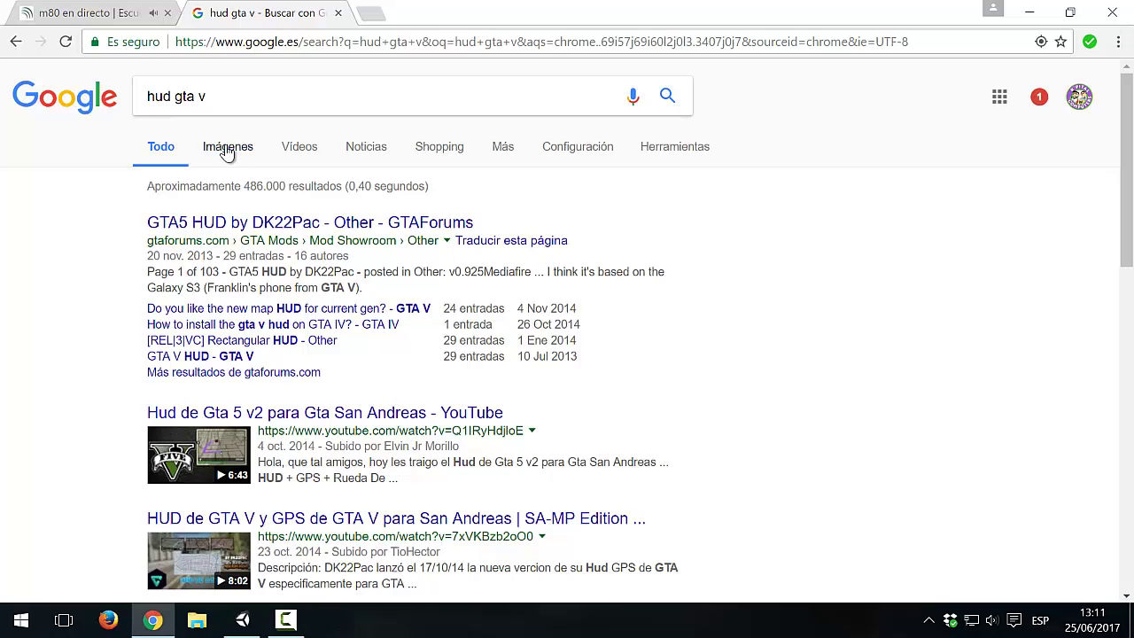
- Open the HUD weapon wheel result from Google Images at full size and copy it
{"action": "left_click", "coordinate": [228, 153]}
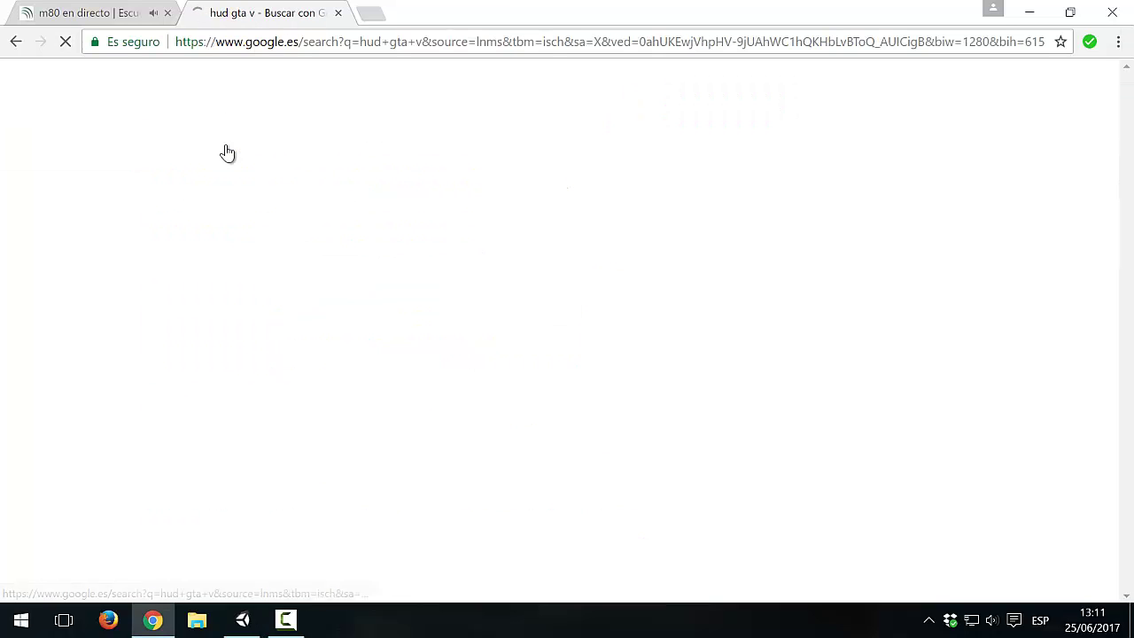
{"action": "scroll", "coordinate": [206, 156], "scroll_direction": "down", "scroll_amount": 1}
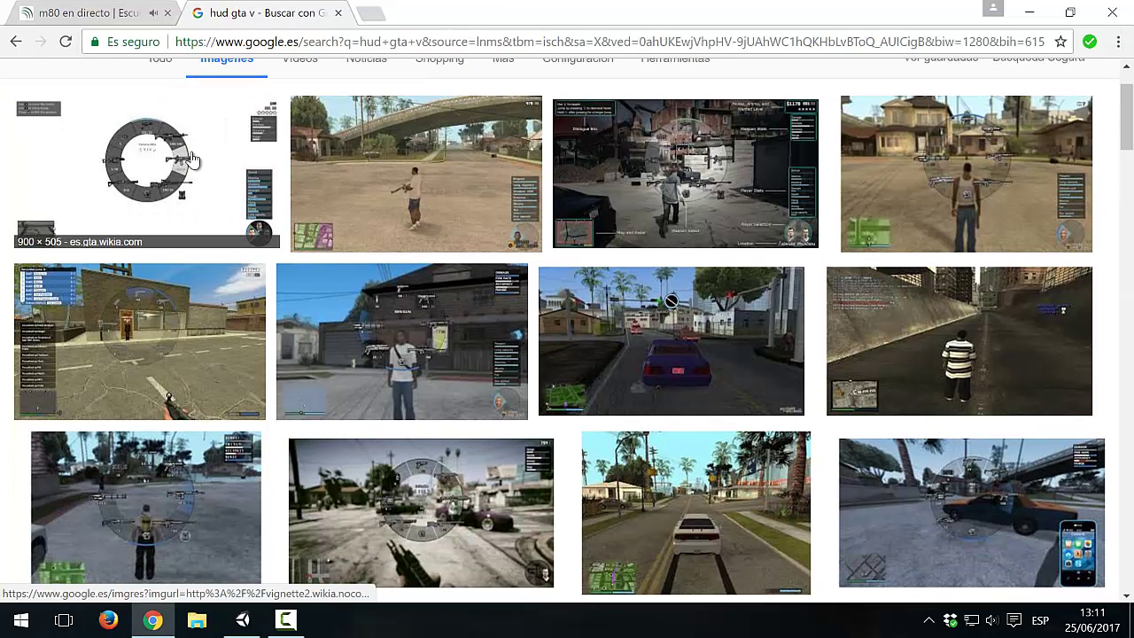
{"action": "left_click", "coordinate": [202, 160]}
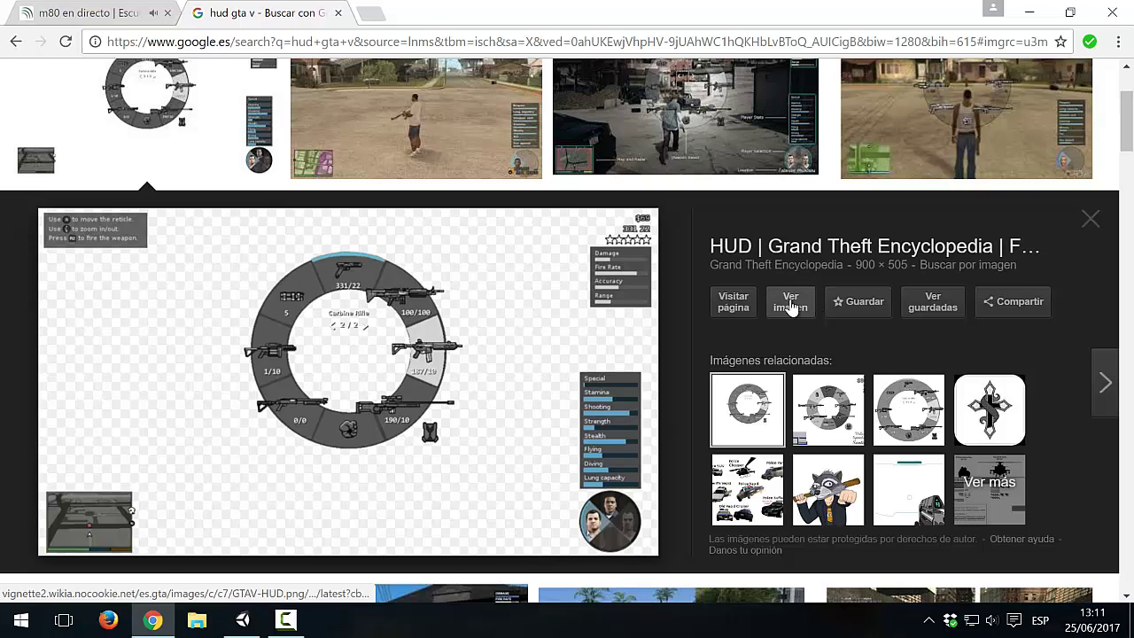
{"action": "left_click", "coordinate": [792, 302]}
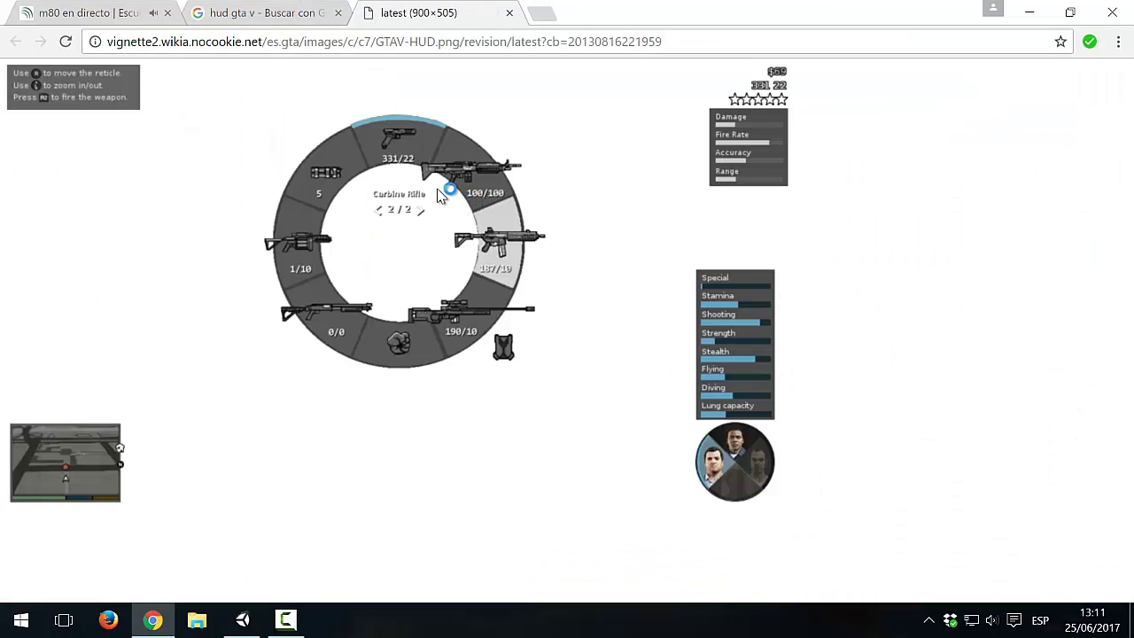
{"action": "right_click", "coordinate": [438, 188]}
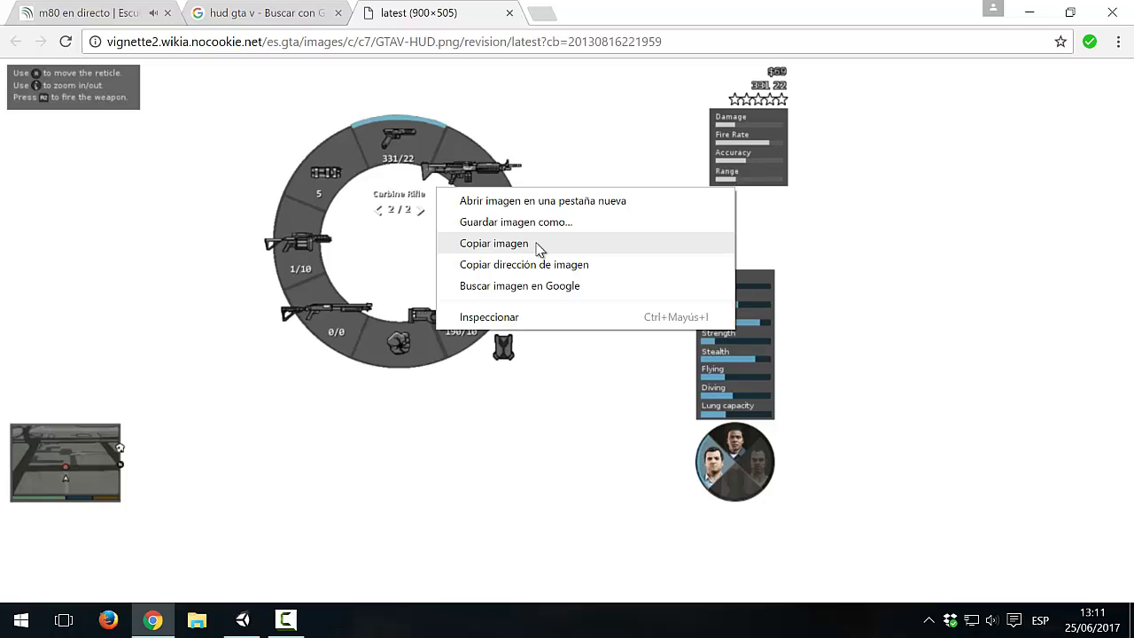
{"action": "left_click", "coordinate": [536, 246]}
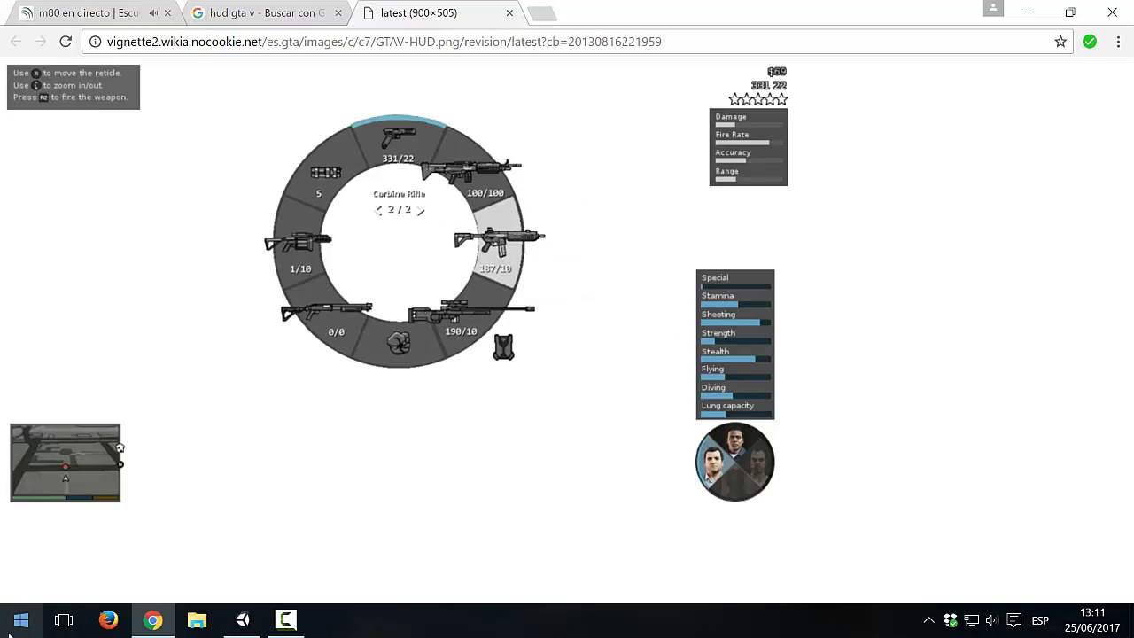
- Save the full-size HUD image to the Desktop as GTAV-HUD.png
{"action": "right_click", "coordinate": [451, 279]}
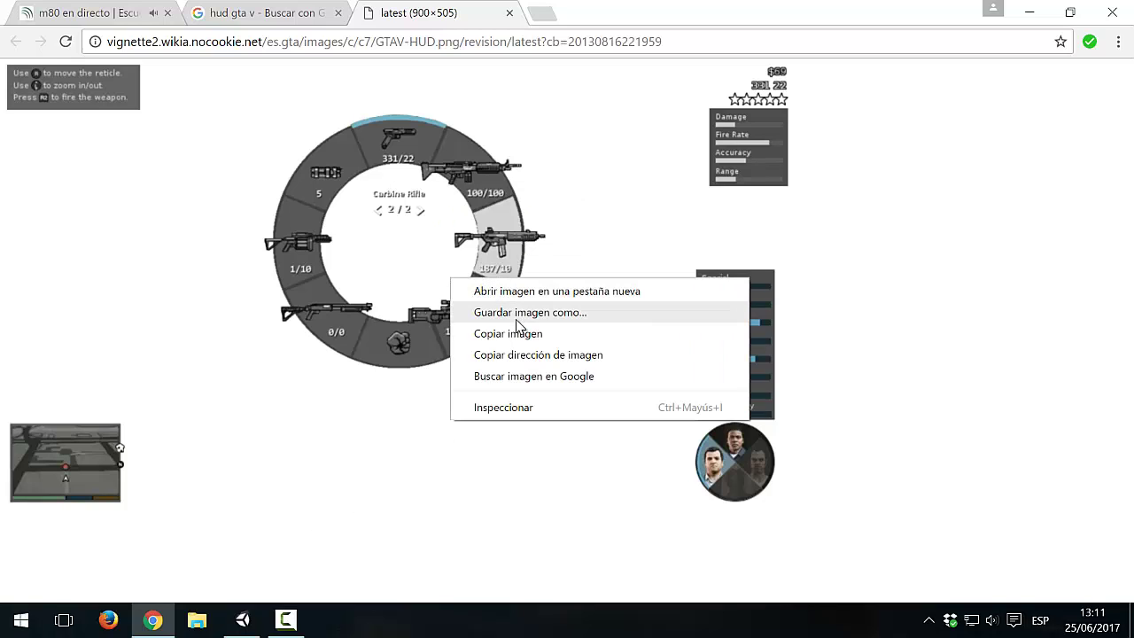
{"action": "left_click", "coordinate": [516, 319]}
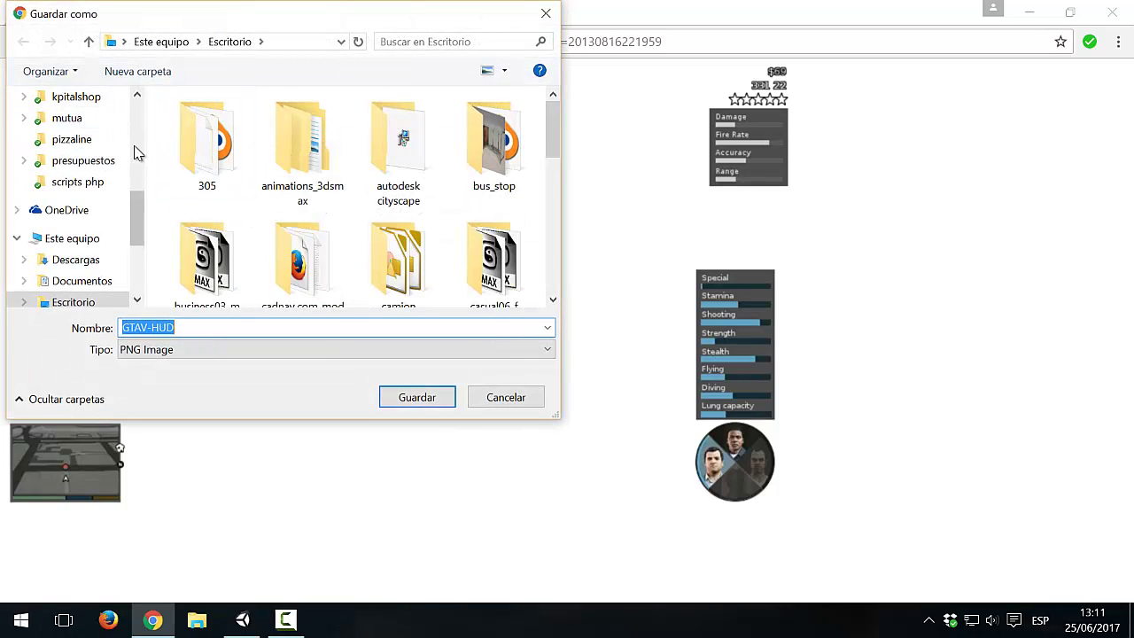
{"action": "scroll", "coordinate": [88, 177], "scroll_direction": "up", "scroll_amount": 3}
{"action": "scroll", "coordinate": [89, 133], "scroll_direction": "up", "scroll_amount": 3}
{"action": "left_click", "coordinate": [89, 125]}
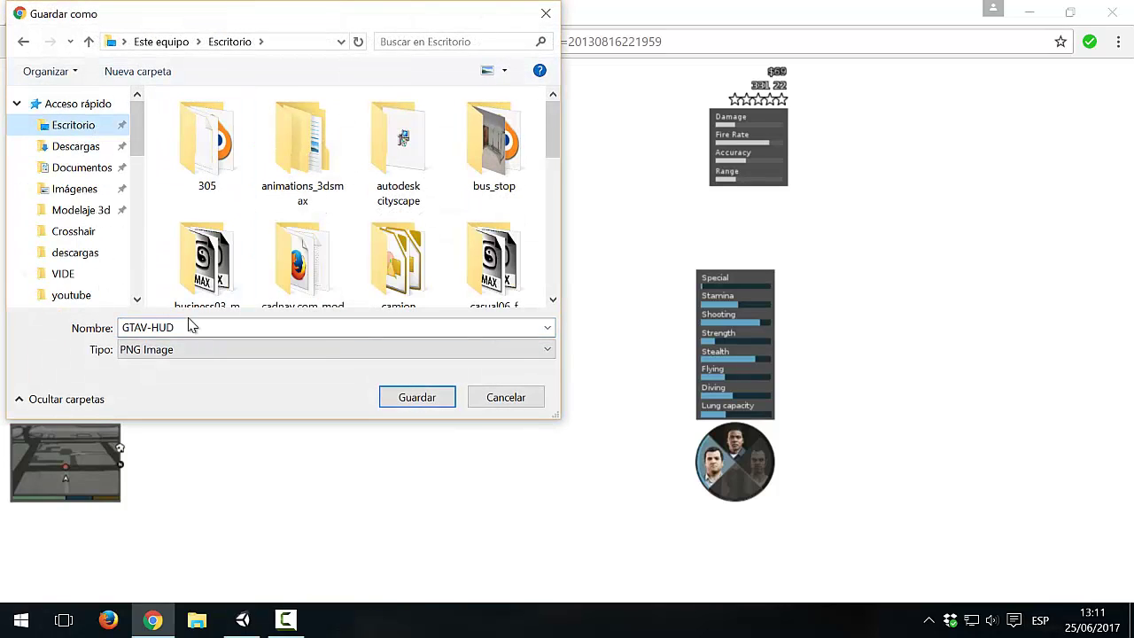
{"action": "left_click", "coordinate": [425, 398]}
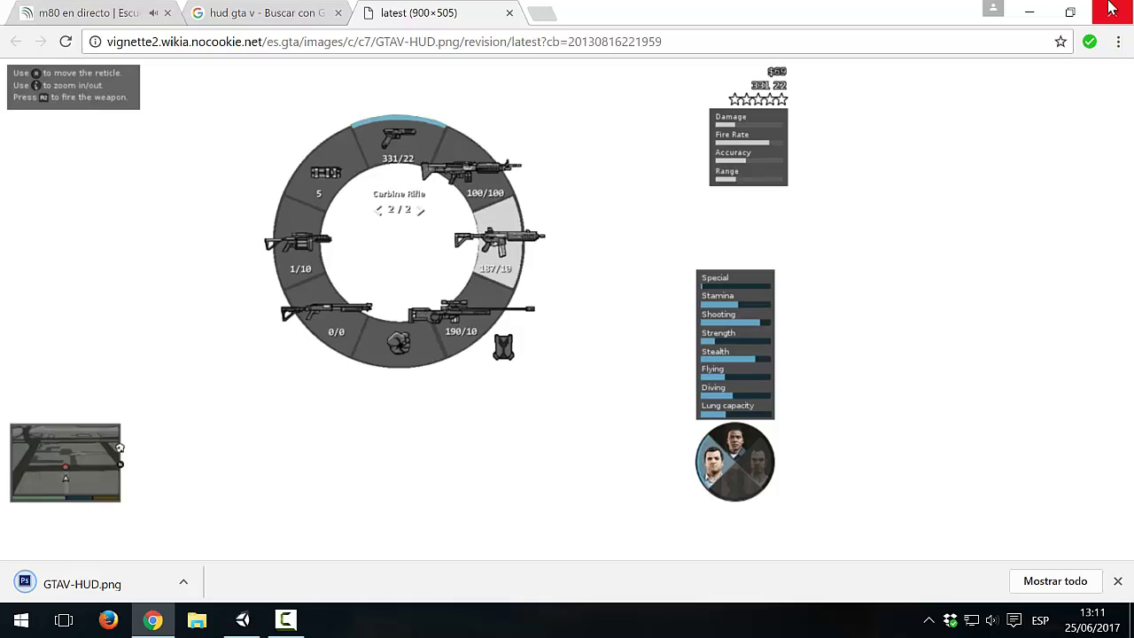
- Minimize Chrome and Unity, then open GTAV-HUD from the desktop with Photoshop CS6 Portable
{"action": "left_click", "coordinate": [1030, 12]}
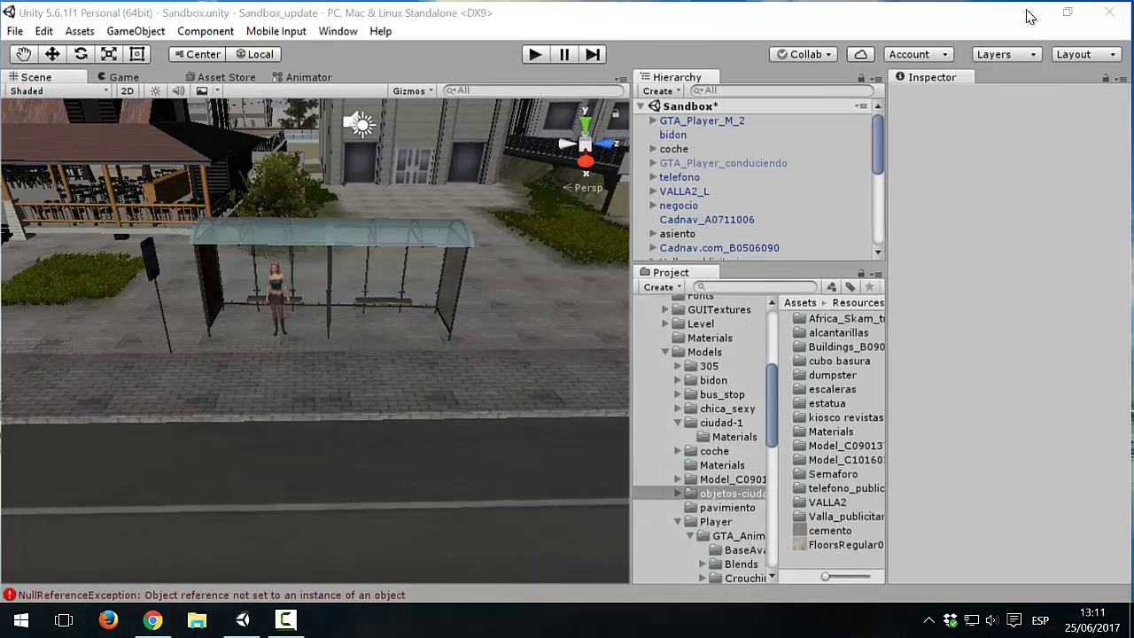
{"action": "left_click", "coordinate": [1030, 12]}
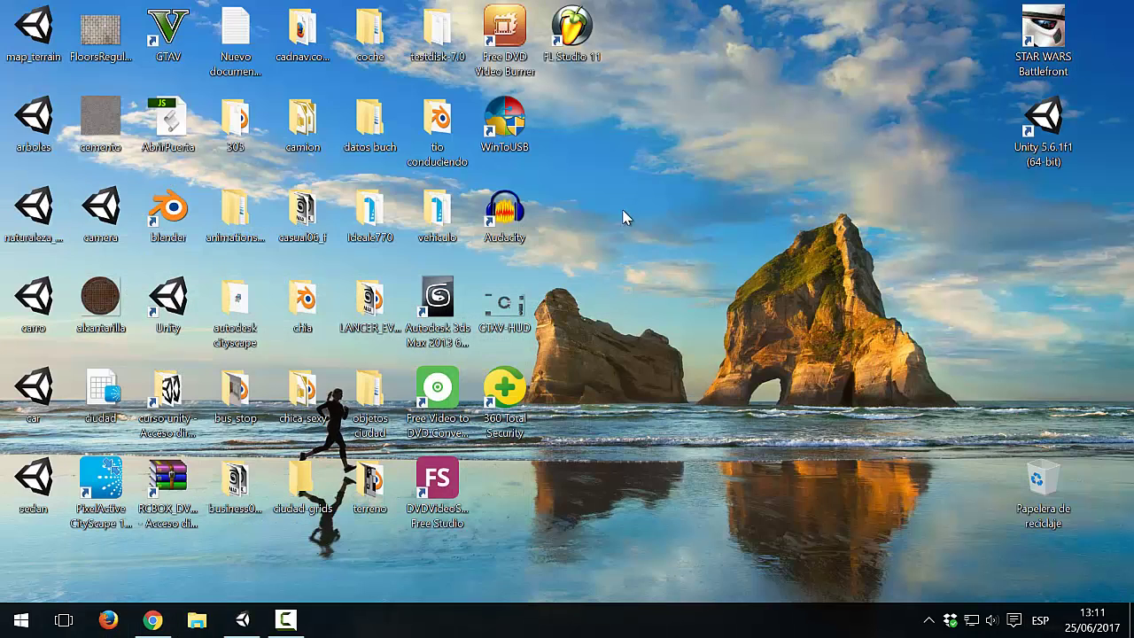
{"action": "right_click", "coordinate": [504, 304]}
{"action": "mouse_move", "coordinate": [651, 265]}
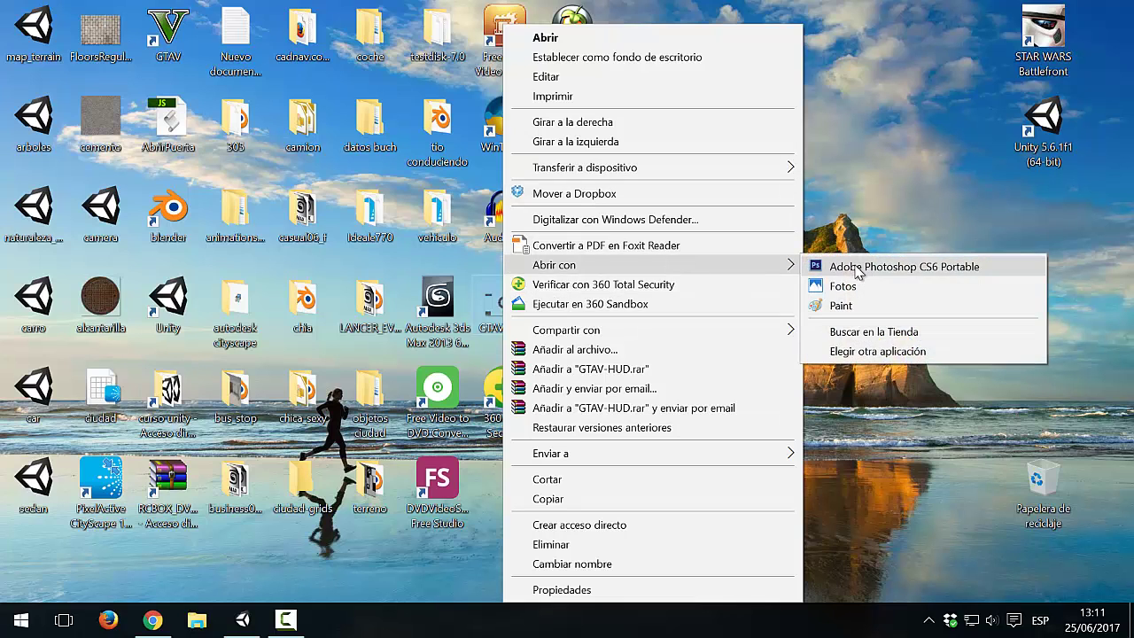
{"action": "left_click", "coordinate": [858, 268]}
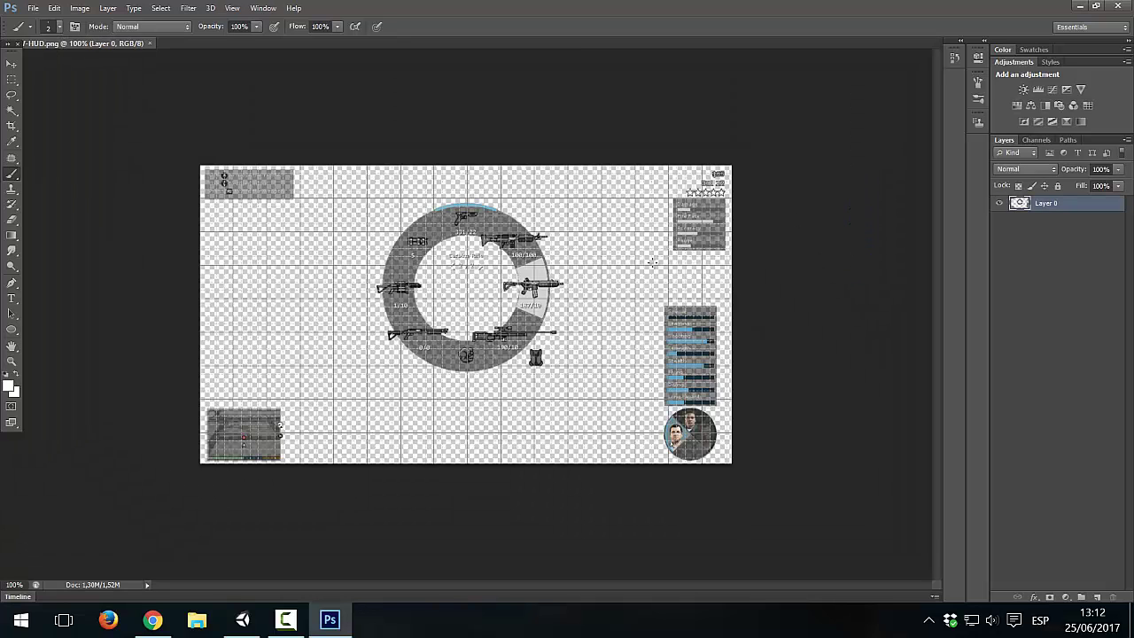
- Zoom the HUD image to 200% and pan across the wheel, ammo counts and minimap
{"action": "key", "text": "ctrl+plus"}
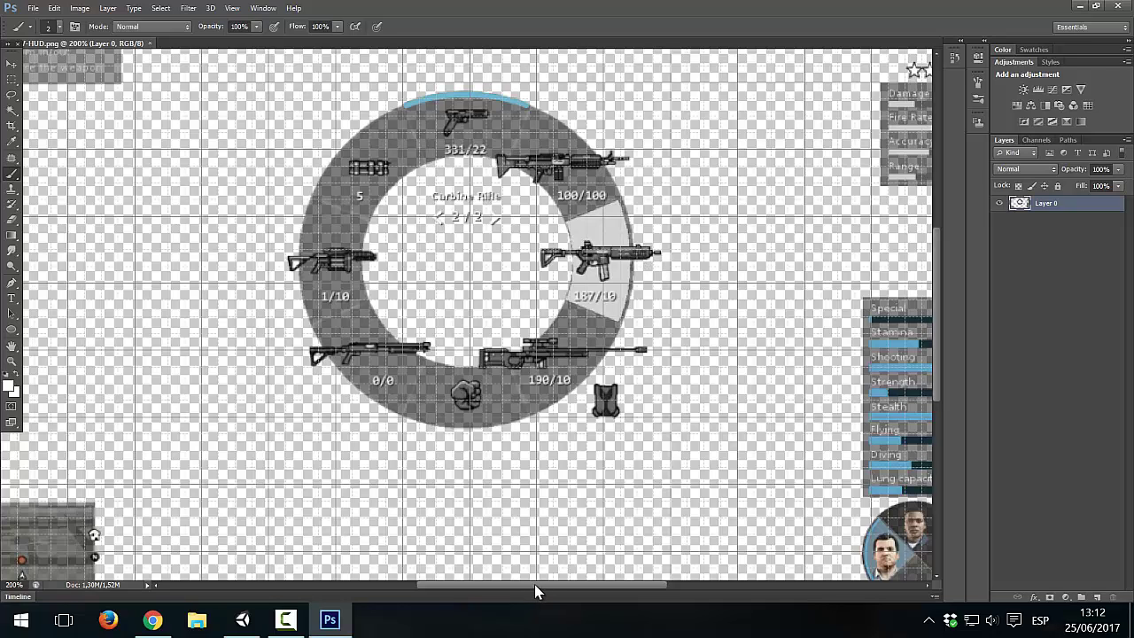
{"action": "left_click_drag", "start_coordinate": [534, 584], "coordinate": [631, 588]}
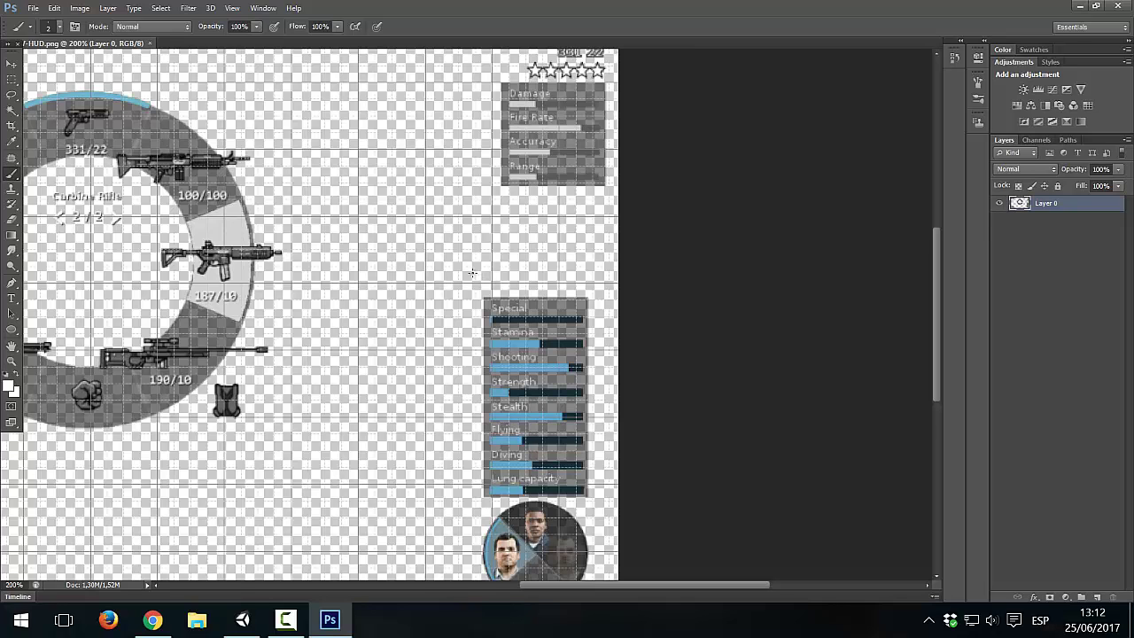
{"action": "scroll", "coordinate": [640, 556], "scroll_direction": "down", "scroll_amount": 3}
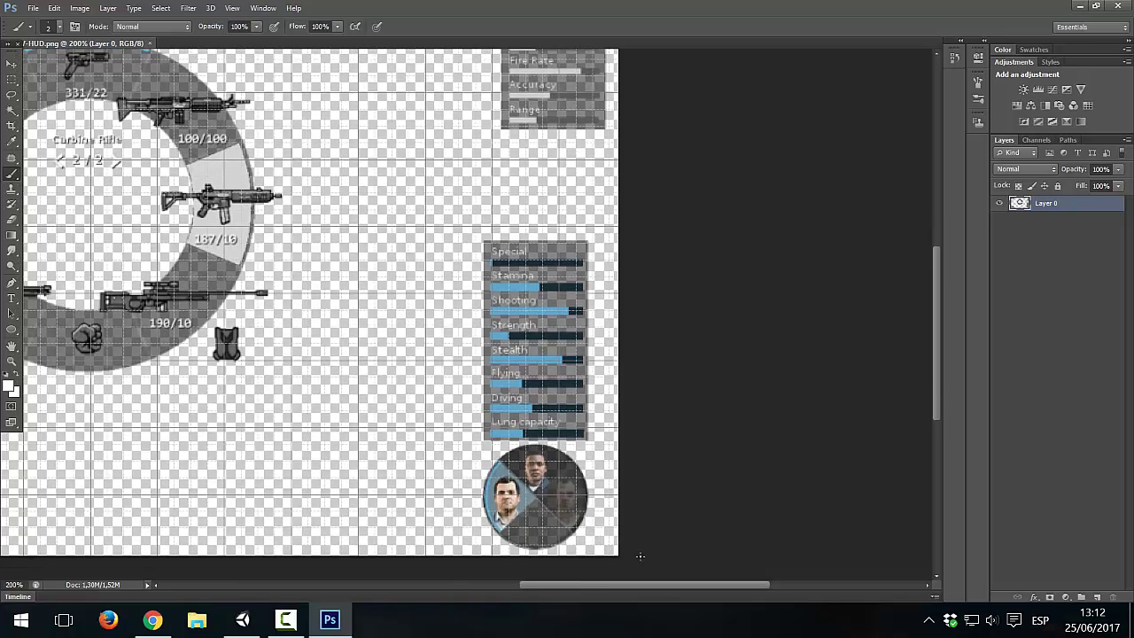
{"action": "left_click_drag", "start_coordinate": [608, 588], "coordinate": [457, 586]}
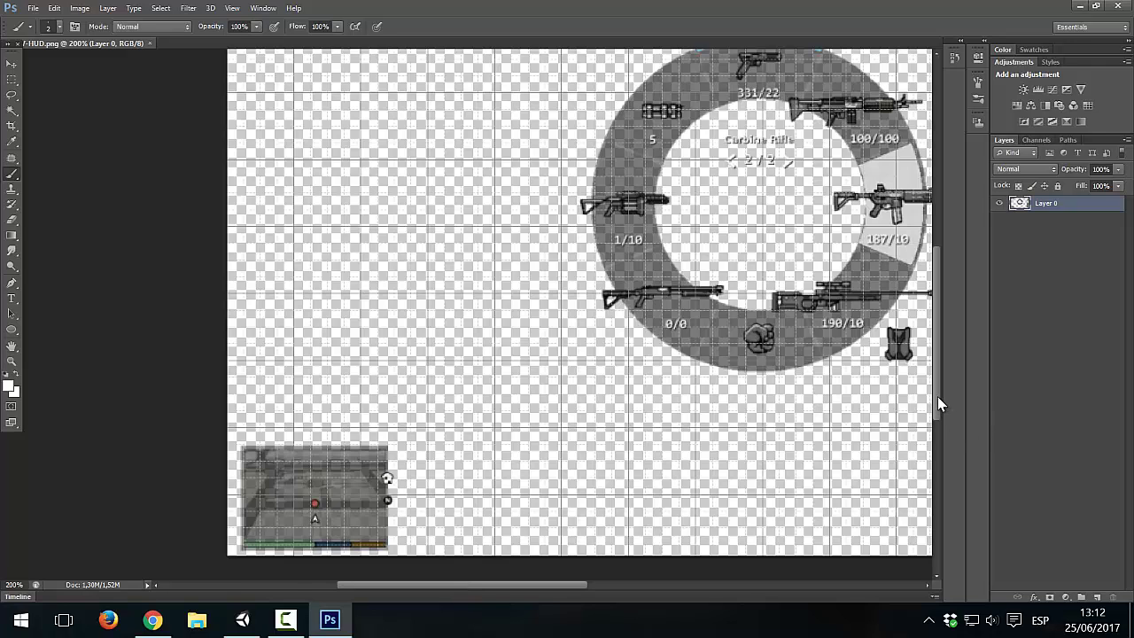
{"action": "mouse_move", "coordinate": [937, 398]}
{"action": "left_mouse_down"}
{"action": "mouse_move", "coordinate": [929, 325]}
{"action": "mouse_move", "coordinate": [936, 379]}
{"action": "left_mouse_up"}
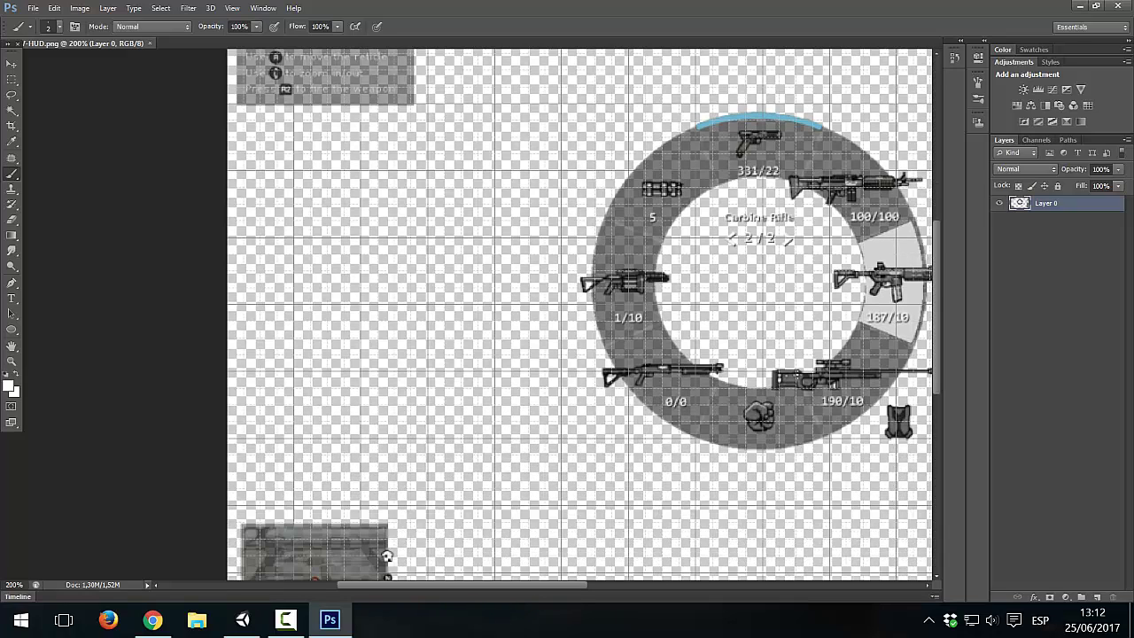
{"action": "scroll", "coordinate": [768, 377], "scroll_direction": "down", "scroll_amount": 1}
{"action": "left_click_drag", "start_coordinate": [526, 585], "coordinate": [593, 584]}
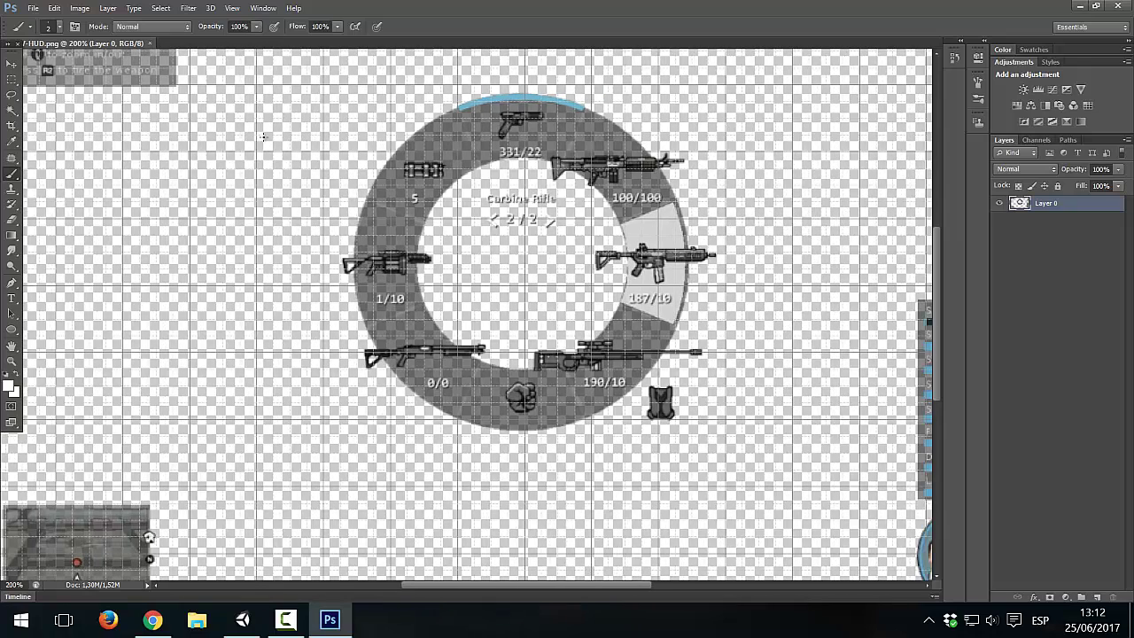
- Marquee-select the weapon wheel, paste it into a new Untitled-1 document, and zoom to 300%
{"action": "left_click", "coordinate": [12, 79]}
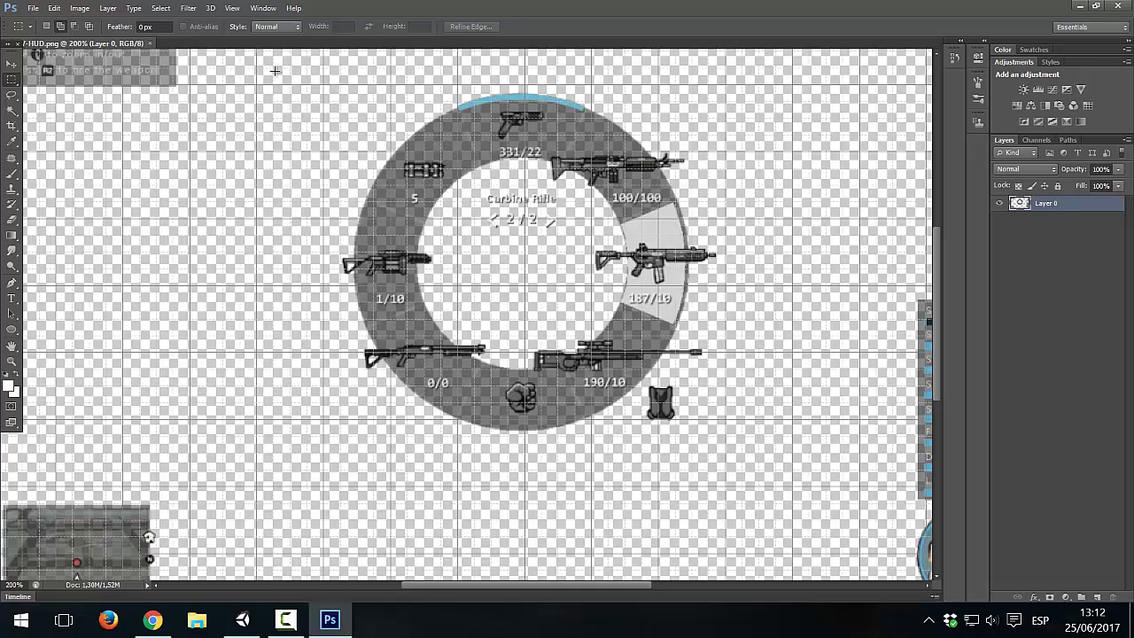
{"action": "left_click_drag", "start_coordinate": [274, 70], "coordinate": [751, 460]}
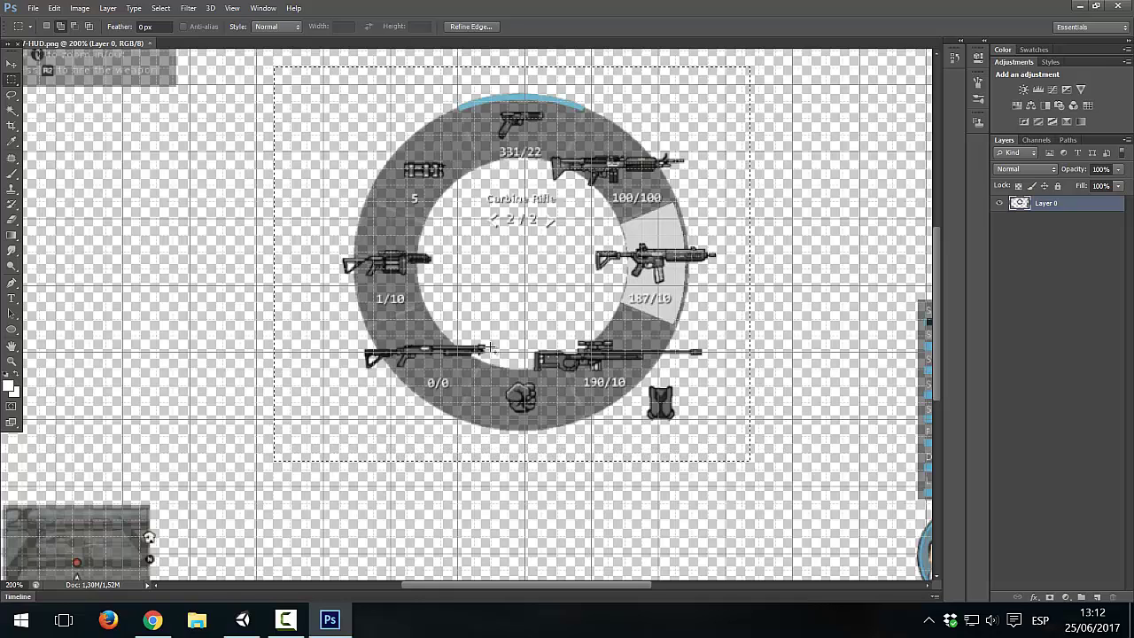
{"action": "left_click", "coordinate": [33, 8]}
{"action": "left_click", "coordinate": [35, 20]}
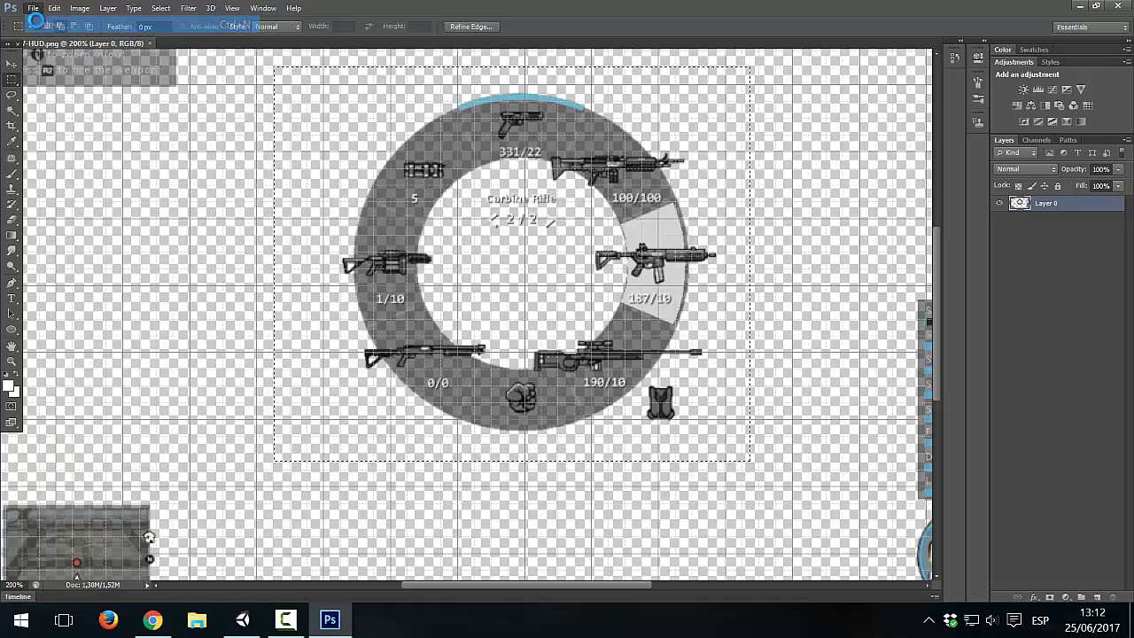
{"action": "left_click", "coordinate": [505, 103]}
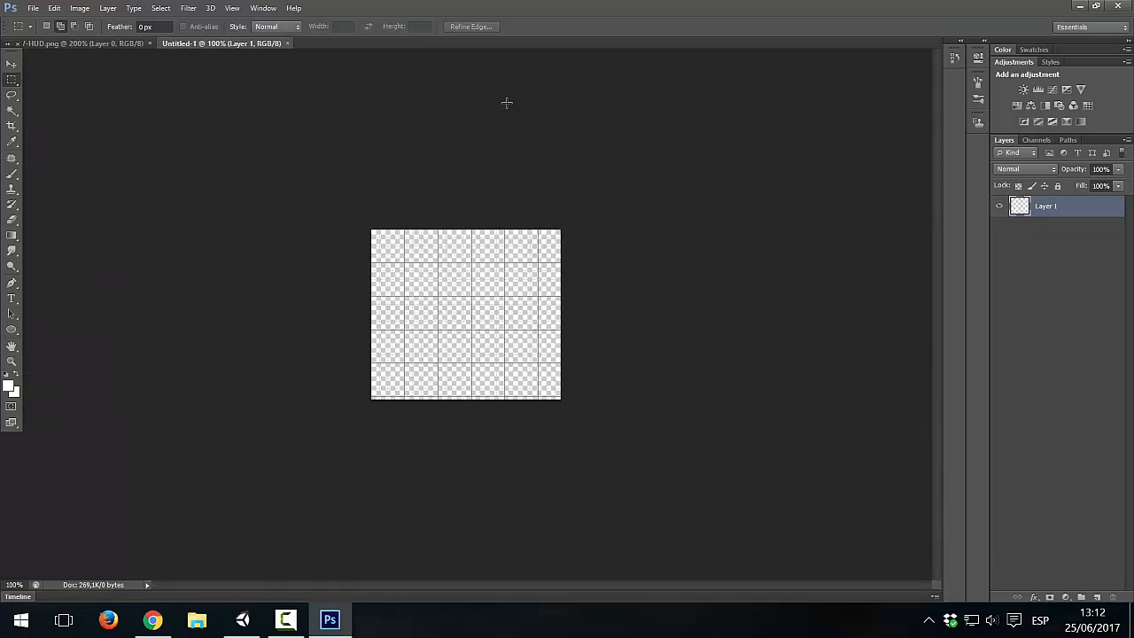
{"action": "key", "text": "ctrl+v"}
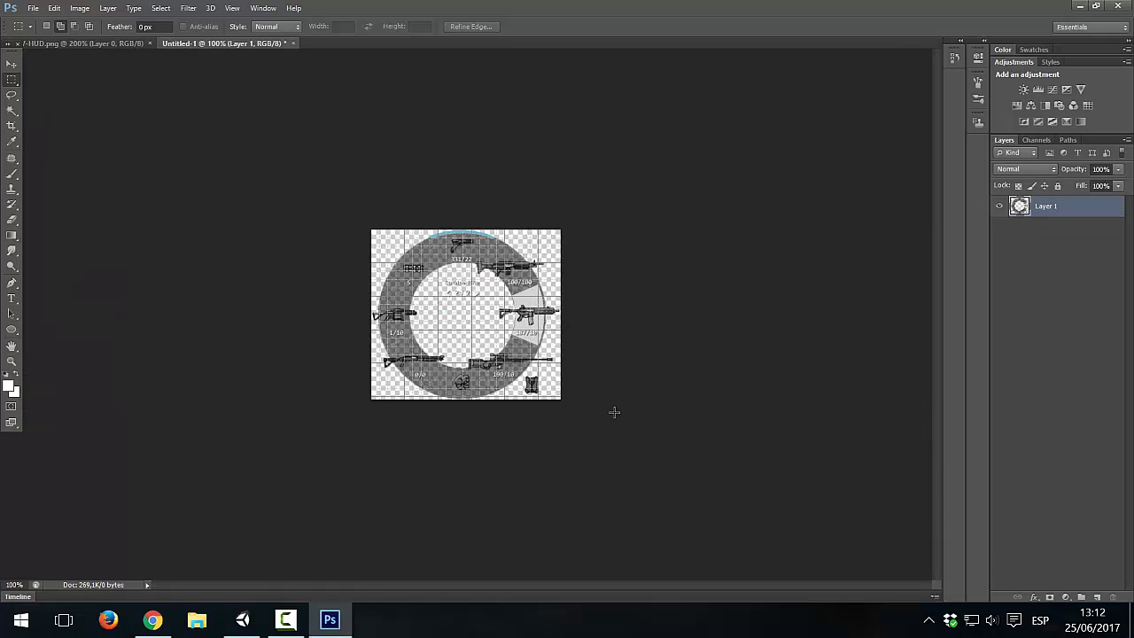
{"action": "key", "text": "ctrl+plus"}
{"action": "key", "text": "ctrl+plus"}
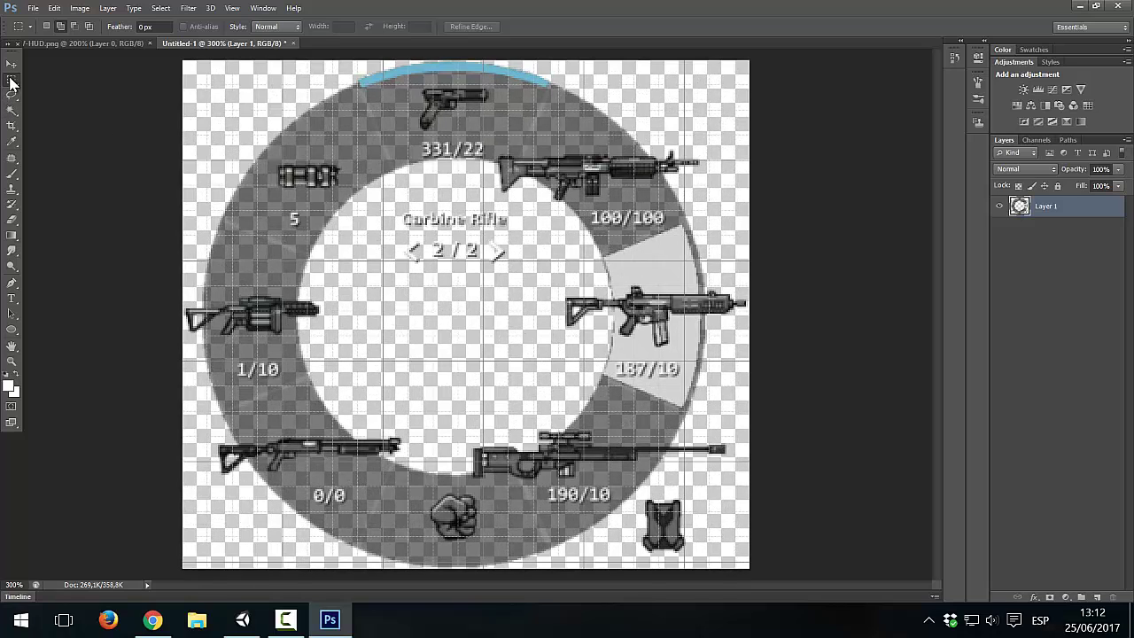
- Draw a 283 × 283 px Ellipse 1 circle shape over the weapon wheel reference
{"action": "left_click", "coordinate": [13, 141]}
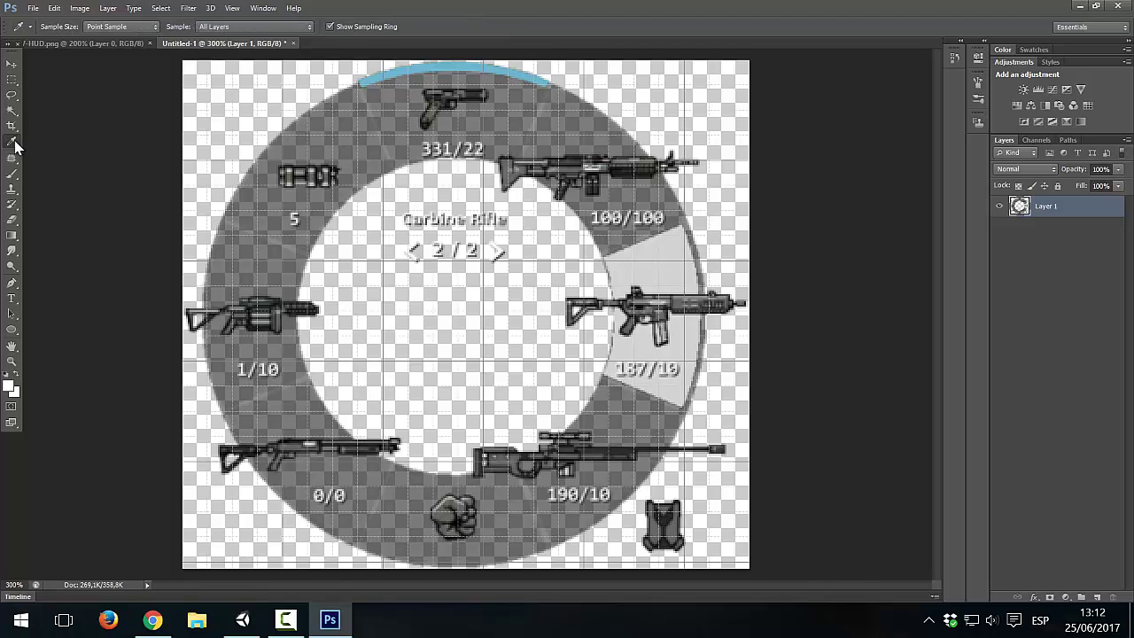
{"action": "left_click", "coordinate": [11, 174]}
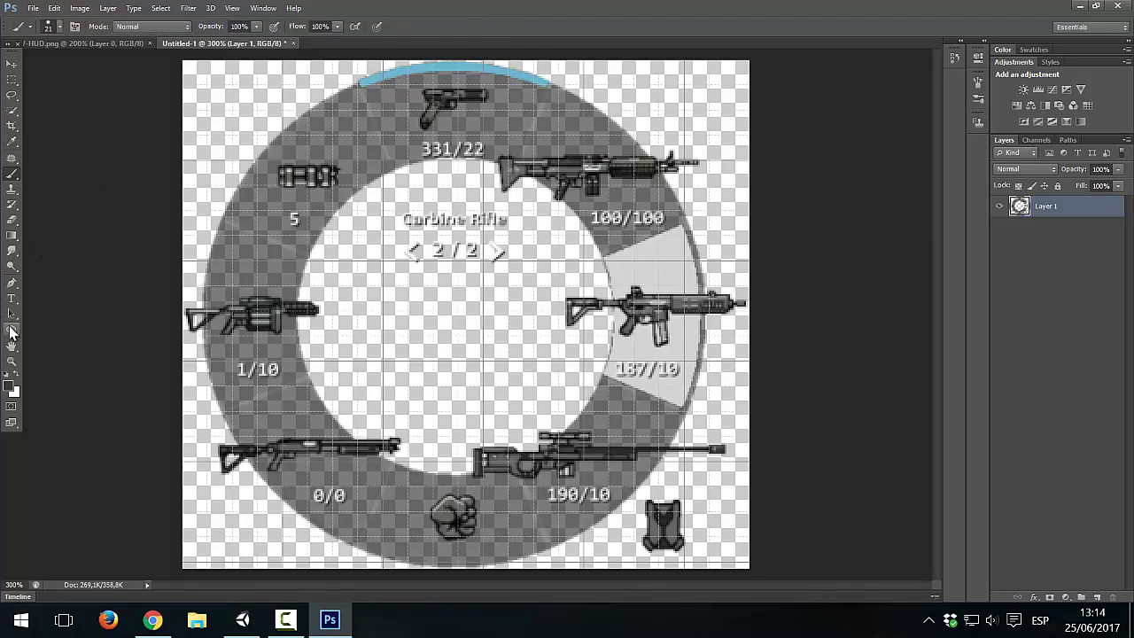
{"action": "left_click", "coordinate": [12, 331]}
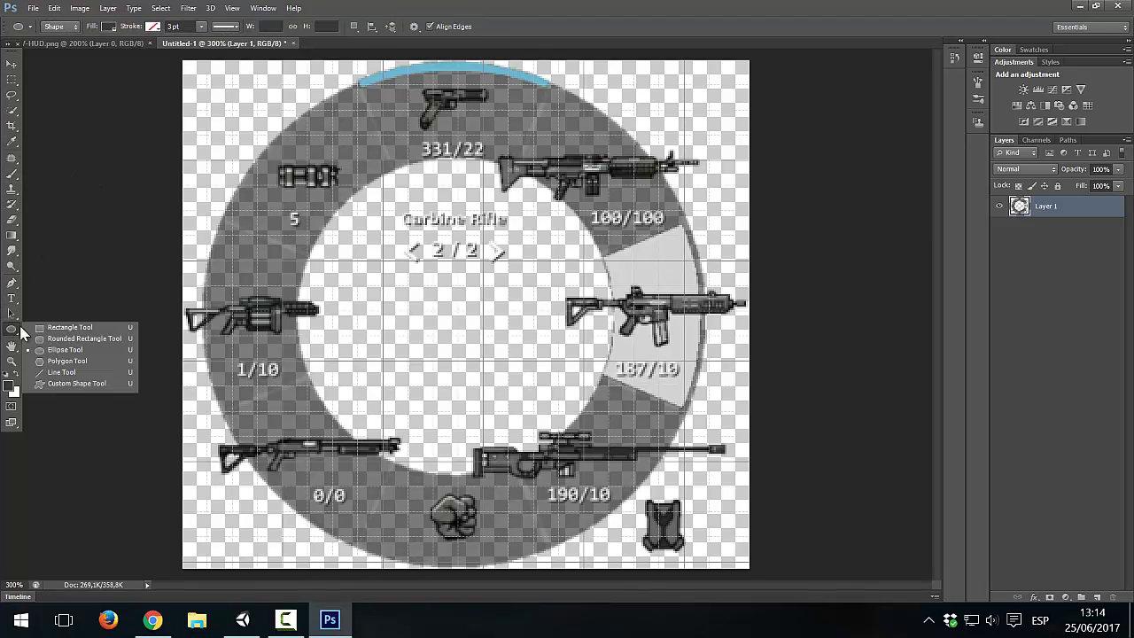
{"action": "left_click", "coordinate": [61, 352]}
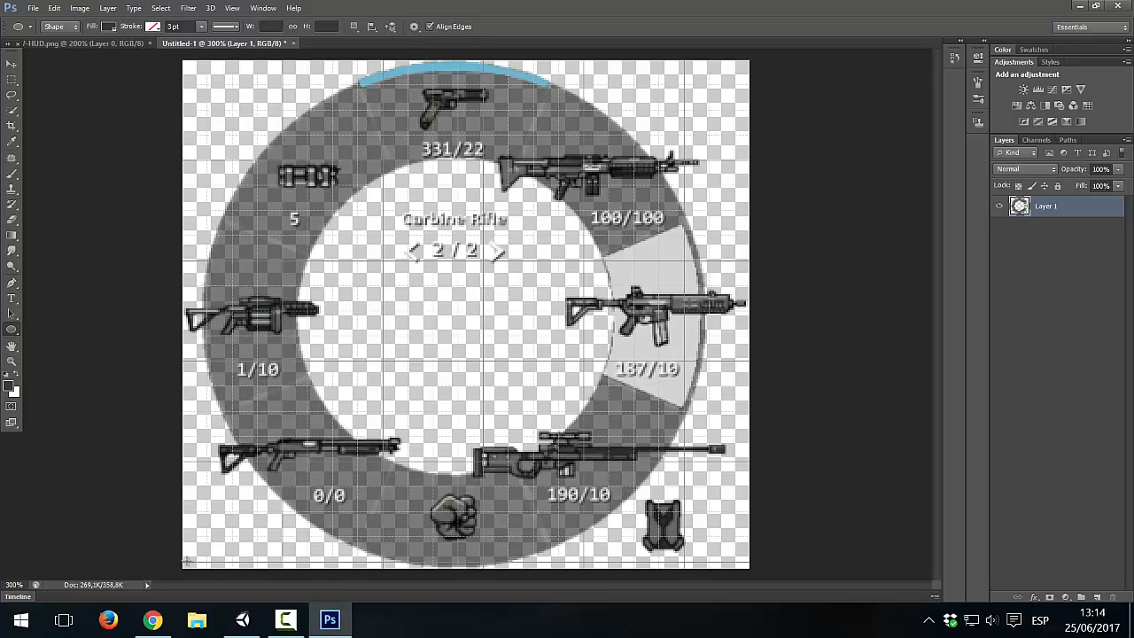
{"action": "mouse_move", "coordinate": [192, 562]}
{"action": "left_mouse_down"}
{"action": "mouse_move", "coordinate": [688, 121]}
{"action": "mouse_move", "coordinate": [714, 63]}
{"action": "left_mouse_up"}
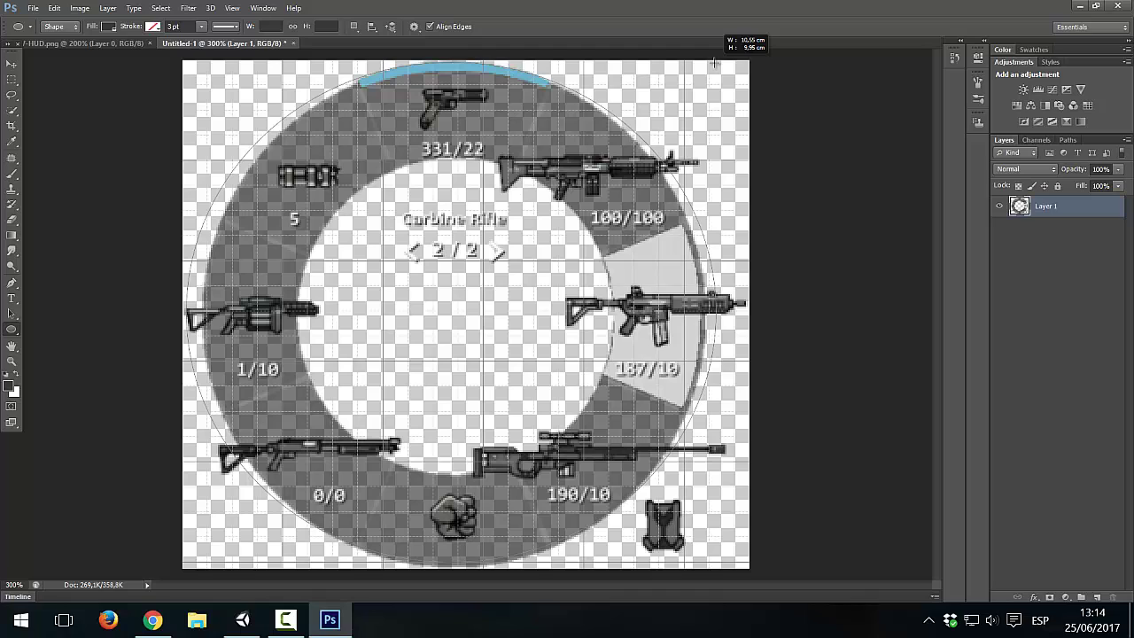
{"action": "left_click_drag", "start_coordinate": [714, 63], "coordinate": [708, 64]}
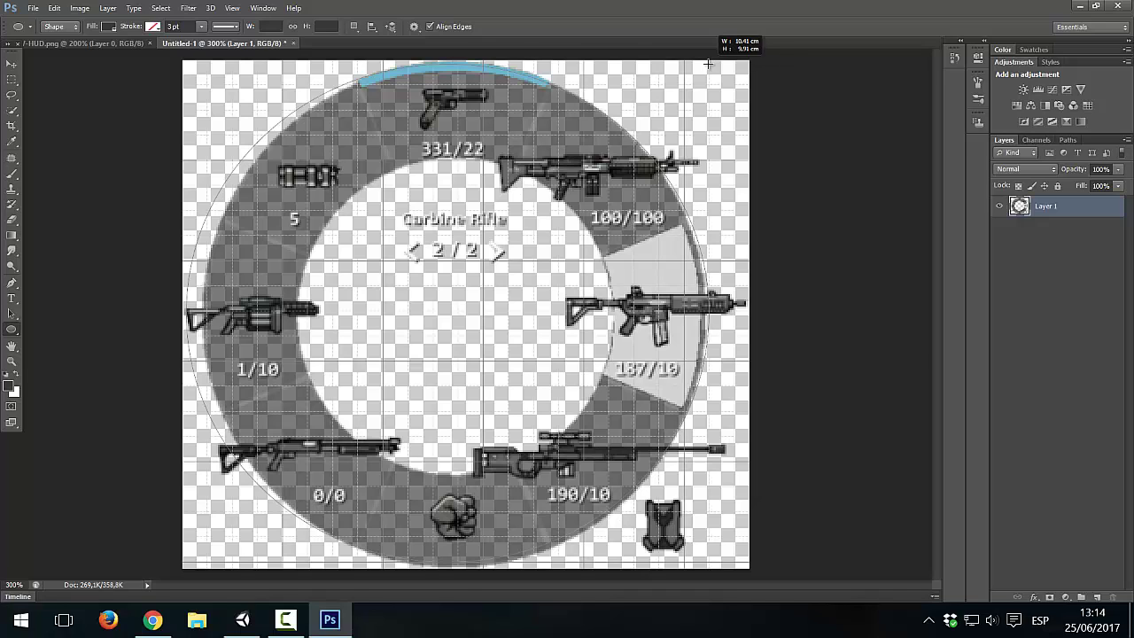
{"action": "left_click_drag", "start_coordinate": [708, 64], "coordinate": [709, 64]}
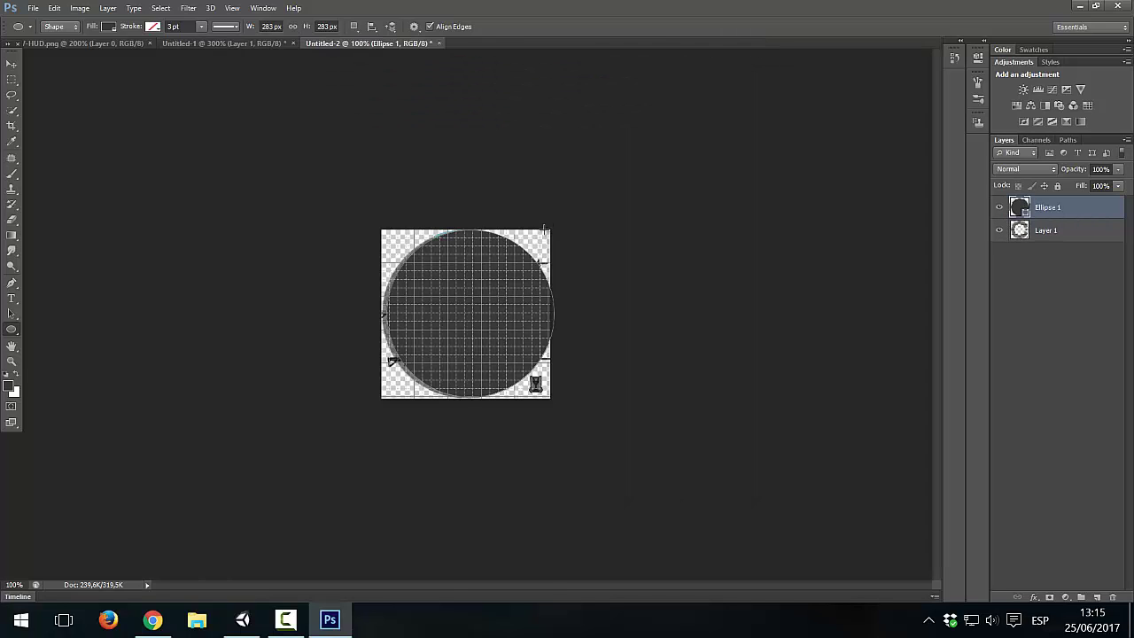
- At 200% zoom, stretch the circle path to 101.06% height with Free Transform Path
{"action": "left_click", "coordinate": [11, 66]}
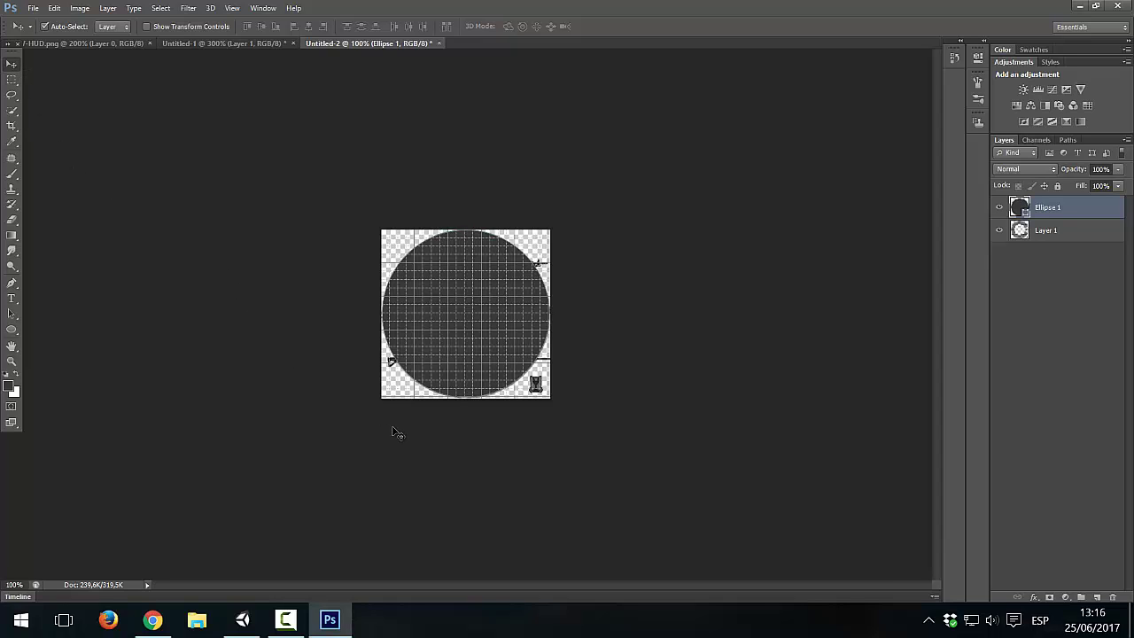
{"action": "key", "text": "ctrl+plus"}
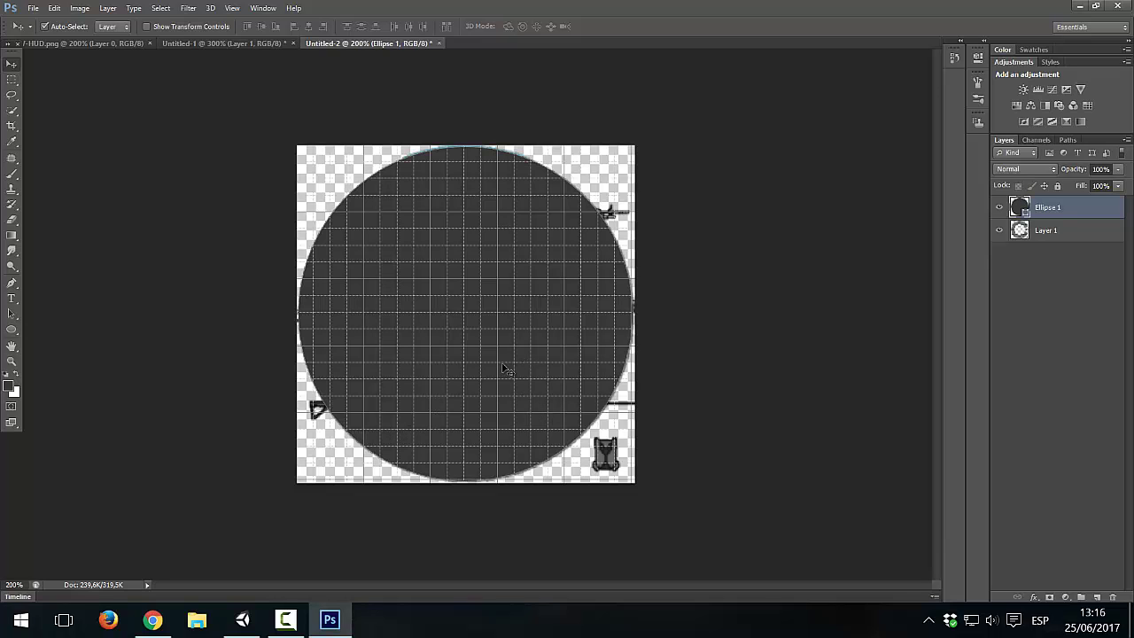
{"action": "left_click", "coordinate": [54, 8]}
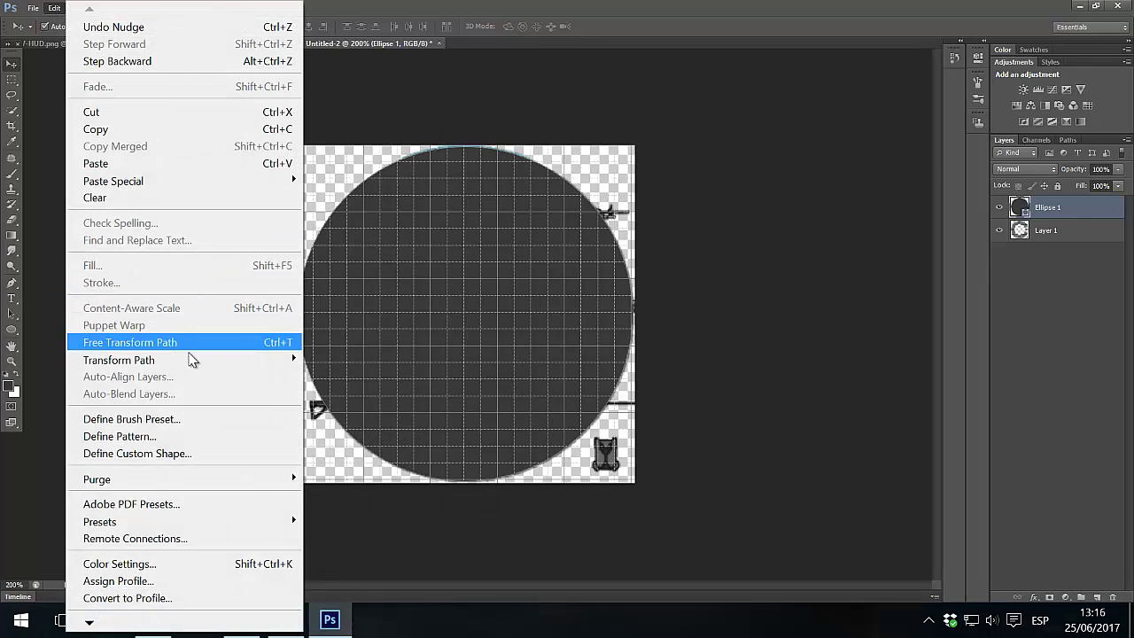
{"action": "left_click", "coordinate": [184, 342]}
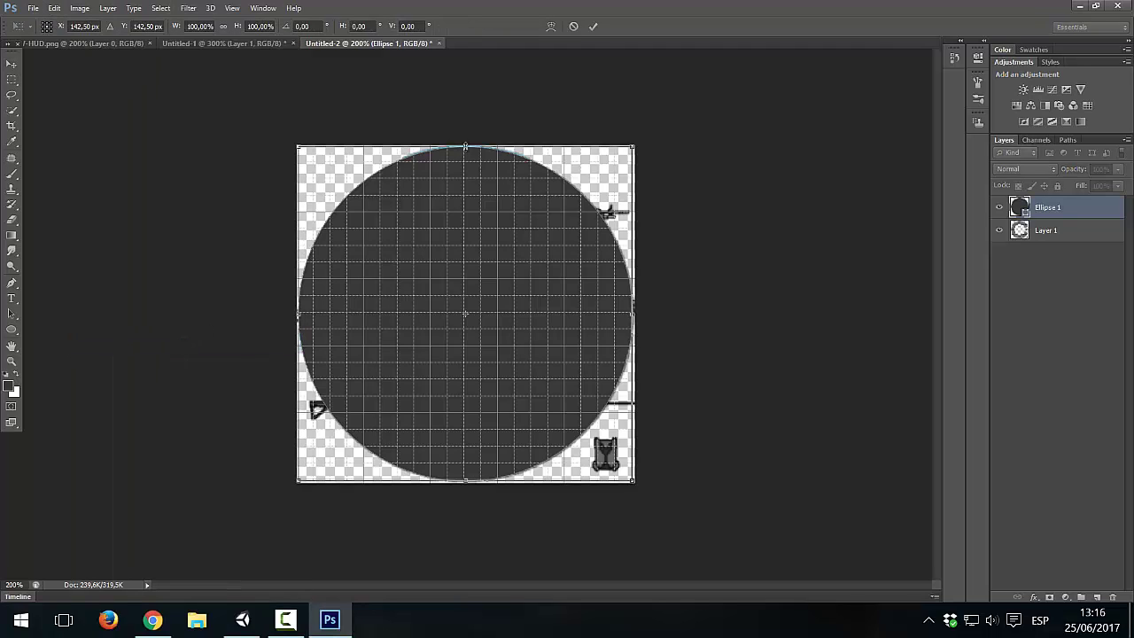
{"action": "left_click_drag", "start_coordinate": [467, 142], "coordinate": [467, 142]}
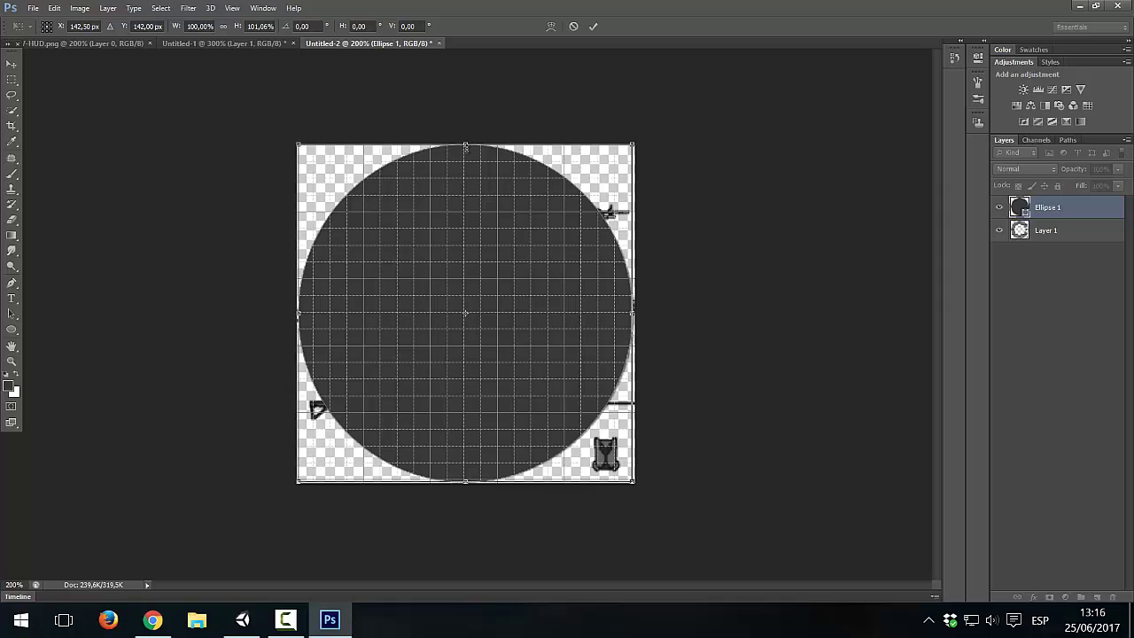
- Apply the transform and lower the Ellipse 1 circle's opacity to 75%
{"action": "key", "text": "Return"}
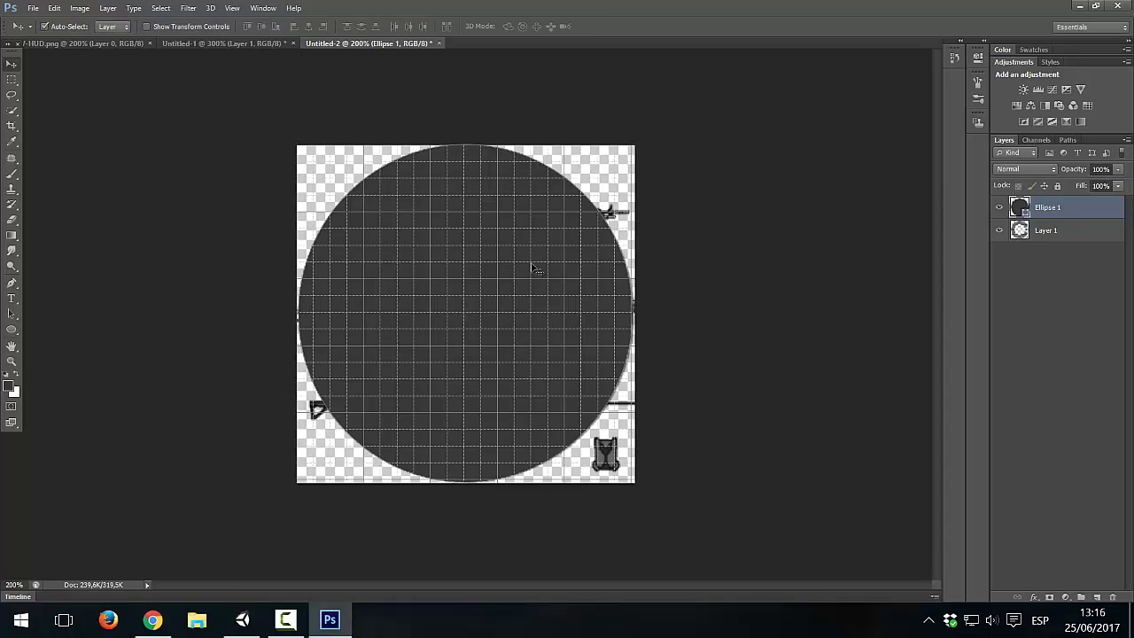
{"action": "left_click", "coordinate": [1086, 234]}
{"action": "left_click", "coordinate": [1081, 207]}
{"action": "left_click", "coordinate": [1118, 185]}
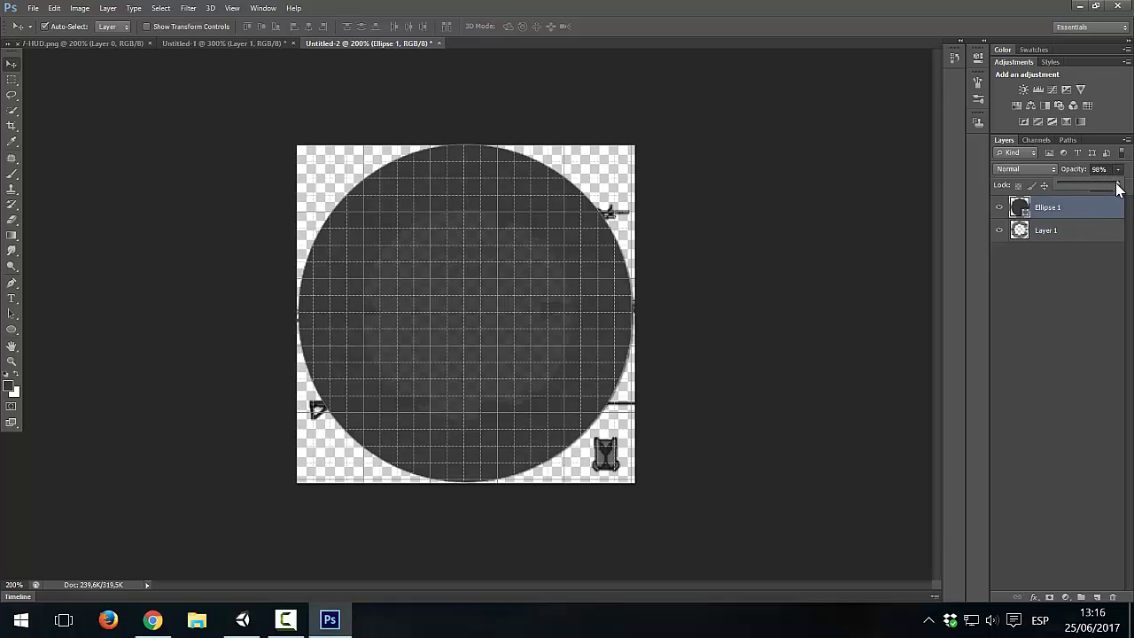
{"action": "mouse_move", "coordinate": [1118, 188]}
{"action": "left_mouse_down"}
{"action": "mouse_move", "coordinate": [1104, 189]}
{"action": "mouse_move", "coordinate": [1115, 187]}
{"action": "left_mouse_up"}
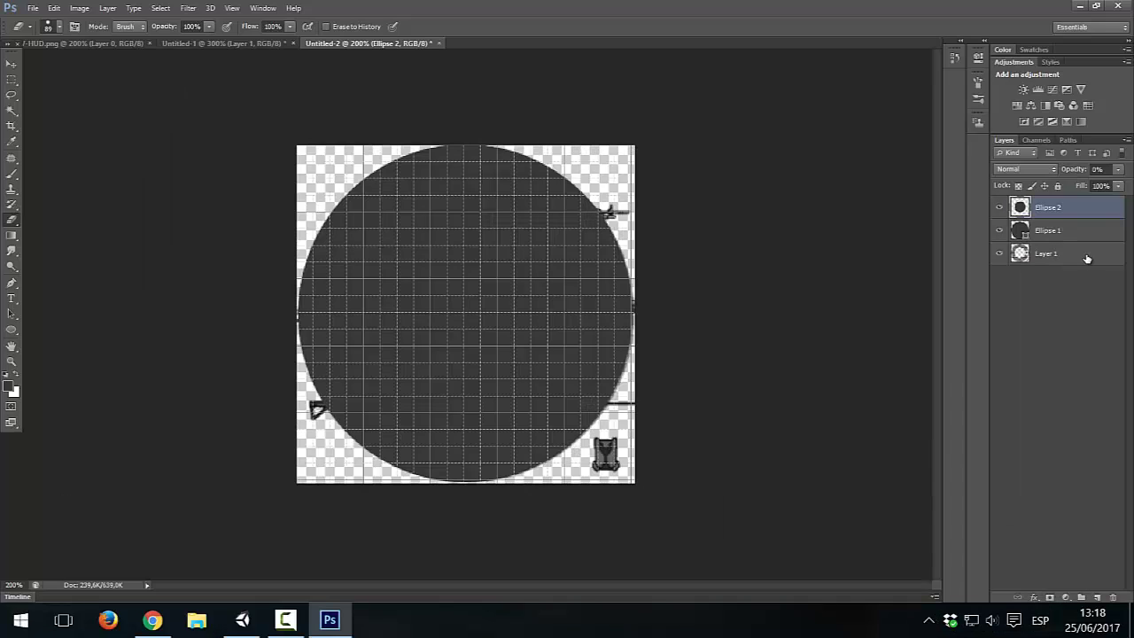
- Delete the Layer 1 reference and set Ellipse 2's blend mode to Dissolve
{"action": "left_click", "coordinate": [1081, 260]}
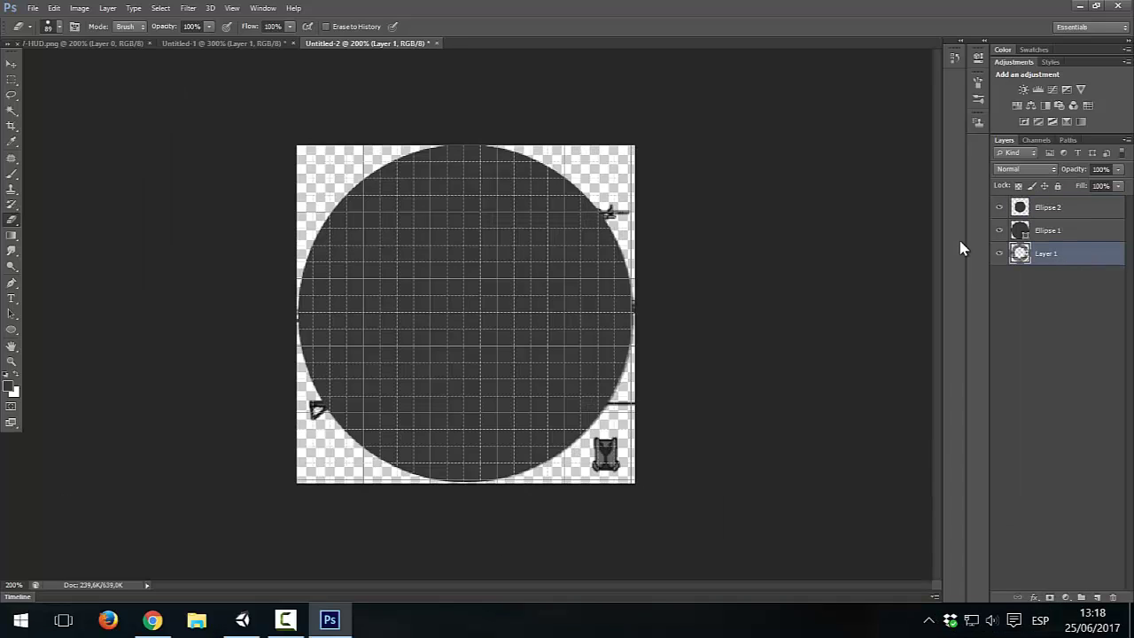
{"action": "key", "text": "Delete"}
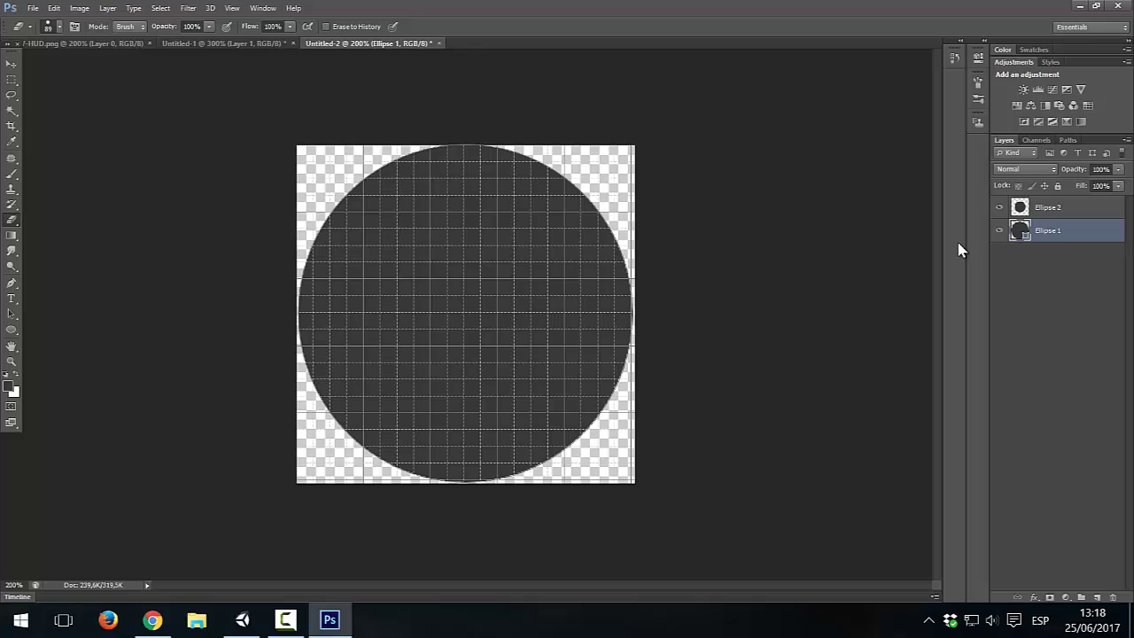
{"action": "left_click", "coordinate": [1035, 211]}
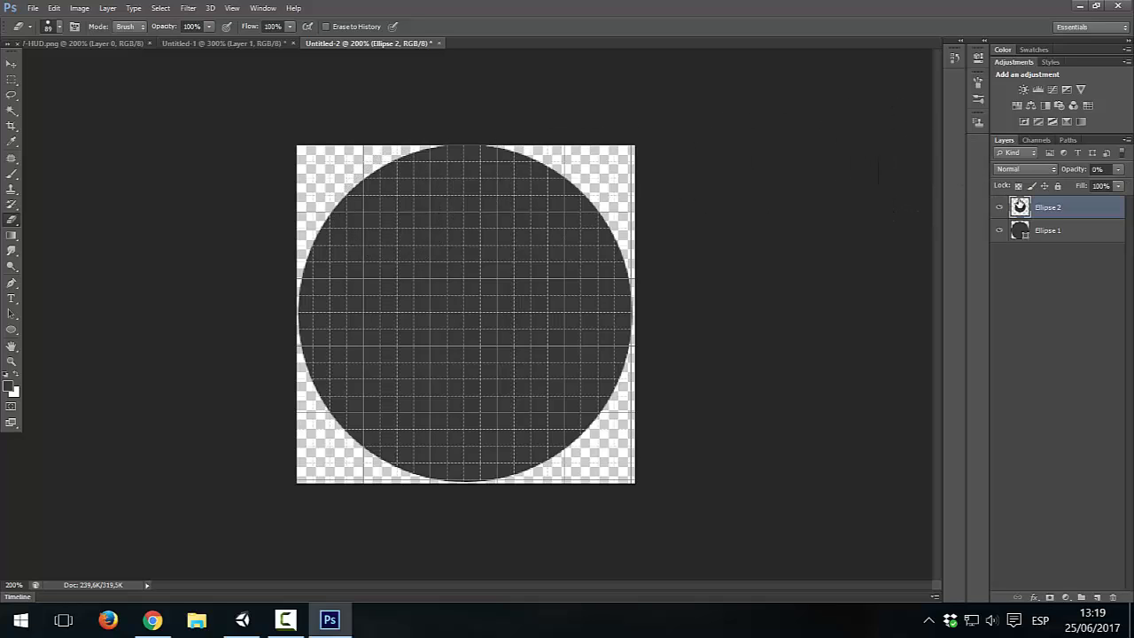
{"action": "double_click", "coordinate": [1021, 209]}
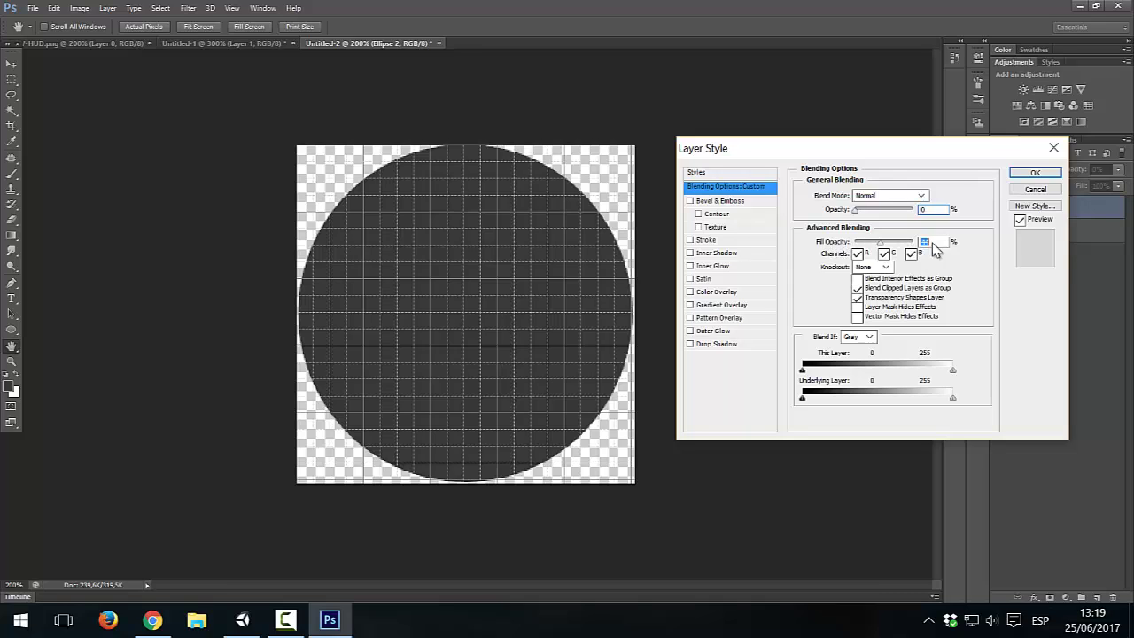
{"action": "key", "text": "Tab"}
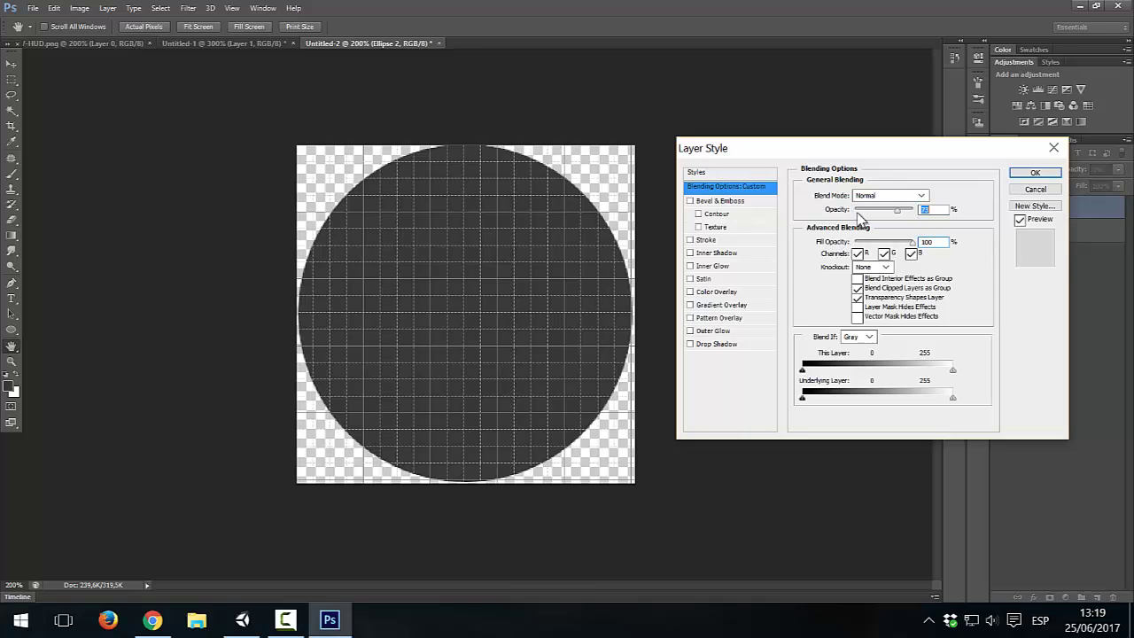
{"action": "left_click", "coordinate": [894, 196]}
{"action": "left_click", "coordinate": [886, 219]}
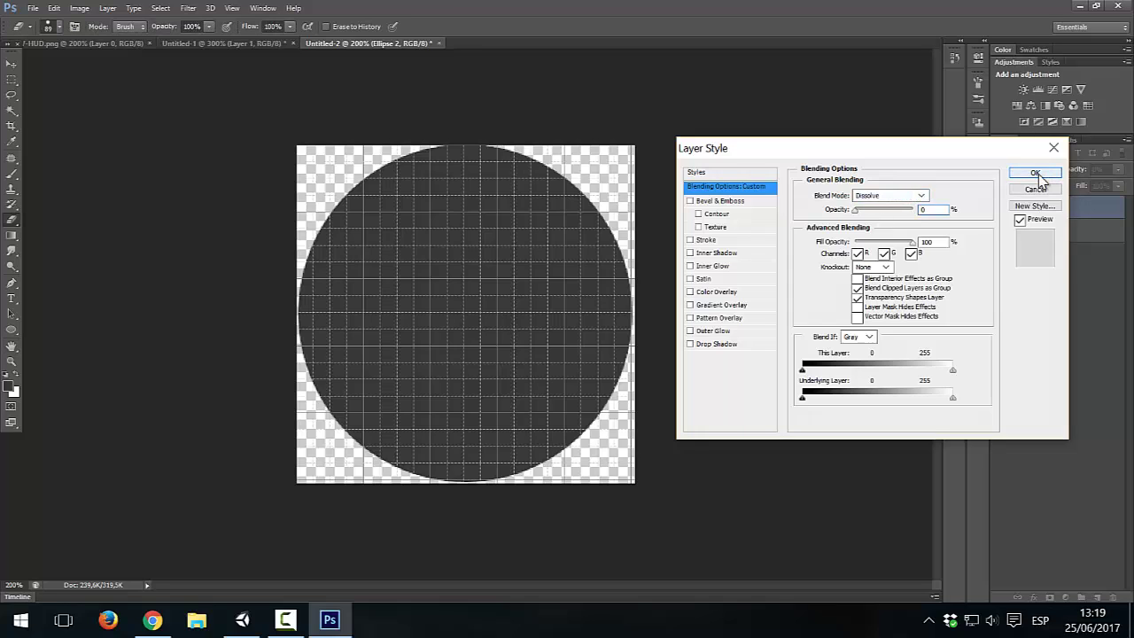
{"action": "left_click", "coordinate": [1037, 174]}
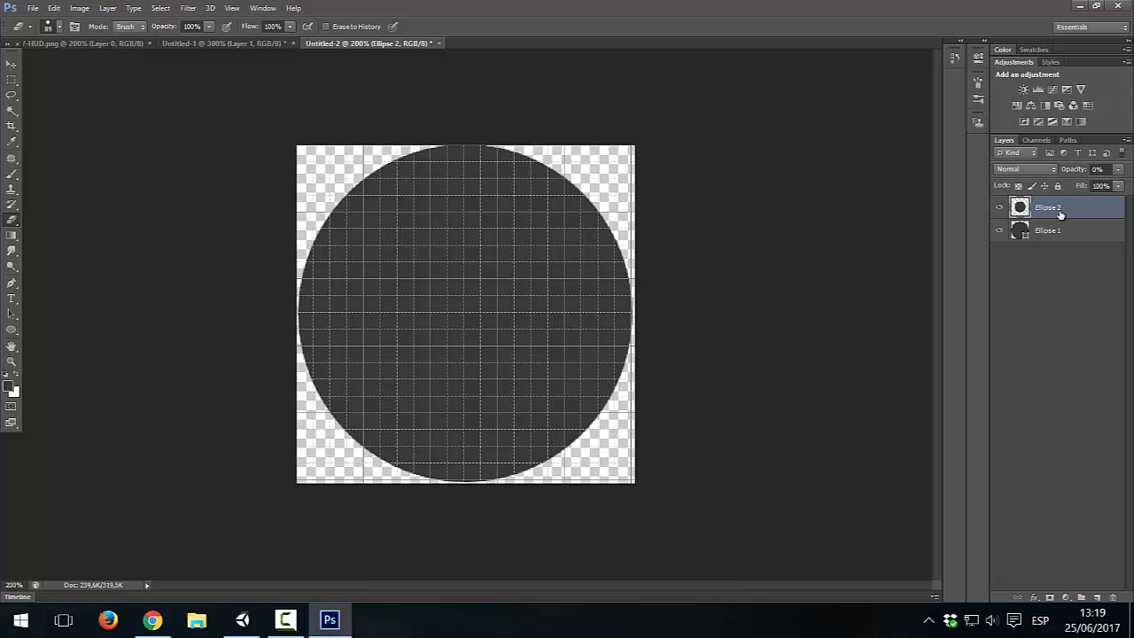
- Restore the reference layer, undo Ellipse 2, and set Ellipse 1 to 64% opacity
{"action": "key", "text": "ctrl+z"}
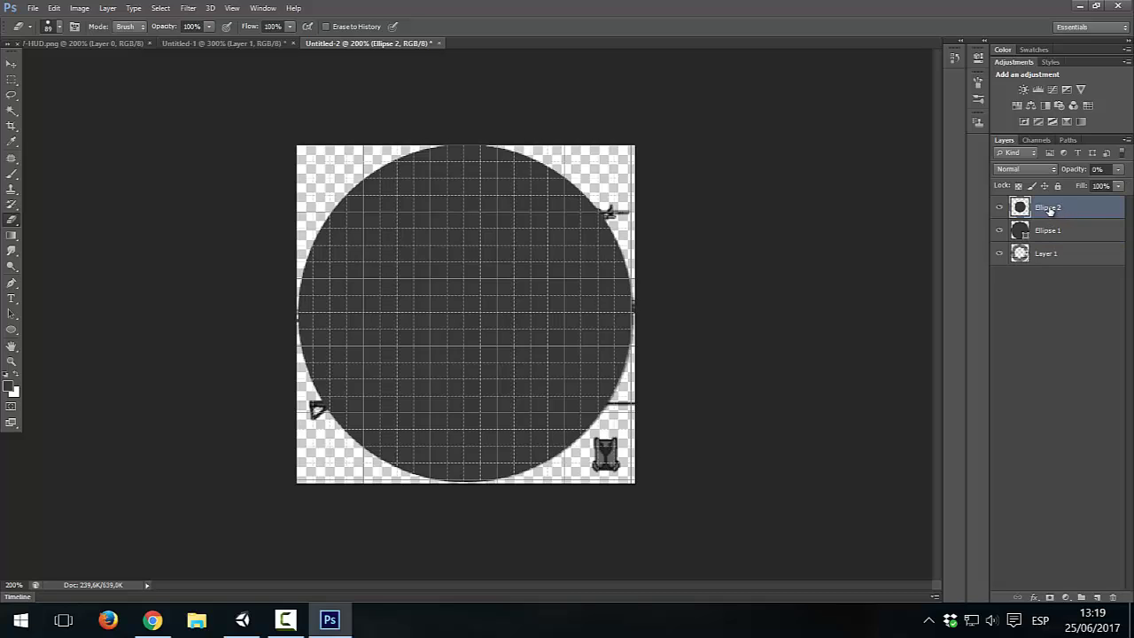
{"action": "key", "text": "Delete"}
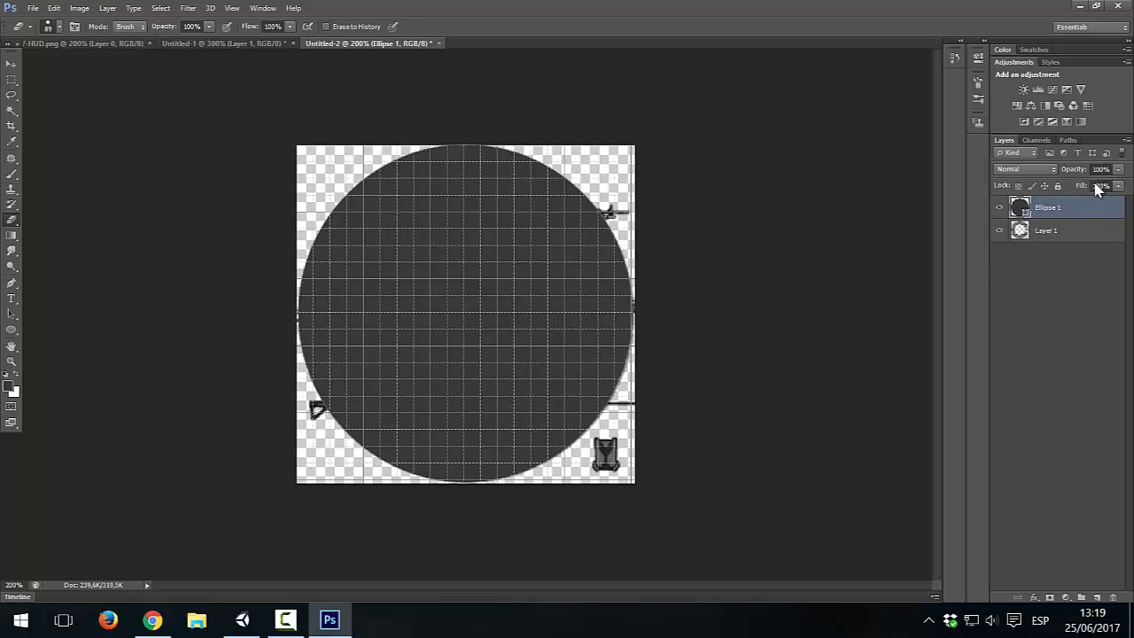
{"action": "left_click", "coordinate": [1118, 169]}
{"action": "left_click_drag", "start_coordinate": [1104, 186], "coordinate": [1099, 188]}
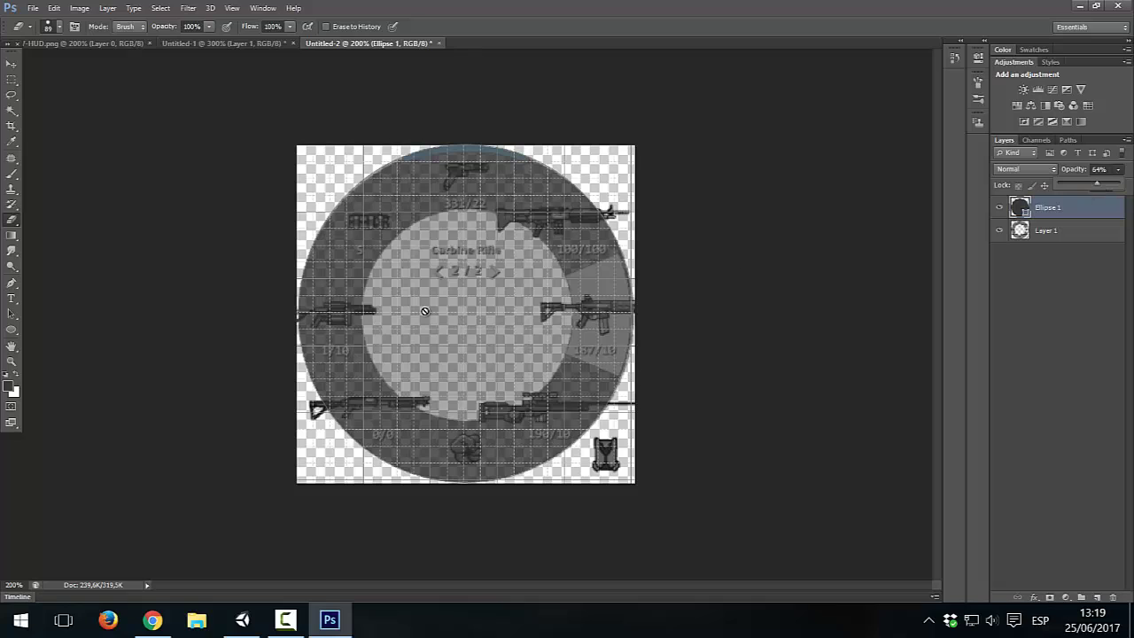
{"action": "left_click", "coordinate": [1055, 211]}
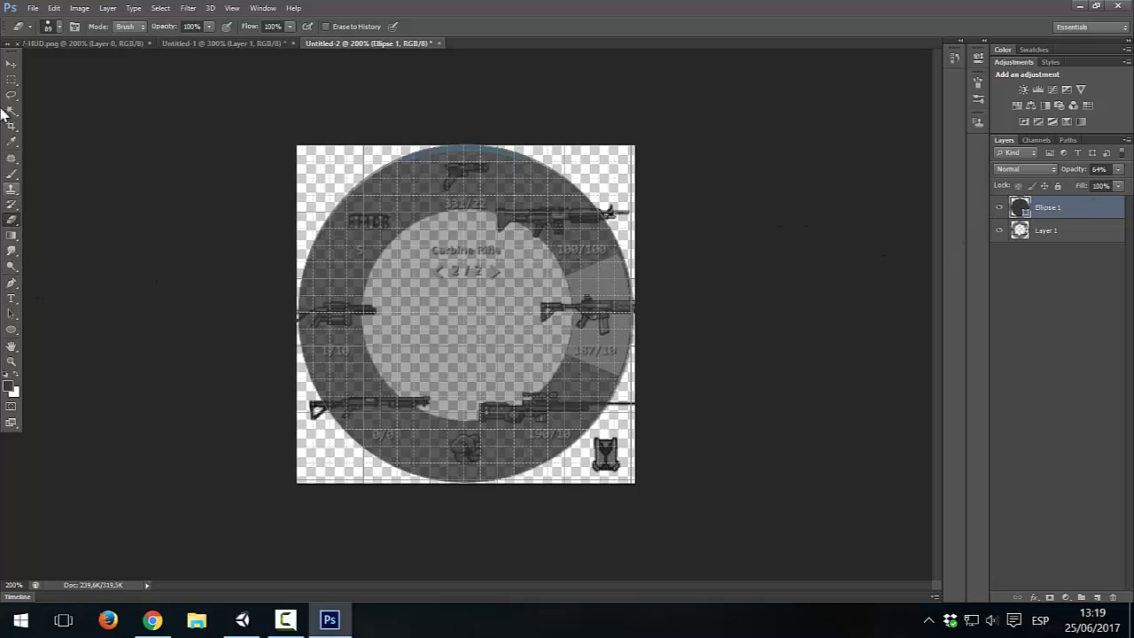
- Draw an elliptical selection over the wheel's inner circle and nudge it into place
{"action": "left_click", "coordinate": [11, 80]}
{"action": "left_click", "coordinate": [49, 90]}
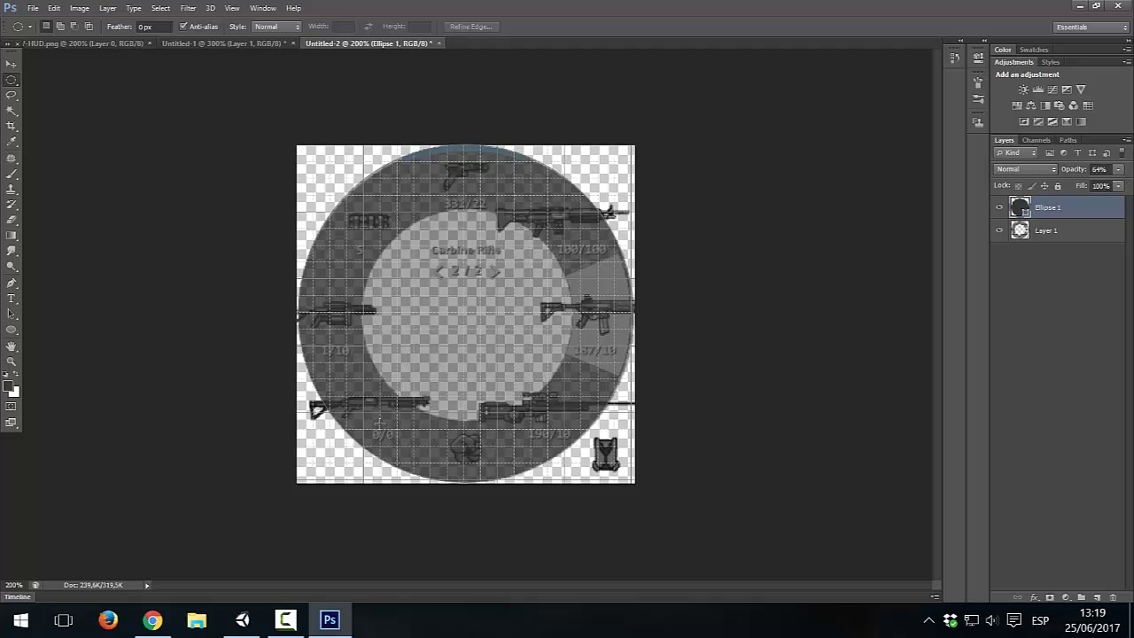
{"action": "mouse_move", "coordinate": [380, 423]}
{"action": "left_mouse_down"}
{"action": "mouse_move", "coordinate": [553, 209]}
{"action": "mouse_move", "coordinate": [581, 209]}
{"action": "left_mouse_up"}
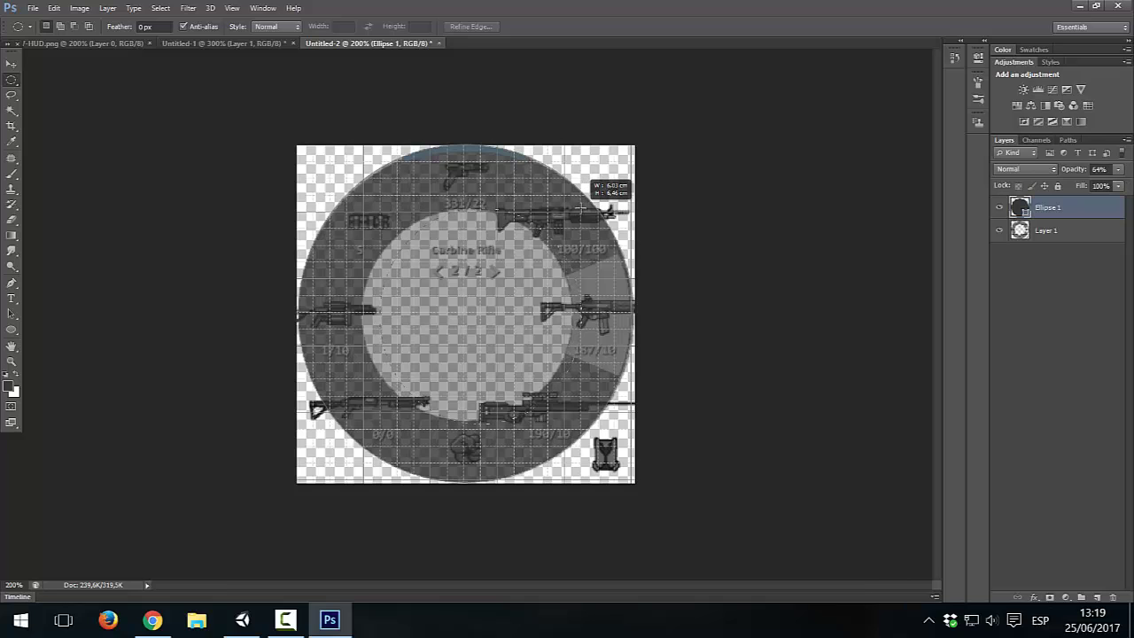
{"action": "left_click_drag", "start_coordinate": [581, 210], "coordinate": [580, 213]}
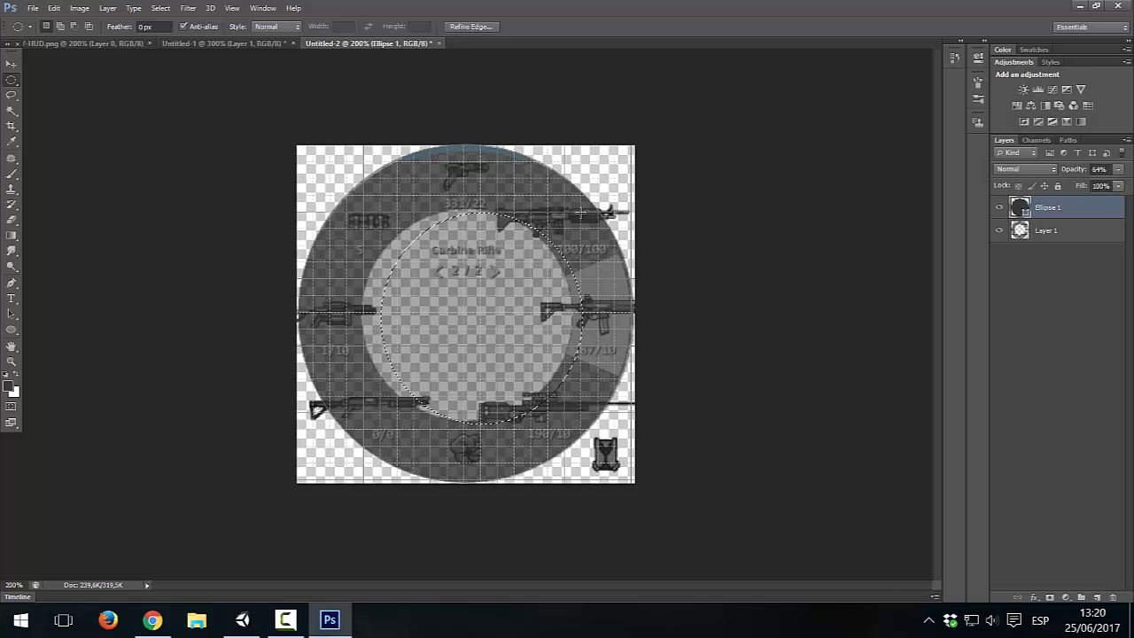
{"action": "key", "text": "shift+Left"}
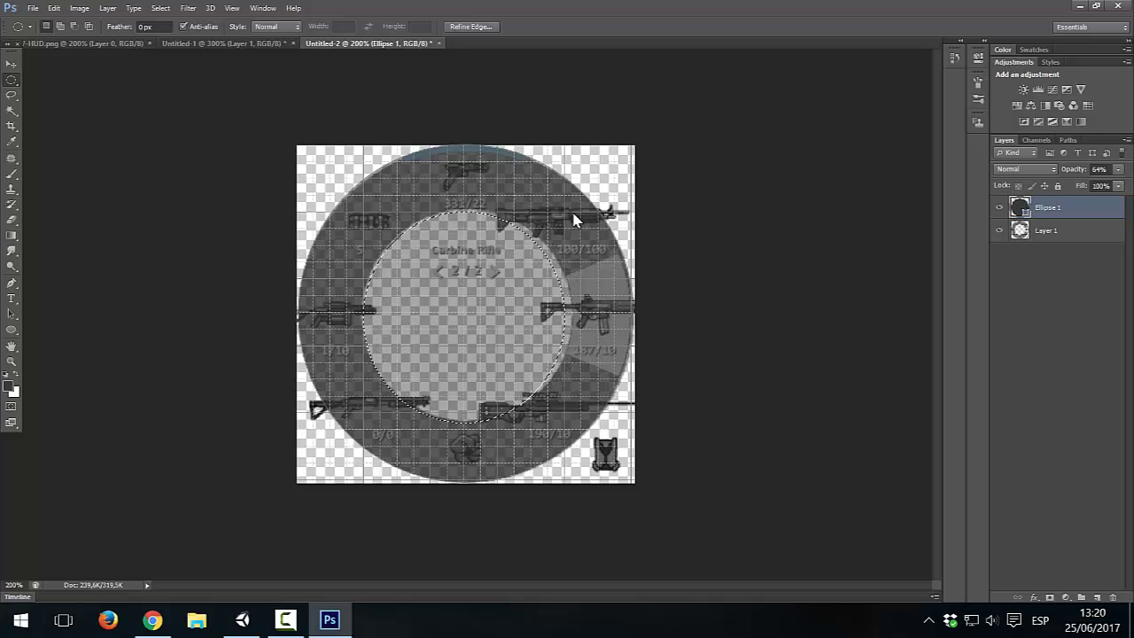
{"action": "key", "text": "shift+Right"}
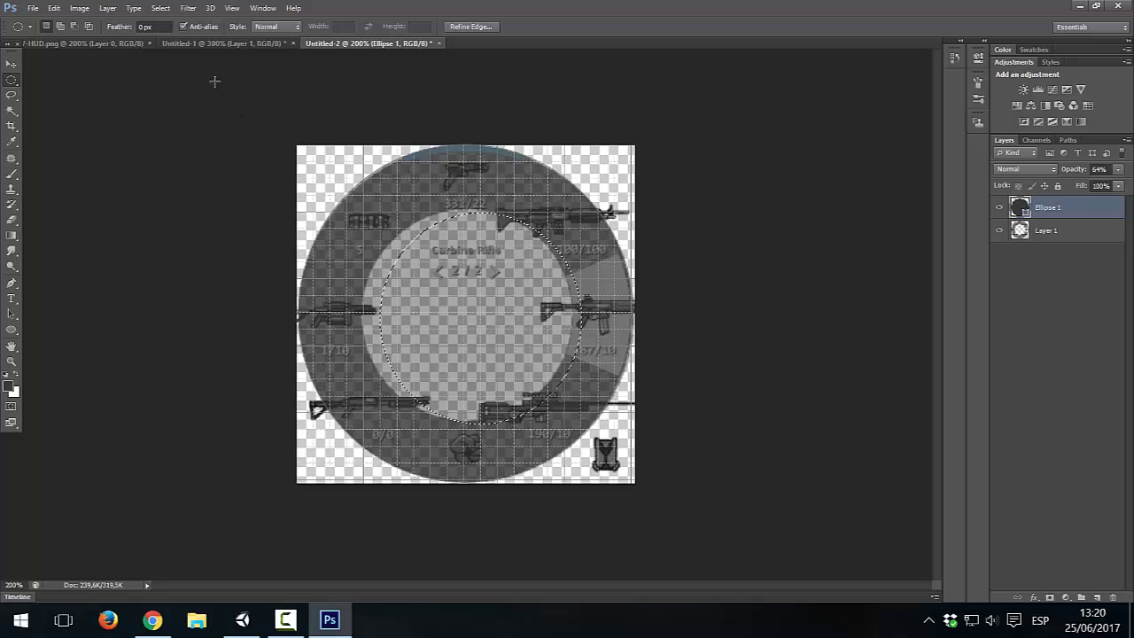
- Redraw a centred 6.28 cm inner circle selection and set Ellipse 1 back to 100% opacity
{"action": "left_click", "coordinate": [160, 8]}
{"action": "left_click", "coordinate": [177, 41]}
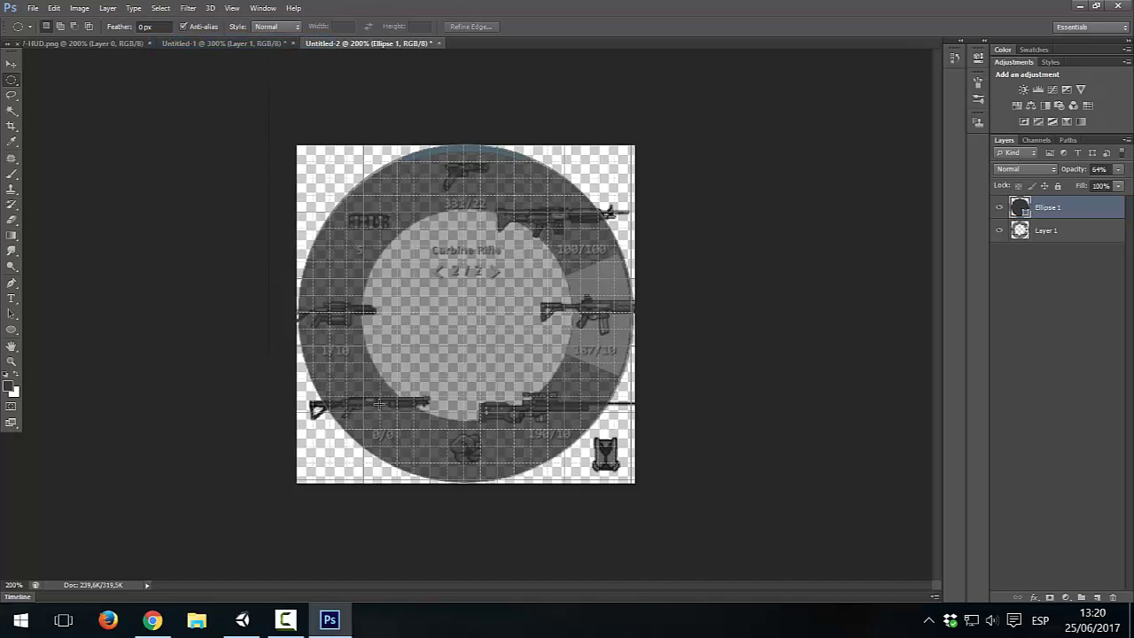
{"action": "mouse_move", "coordinate": [378, 404]}
{"action": "left_mouse_down"}
{"action": "mouse_move", "coordinate": [558, 211]}
{"action": "mouse_move", "coordinate": [585, 213]}
{"action": "left_mouse_up"}
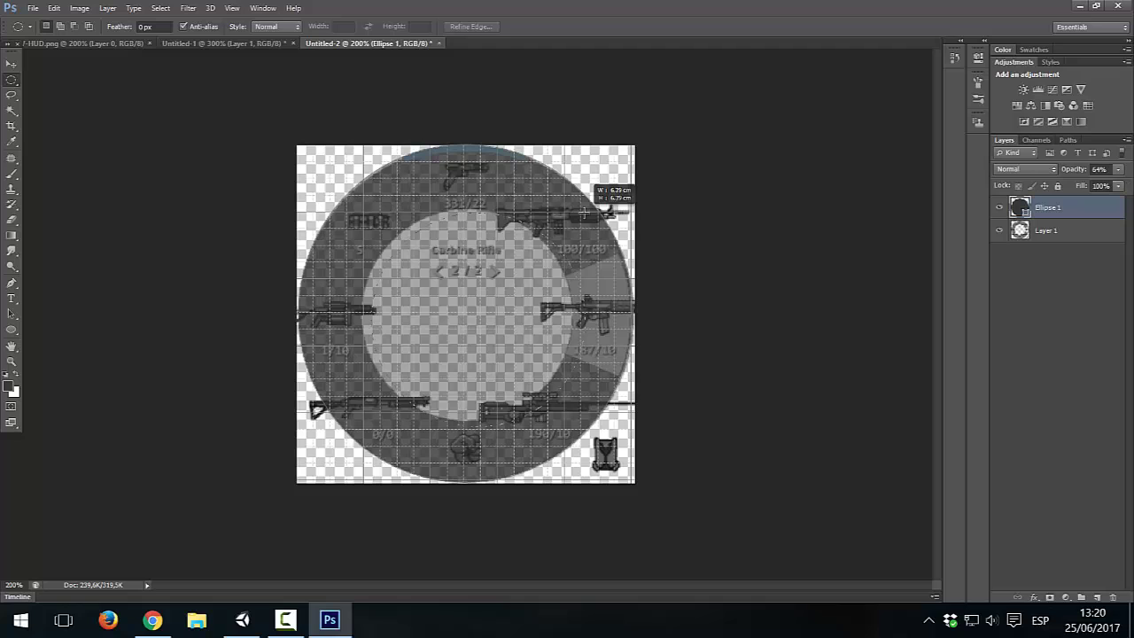
{"action": "left_click_drag", "start_coordinate": [585, 214], "coordinate": [581, 216]}
{"action": "key", "text": "Left"}
{"action": "key", "text": "Left"}
{"action": "key", "text": "Left"}
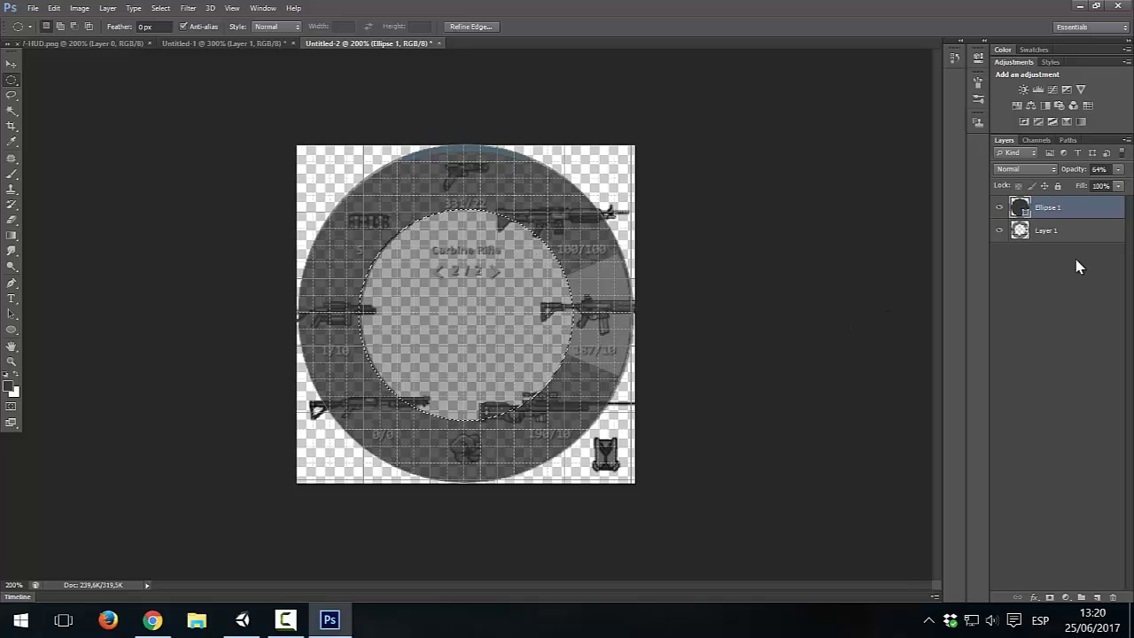
{"action": "left_click", "coordinate": [1118, 169]}
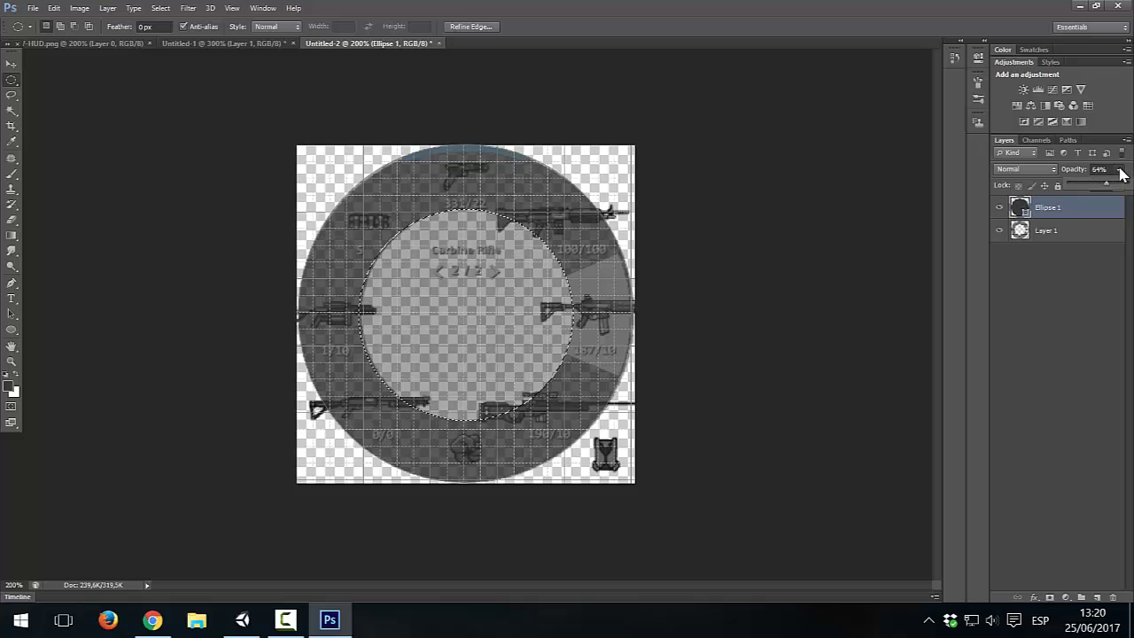
{"action": "left_click_drag", "start_coordinate": [1109, 186], "coordinate": [1129, 186]}
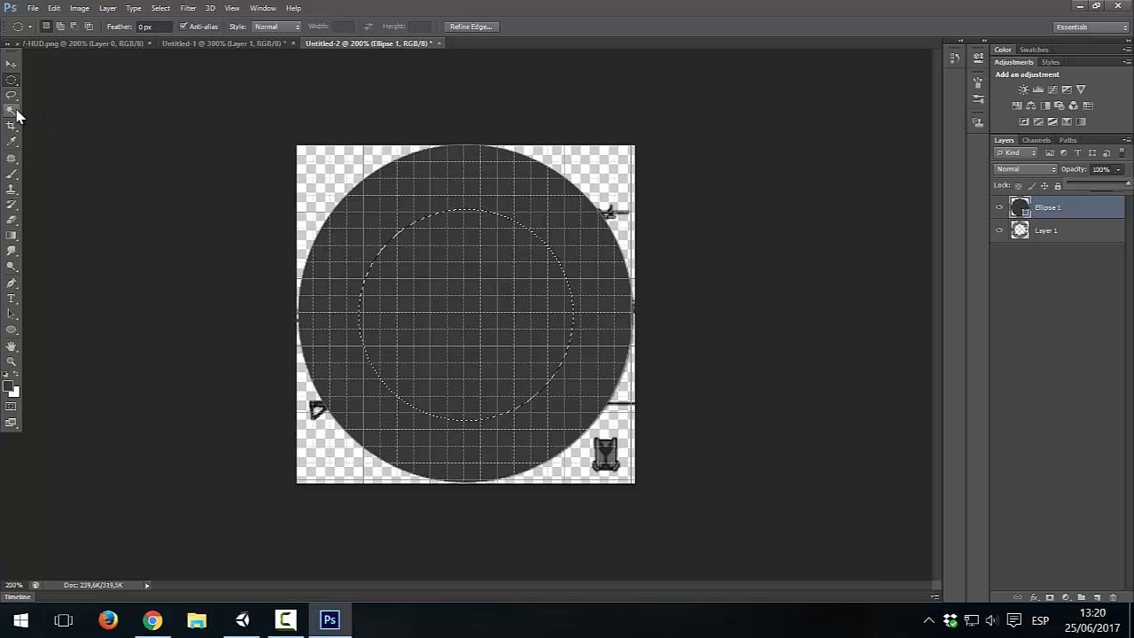
- Save the inner circle selection as a new channel
{"action": "left_click", "coordinate": [12, 221]}
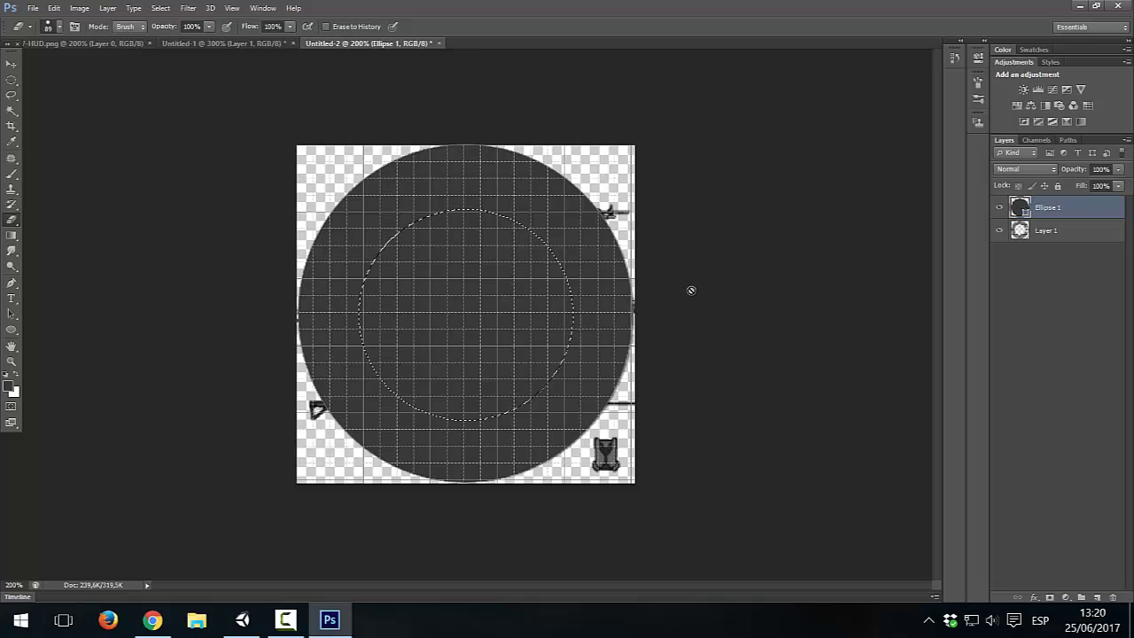
{"action": "left_click", "coordinate": [160, 8]}
{"action": "left_click", "coordinate": [257, 342]}
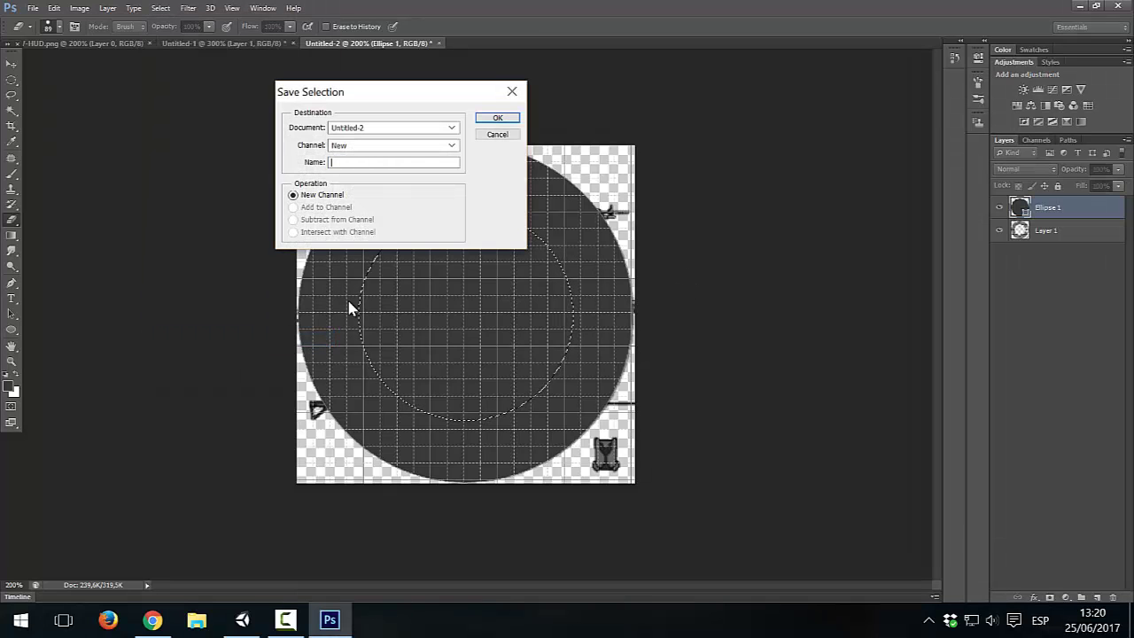
{"action": "type", "text": "dsadasda"}
{"action": "left_click", "coordinate": [498, 118]}
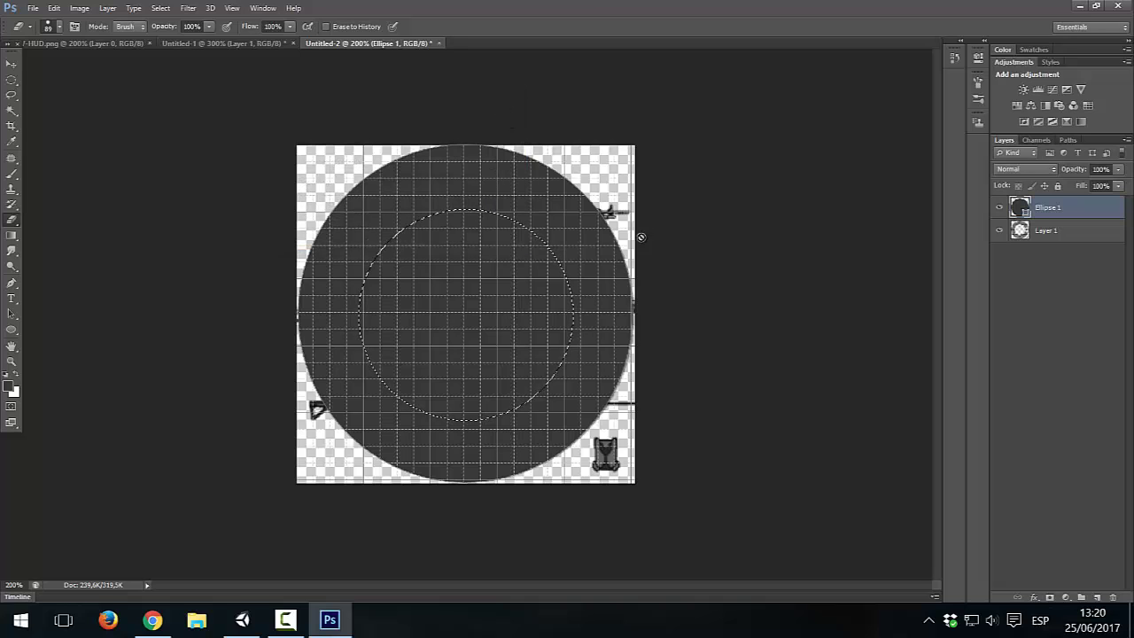
- Rasterize Ellipse 1, erase its centre into a ring, and deselect
{"action": "left_click", "coordinate": [516, 281]}
{"action": "left_click", "coordinate": [542, 235]}
{"action": "mouse_move", "coordinate": [481, 278]}
{"action": "left_mouse_down"}
{"action": "mouse_move", "coordinate": [459, 250]}
{"action": "mouse_move", "coordinate": [558, 241]}
{"action": "left_mouse_up"}
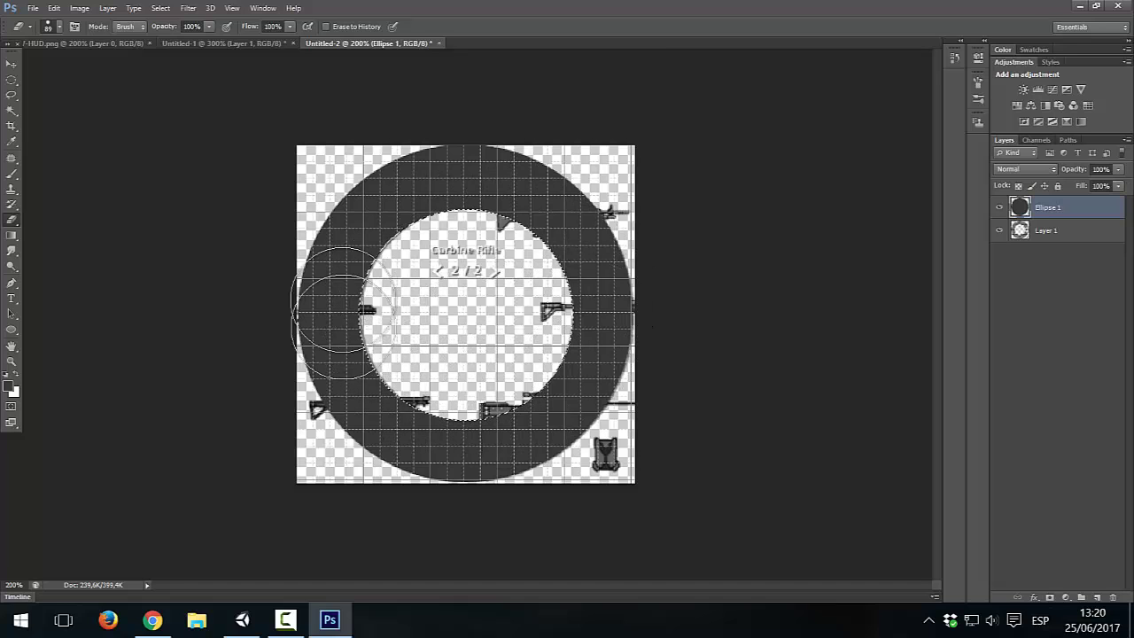
{"action": "left_click", "coordinate": [160, 7]}
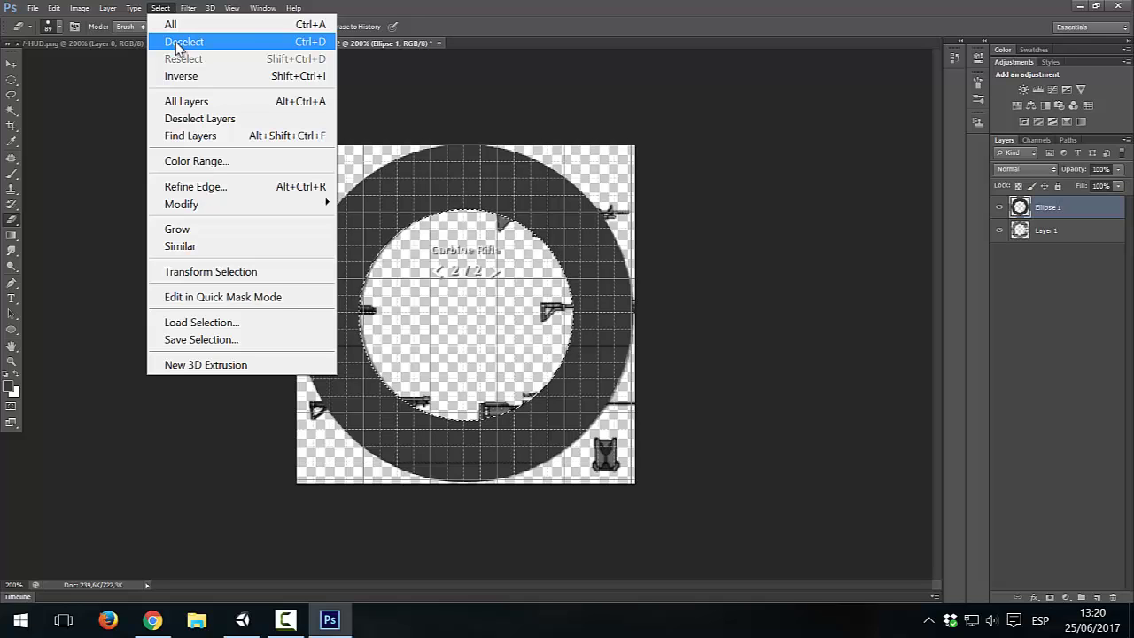
{"action": "left_click", "coordinate": [178, 44]}
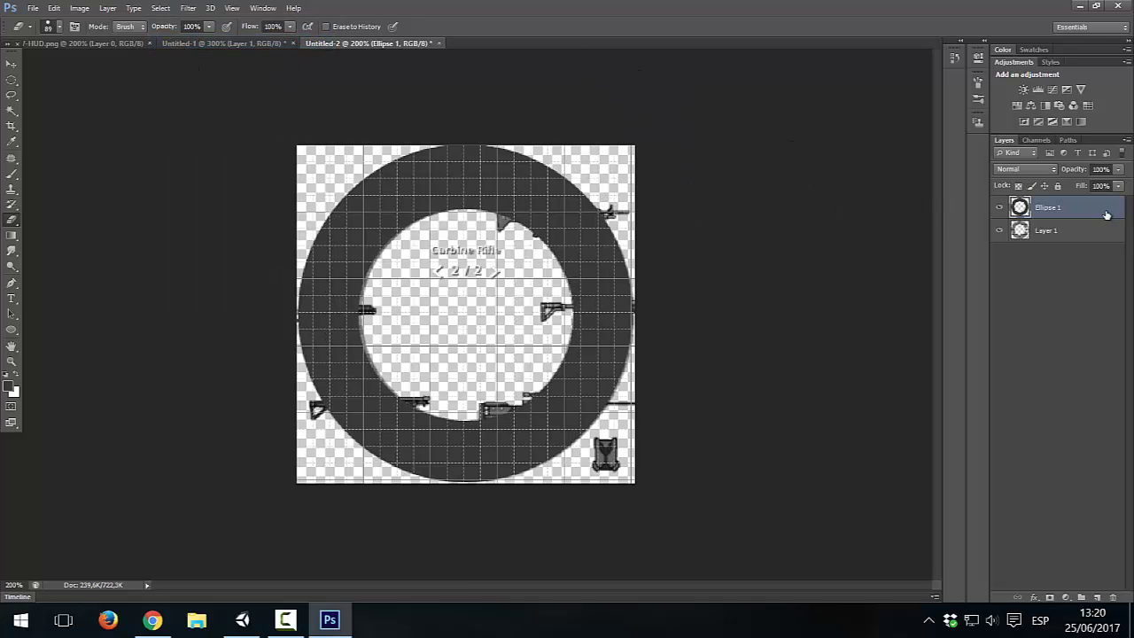
{"action": "left_click", "coordinate": [1118, 185]}
- Lower the Ellipse 1 ring to about 68% opacity and hide the Layer 1 artwork
{"action": "mouse_move", "coordinate": [1119, 186]}
{"action": "left_mouse_down"}
{"action": "mouse_move", "coordinate": [1025, 190]}
{"action": "mouse_move", "coordinate": [1093, 189]}
{"action": "mouse_move", "coordinate": [1075, 194]}
{"action": "left_mouse_up"}
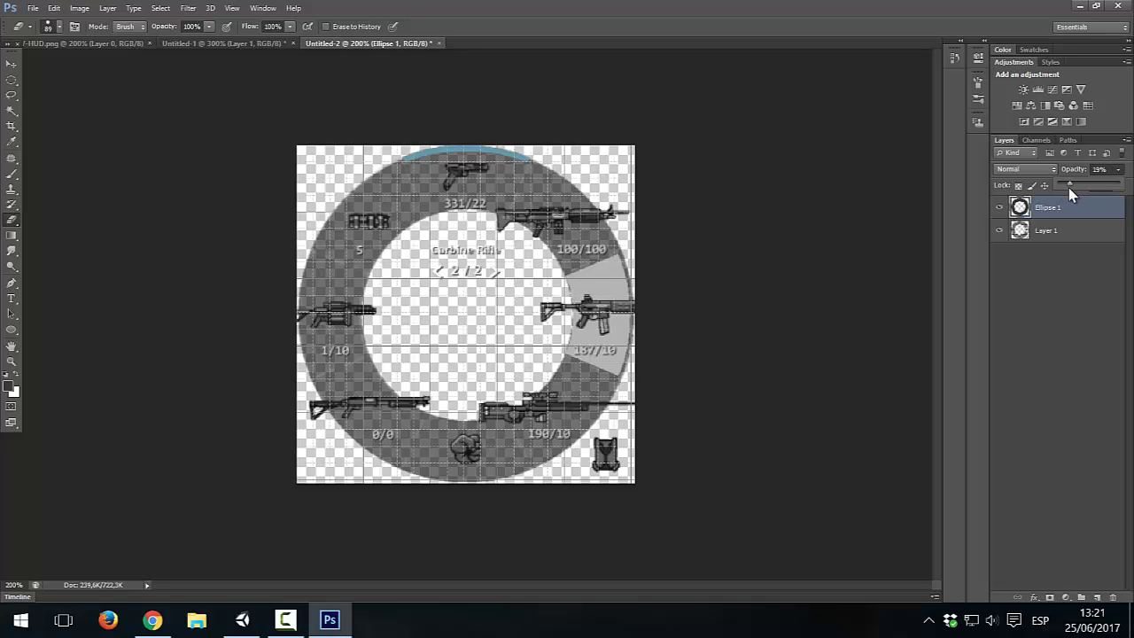
{"action": "left_click_drag", "start_coordinate": [1071, 194], "coordinate": [1059, 194]}
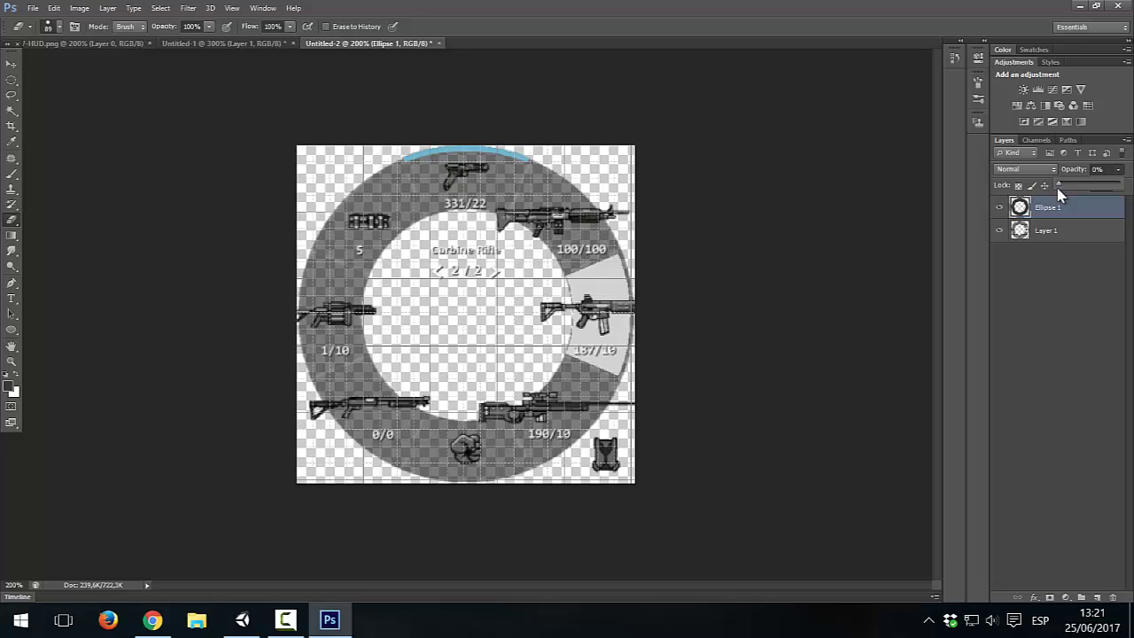
{"action": "left_click_drag", "start_coordinate": [1061, 194], "coordinate": [1063, 191]}
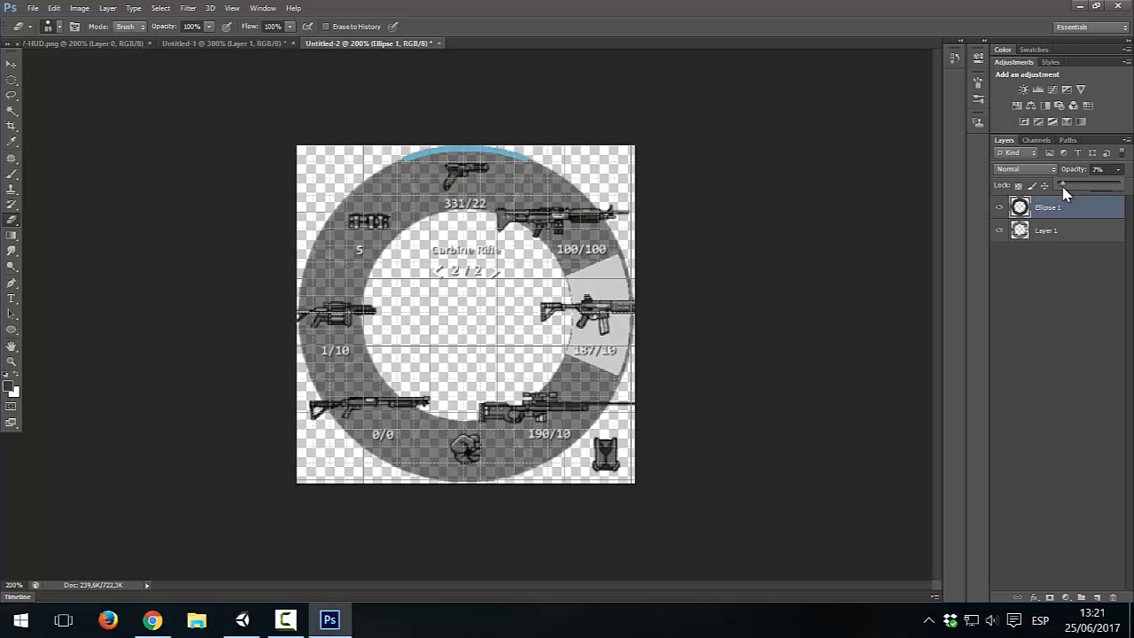
{"action": "left_click", "coordinate": [1065, 239]}
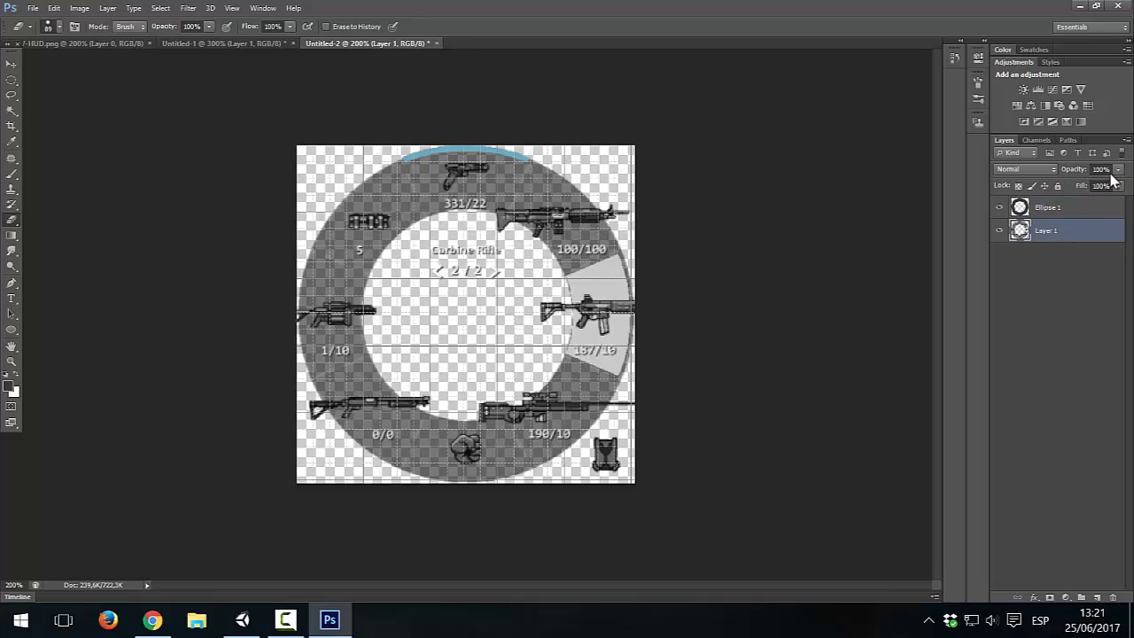
{"action": "left_click", "coordinate": [998, 232]}
{"action": "left_click", "coordinate": [1067, 208]}
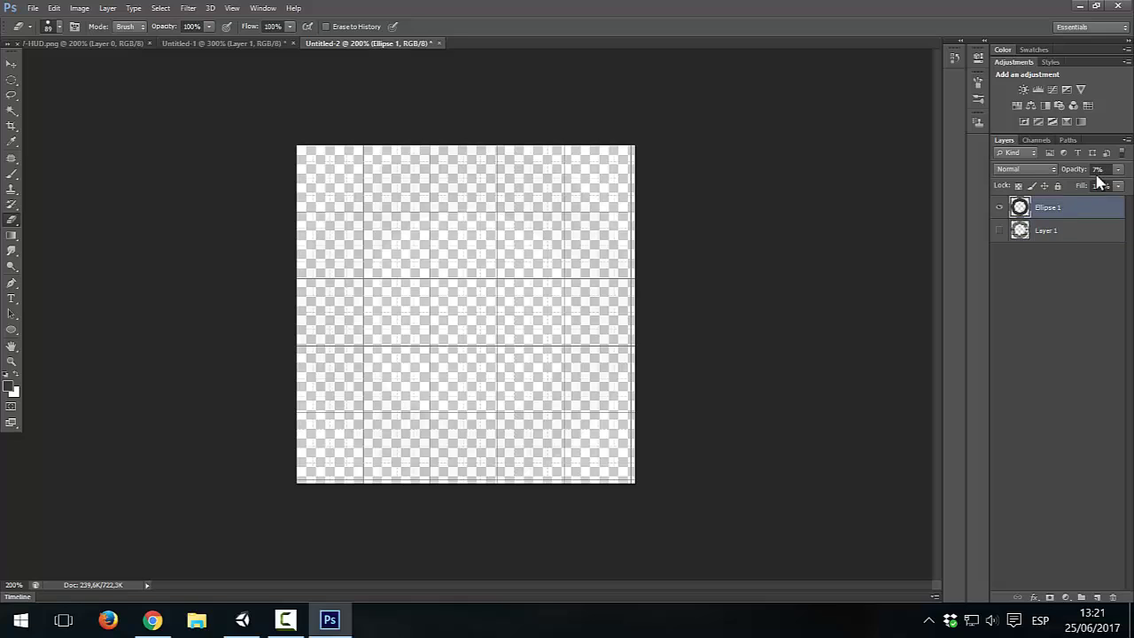
{"action": "mouse_move", "coordinate": [1119, 171]}
{"action": "left_mouse_down"}
{"action": "mouse_move", "coordinate": [1072, 188]}
{"action": "mouse_move", "coordinate": [1111, 187]}
{"action": "left_mouse_up"}
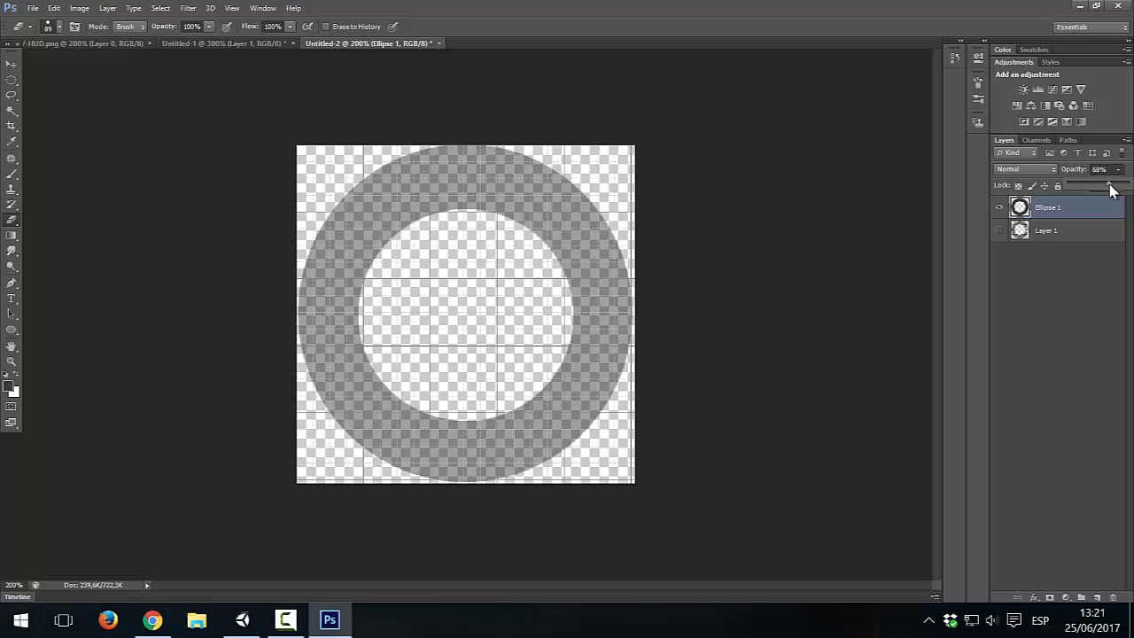
- Compare the ring with the Layer 1 artwork, then hide the artwork and set the ring near 72% opacity
{"action": "left_click", "coordinate": [1000, 230]}
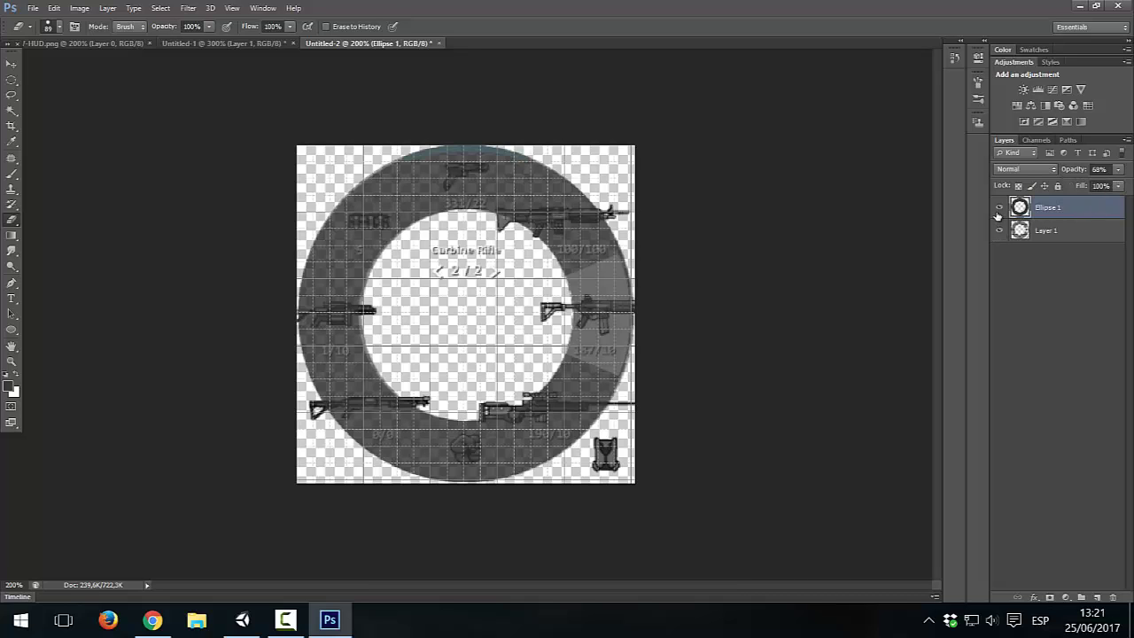
{"action": "left_click", "coordinate": [1000, 207]}
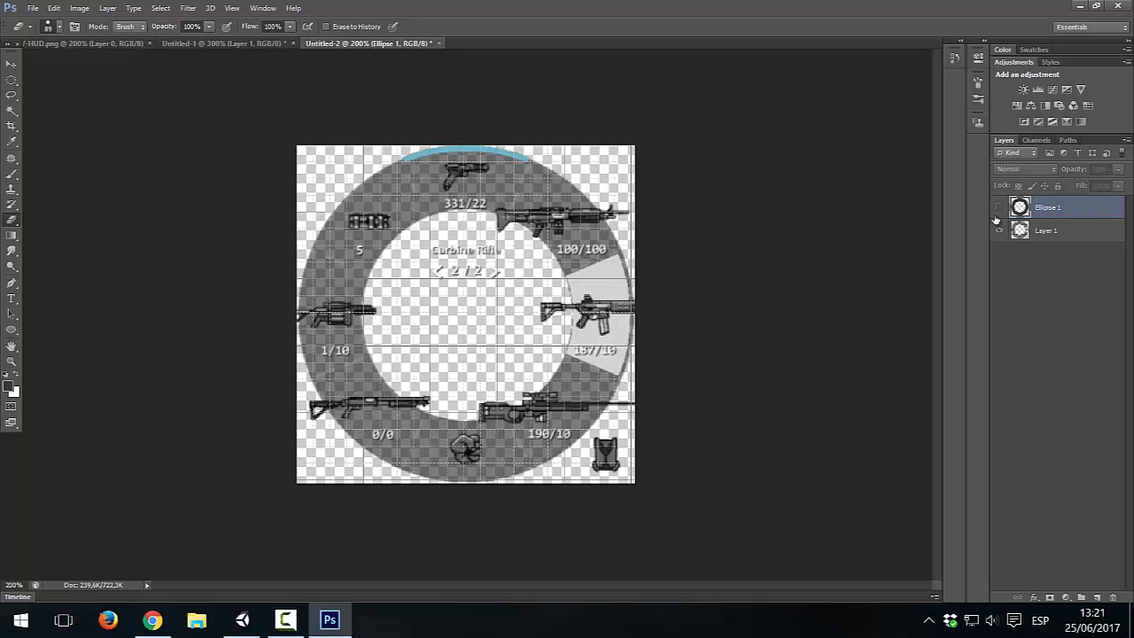
{"action": "left_click", "coordinate": [999, 207]}
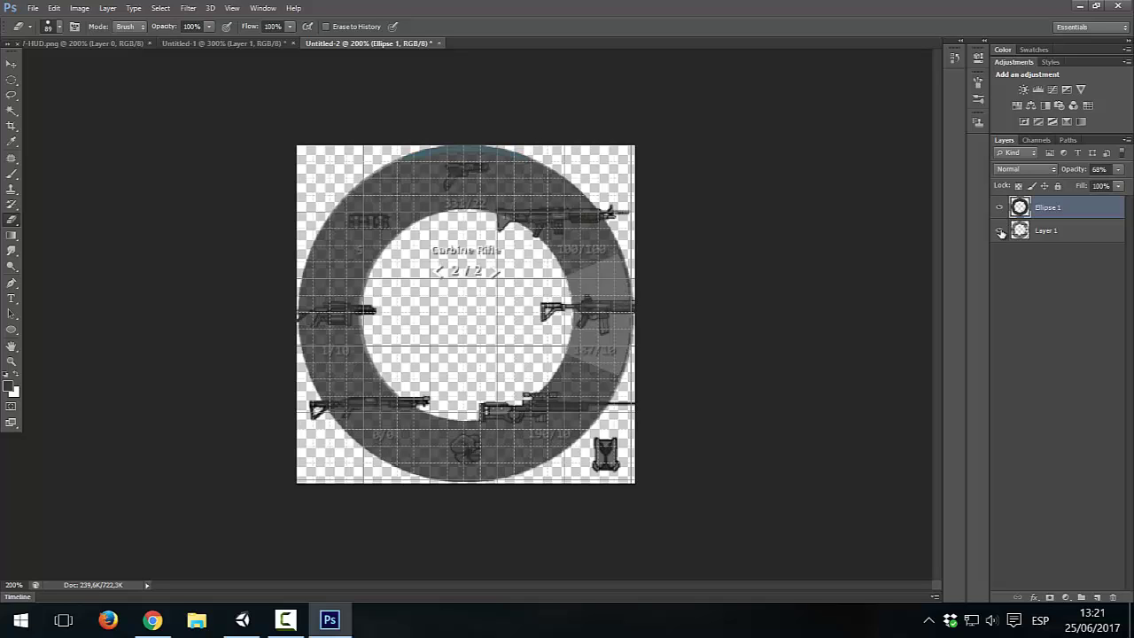
{"action": "left_click", "coordinate": [1001, 230]}
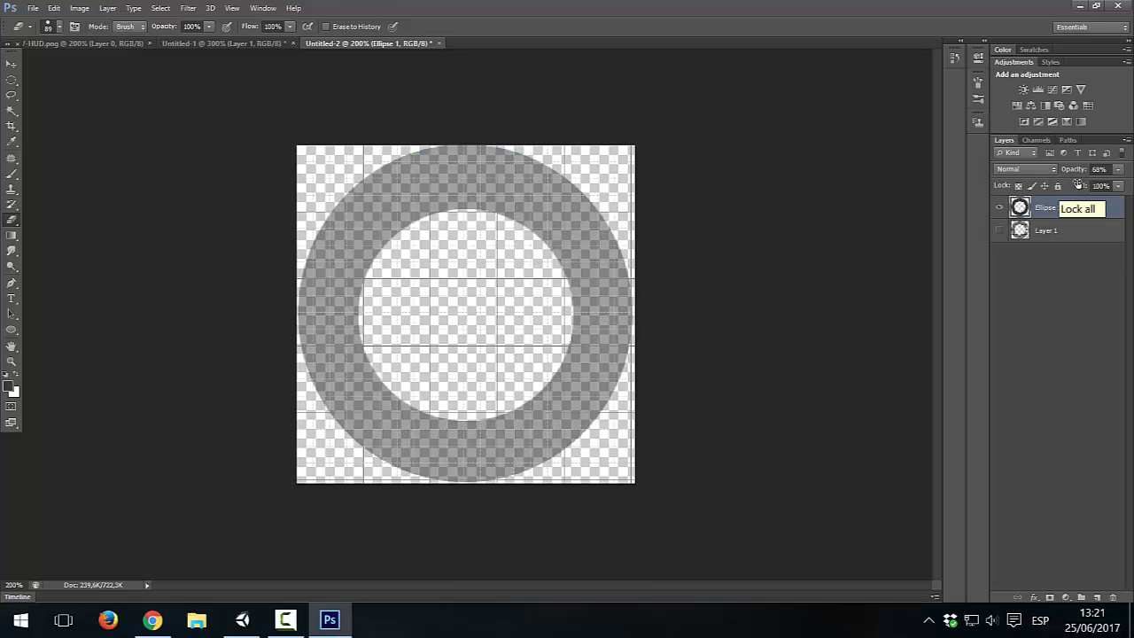
{"action": "left_click", "coordinate": [1117, 170]}
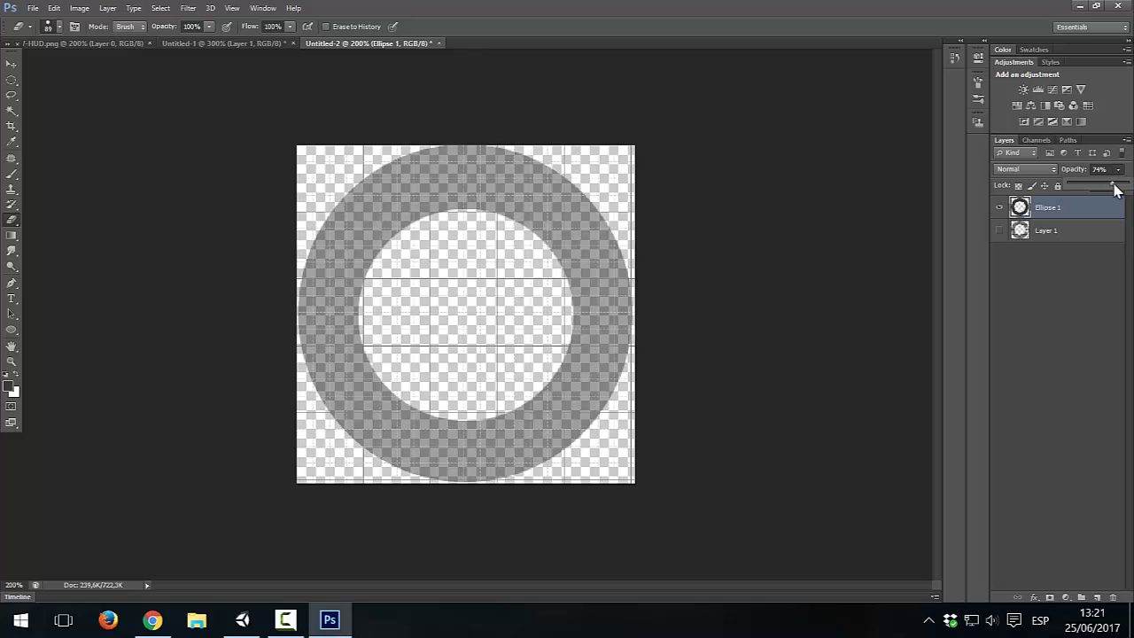
{"action": "left_click_drag", "start_coordinate": [1113, 190], "coordinate": [1113, 189]}
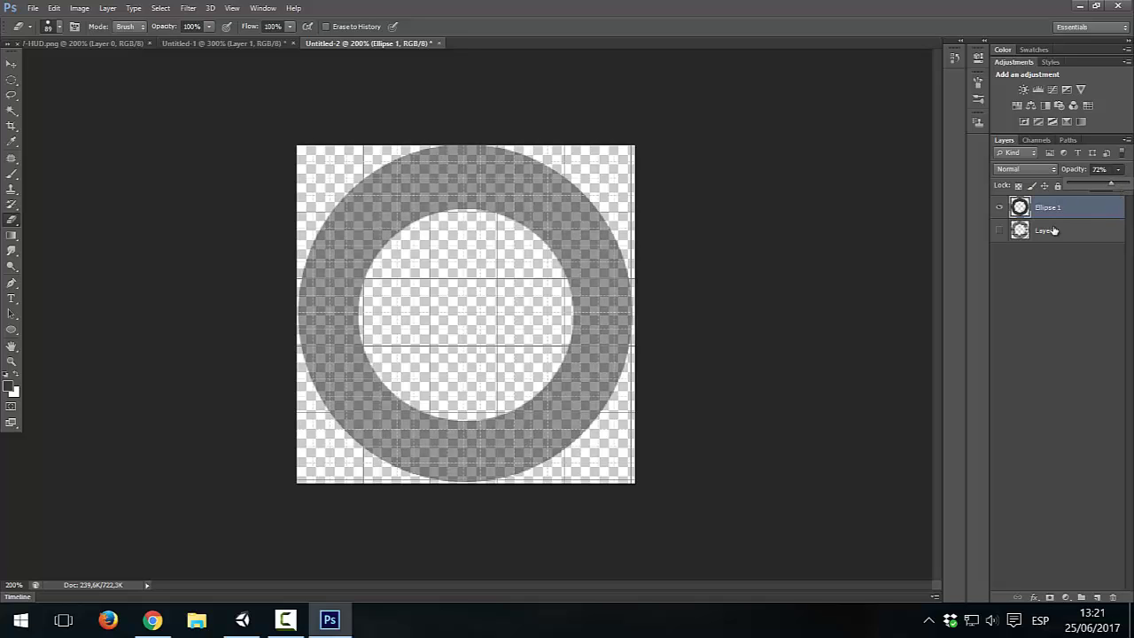
- Toggle the ring and Layer 1 artwork on and off to compare, then lighten Ellipse 1 to about 53% opacity
{"action": "left_click", "coordinate": [999, 207]}
{"action": "left_click", "coordinate": [1000, 231]}
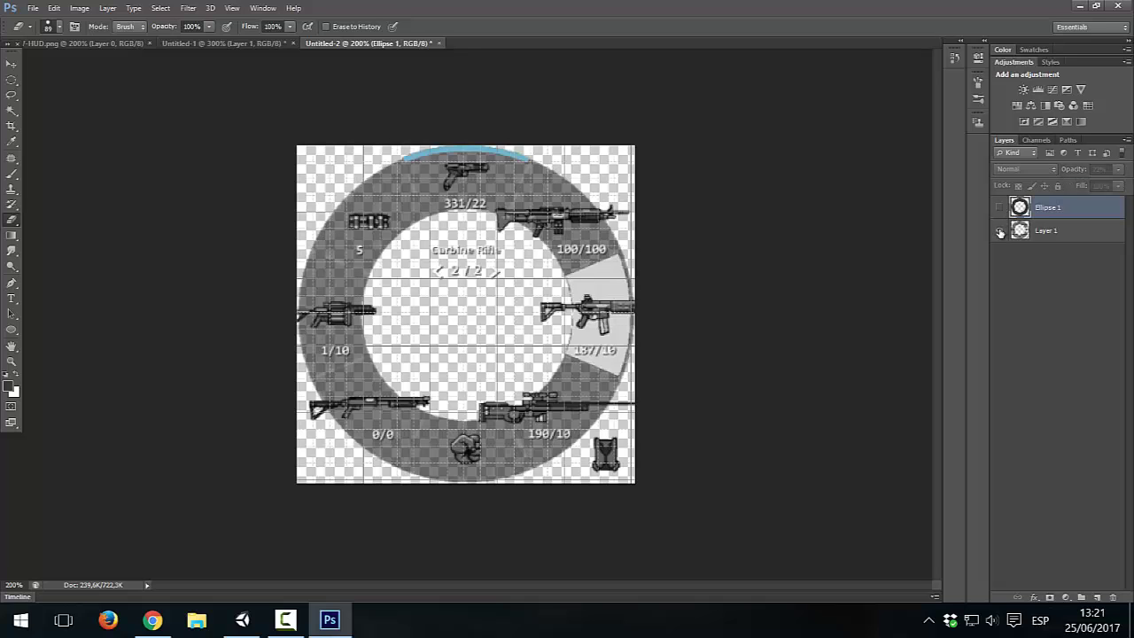
{"action": "left_click", "coordinate": [1001, 230]}
{"action": "left_click", "coordinate": [1000, 207]}
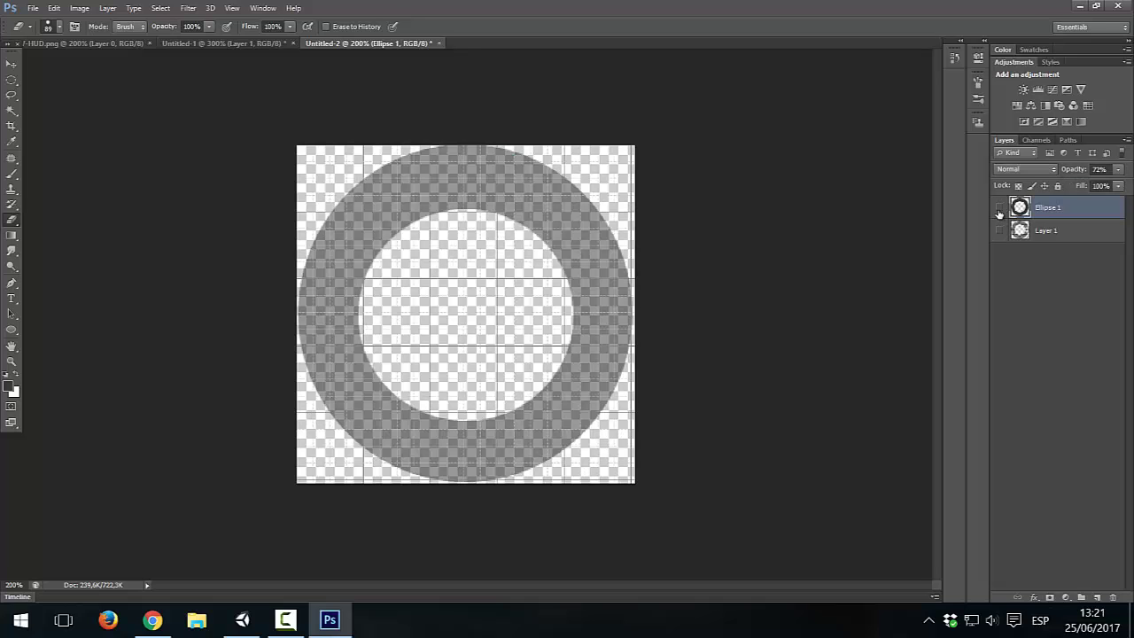
{"action": "left_click", "coordinate": [1000, 208]}
{"action": "left_click", "coordinate": [1000, 207]}
{"action": "left_click", "coordinate": [999, 230]}
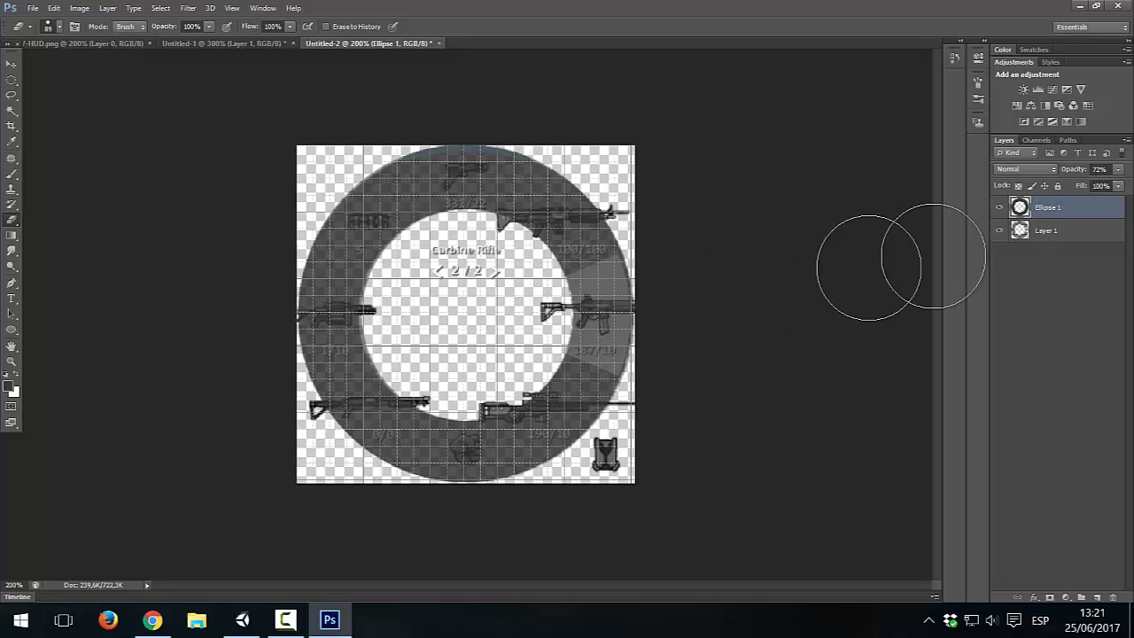
{"action": "left_click", "coordinate": [1069, 230]}
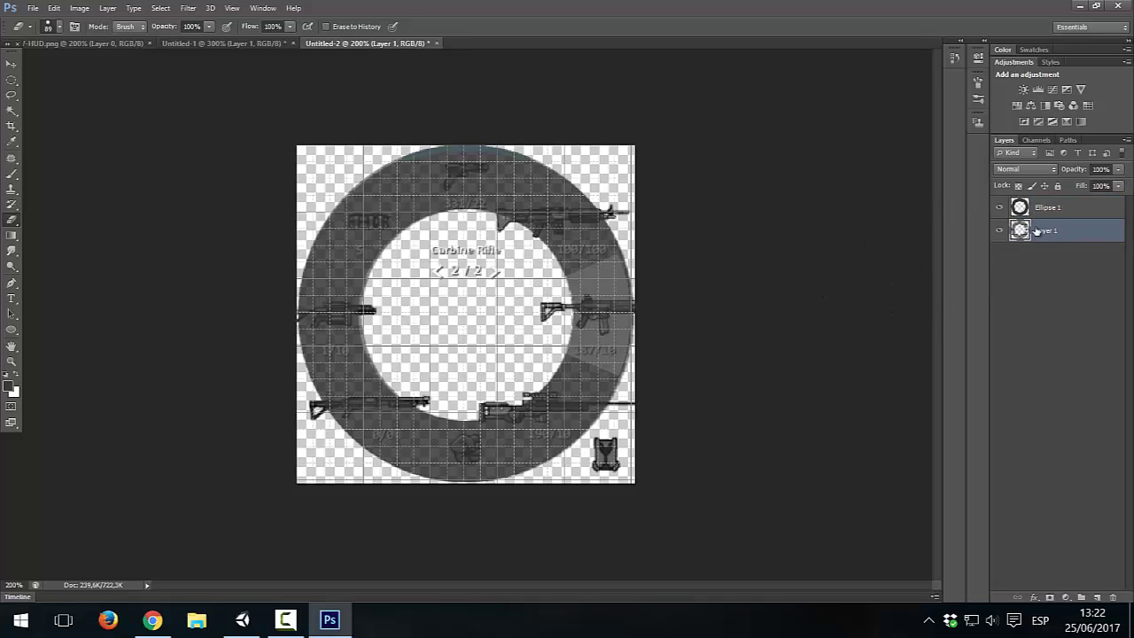
{"action": "left_click", "coordinate": [1001, 231]}
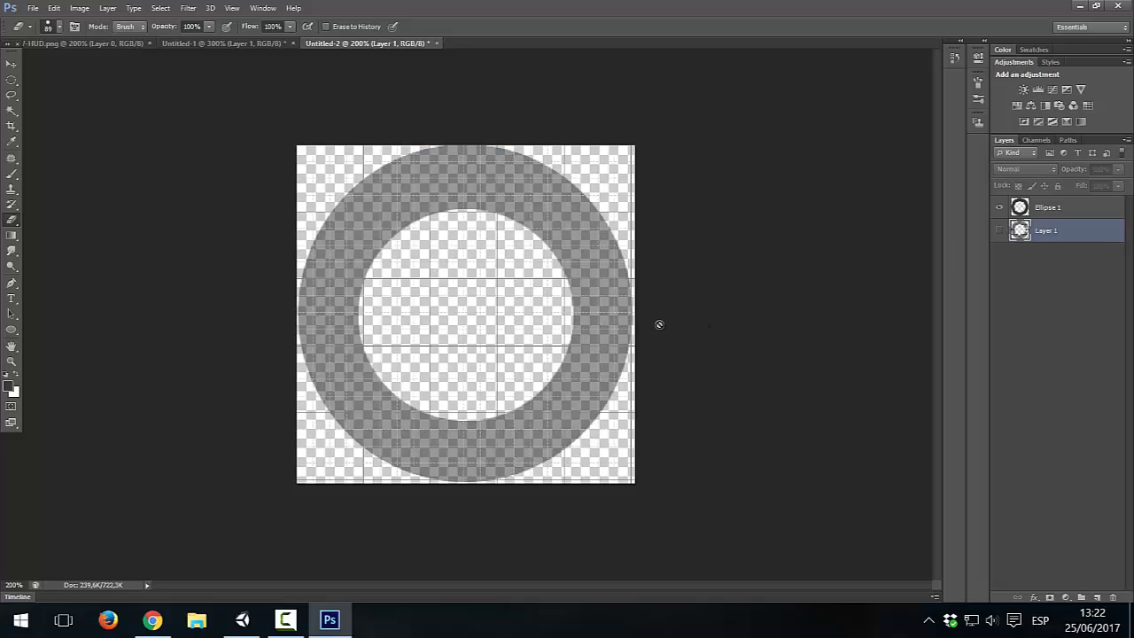
{"action": "left_click", "coordinate": [1000, 231]}
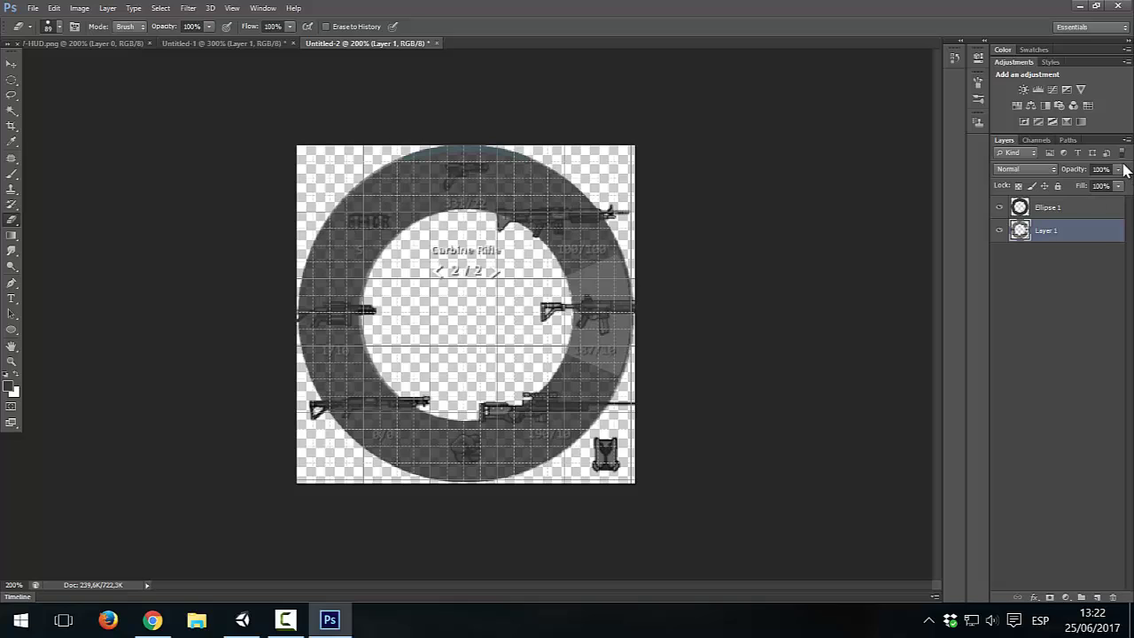
{"action": "left_click", "coordinate": [1081, 211]}
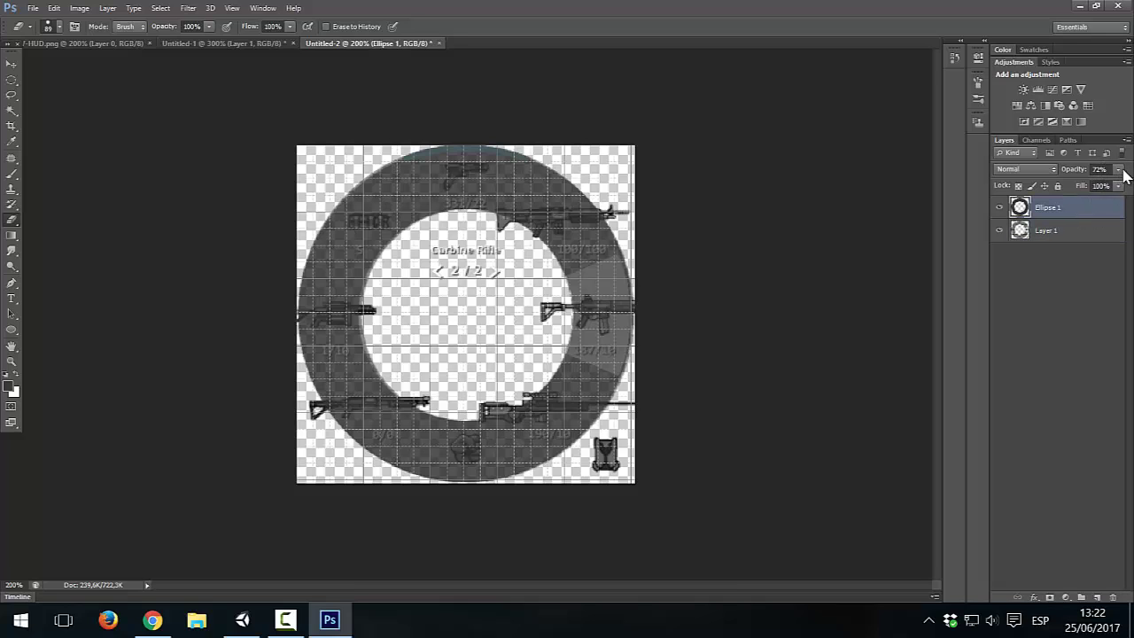
{"action": "left_click_drag", "start_coordinate": [1119, 170], "coordinate": [1093, 191]}
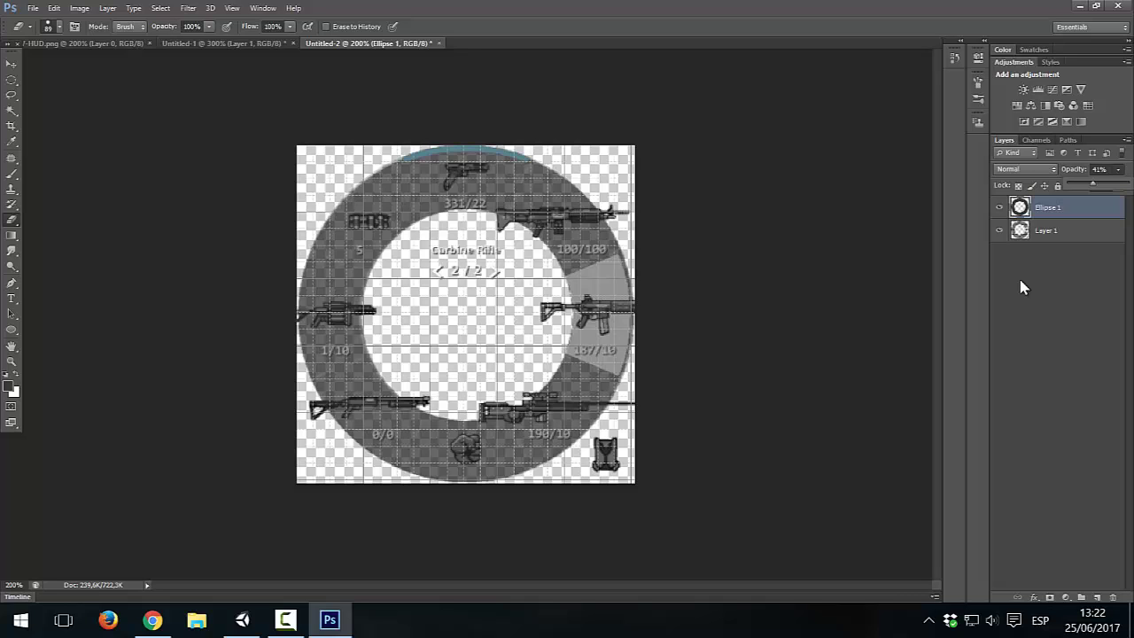
- Hide the reference HUD artwork and raise the ring's opacity to about 57%
{"action": "left_click", "coordinate": [1000, 230]}
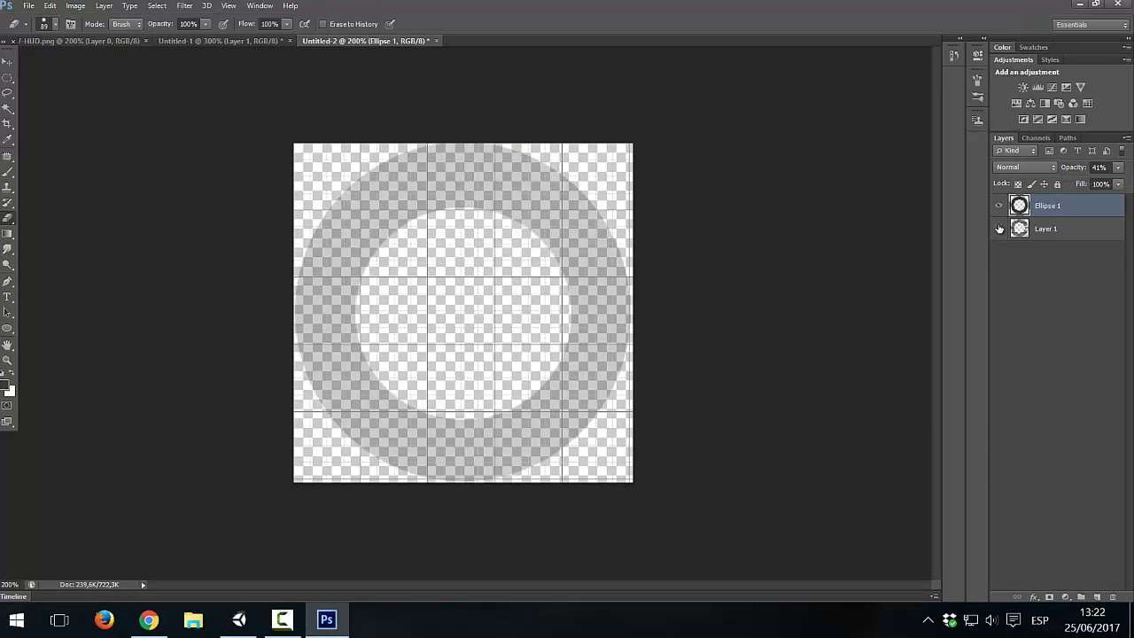
{"action": "left_click", "coordinate": [1118, 168]}
{"action": "left_click", "coordinate": [999, 206]}
{"action": "left_click", "coordinate": [1000, 230]}
{"action": "left_click", "coordinate": [999, 231]}
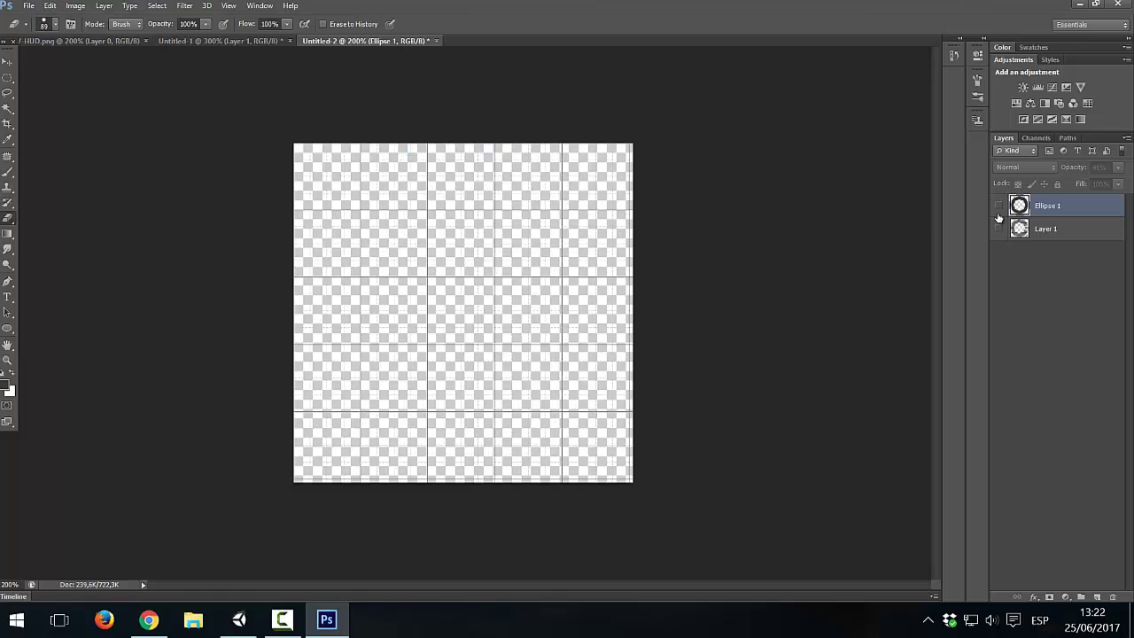
{"action": "left_click", "coordinate": [999, 205]}
{"action": "left_click", "coordinate": [1118, 167]}
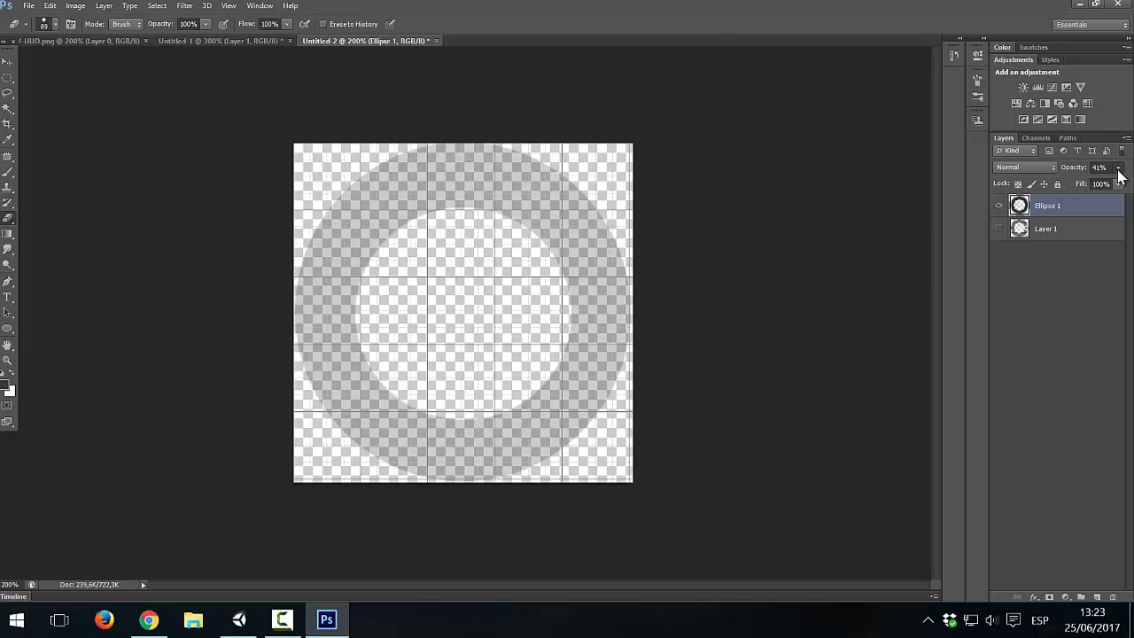
{"action": "left_click_drag", "start_coordinate": [1097, 180], "coordinate": [1113, 186]}
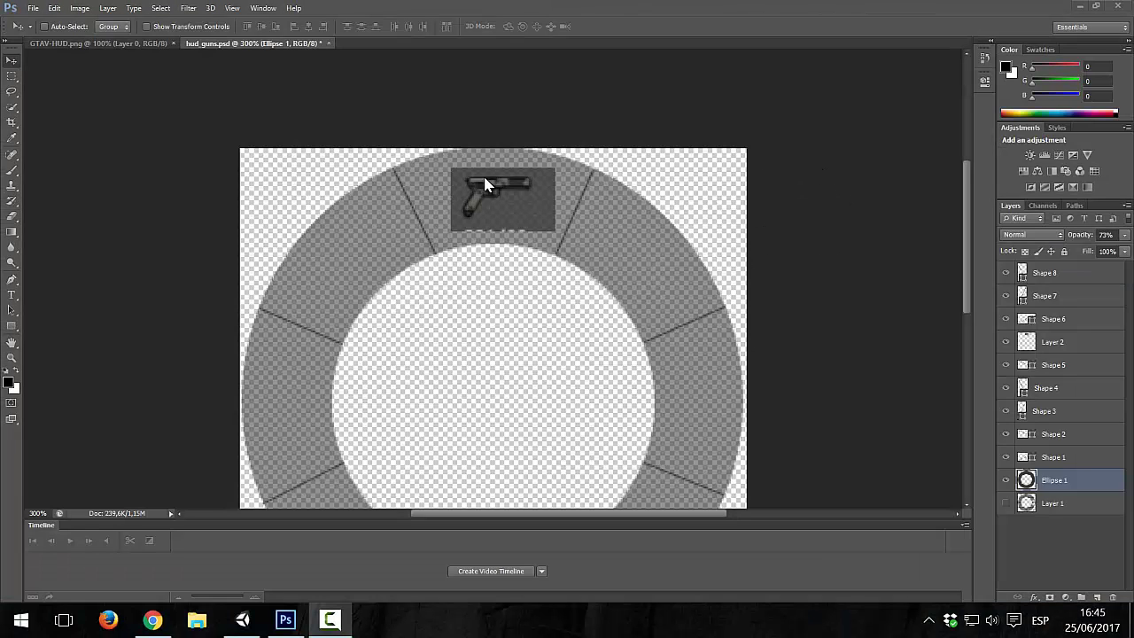
{"action": "left_click", "coordinate": [107, 8]}
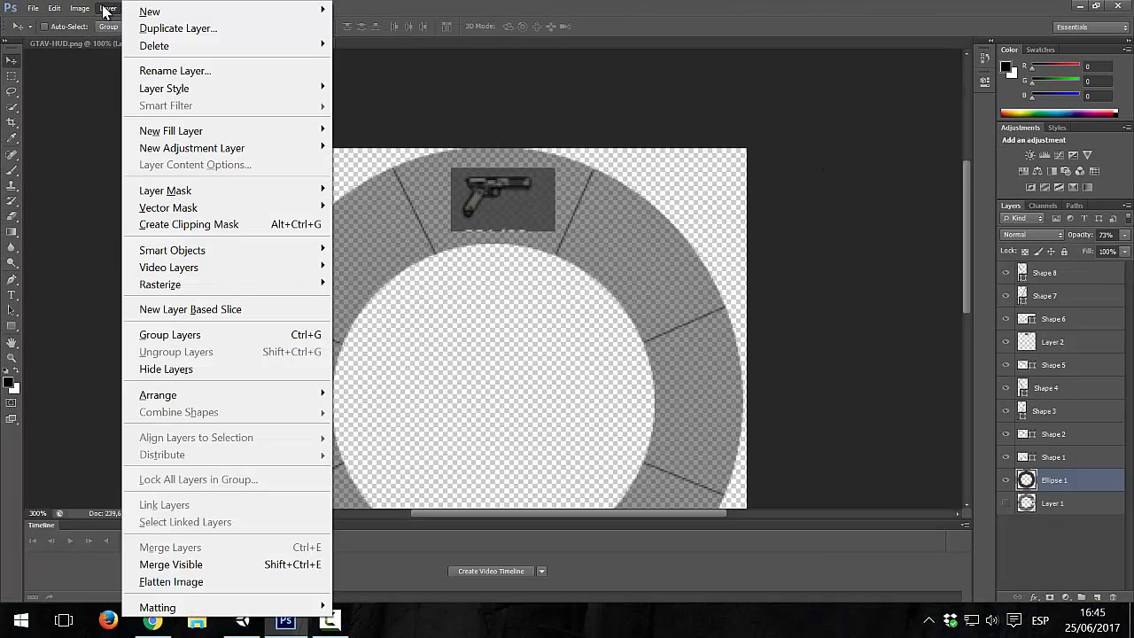
{"action": "left_click", "coordinate": [406, 131]}
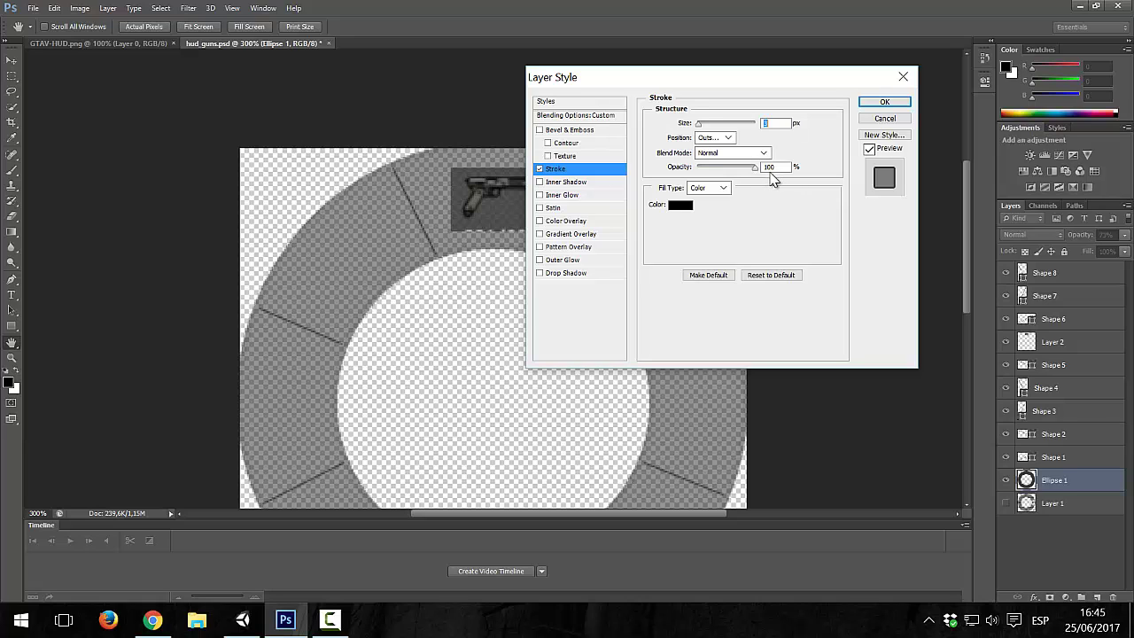
{"action": "mouse_move", "coordinate": [758, 171]}
{"action": "left_mouse_down"}
{"action": "mouse_move", "coordinate": [673, 180]}
{"action": "mouse_move", "coordinate": [785, 182]}
{"action": "left_mouse_up"}
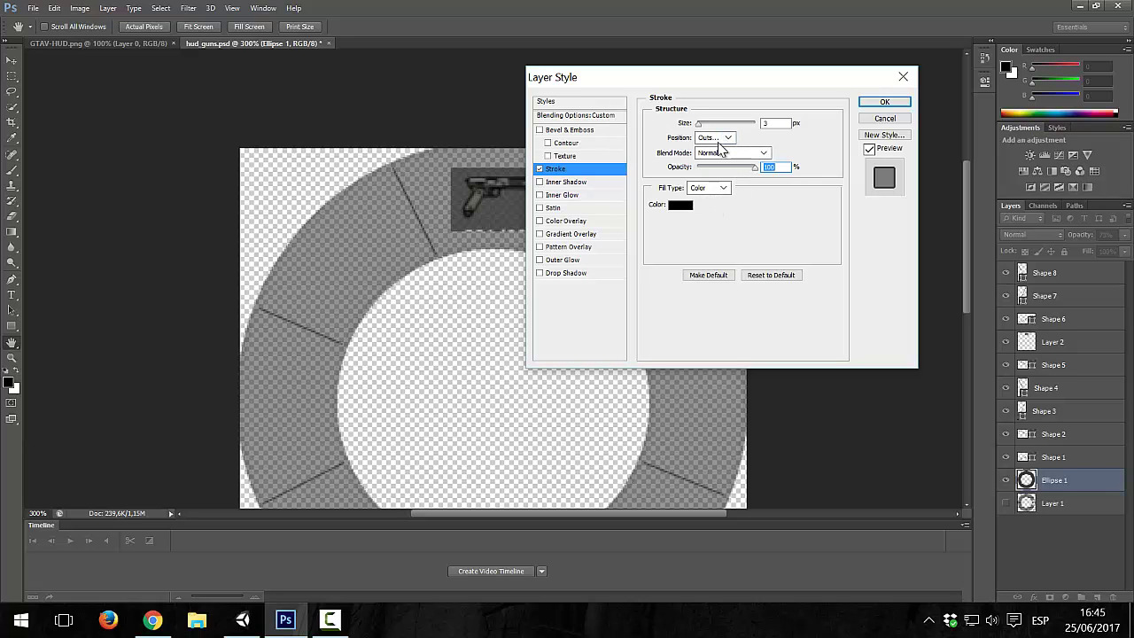
{"action": "left_click_drag", "start_coordinate": [698, 124], "coordinate": [691, 128]}
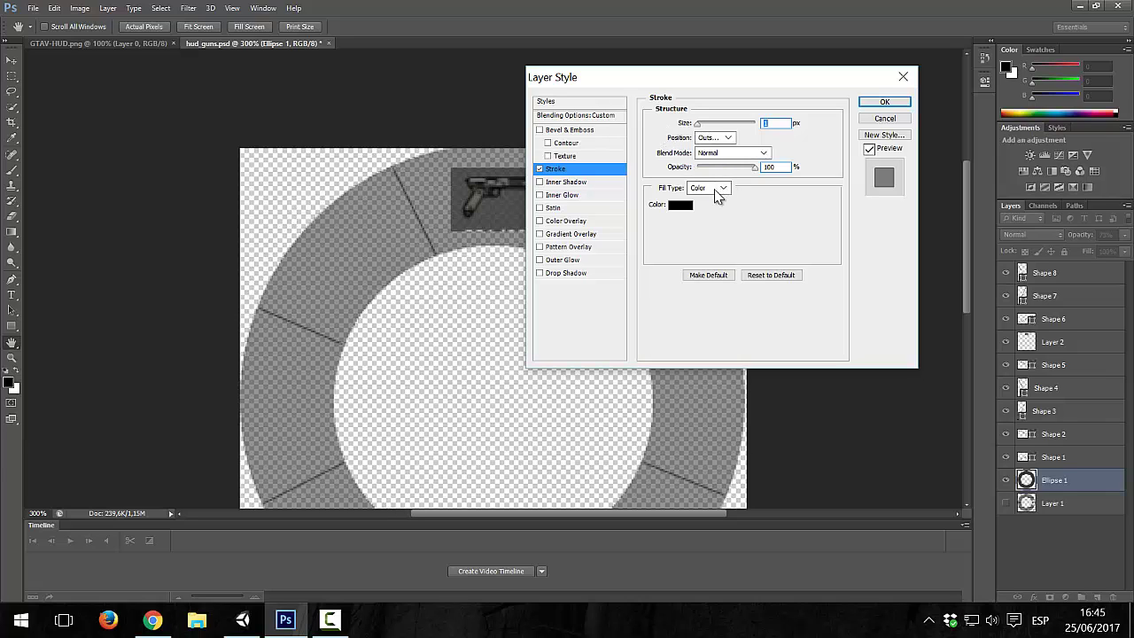
{"action": "left_click", "coordinate": [726, 138]}
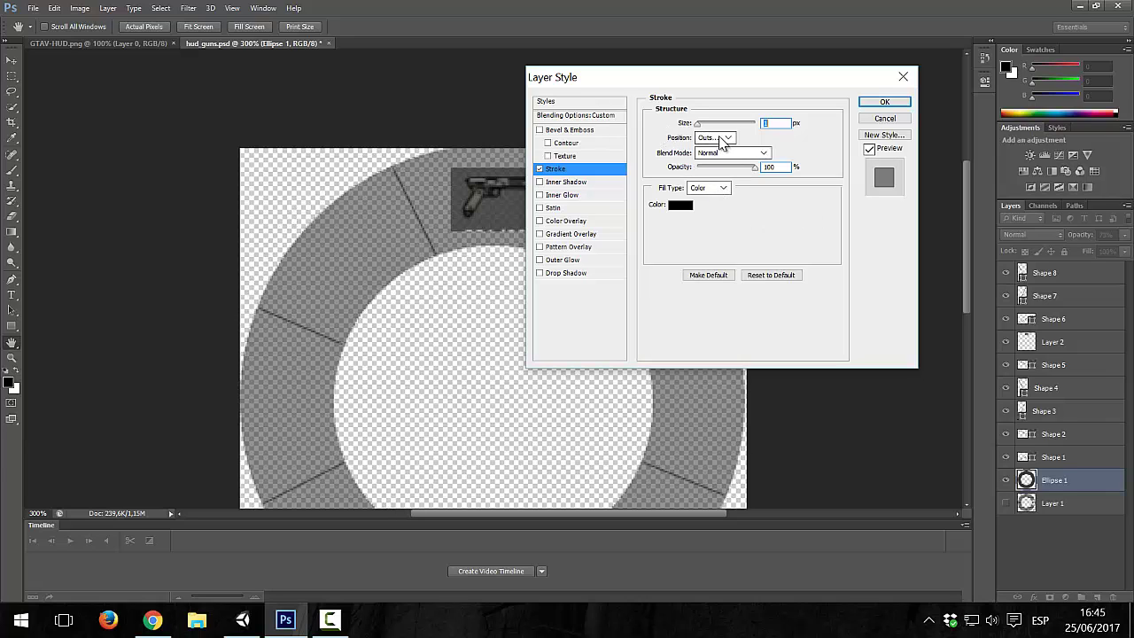
{"action": "left_click", "coordinate": [725, 163]}
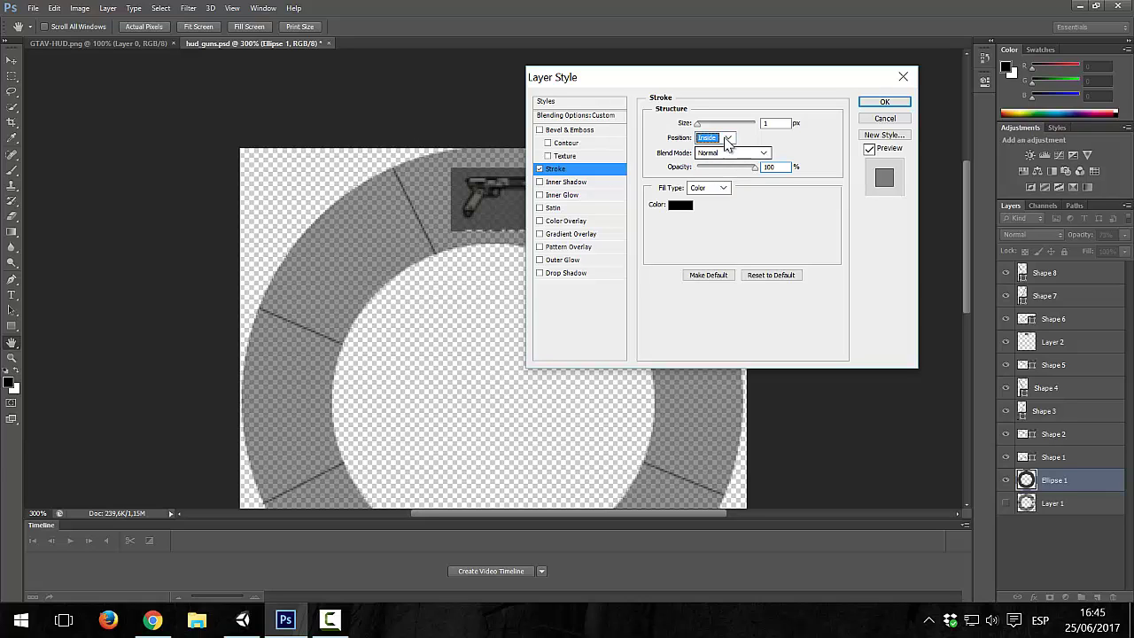
{"action": "left_click", "coordinate": [727, 138]}
{"action": "left_click", "coordinate": [718, 176]}
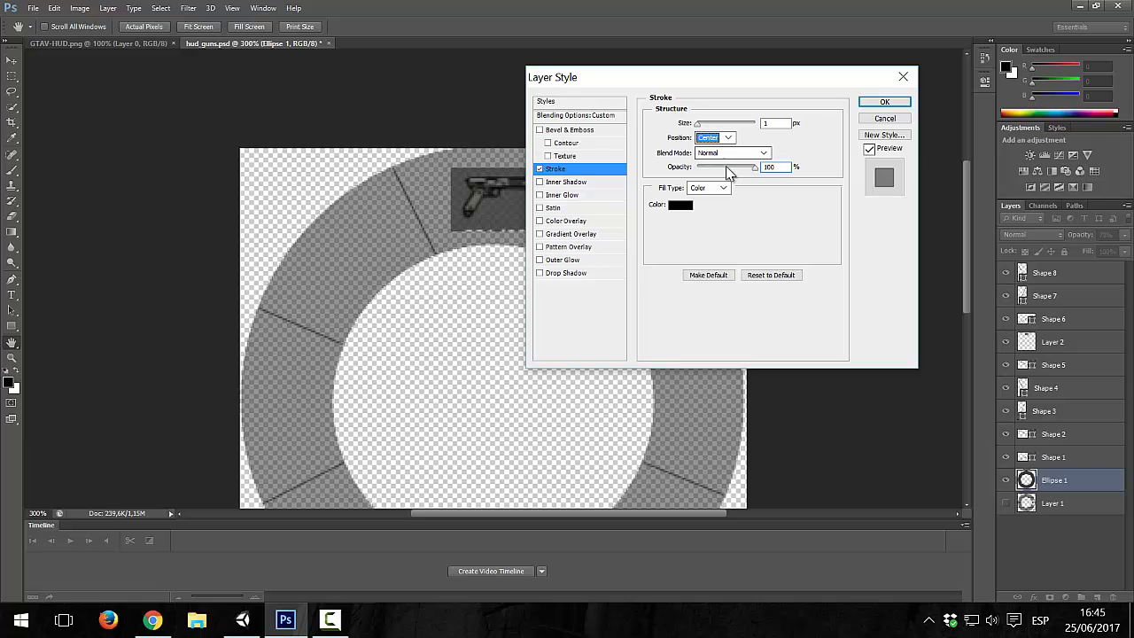
{"action": "left_click", "coordinate": [877, 122]}
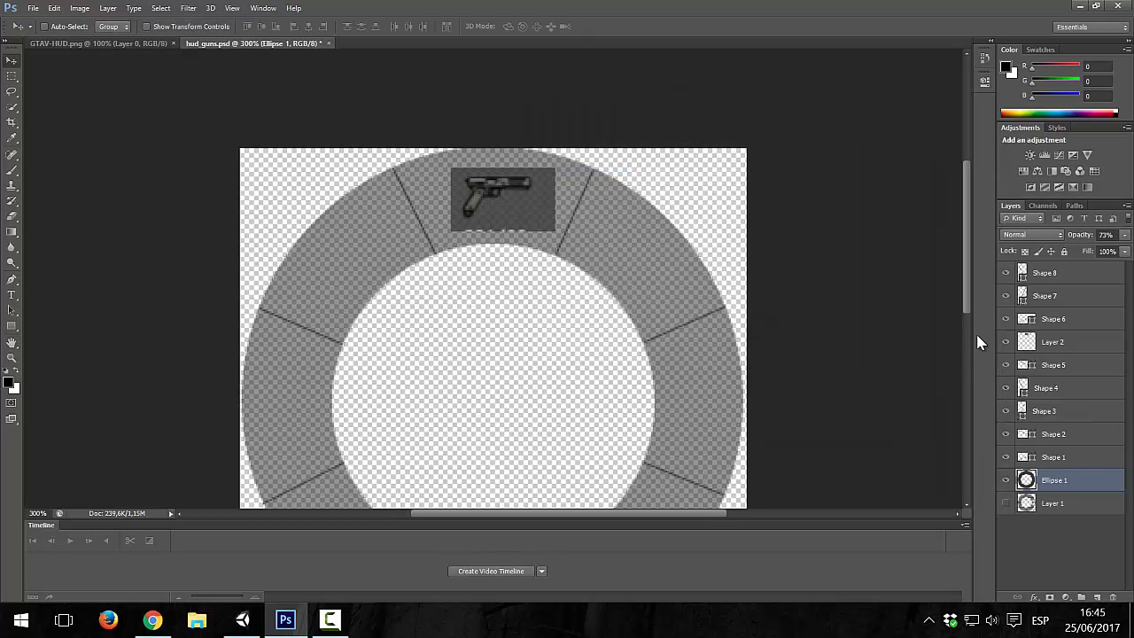
- Open the ring layer's Blending Options and enable an outline Stroke
{"action": "right_click", "coordinate": [648, 257]}
{"action": "left_click", "coordinate": [131, 10]}
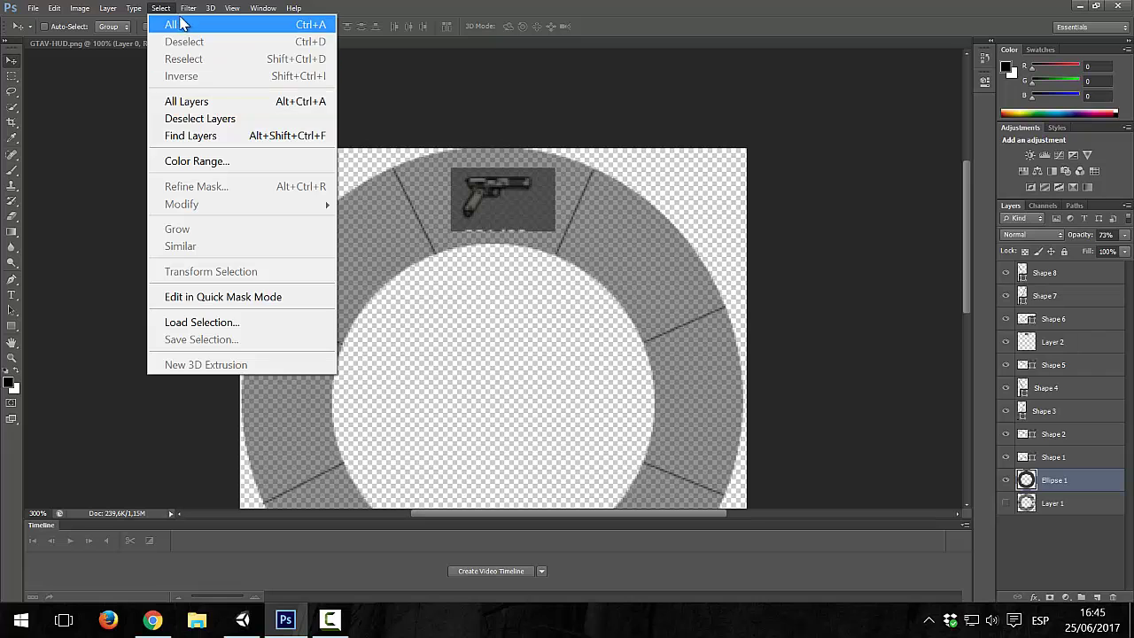
{"action": "left_click", "coordinate": [161, 10]}
{"action": "left_click", "coordinate": [161, 11]}
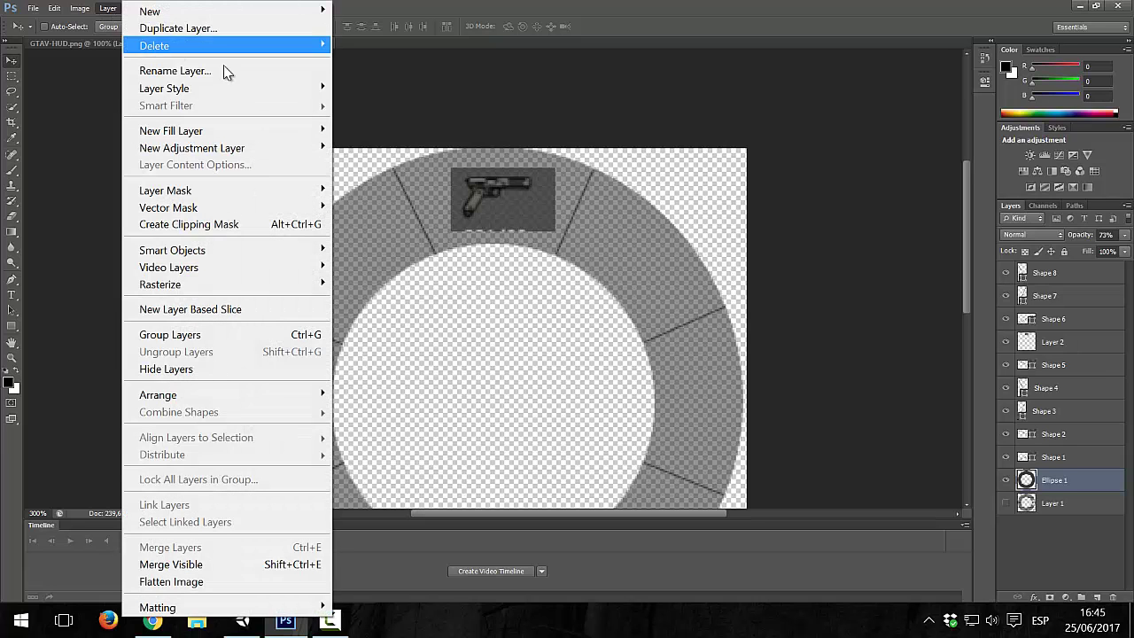
{"action": "mouse_move", "coordinate": [164, 88]}
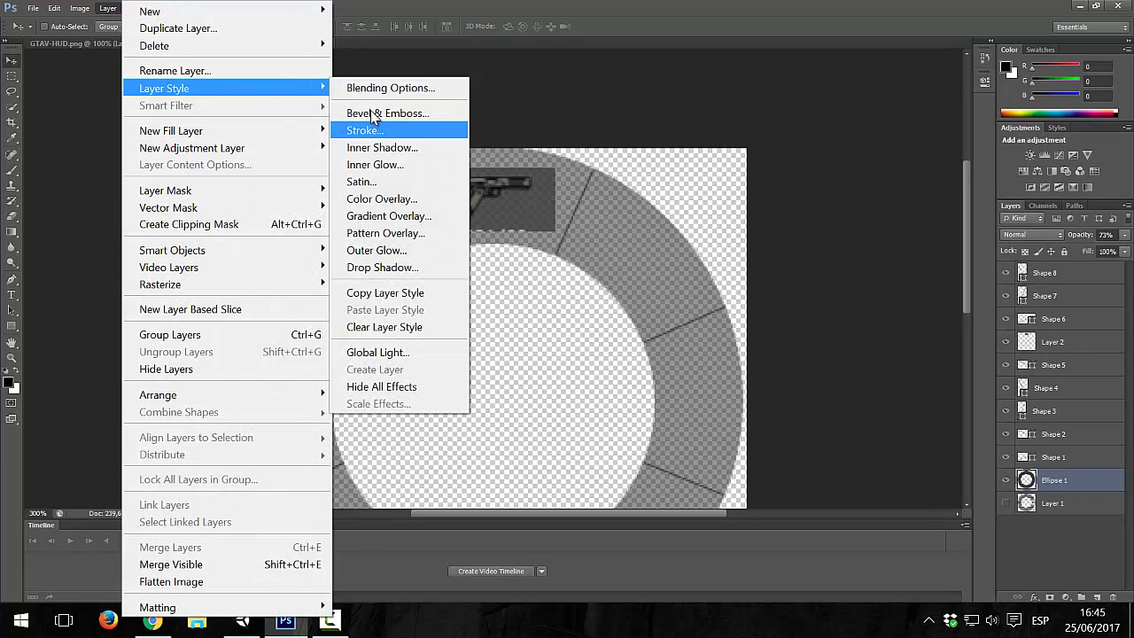
{"action": "left_click", "coordinate": [377, 88]}
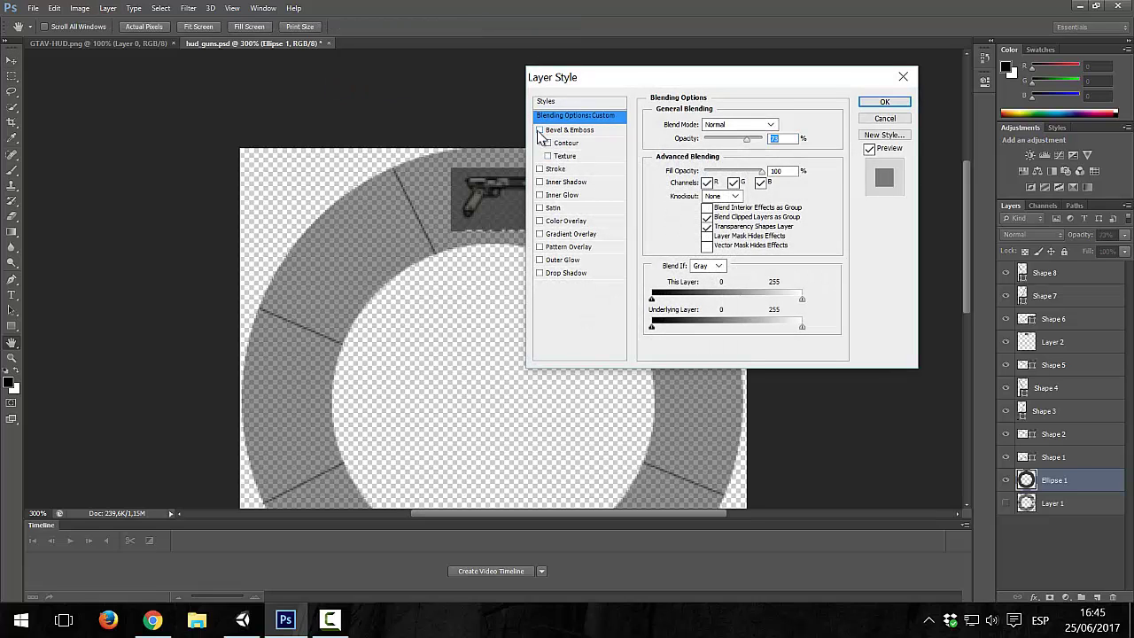
{"action": "left_click", "coordinate": [540, 170]}
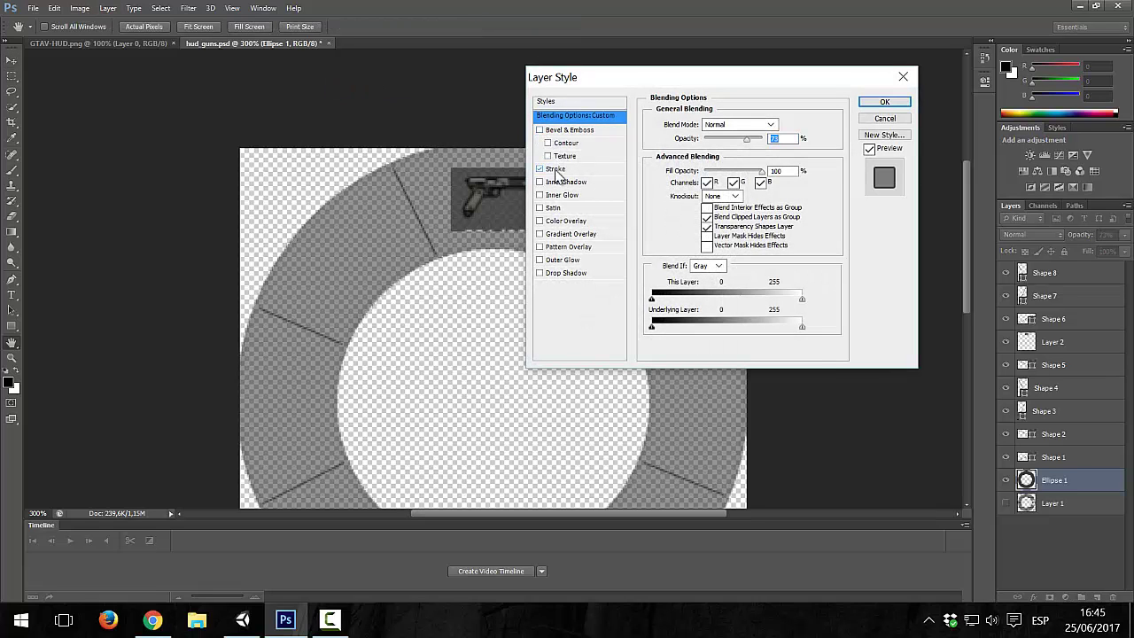
- Set the ring's Fill Opacity and Opacity both to 82% and apply the style
{"action": "left_click", "coordinate": [722, 171]}
{"action": "left_click_drag", "start_coordinate": [724, 172], "coordinate": [720, 175]}
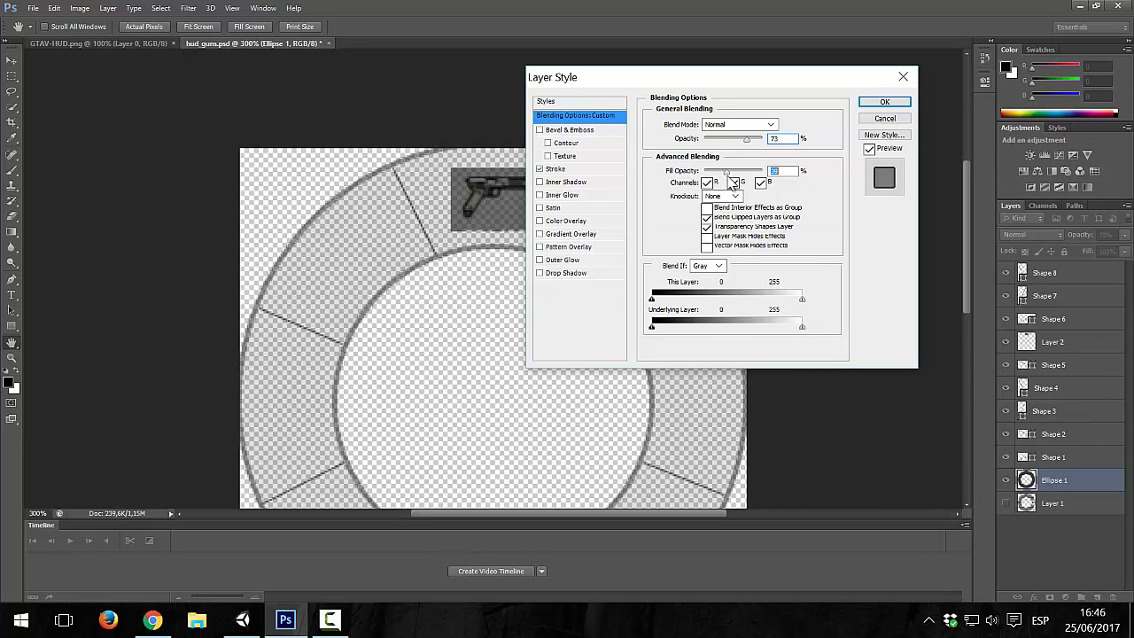
{"action": "left_click_drag", "start_coordinate": [734, 183], "coordinate": [756, 182]}
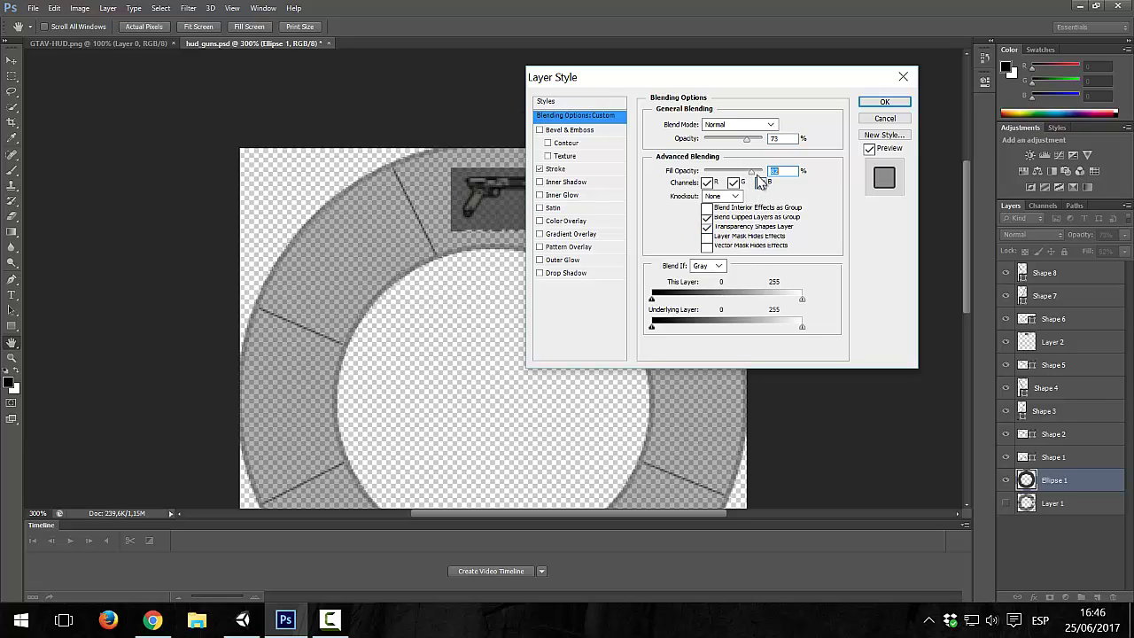
{"action": "left_click_drag", "start_coordinate": [759, 176], "coordinate": [774, 180]}
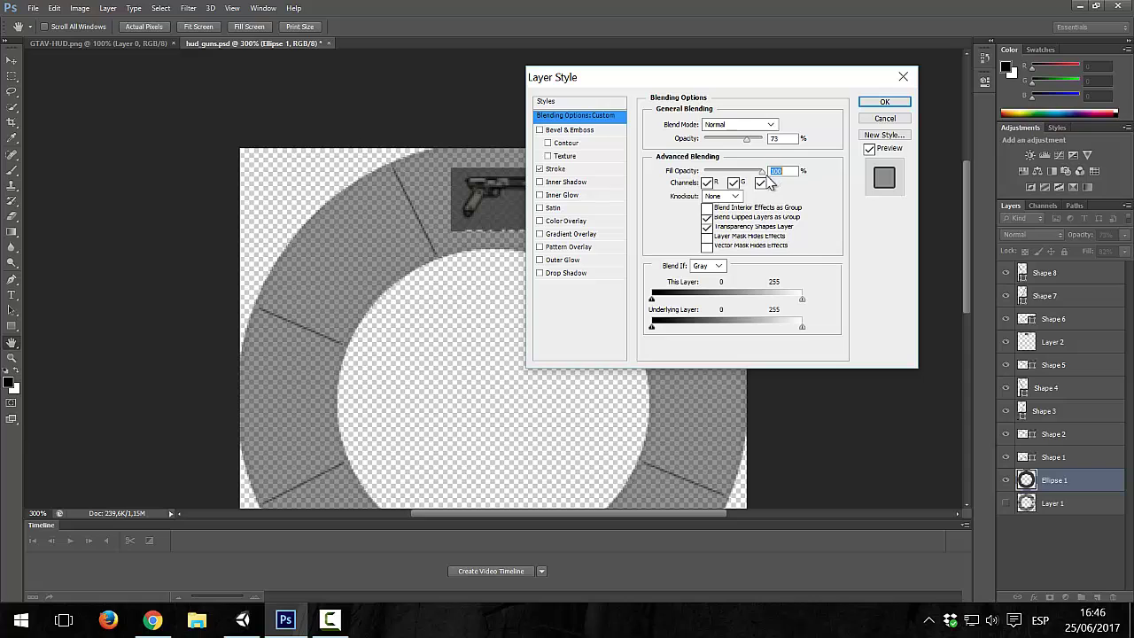
{"action": "left_click_drag", "start_coordinate": [770, 181], "coordinate": [755, 183]}
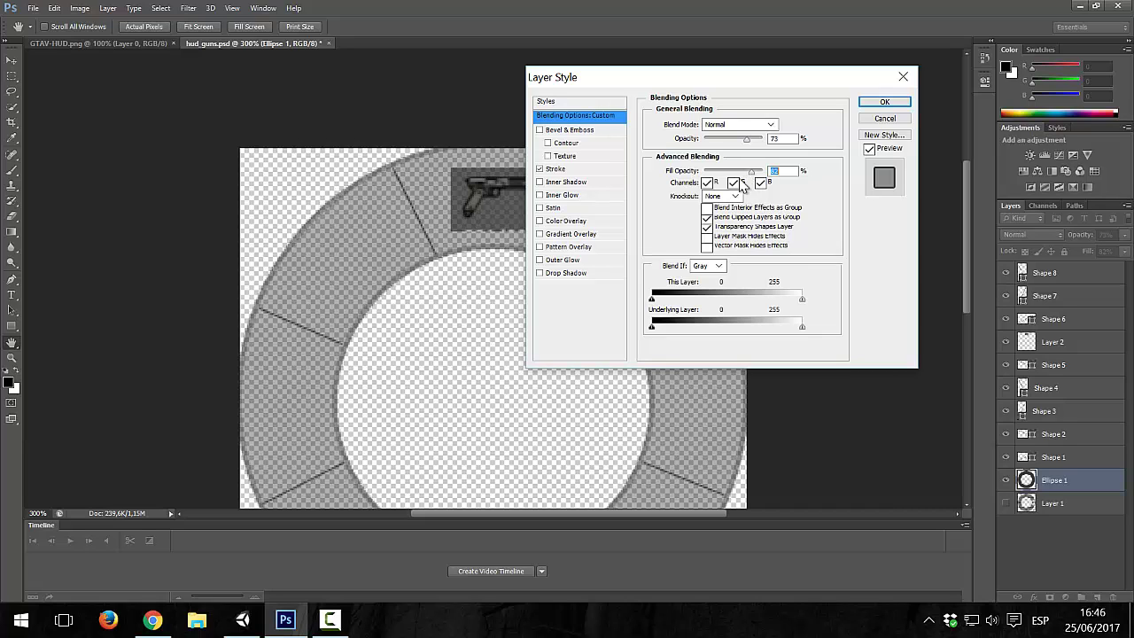
{"action": "double_click", "coordinate": [776, 170]}
{"action": "left_click_drag", "start_coordinate": [751, 144], "coordinate": [753, 146]}
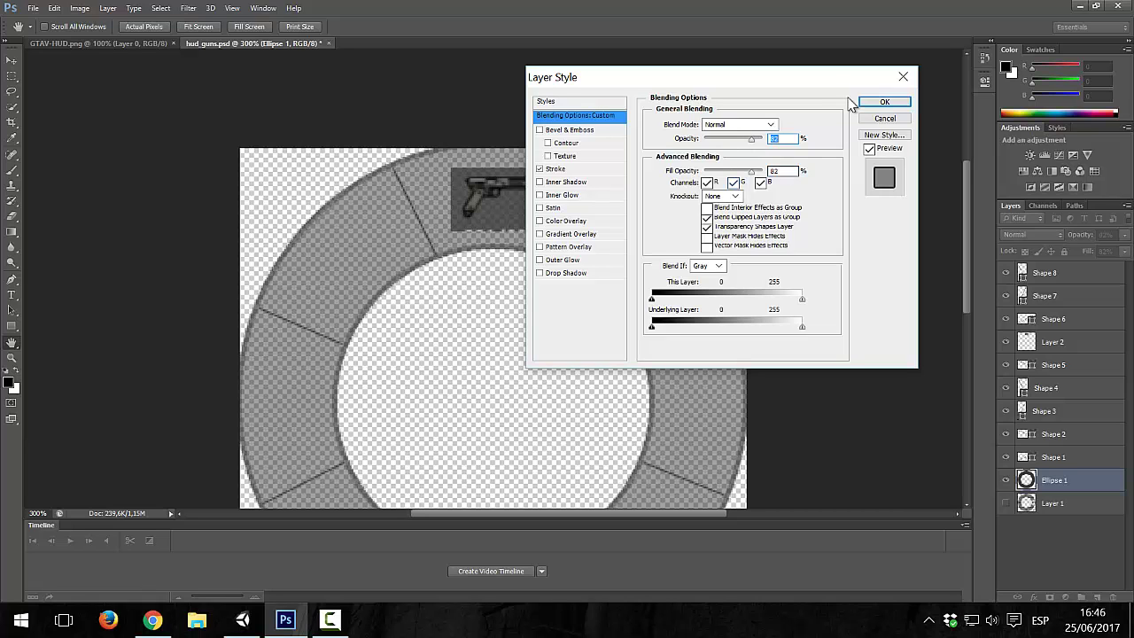
{"action": "left_click", "coordinate": [878, 102]}
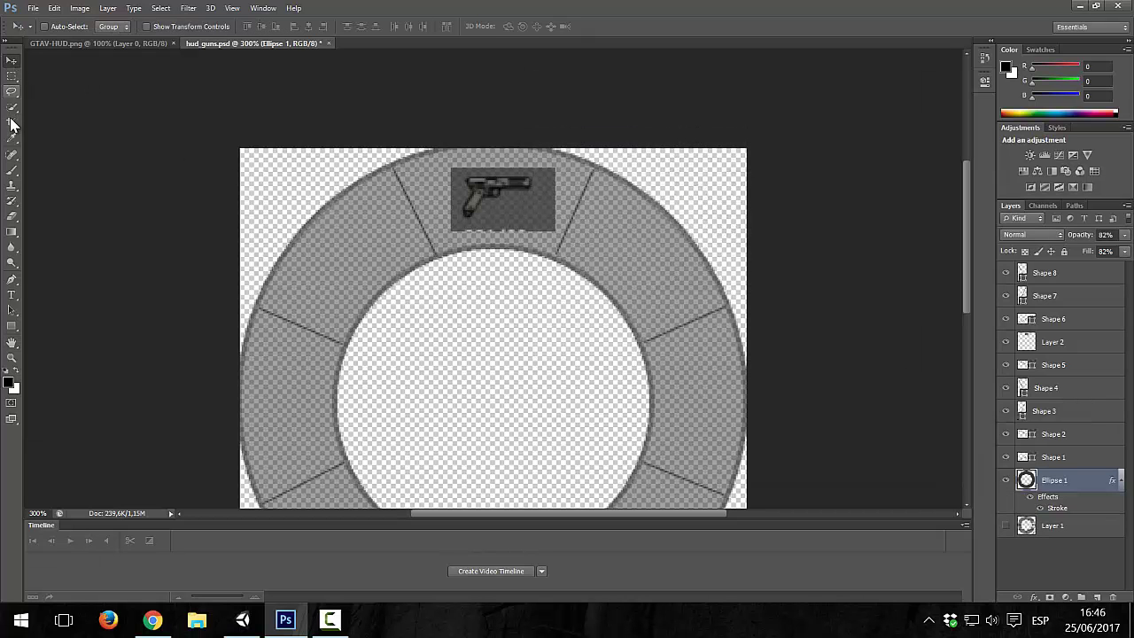
- Pick Layer 2 holding the pistol and try a Magic Wand selection around it
{"action": "right_click", "coordinate": [508, 192]}
{"action": "left_click", "coordinate": [530, 202]}
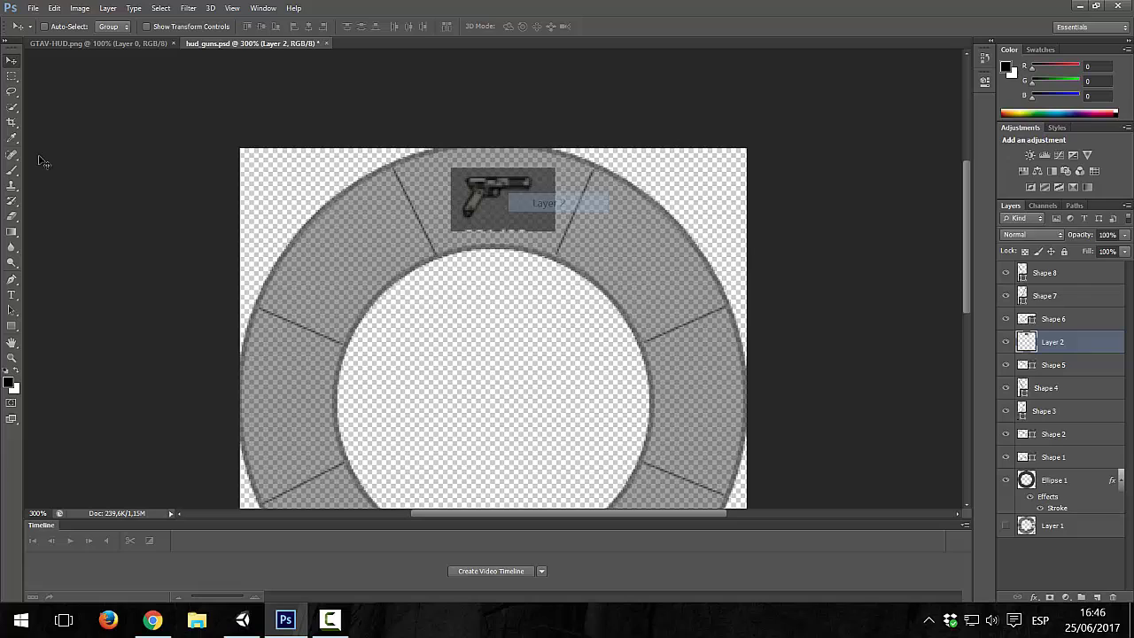
{"action": "left_click", "coordinate": [11, 106]}
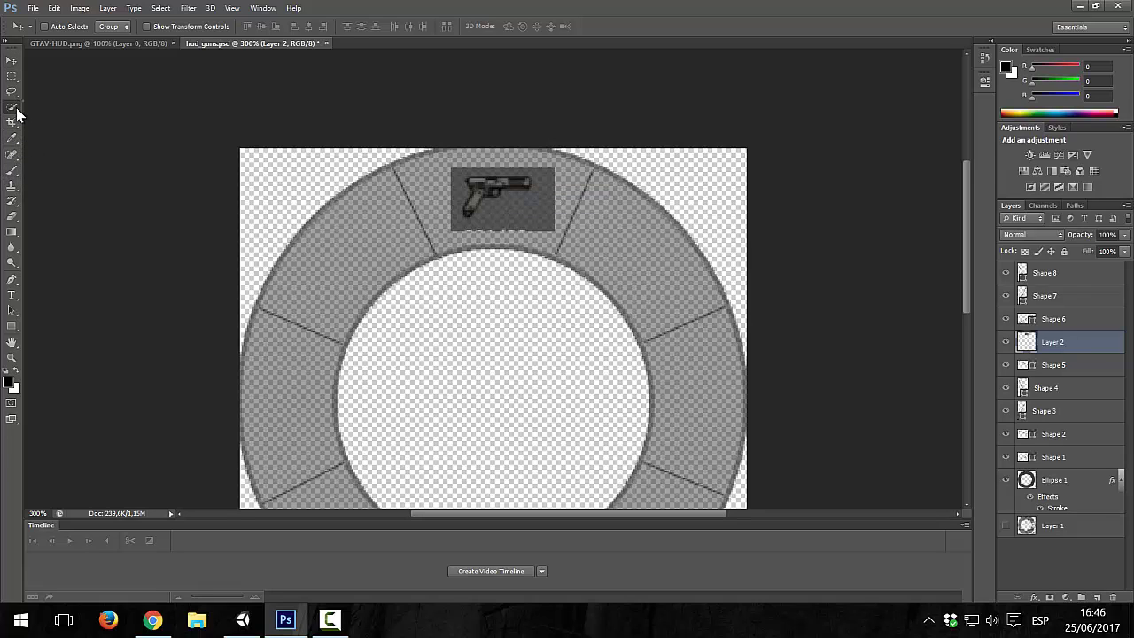
{"action": "left_click", "coordinate": [57, 116]}
{"action": "left_click", "coordinate": [532, 202]}
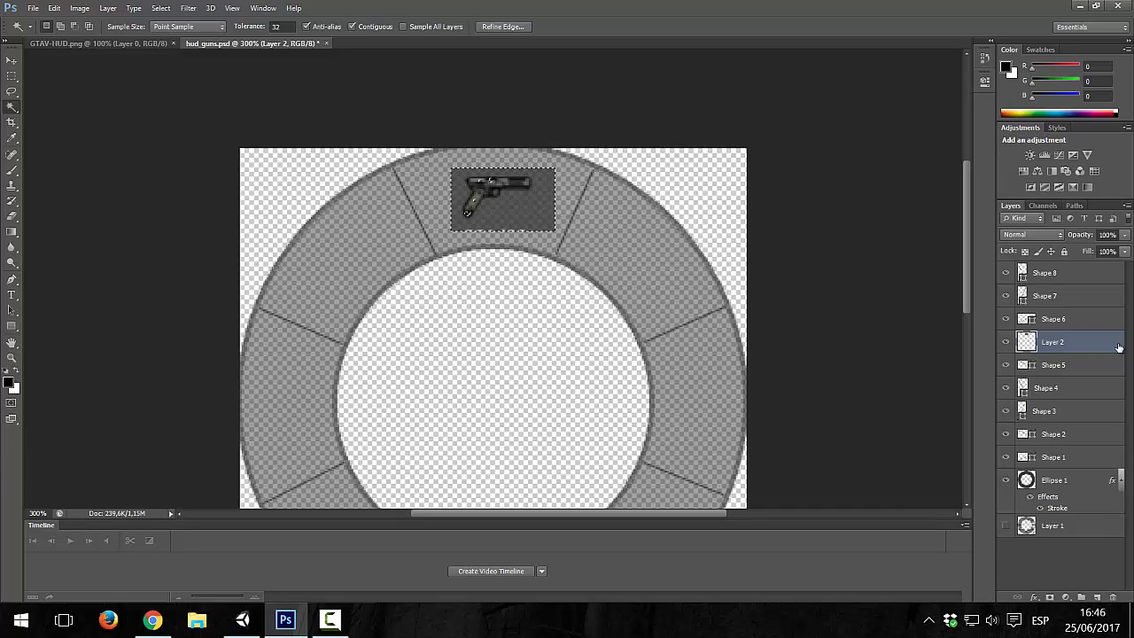
{"action": "key", "text": "ctrl+d"}
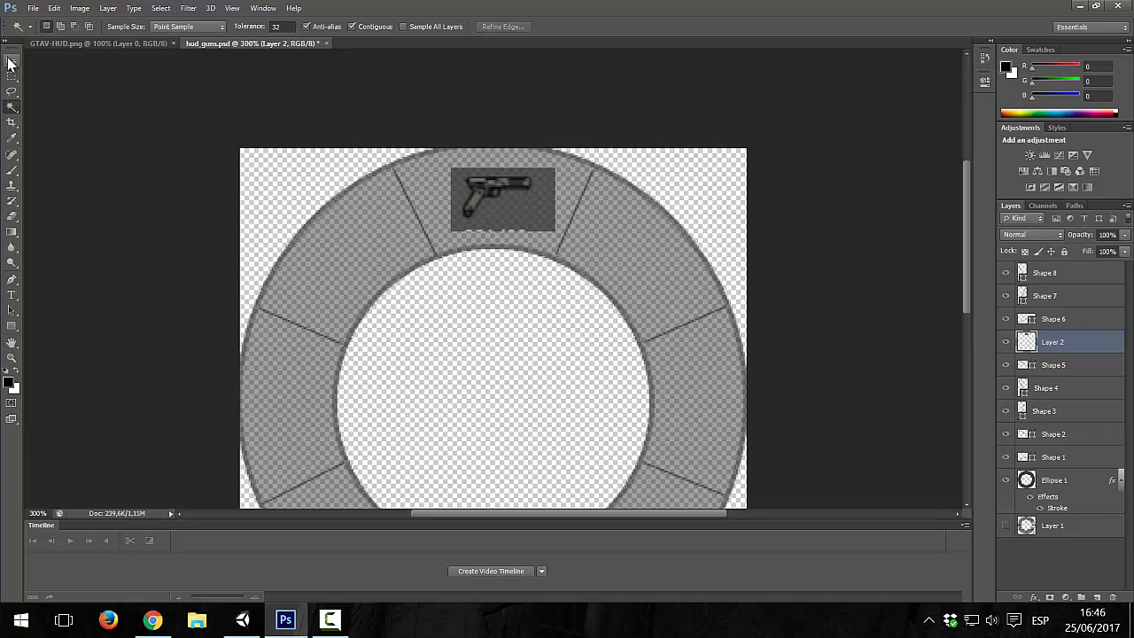
- Reselect Layer 2 with the pistol and delete the pistol image
{"action": "left_click", "coordinate": [12, 60]}
{"action": "right_click", "coordinate": [479, 196]}
{"action": "left_click", "coordinate": [509, 204]}
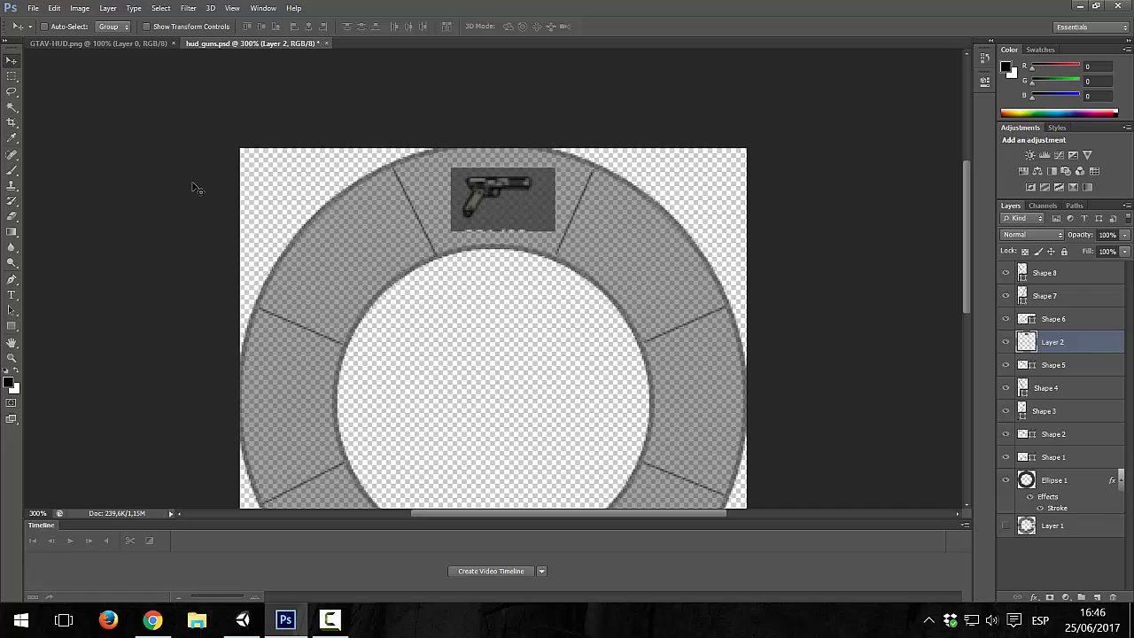
{"action": "left_click", "coordinate": [11, 107]}
{"action": "left_click", "coordinate": [520, 211]}
{"action": "key", "text": "ctrl+d"}
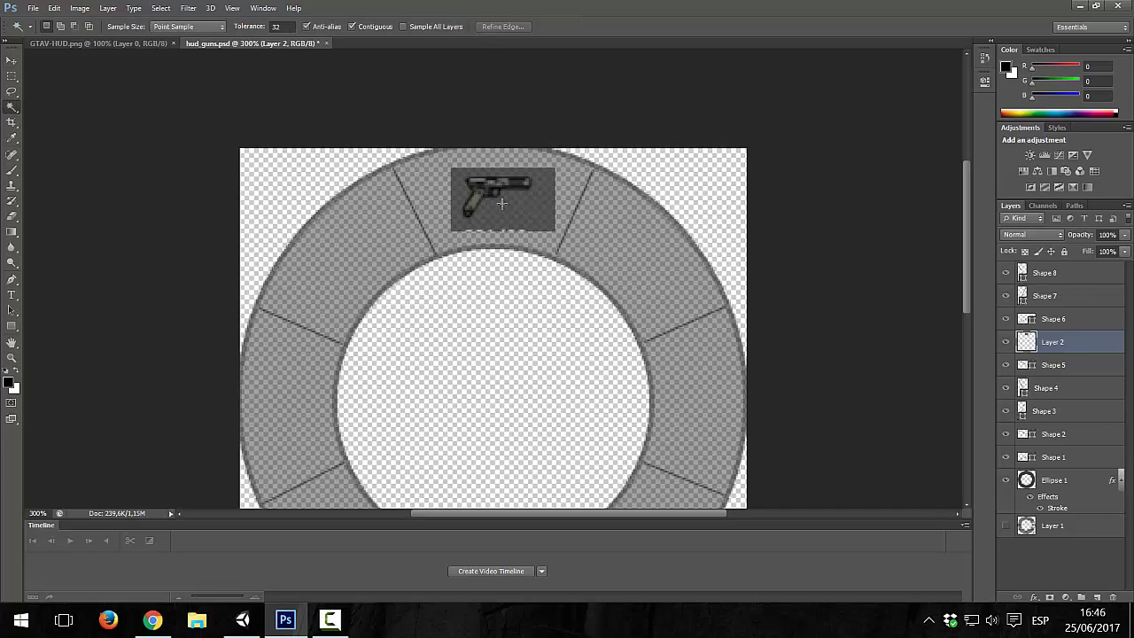
{"action": "left_click", "coordinate": [518, 215]}
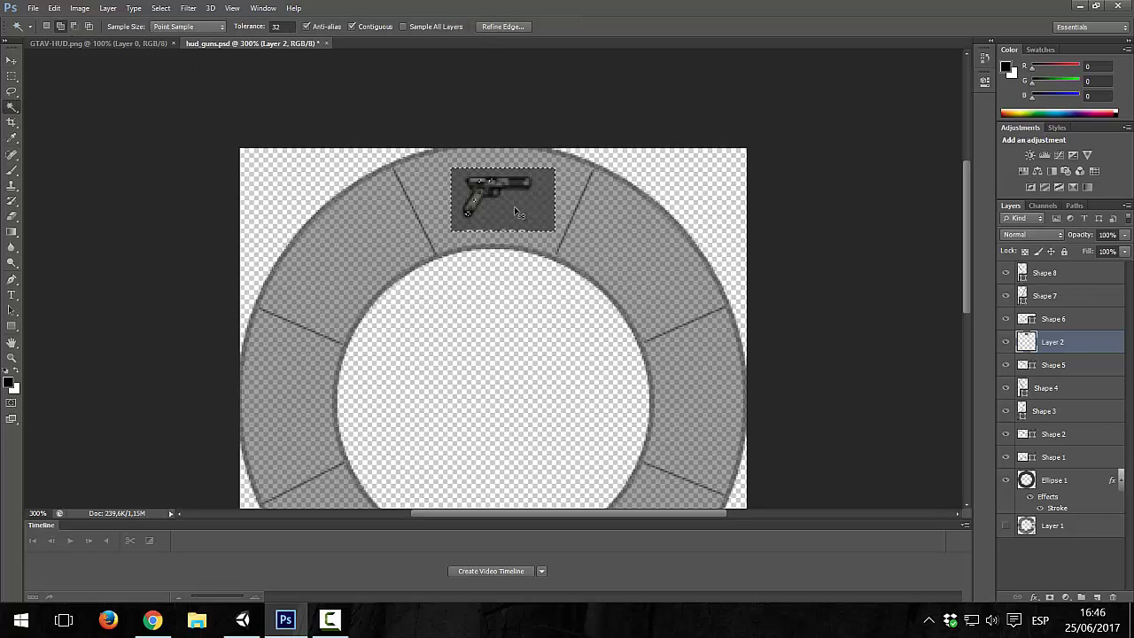
{"action": "key", "text": "ctrl+d"}
{"action": "key", "text": "Delete"}
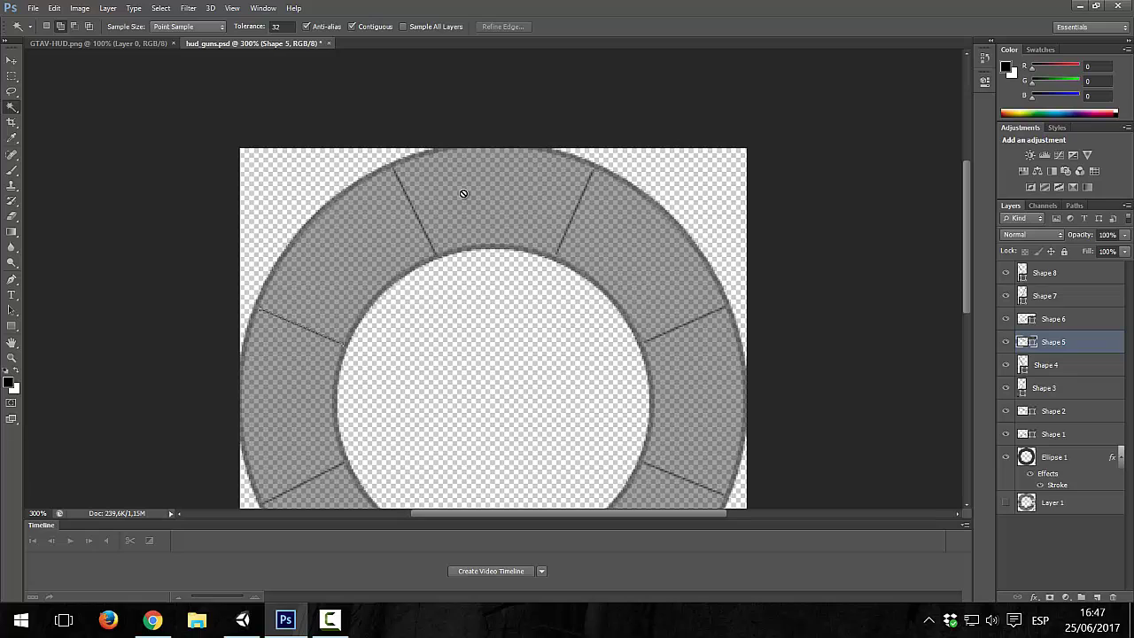
- Scroll and pan around the canvas to inspect the now-empty grey ring
{"action": "scroll", "coordinate": [373, 431], "scroll_direction": "down", "scroll_amount": 1}
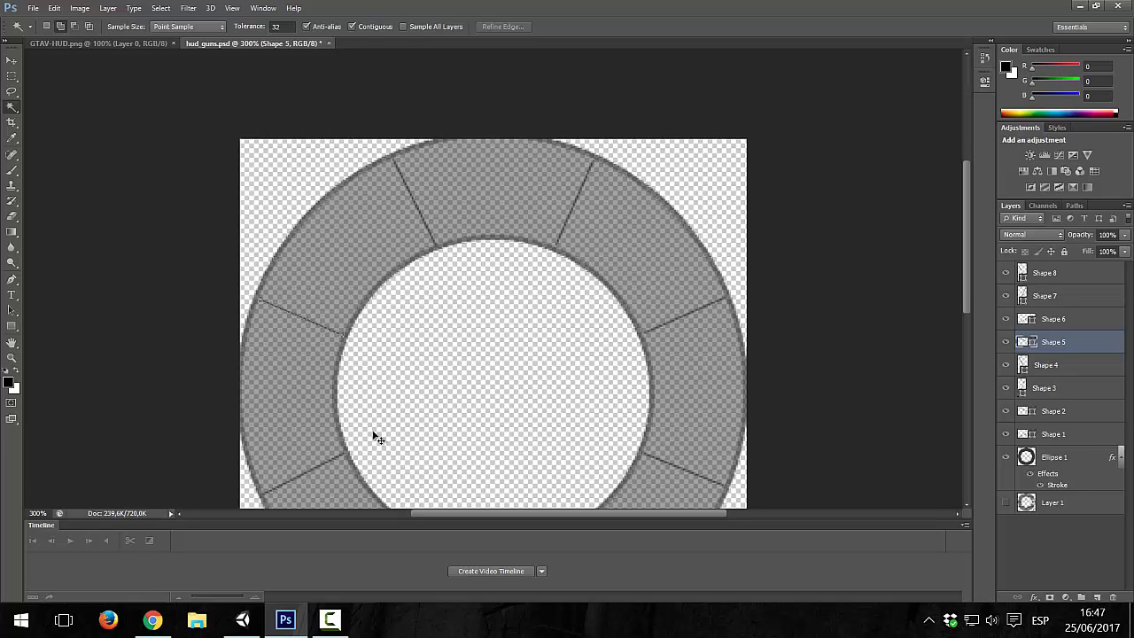
{"action": "scroll", "coordinate": [376, 435], "scroll_direction": "right", "scroll_amount": 1}
{"action": "scroll", "coordinate": [377, 435], "scroll_direction": "down", "scroll_amount": 1, "text": "alt"}
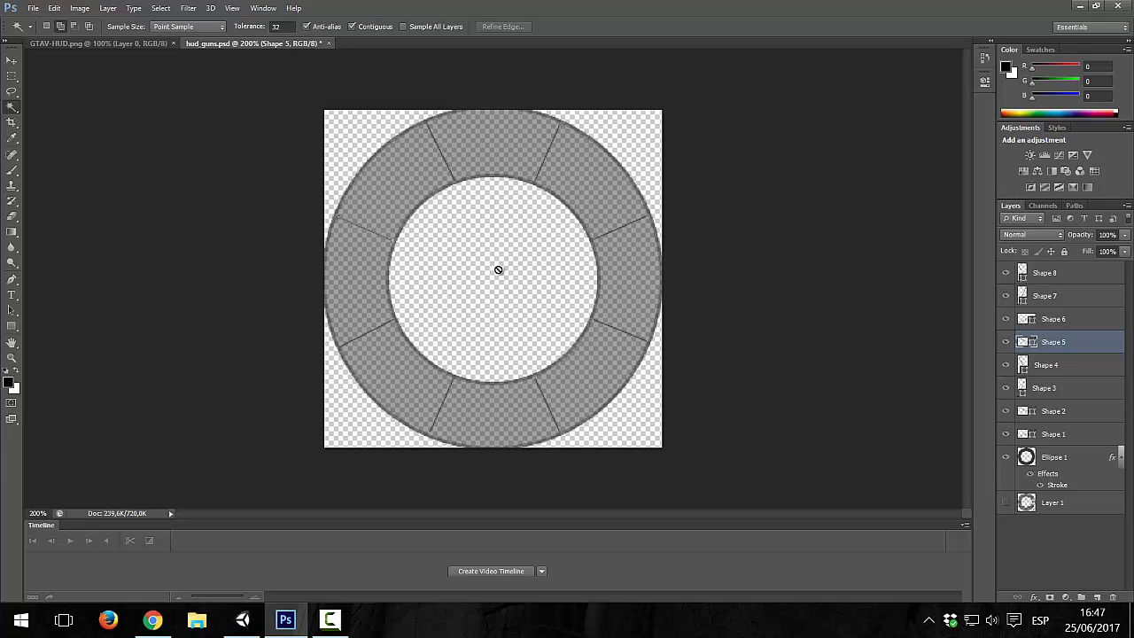
{"action": "scroll", "coordinate": [507, 265], "scroll_direction": "up", "scroll_amount": 1, "text": "alt"}
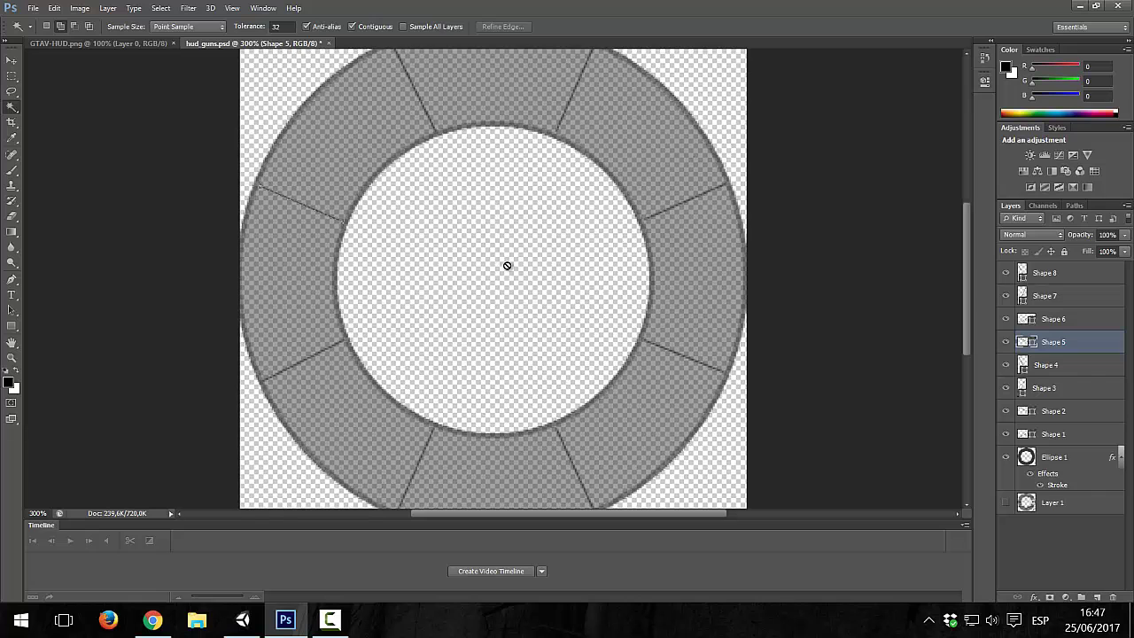
{"action": "scroll", "coordinate": [508, 270], "scroll_direction": "down", "scroll_amount": 2}
{"action": "scroll", "coordinate": [508, 270], "scroll_direction": "down", "scroll_amount": 1}
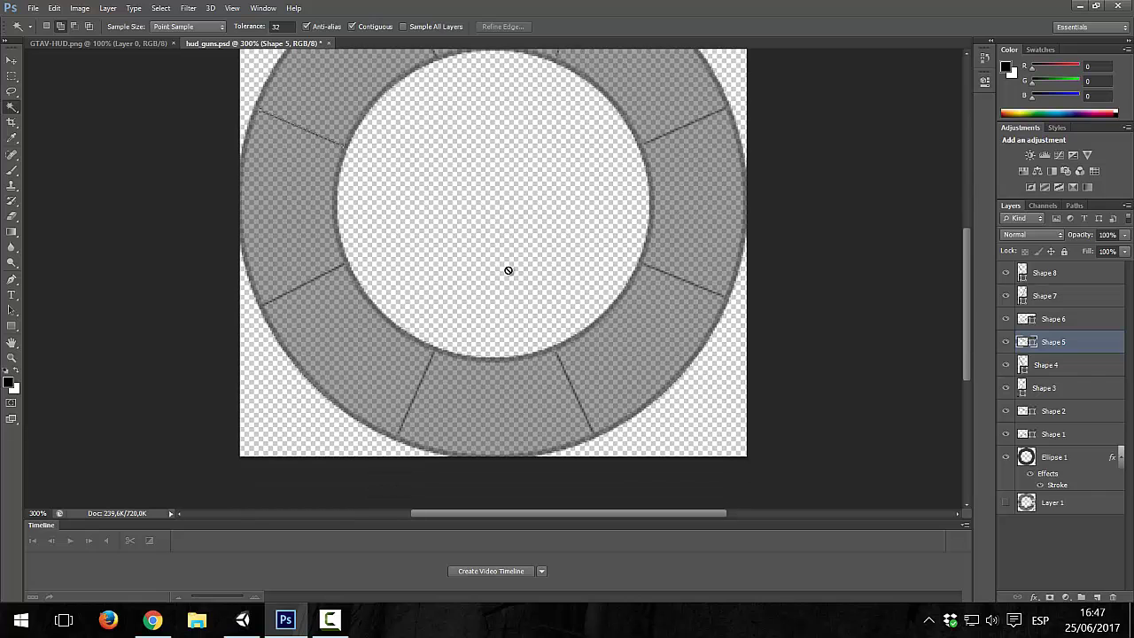
{"action": "scroll", "coordinate": [507, 271], "scroll_direction": "up", "scroll_amount": 2}
{"action": "scroll", "coordinate": [507, 270], "scroll_direction": "up", "scroll_amount": 2}
{"action": "scroll", "coordinate": [507, 270], "scroll_direction": "up", "scroll_amount": 3}
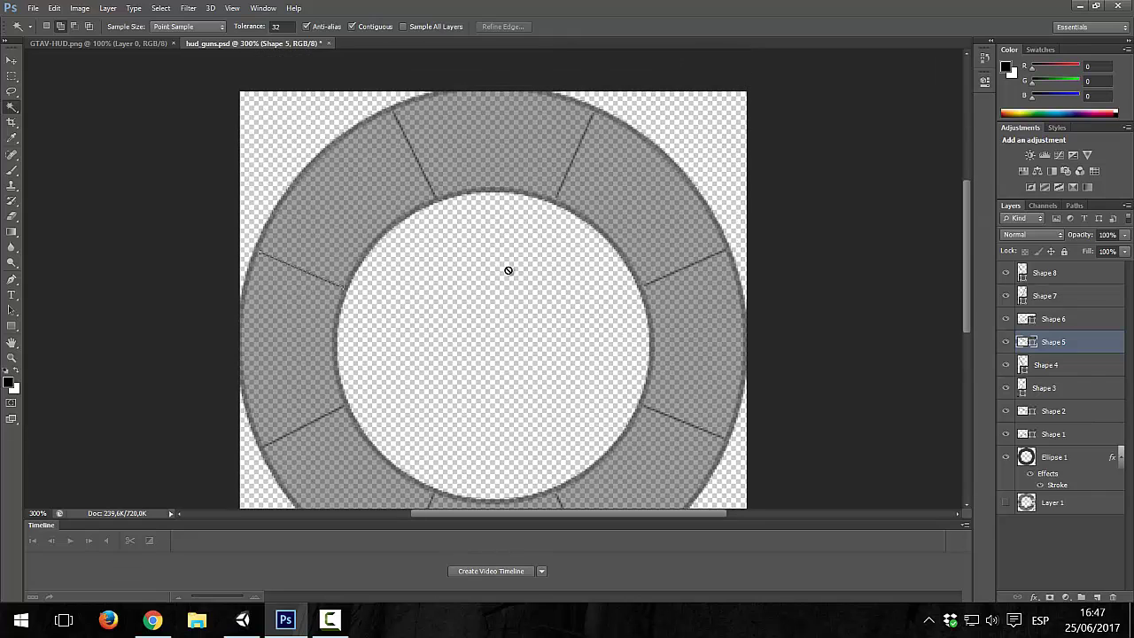
{"action": "scroll", "coordinate": [507, 270], "scroll_direction": "down", "scroll_amount": 2}
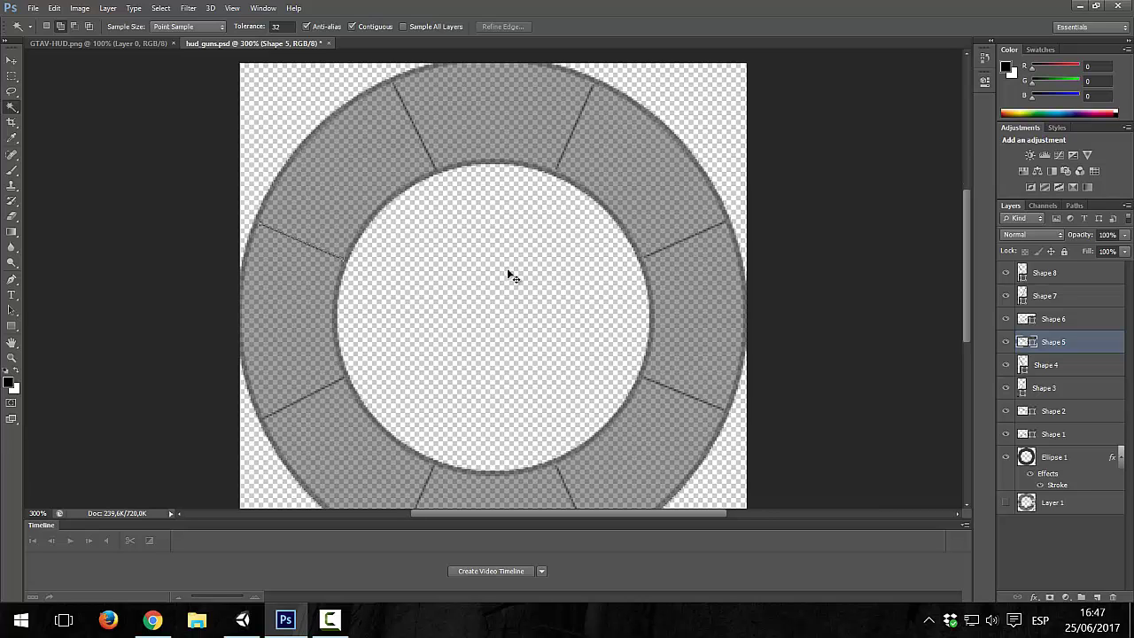
{"action": "scroll", "coordinate": [511, 276], "scroll_direction": "right", "scroll_amount": 2}
{"action": "scroll", "coordinate": [510, 275], "scroll_direction": "right", "scroll_amount": 1}
{"action": "scroll", "coordinate": [511, 275], "scroll_direction": "right", "scroll_amount": 4}
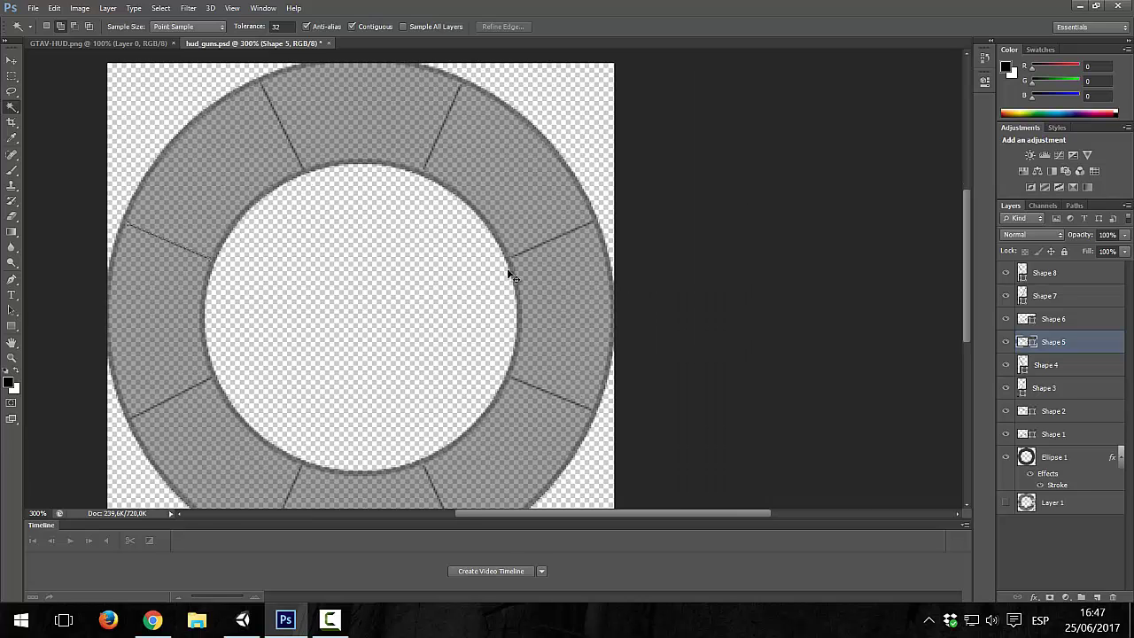
{"action": "scroll", "coordinate": [508, 270], "scroll_direction": "left", "scroll_amount": 5}
{"action": "scroll", "coordinate": [508, 270], "scroll_direction": "up", "scroll_amount": 2}
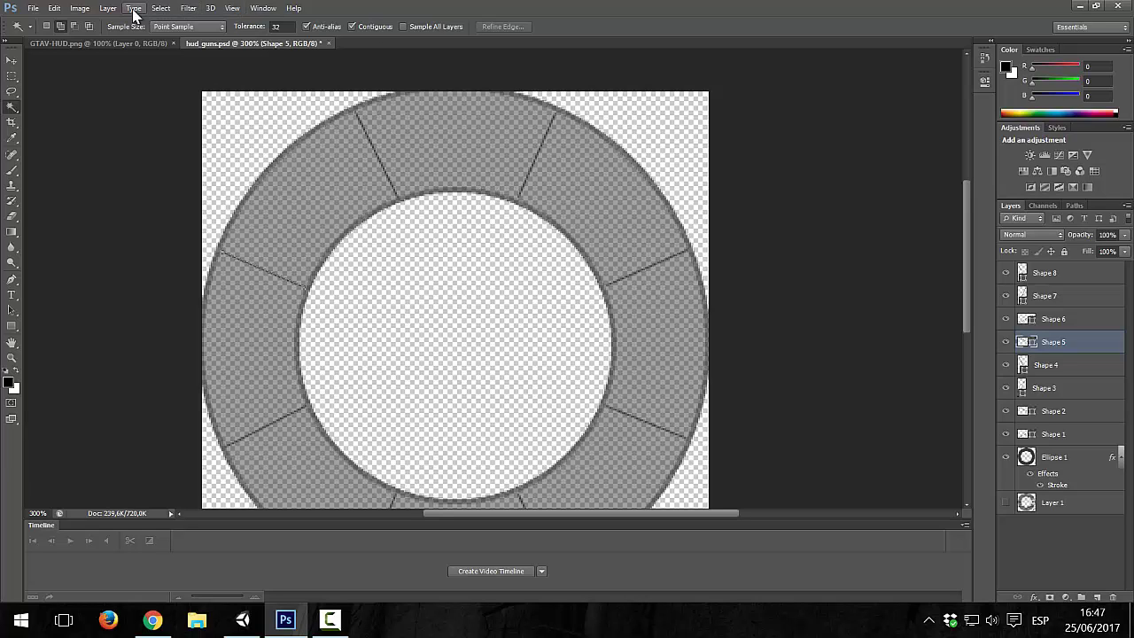
- Paste the pistol image back into the top segment of the wheel
{"action": "key", "text": "ctrl+v"}
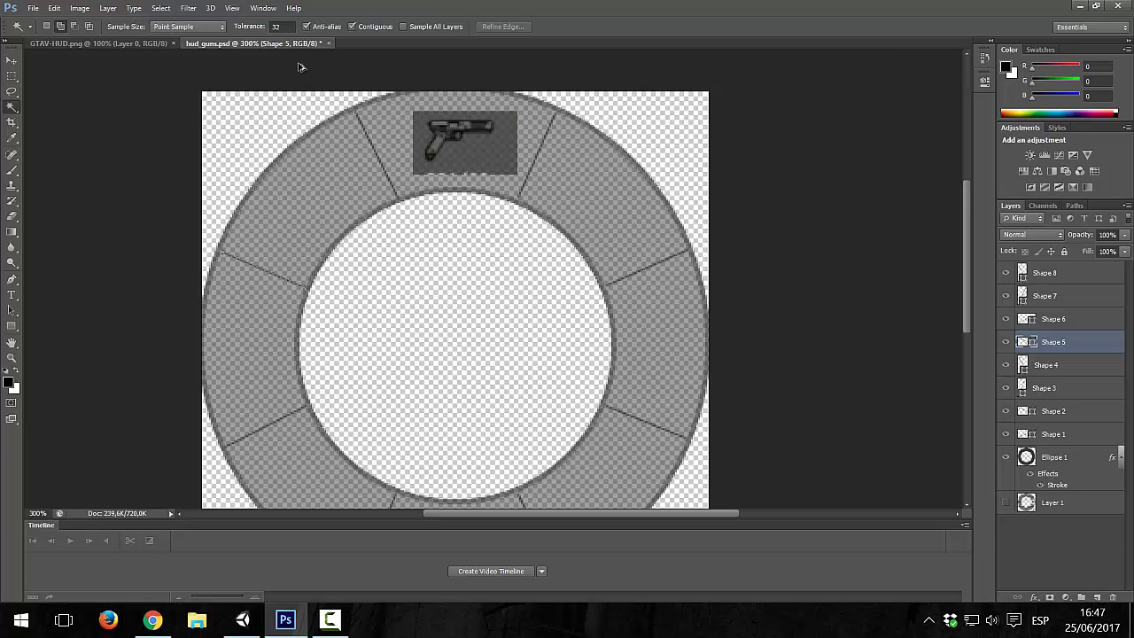
{"action": "key", "text": "ctrl+z"}
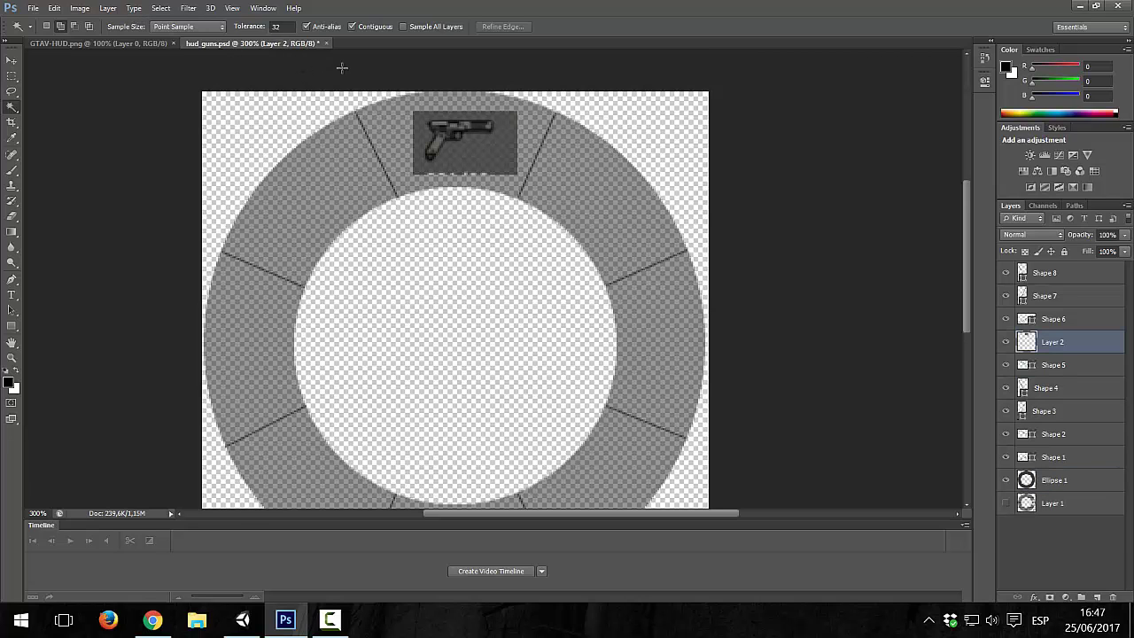
{"action": "scroll", "coordinate": [722, 227], "scroll_direction": "down", "scroll_amount": 2}
{"action": "scroll", "coordinate": [721, 227], "scroll_direction": "down", "scroll_amount": 3}
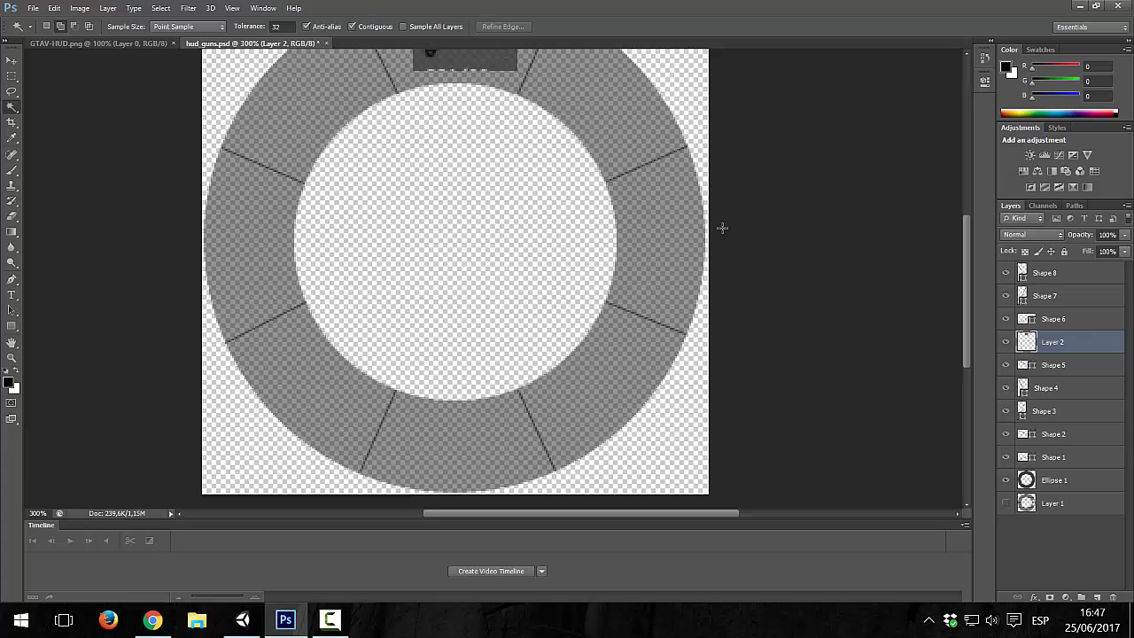
- Try a stroke and about 89% opacity on the pistol layer's style, then cancel it
{"action": "left_click", "coordinate": [134, 8]}
{"action": "mouse_move", "coordinate": [164, 89]}
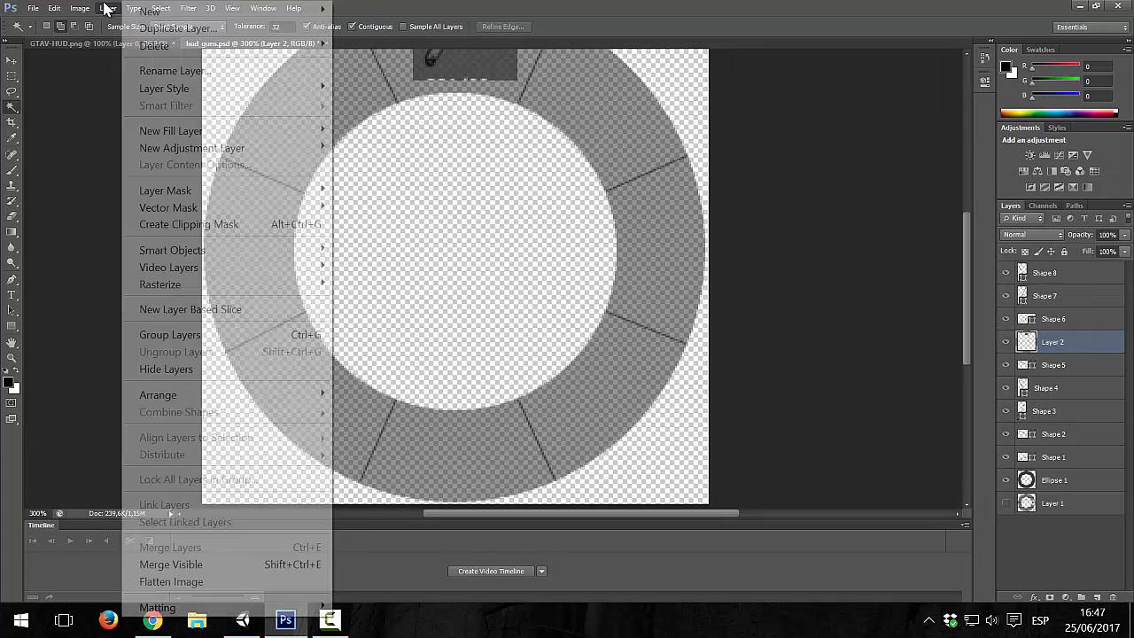
{"action": "left_click", "coordinate": [386, 89]}
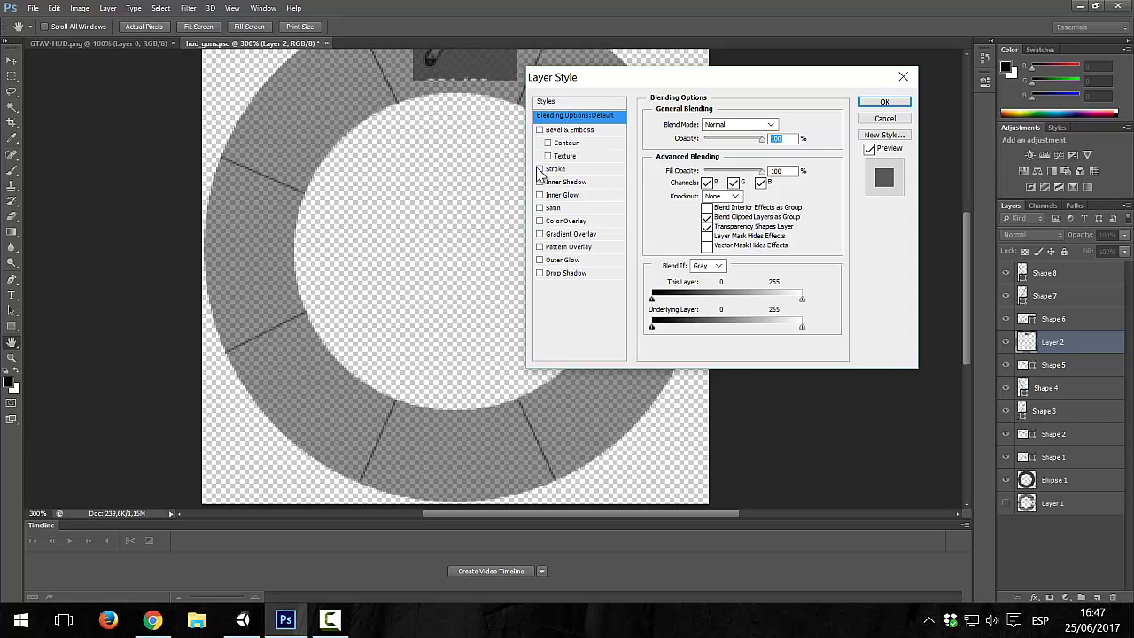
{"action": "left_click", "coordinate": [539, 169]}
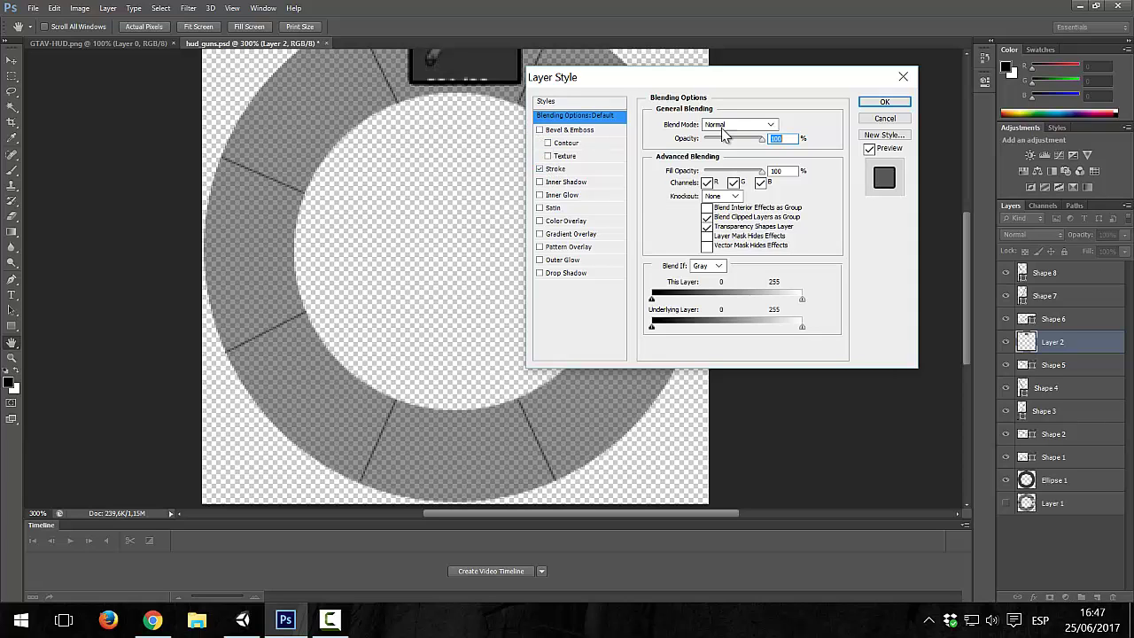
{"action": "left_click", "coordinate": [725, 126]}
{"action": "left_click", "coordinate": [727, 134]}
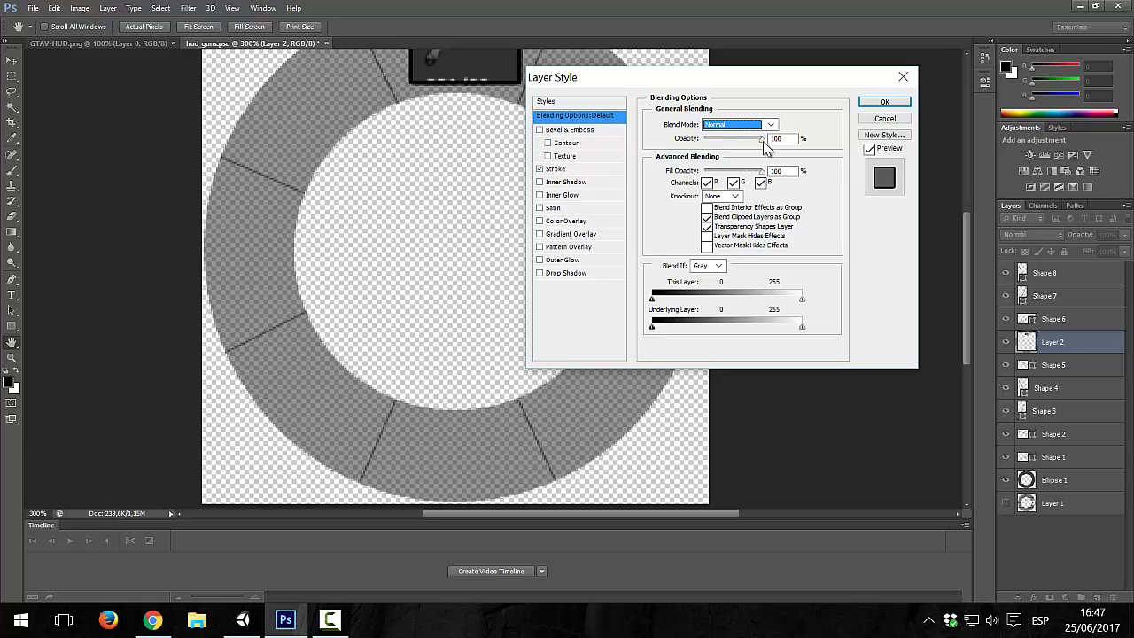
{"action": "left_click_drag", "start_coordinate": [760, 139], "coordinate": [756, 139]}
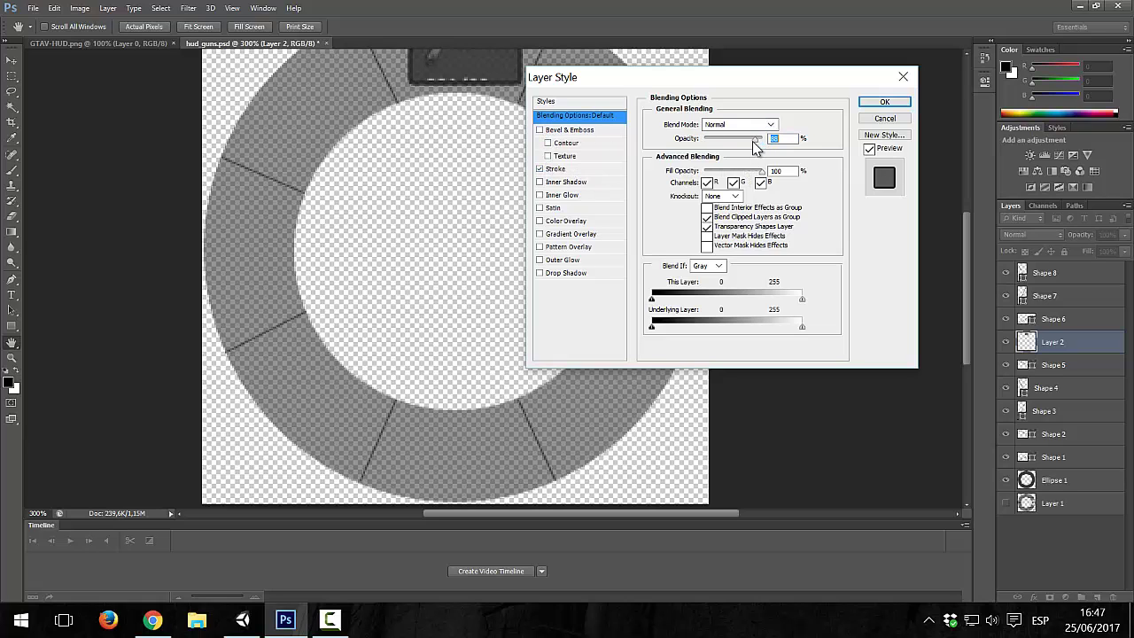
{"action": "left_click", "coordinate": [884, 102]}
- Switch to the Magic Wand and select the whole canvas
{"action": "key", "text": "w"}
{"action": "right_click", "coordinate": [589, 137]}
{"action": "key", "text": "Escape"}
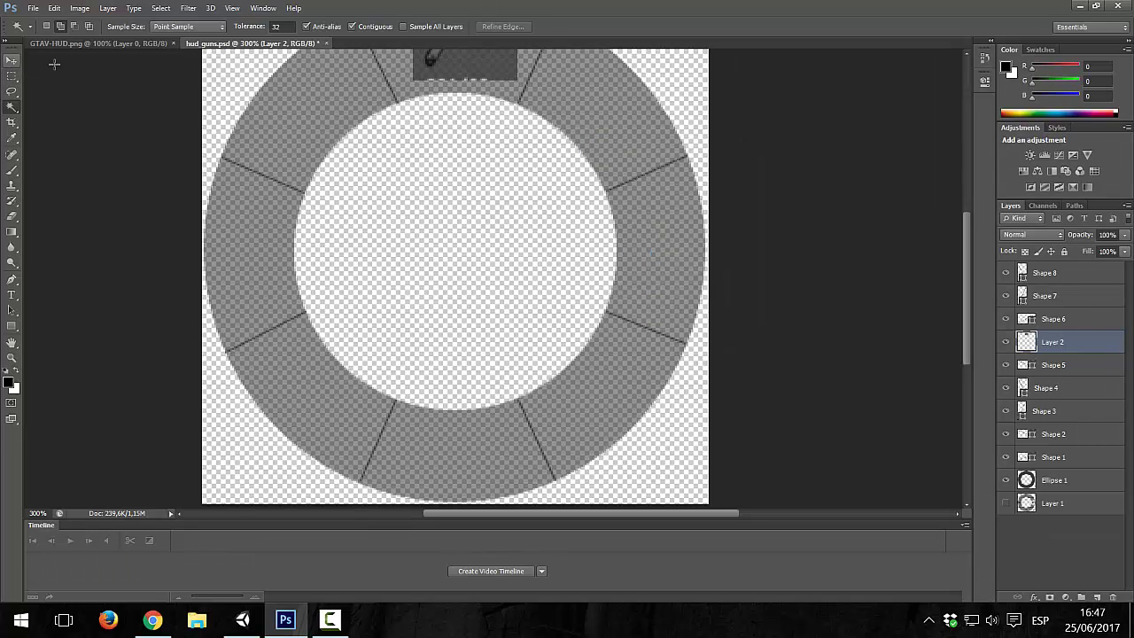
{"action": "right_click", "coordinate": [667, 152]}
{"action": "right_click", "coordinate": [597, 142]}
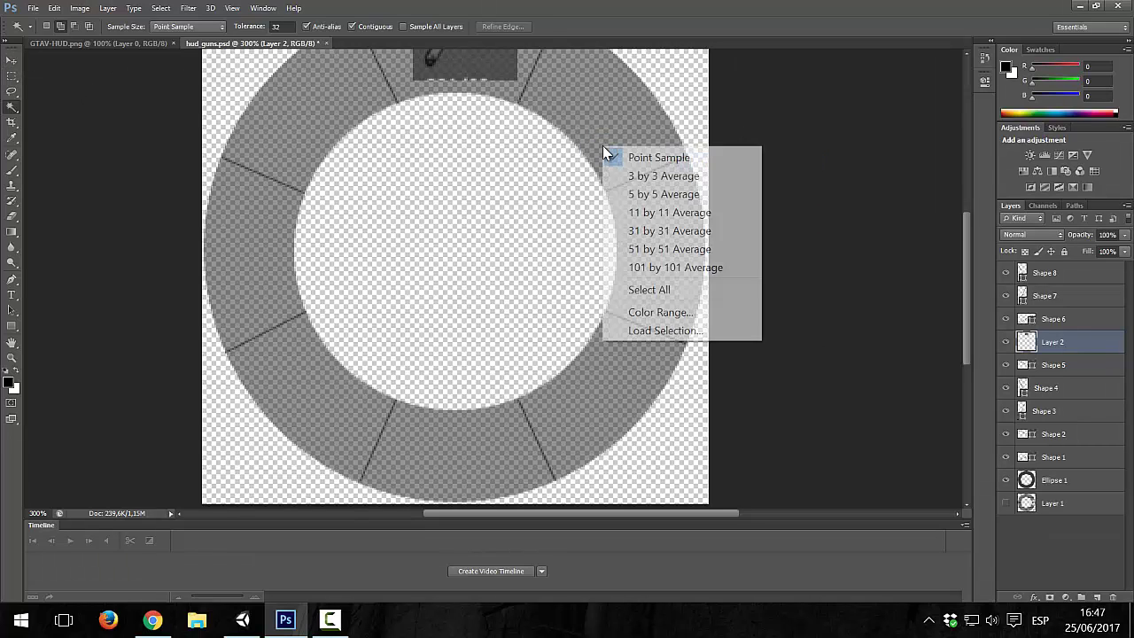
{"action": "key", "text": "Escape"}
{"action": "key", "text": "ctrl+a"}
- Use the Move tool's layer list to select the Ellipse 1 ring layer
{"action": "left_click", "coordinate": [11, 63]}
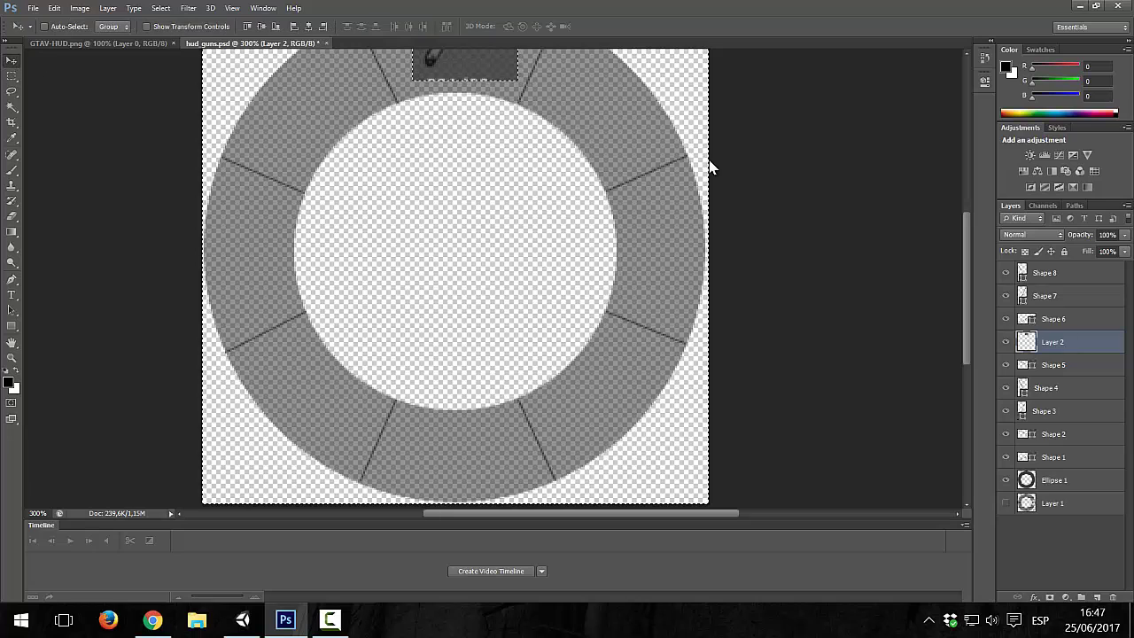
{"action": "right_click", "coordinate": [712, 161]}
{"action": "right_click", "coordinate": [638, 161]}
{"action": "left_click", "coordinate": [680, 170]}
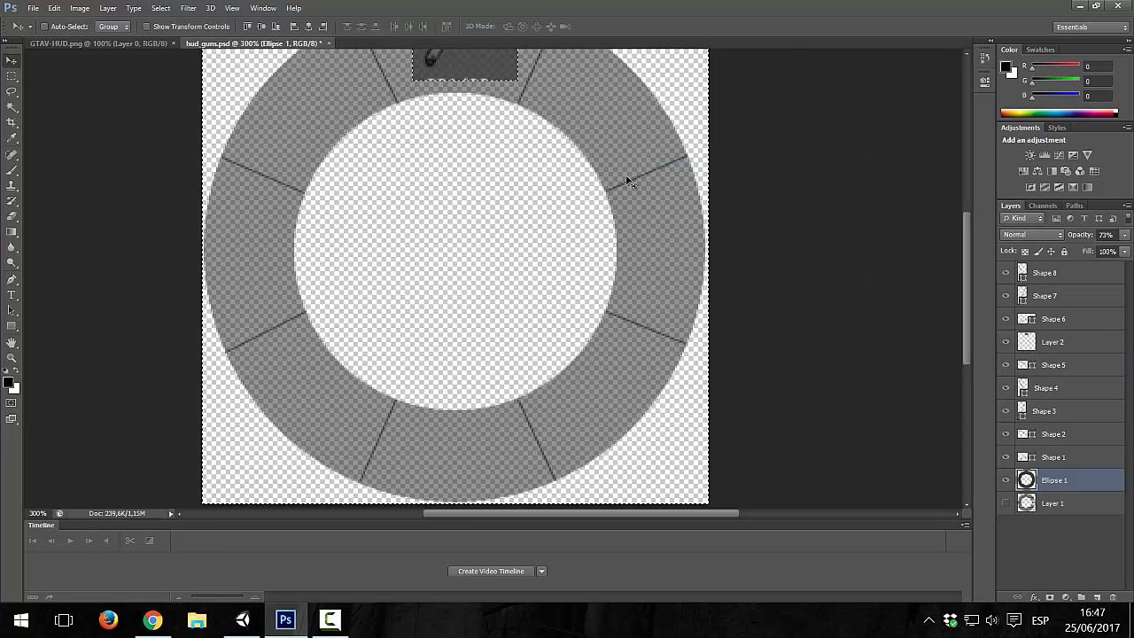
{"action": "left_click", "coordinate": [160, 8]}
- Deselect, then open the ring's Stroke style and set its position to Inside
{"action": "left_click", "coordinate": [169, 42]}
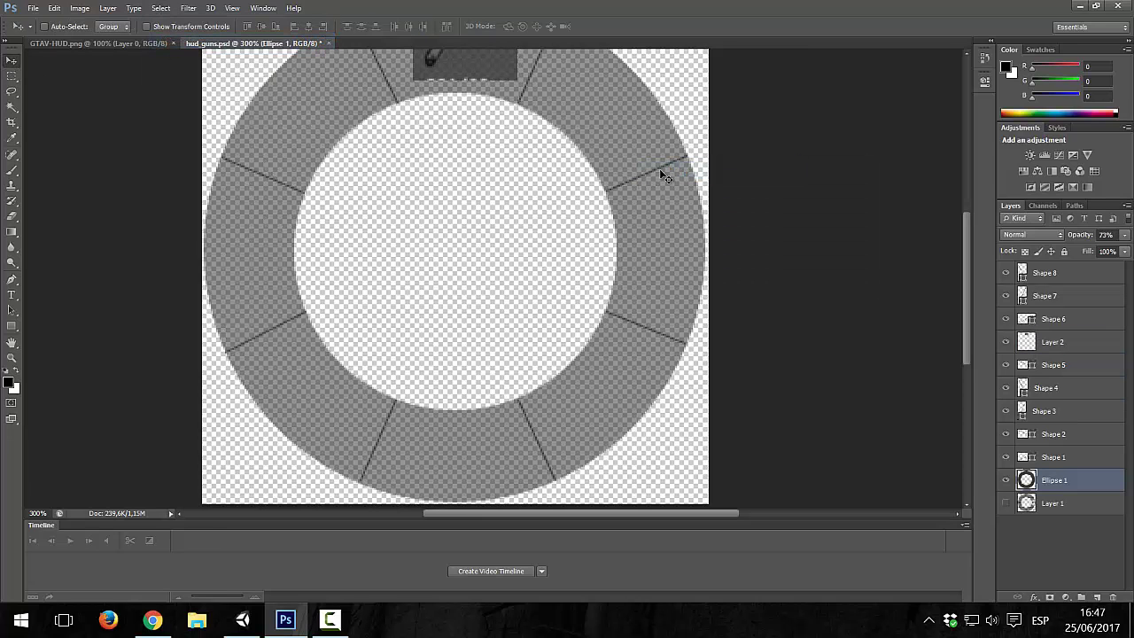
{"action": "left_click", "coordinate": [107, 8]}
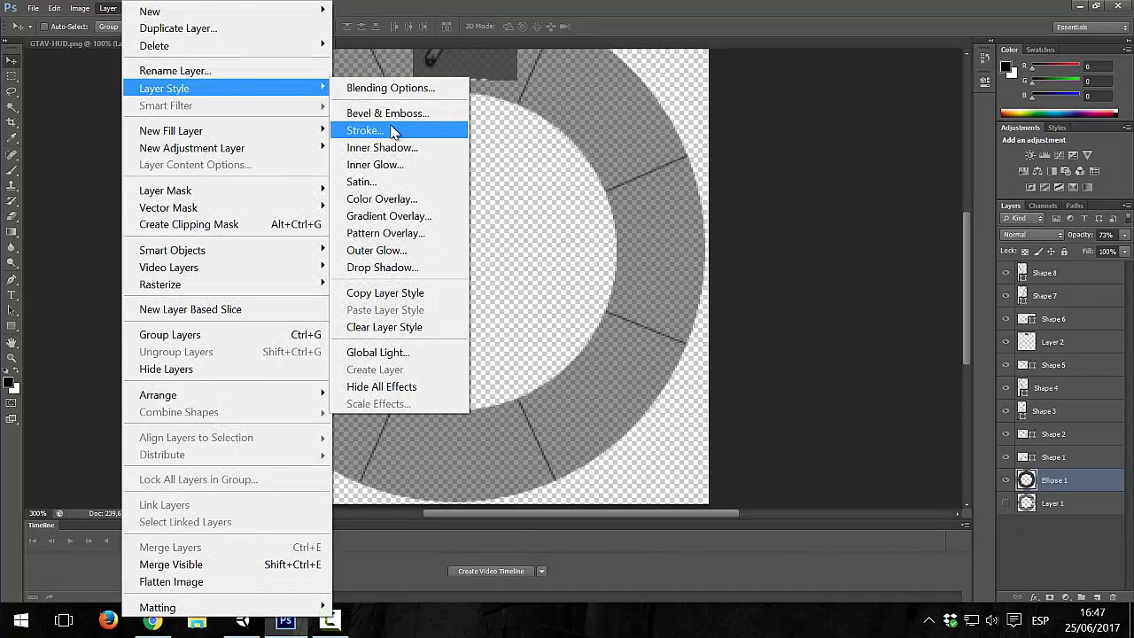
{"action": "left_click", "coordinate": [376, 129]}
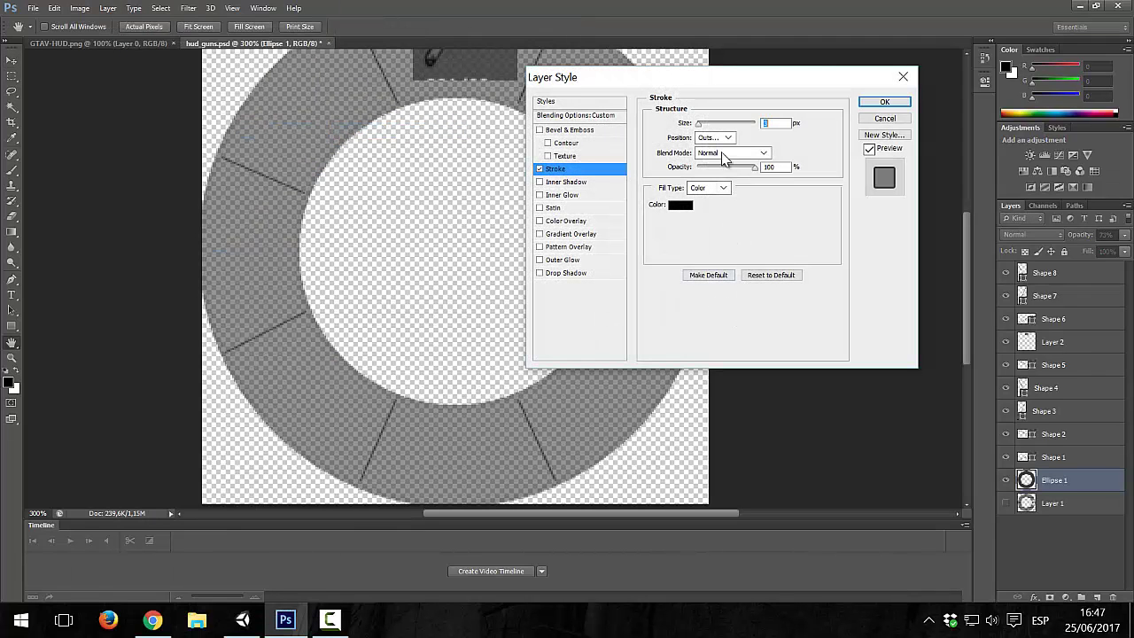
{"action": "left_click", "coordinate": [714, 137]}
{"action": "left_click", "coordinate": [709, 150]}
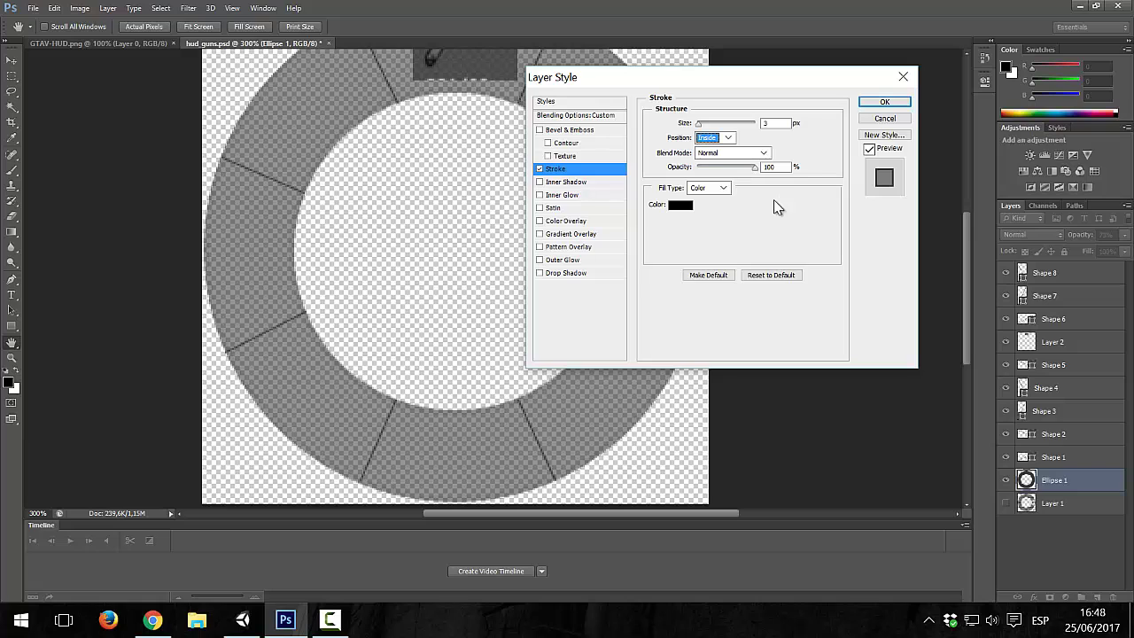
- Keep the stroke at full opacity with a black colour after trying other blend modes
{"action": "left_click_drag", "start_coordinate": [747, 173], "coordinate": [651, 164]}
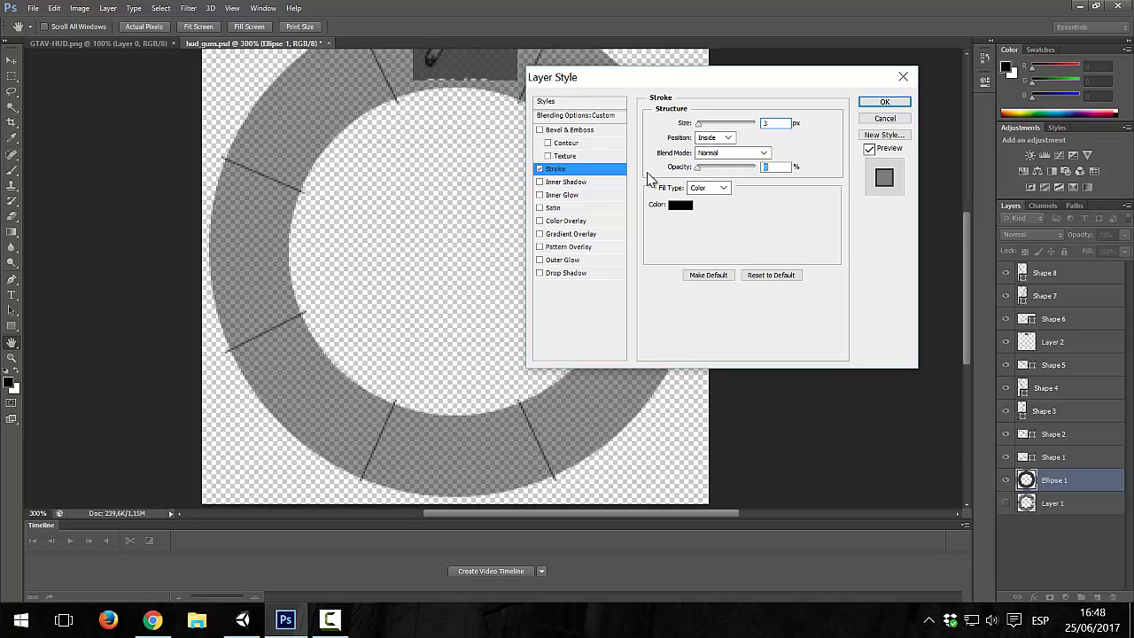
{"action": "left_click_drag", "start_coordinate": [698, 168], "coordinate": [771, 172]}
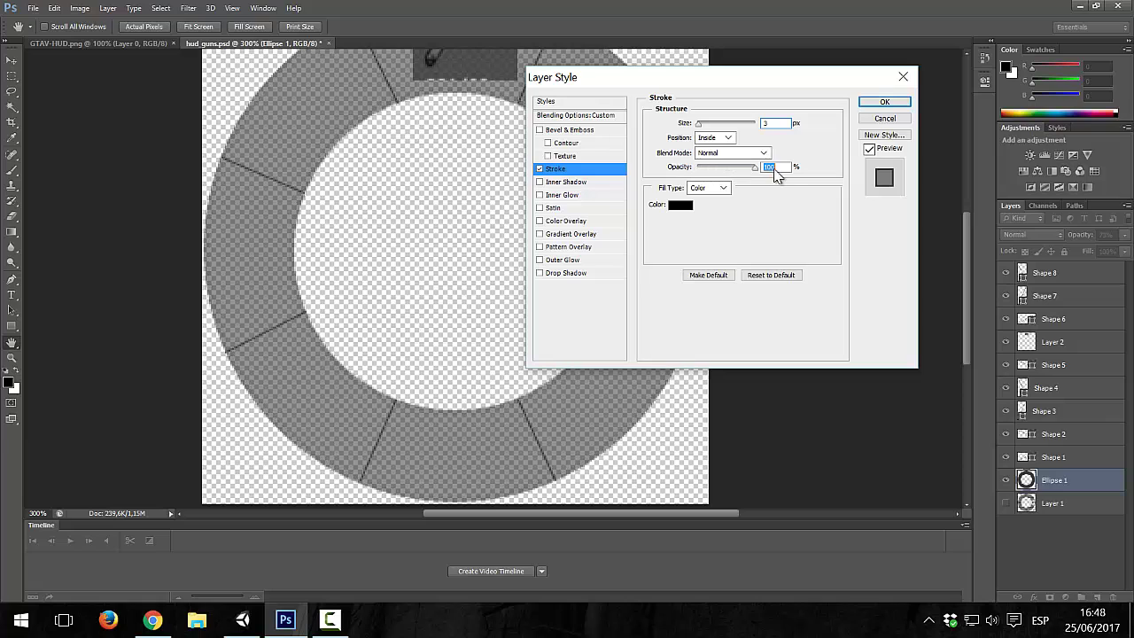
{"action": "left_click", "coordinate": [719, 159]}
{"action": "left_click", "coordinate": [727, 178]}
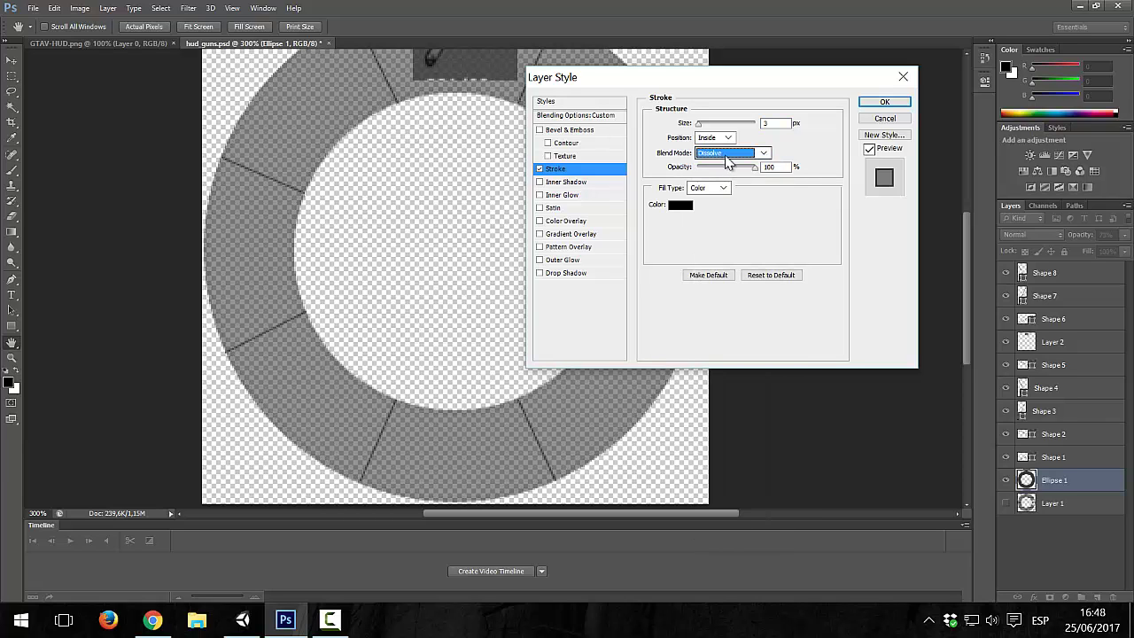
{"action": "left_click", "coordinate": [734, 158]}
{"action": "left_click", "coordinate": [733, 167]}
{"action": "left_click", "coordinate": [680, 205]}
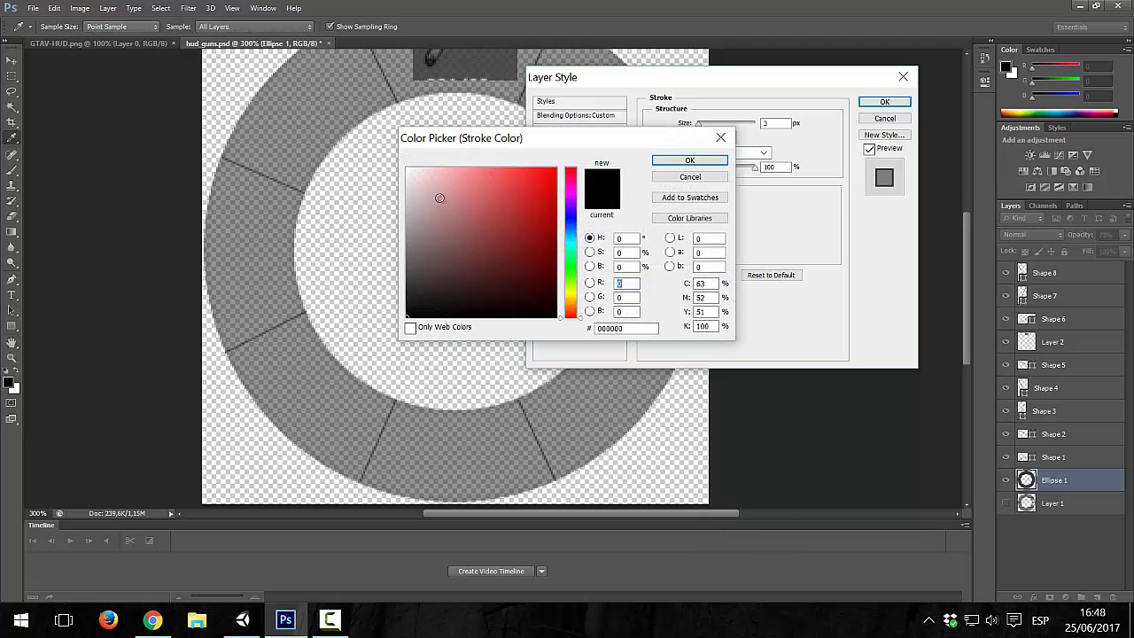
{"action": "key", "text": "Escape"}
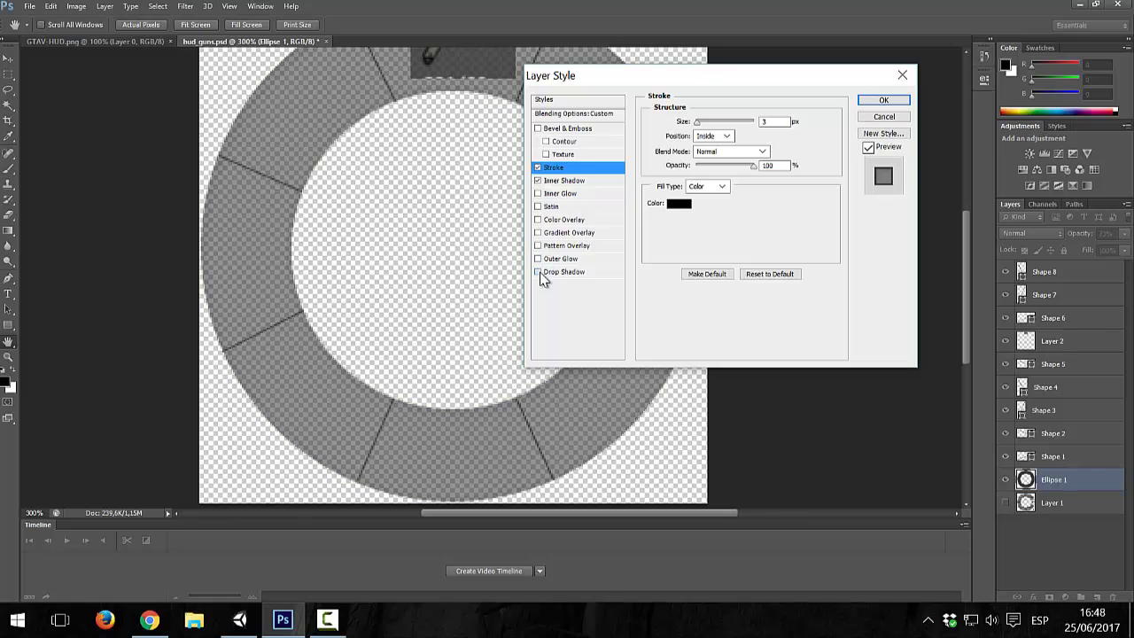
- Set the stroke blend mode to Screen and size to 1 px, then apply
{"action": "left_click", "coordinate": [547, 141]}
{"action": "left_click", "coordinate": [537, 128]}
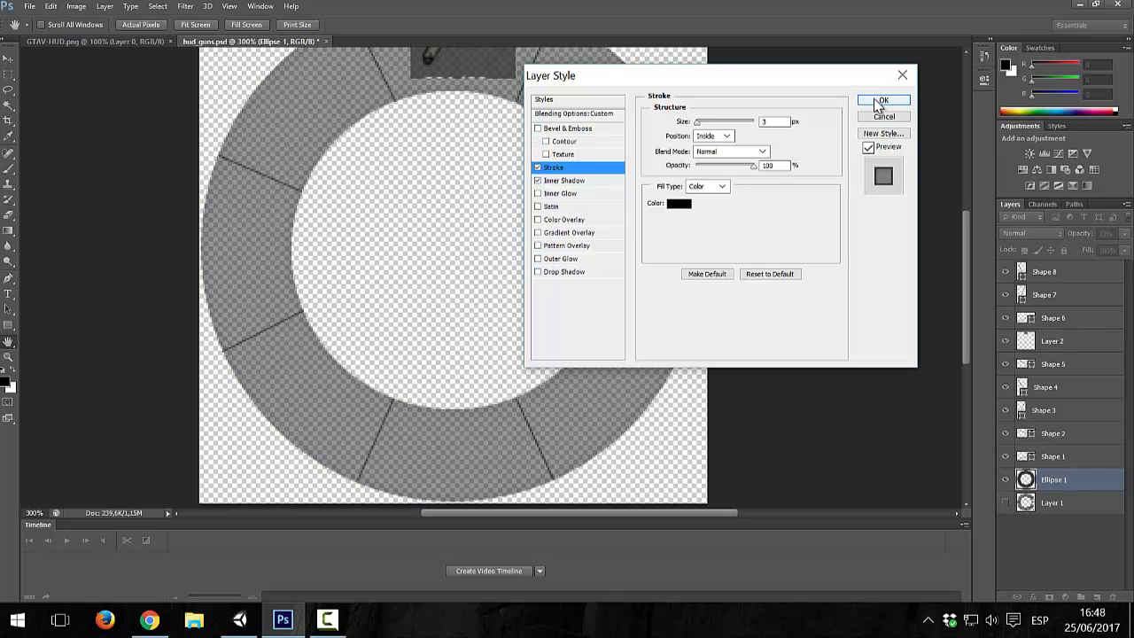
{"action": "left_click", "coordinate": [725, 155]}
{"action": "key", "text": "Down"}
{"action": "key", "text": "Down"}
{"action": "key", "text": "Down"}
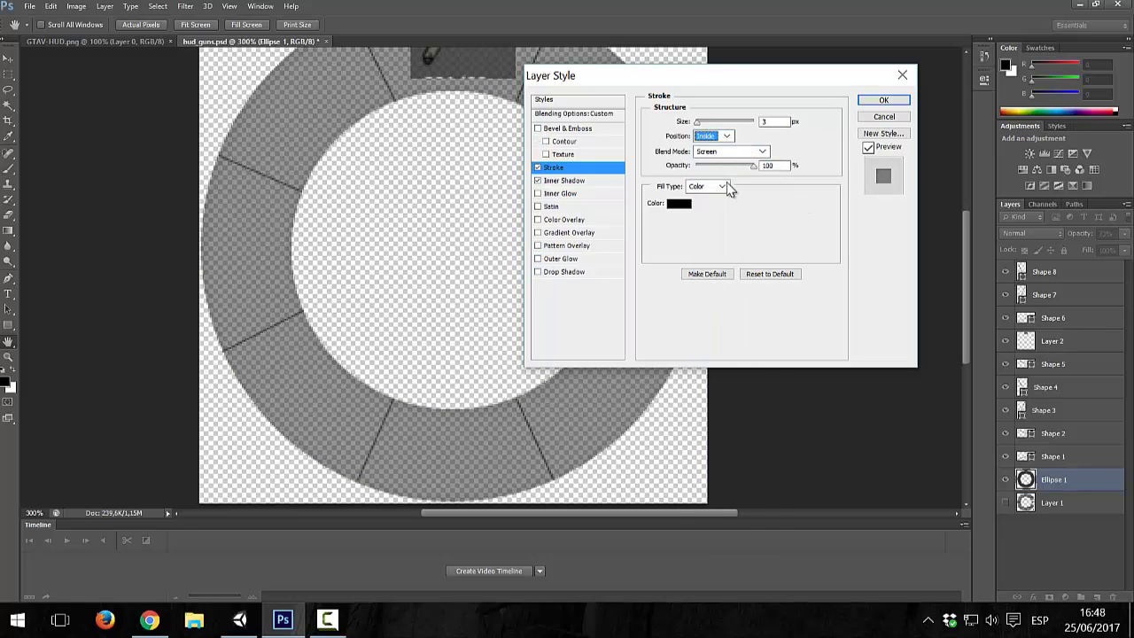
{"action": "left_click_drag", "start_coordinate": [700, 121], "coordinate": [697, 121]}
{"action": "key", "text": "Return"}
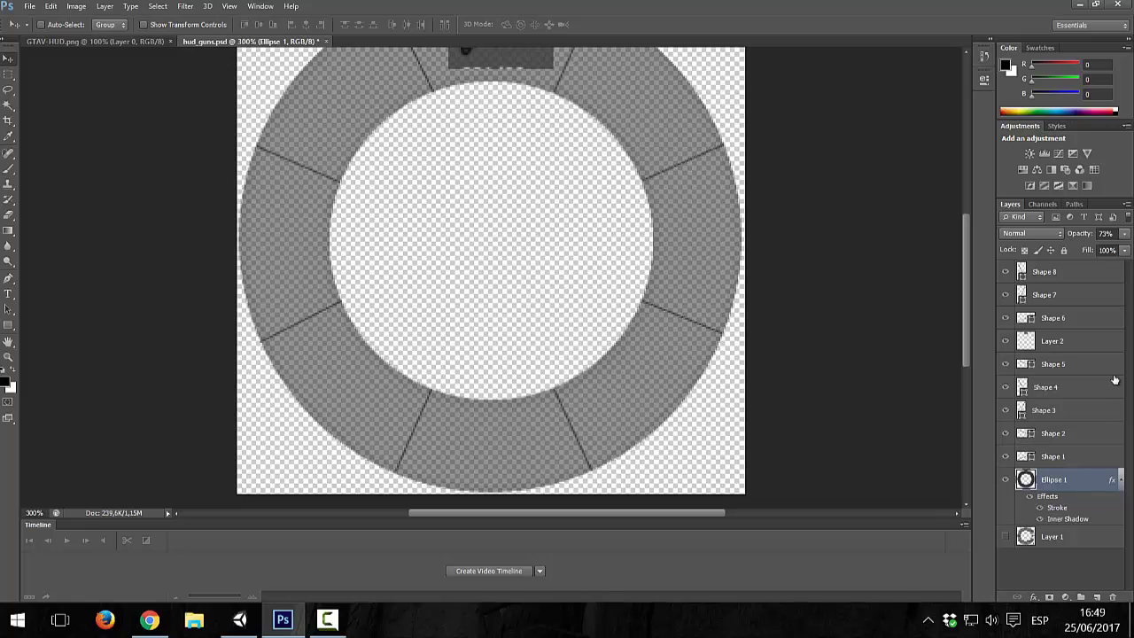
- Duplicate the ring as Ellipse 1 copy, shrink it slightly and centre it on the original
{"action": "right_click", "coordinate": [1059, 479]}
{"action": "left_click", "coordinate": [735, 112]}
{"action": "left_click", "coordinate": [665, 195]}
{"action": "left_click", "coordinate": [50, 6]}
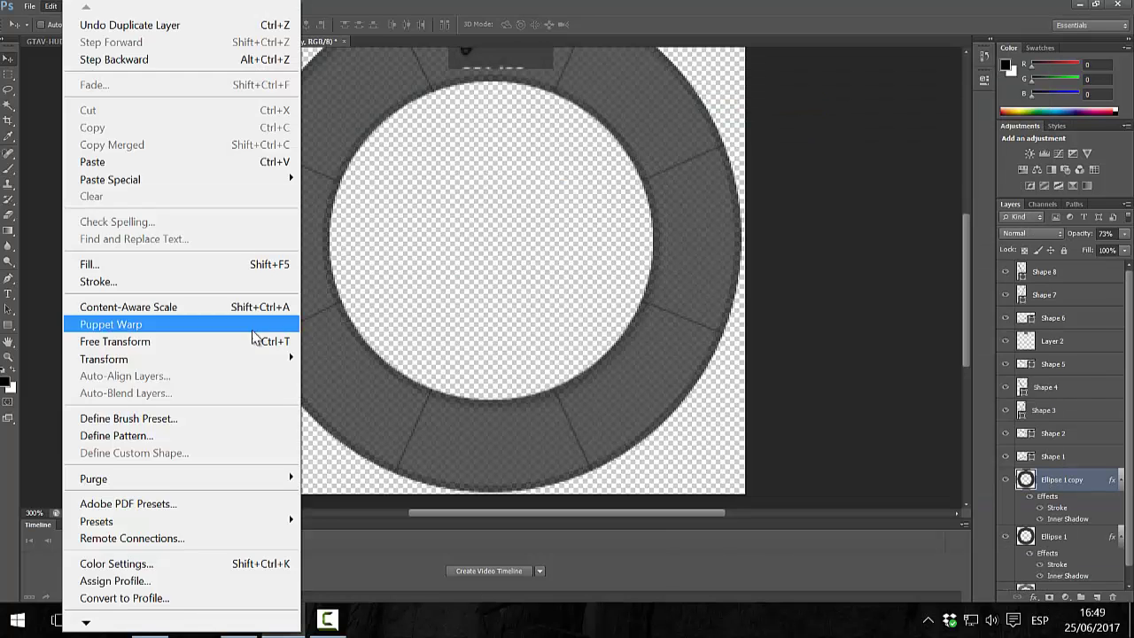
{"action": "left_click", "coordinate": [248, 339]}
{"action": "left_click_drag", "start_coordinate": [742, 492], "coordinate": [712, 461]}
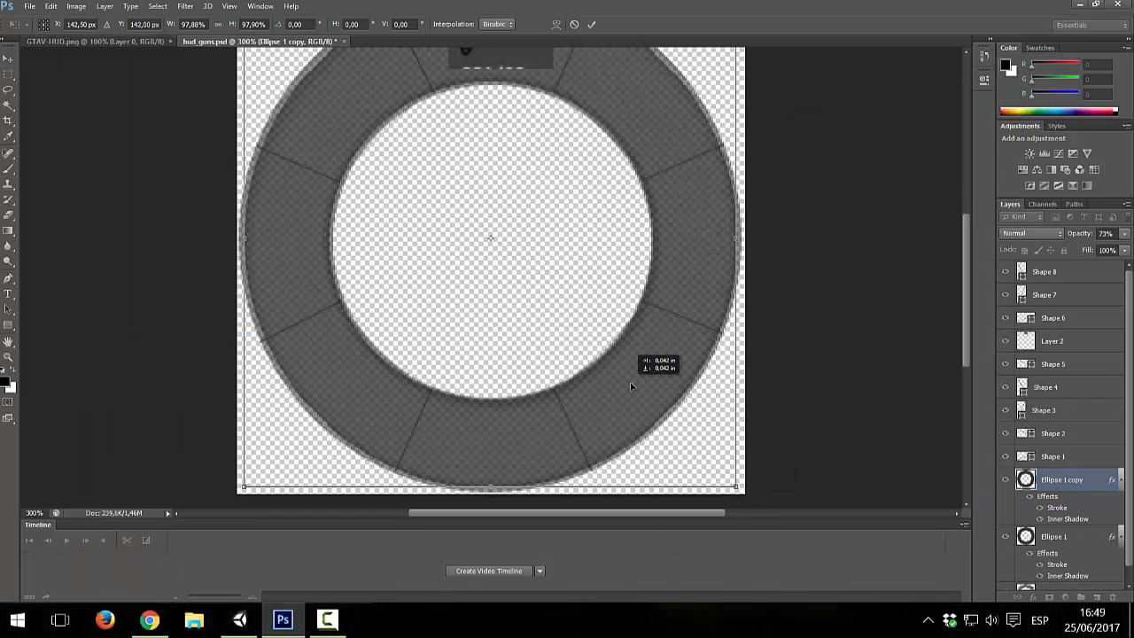
{"action": "left_click_drag", "start_coordinate": [522, 302], "coordinate": [534, 313]}
{"action": "key", "text": "Return"}
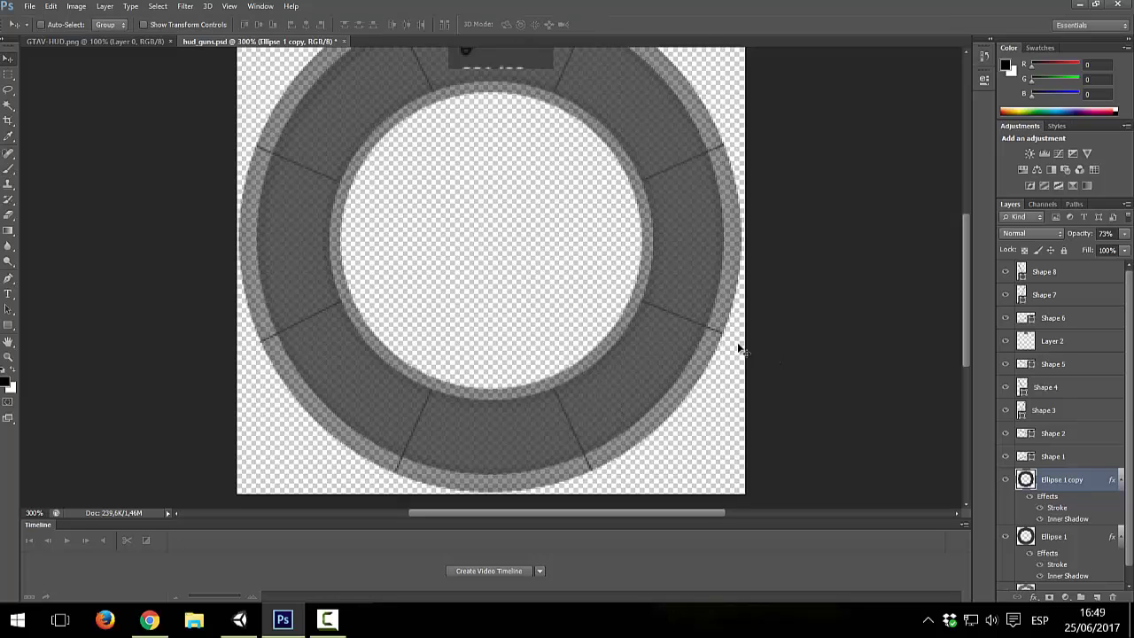
- Toggle snapping, zoom out, then Magic Wand around the gun on Layer 2 and deselect
{"action": "left_click", "coordinate": [229, 6]}
{"action": "left_click", "coordinate": [296, 253]}
{"action": "left_click", "coordinate": [228, 6]}
{"action": "left_click", "coordinate": [300, 330]}
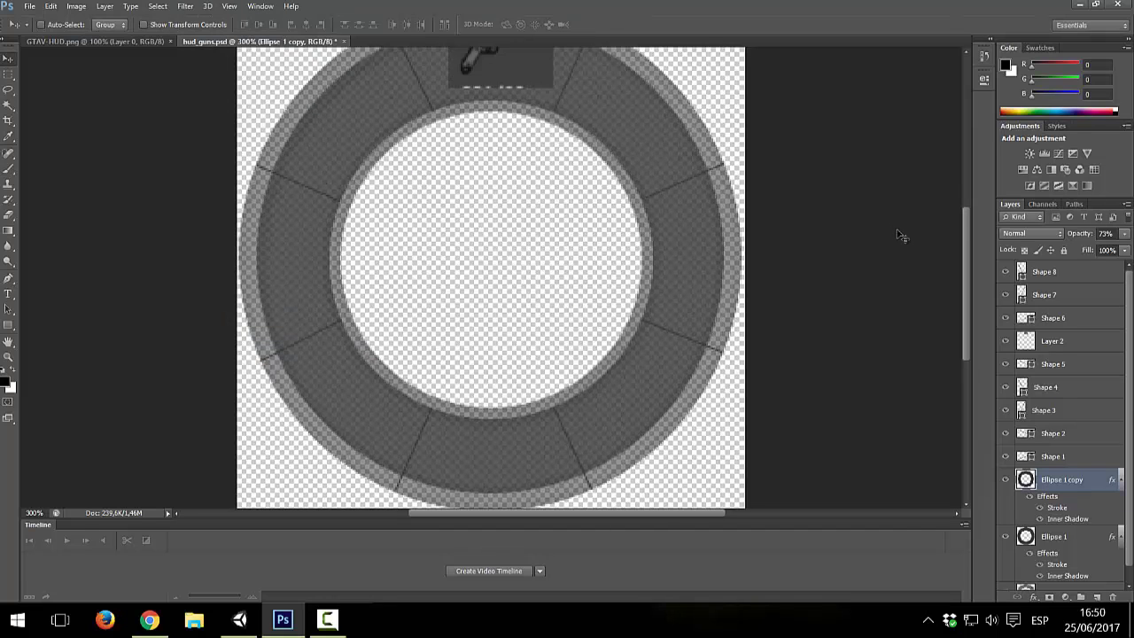
{"action": "key", "text": "ctrl+minus"}
{"action": "left_click", "coordinate": [496, 140], "text": "ctrl"}
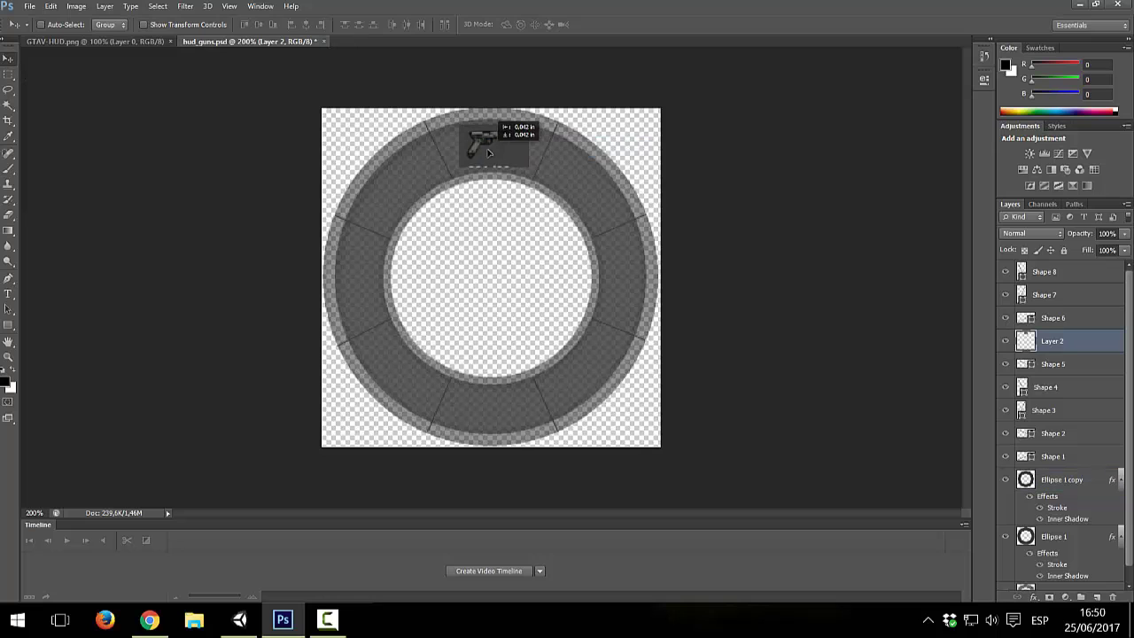
{"action": "key", "text": "w"}
{"action": "left_click", "coordinate": [511, 153]}
{"action": "left_click", "coordinate": [157, 6]}
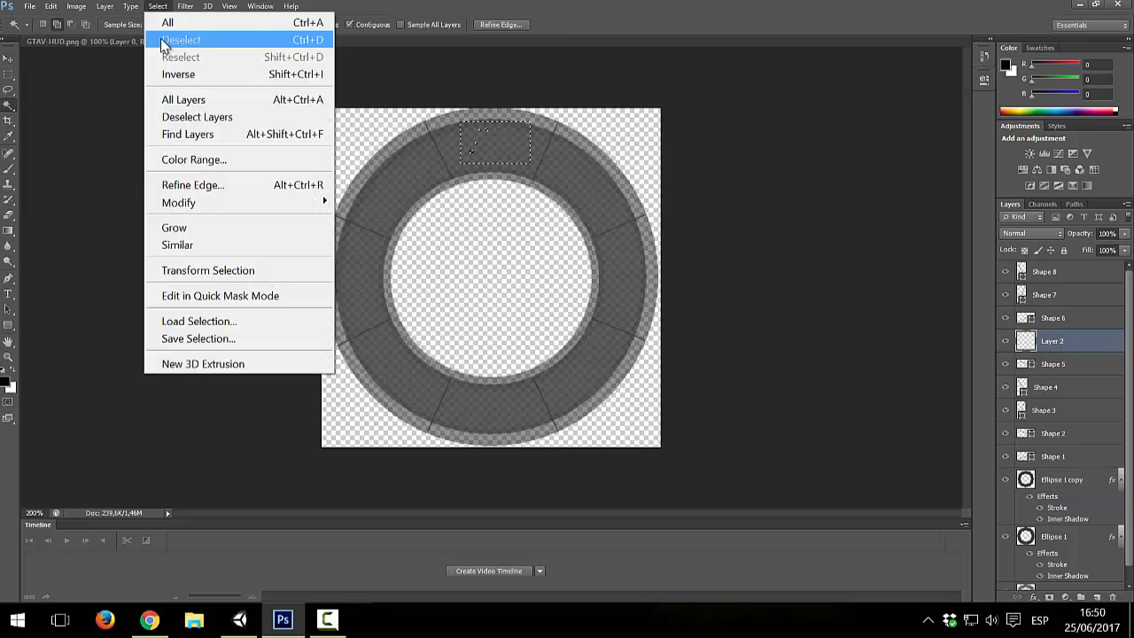
{"action": "left_click", "coordinate": [162, 41]}
- Search Google Images for 'icon block gun', then 'icon gun', and browse the results
{"action": "left_click", "coordinate": [148, 619]}
{"action": "type", "text": "icon block"}
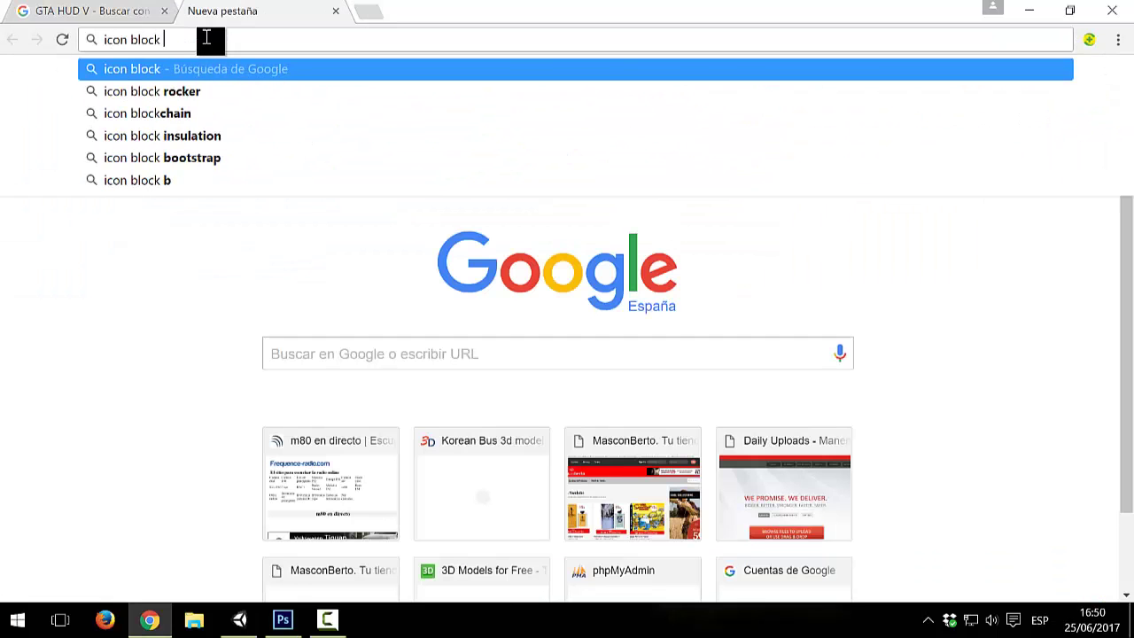
{"action": "type", "text": " gun"}
{"action": "key", "text": "Return"}
{"action": "left_click", "coordinate": [167, 77]}
{"action": "scroll", "coordinate": [243, 257], "scroll_direction": "down", "scroll_amount": 5}
{"action": "scroll", "coordinate": [244, 257], "scroll_direction": "up", "scroll_amount": 10}
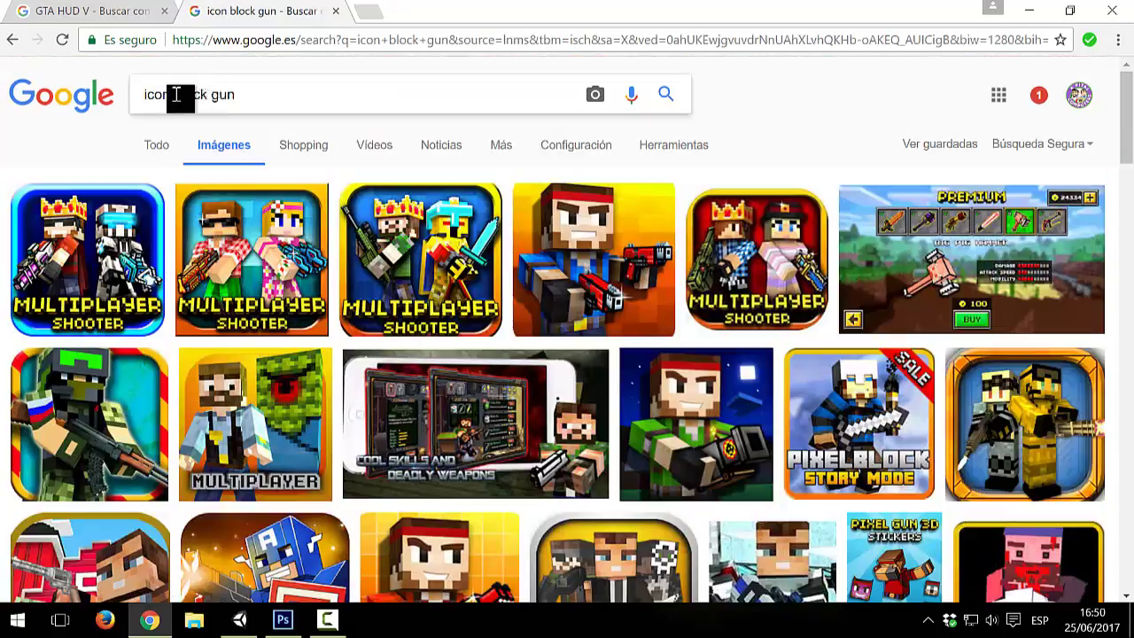
{"action": "key", "text": "Return"}
{"action": "scroll", "coordinate": [240, 177], "scroll_direction": "down", "scroll_amount": 5}
{"action": "scroll", "coordinate": [231, 204], "scroll_direction": "down", "scroll_amount": 3}
{"action": "scroll", "coordinate": [230, 212], "scroll_direction": "up", "scroll_amount": 2}
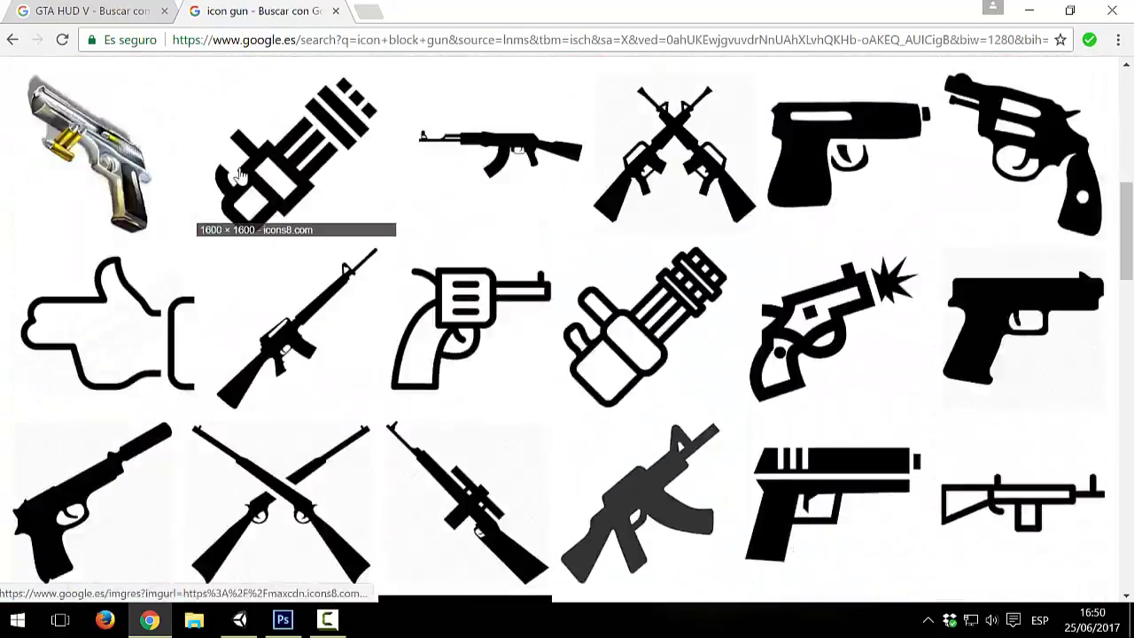
{"action": "scroll", "coordinate": [237, 177], "scroll_direction": "down", "scroll_amount": 5}
{"action": "scroll", "coordinate": [238, 177], "scroll_direction": "down", "scroll_amount": 3}
{"action": "scroll", "coordinate": [238, 177], "scroll_direction": "up", "scroll_amount": 10}
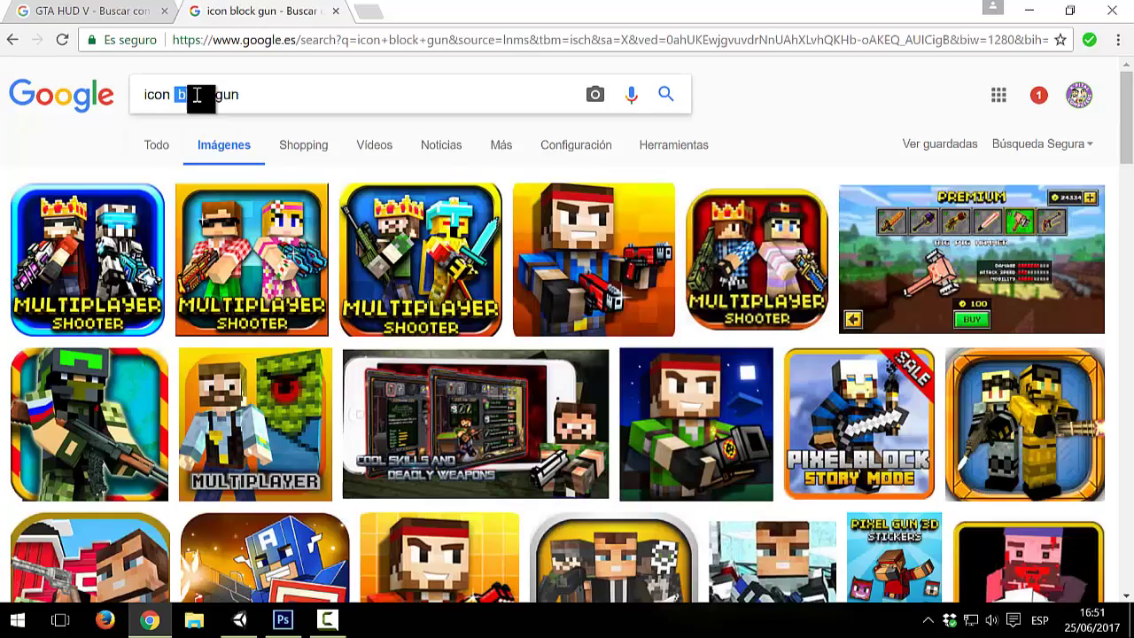
- Refine the image search to 'icon shotgun white' and look through the results
{"action": "double_click", "coordinate": [179, 94]}
{"action": "key", "text": "BackSpace"}
{"action": "type", "text": "shot"}
{"action": "key", "text": "Return"}
{"action": "scroll", "coordinate": [396, 269], "scroll_direction": "down", "scroll_amount": 5}
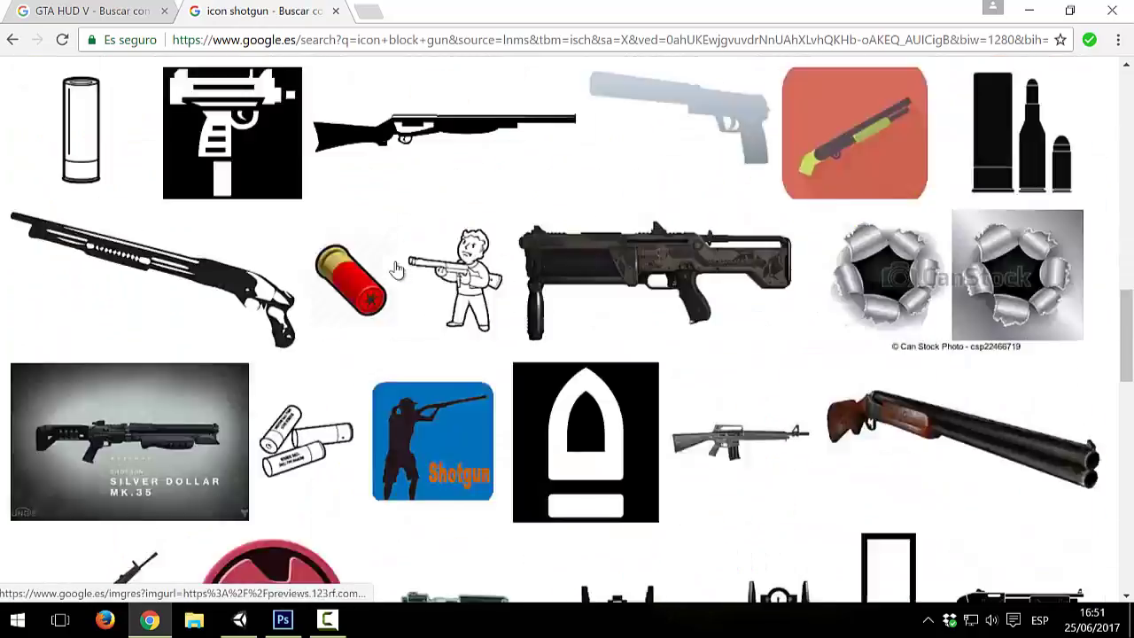
{"action": "scroll", "coordinate": [396, 268], "scroll_direction": "down", "scroll_amount": 5}
{"action": "scroll", "coordinate": [393, 266], "scroll_direction": "down", "scroll_amount": 5}
{"action": "scroll", "coordinate": [393, 266], "scroll_direction": "up", "scroll_amount": 3}
{"action": "scroll", "coordinate": [392, 266], "scroll_direction": "up", "scroll_amount": 10}
{"action": "left_click", "coordinate": [341, 104]}
{"action": "type", "text": "white"}
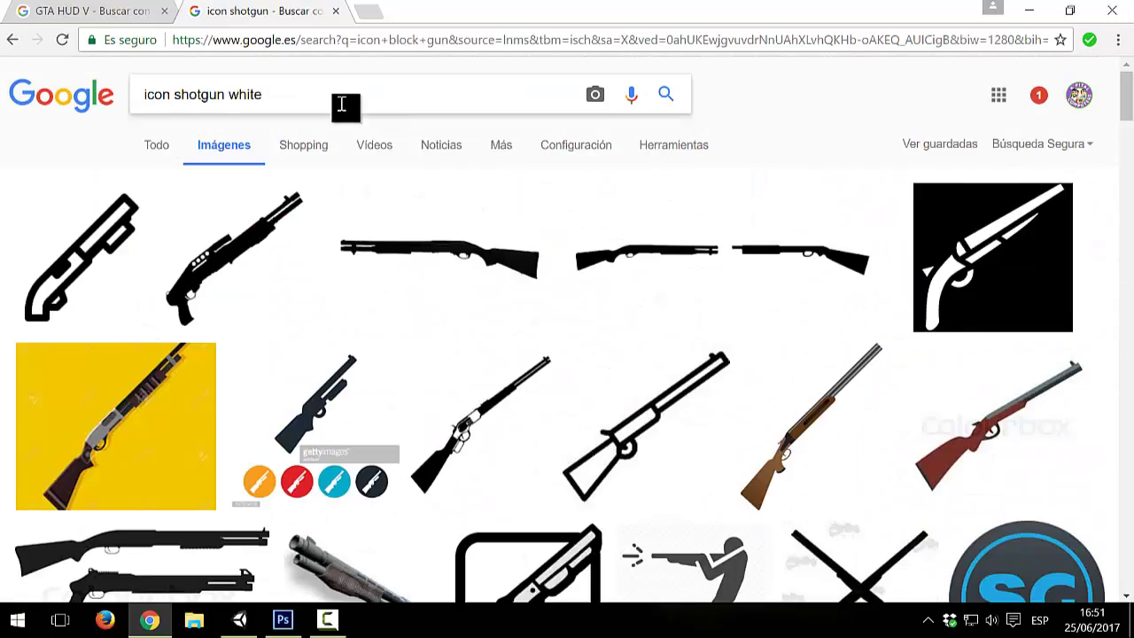
{"action": "key", "text": "Return"}
{"action": "scroll", "coordinate": [292, 310], "scroll_direction": "down", "scroll_amount": 3}
{"action": "scroll", "coordinate": [266, 221], "scroll_direction": "up", "scroll_amount": 5}
- Search 'icon pistol white' and preview an outlined pistol icon among the results
{"action": "left_click_drag", "start_coordinate": [174, 94], "coordinate": [209, 95]}
{"action": "type", "text": "hite"}
{"action": "key", "text": "Return"}
{"action": "scroll", "coordinate": [264, 354], "scroll_direction": "down", "scroll_amount": 3}
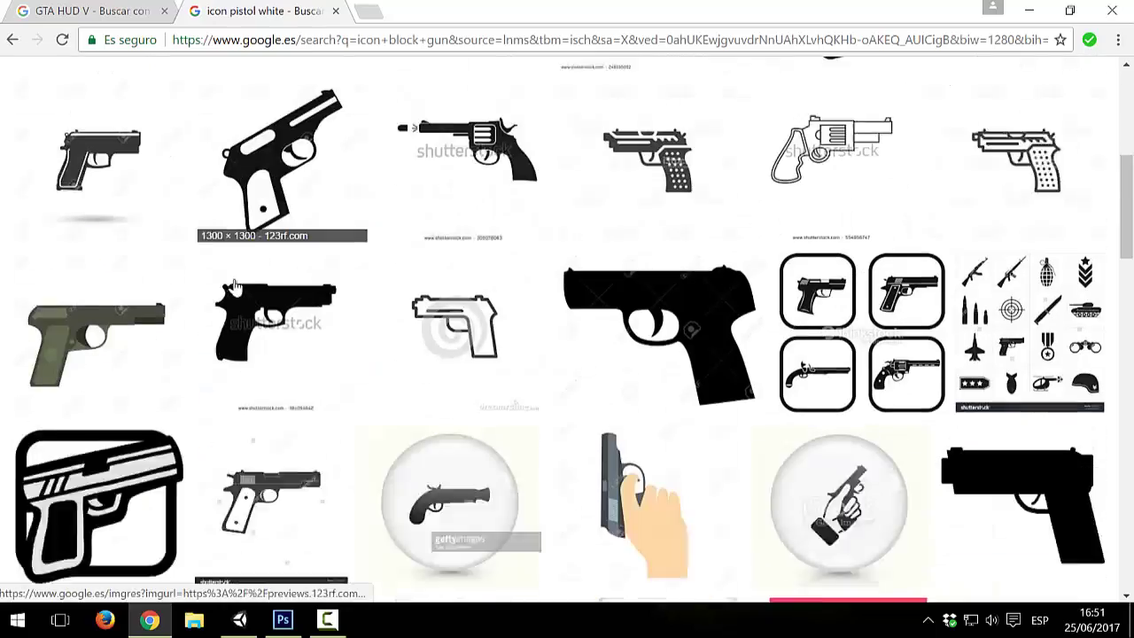
{"action": "scroll", "coordinate": [263, 355], "scroll_direction": "down", "scroll_amount": 3}
{"action": "scroll", "coordinate": [263, 355], "scroll_direction": "down", "scroll_amount": 3}
{"action": "scroll", "coordinate": [264, 355], "scroll_direction": "down", "scroll_amount": 3}
{"action": "scroll", "coordinate": [263, 355], "scroll_direction": "down", "scroll_amount": 5}
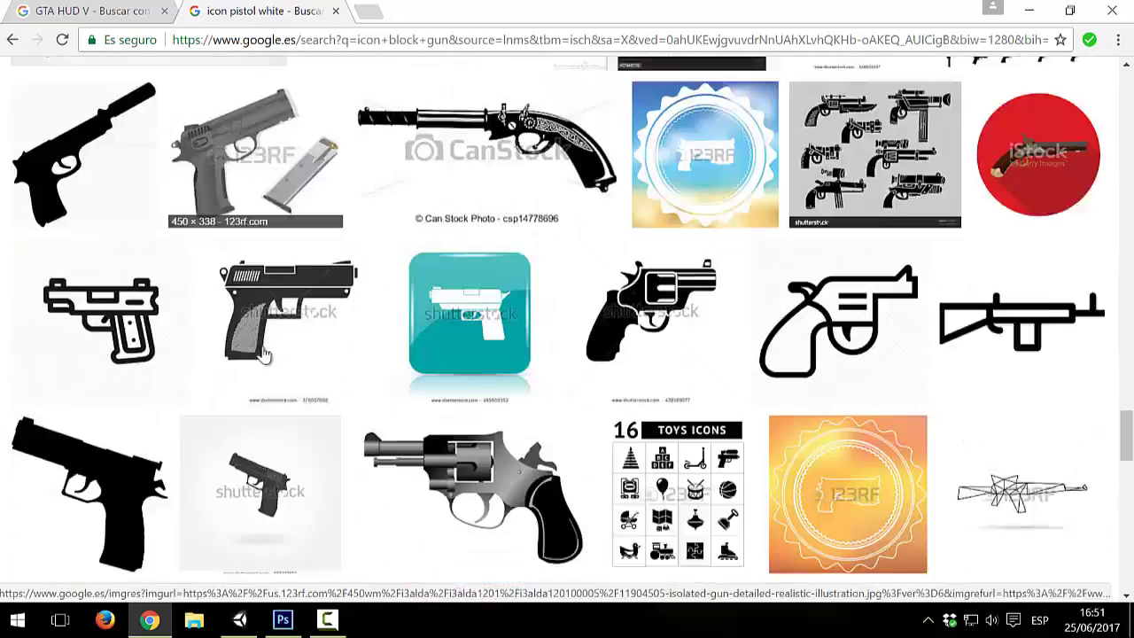
{"action": "scroll", "coordinate": [459, 217], "scroll_direction": "down", "scroll_amount": 5}
{"action": "scroll", "coordinate": [460, 217], "scroll_direction": "down", "scroll_amount": 5}
{"action": "scroll", "coordinate": [460, 217], "scroll_direction": "down", "scroll_amount": 5}
{"action": "scroll", "coordinate": [460, 217], "scroll_direction": "down", "scroll_amount": 3}
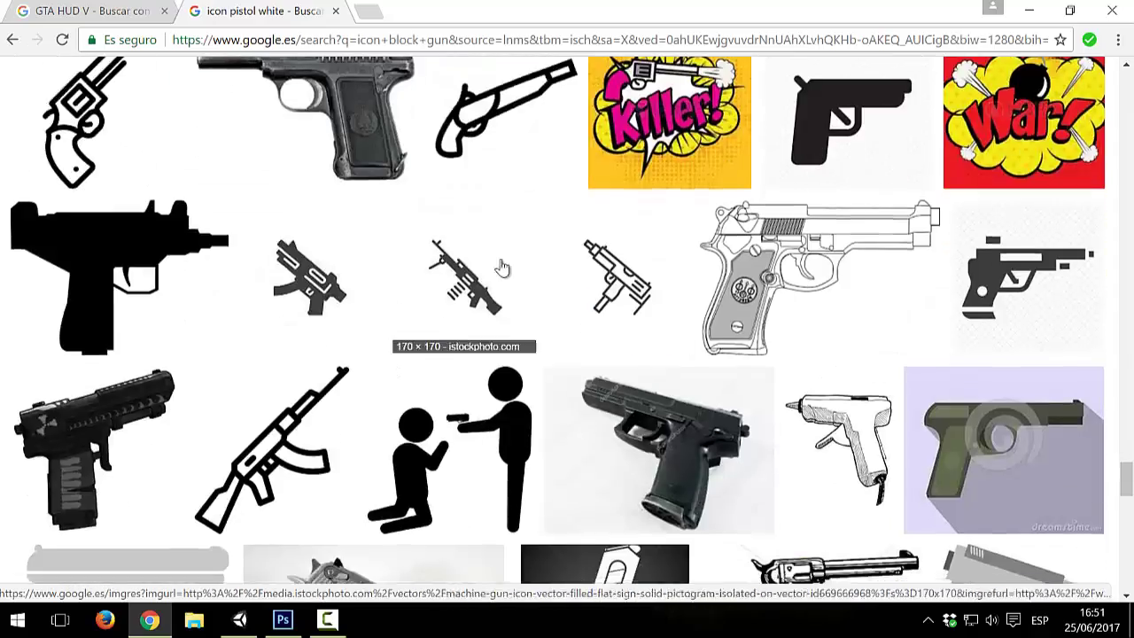
{"action": "scroll", "coordinate": [460, 217], "scroll_direction": "down", "scroll_amount": 2}
{"action": "left_click", "coordinate": [326, 467]}
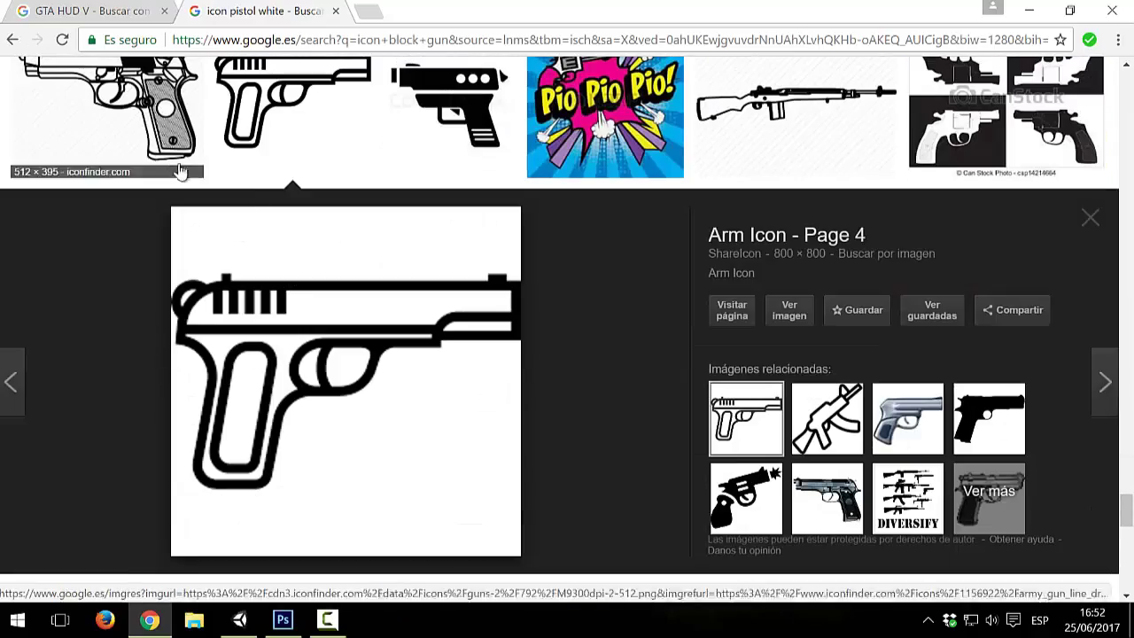
{"action": "left_click", "coordinate": [12, 39]}
- Preview a set of gun icons in circles and scroll through further results
{"action": "scroll", "coordinate": [601, 432], "scroll_direction": "down", "scroll_amount": 5}
{"action": "left_click", "coordinate": [535, 237]}
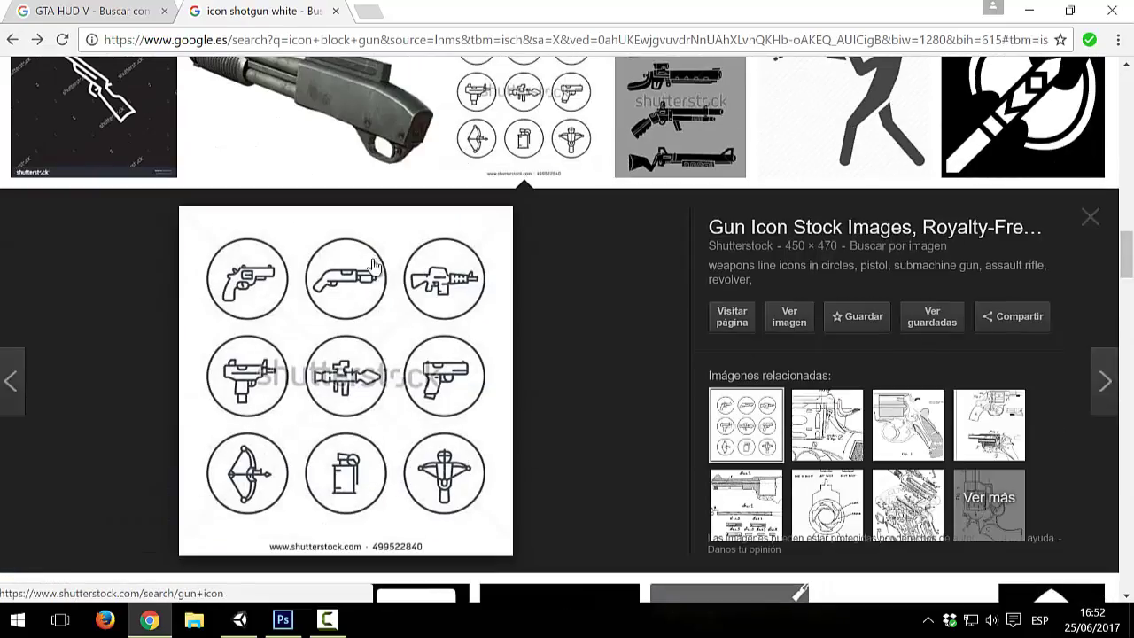
{"action": "scroll", "coordinate": [55, 69], "scroll_direction": "down", "scroll_amount": 5}
{"action": "scroll", "coordinate": [298, 291], "scroll_direction": "down", "scroll_amount": 5}
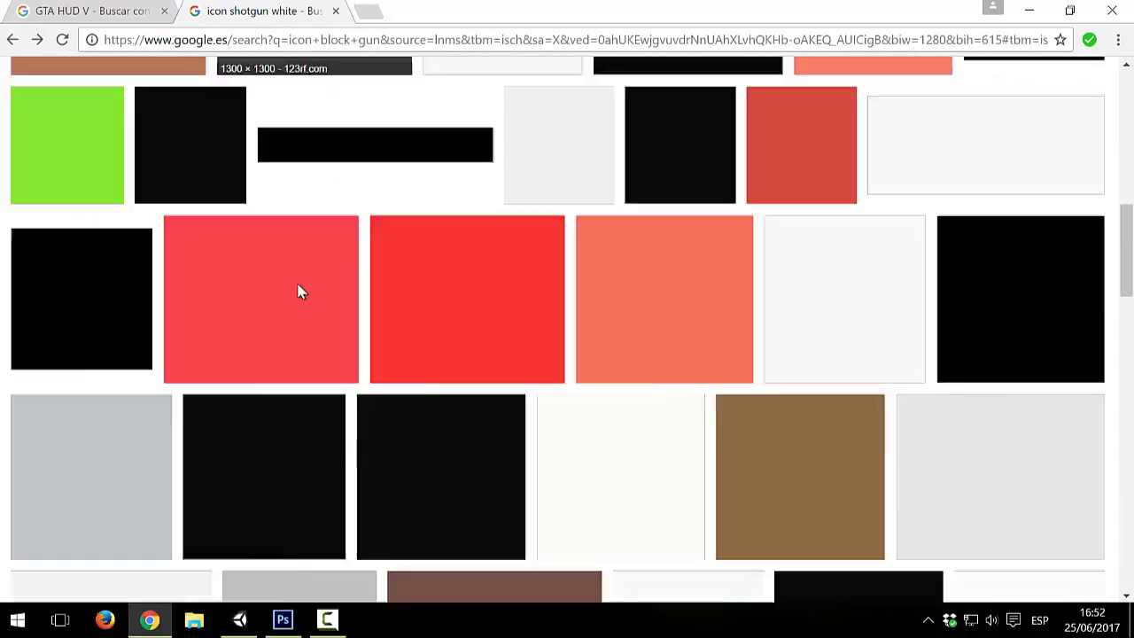
{"action": "scroll", "coordinate": [298, 291], "scroll_direction": "down", "scroll_amount": 5}
{"action": "scroll", "coordinate": [281, 398], "scroll_direction": "down", "scroll_amount": 5}
{"action": "scroll", "coordinate": [282, 399], "scroll_direction": "down", "scroll_amount": 5}
{"action": "scroll", "coordinate": [355, 399], "scroll_direction": "down", "scroll_amount": 5}
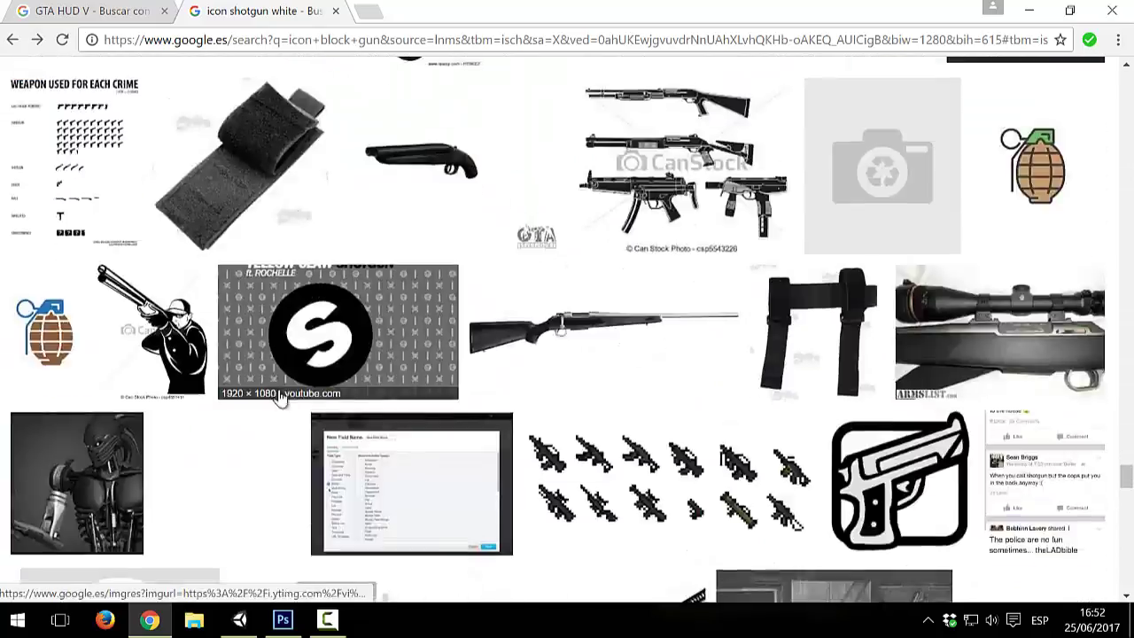
{"action": "scroll", "coordinate": [398, 398], "scroll_direction": "down", "scroll_amount": 5}
{"action": "scroll", "coordinate": [452, 396], "scroll_direction": "down", "scroll_amount": 3}
{"action": "scroll", "coordinate": [383, 361], "scroll_direction": "down", "scroll_amount": 5}
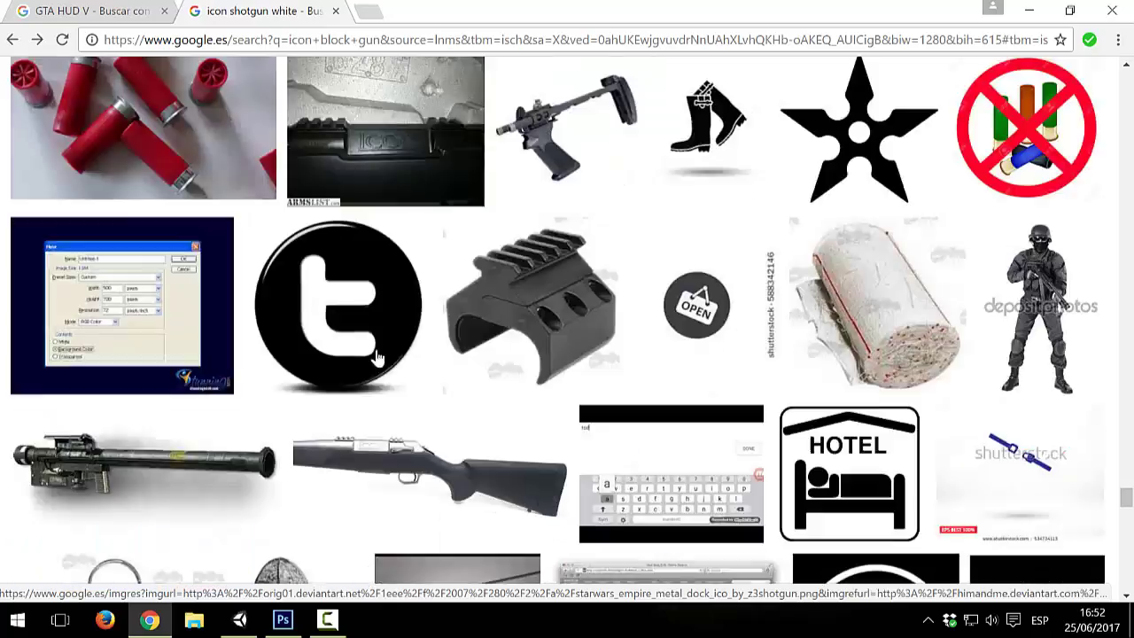
{"action": "scroll", "coordinate": [375, 355], "scroll_direction": "down", "scroll_amount": 5}
{"action": "scroll", "coordinate": [375, 355], "scroll_direction": "down", "scroll_amount": 4}
{"action": "scroll", "coordinate": [460, 294], "scroll_direction": "down", "scroll_amount": 4}
{"action": "scroll", "coordinate": [460, 294], "scroll_direction": "up", "scroll_amount": 10}
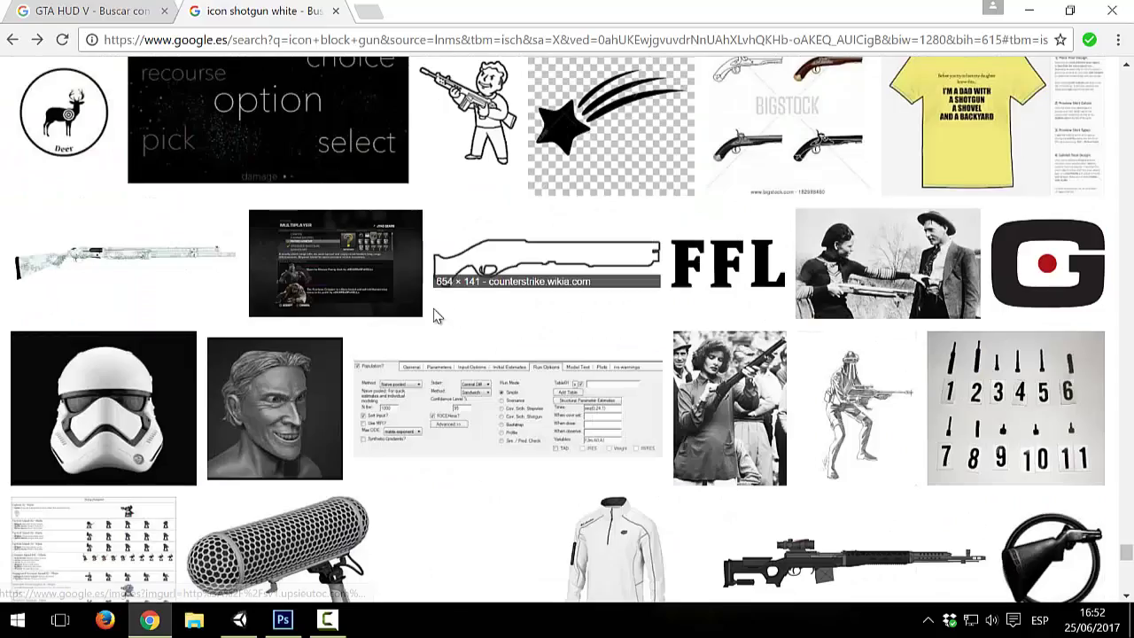
{"action": "scroll", "coordinate": [460, 294], "scroll_direction": "up", "scroll_amount": 10}
{"action": "scroll", "coordinate": [620, 222], "scroll_direction": "up", "scroll_amount": 10}
- Rerun the 'icon pistol white' search and open the outlined pistol icon's image options
{"action": "left_click_drag", "start_coordinate": [173, 95], "coordinate": [226, 100]}
{"action": "type", "text": "pistol"}
{"action": "key", "text": "Return"}
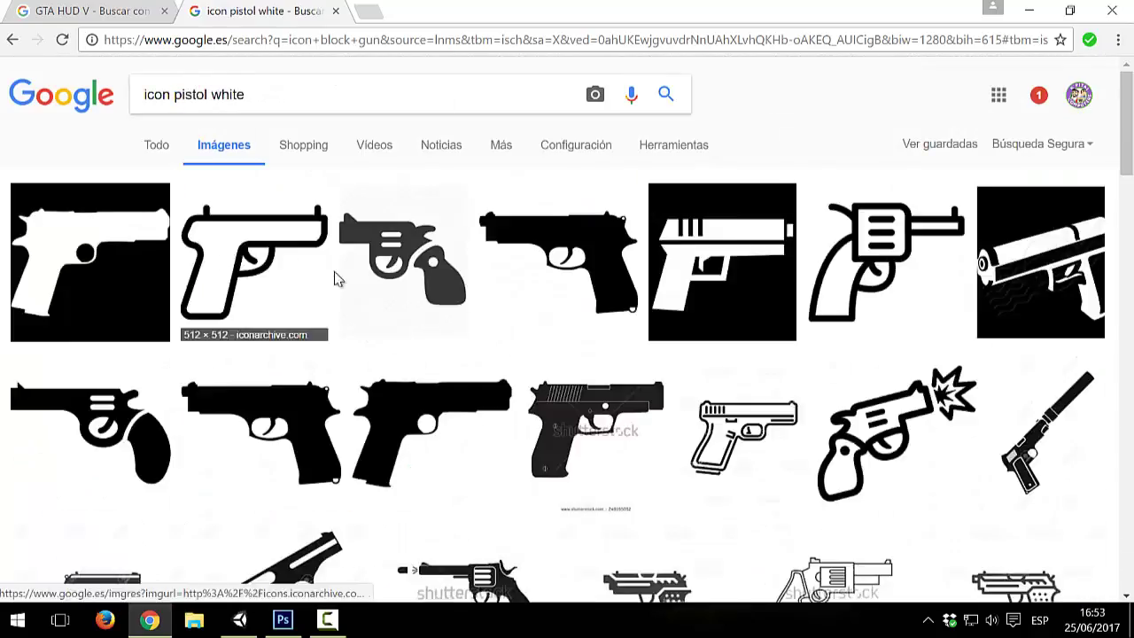
{"action": "scroll", "coordinate": [341, 354], "scroll_direction": "down", "scroll_amount": 4}
{"action": "scroll", "coordinate": [461, 359], "scroll_direction": "down", "scroll_amount": 5}
{"action": "scroll", "coordinate": [461, 359], "scroll_direction": "down", "scroll_amount": 5}
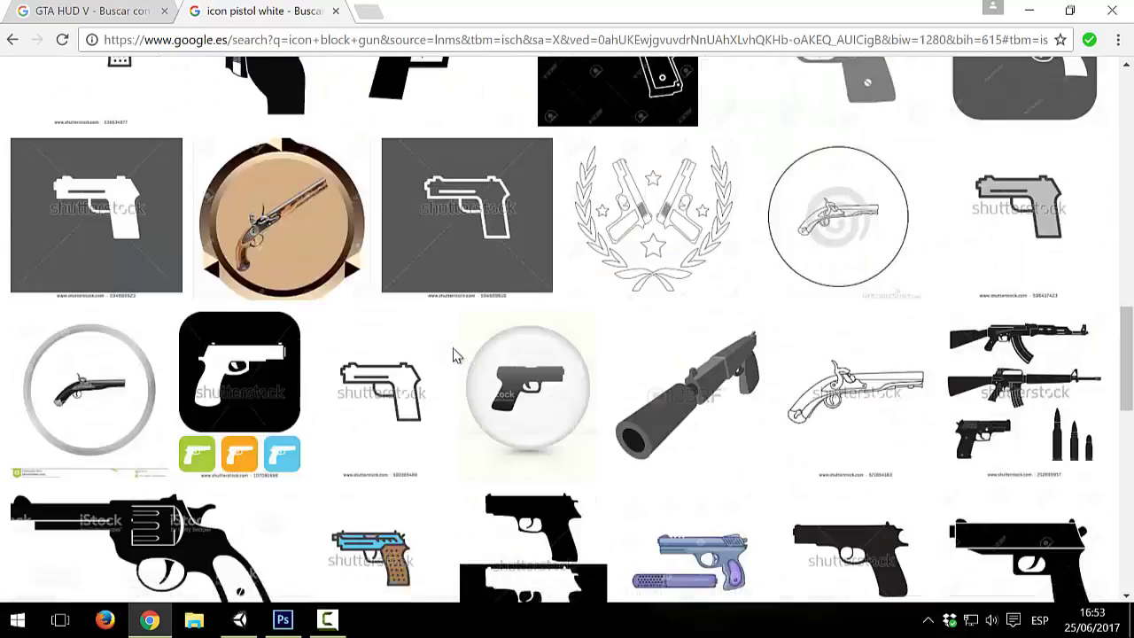
{"action": "scroll", "coordinate": [455, 355], "scroll_direction": "down", "scroll_amount": 5}
{"action": "scroll", "coordinate": [455, 355], "scroll_direction": "down", "scroll_amount": 5}
{"action": "scroll", "coordinate": [455, 355], "scroll_direction": "down", "scroll_amount": 5}
{"action": "scroll", "coordinate": [448, 355], "scroll_direction": "down", "scroll_amount": 5}
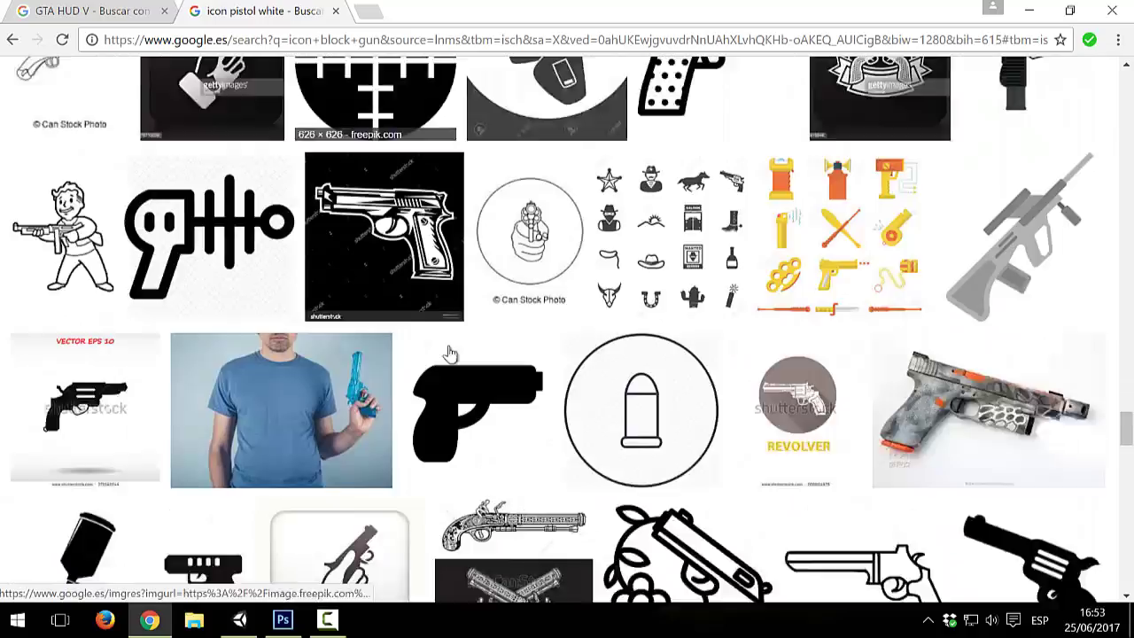
{"action": "scroll", "coordinate": [448, 354], "scroll_direction": "down", "scroll_amount": 5}
{"action": "scroll", "coordinate": [447, 355], "scroll_direction": "down", "scroll_amount": 5}
{"action": "scroll", "coordinate": [340, 379], "scroll_direction": "down", "scroll_amount": 3}
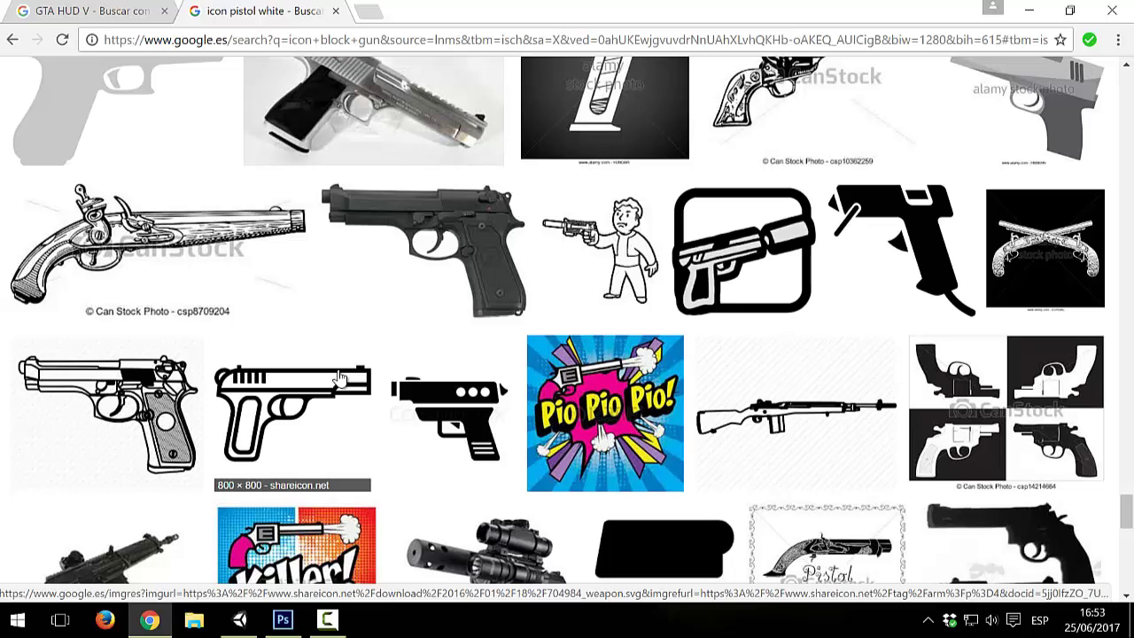
{"action": "left_click", "coordinate": [340, 379]}
{"action": "right_click", "coordinate": [342, 96]}
- Copy the pistol image and paste it into a new Photoshop layer named 'pistol'
{"action": "left_click", "coordinate": [380, 281]}
{"action": "left_click", "coordinate": [284, 620]}
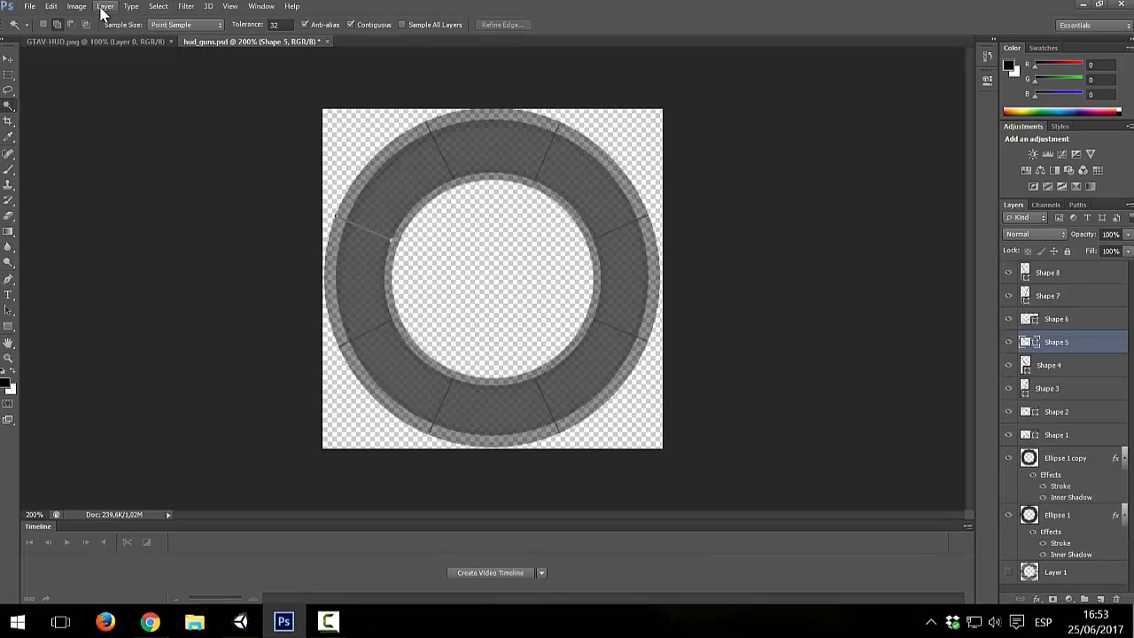
{"action": "left_click", "coordinate": [104, 12]}
{"action": "left_click", "coordinate": [383, 11]}
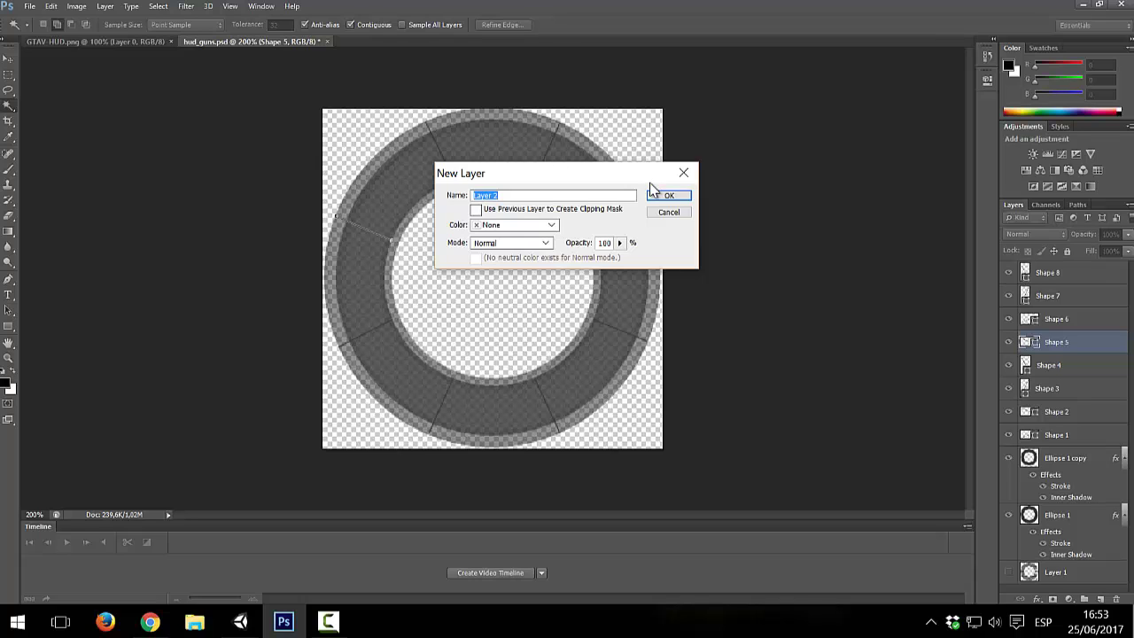
{"action": "type", "text": "pistol"}
{"action": "key", "text": "Return"}
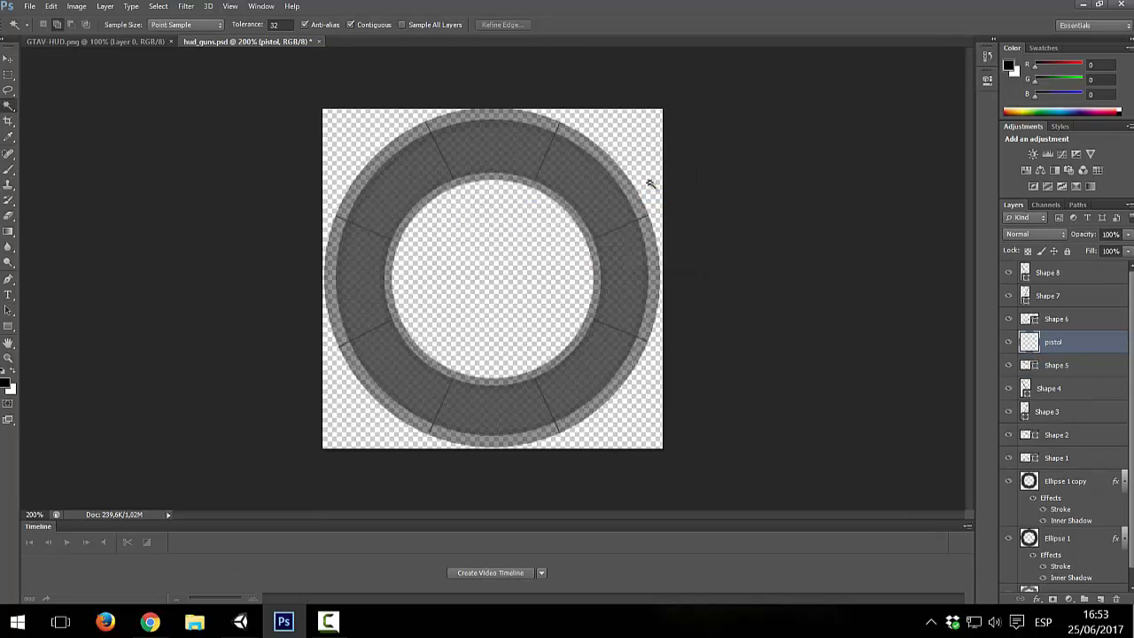
{"action": "key", "text": "ctrl+v"}
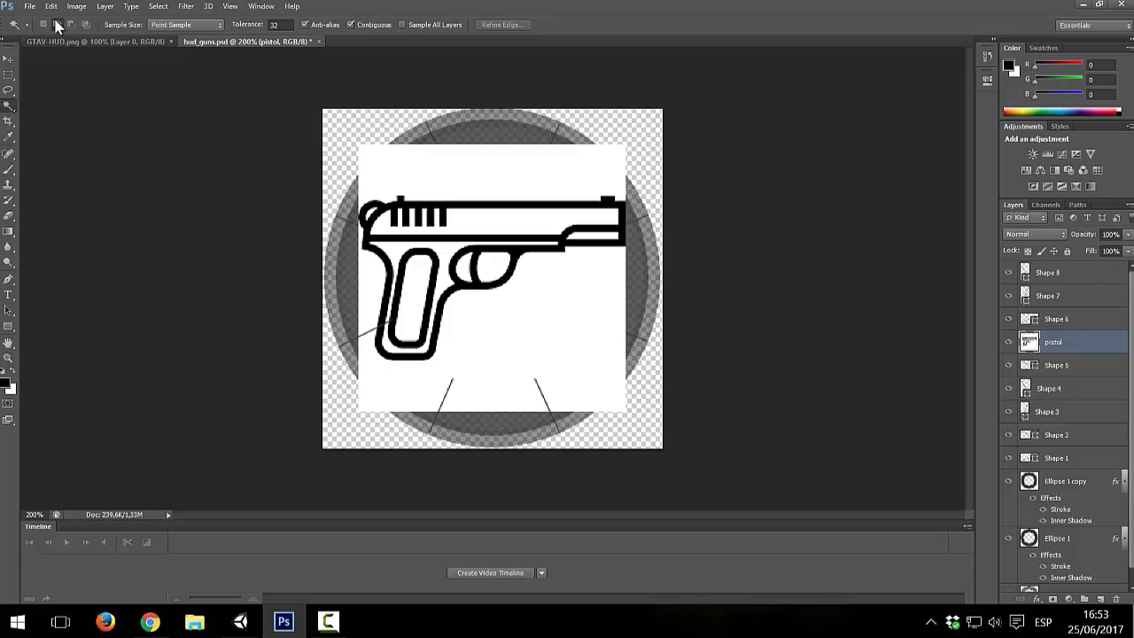
- Free Transform the pistol down to about 19% and move it into the ring's top segment
{"action": "left_click", "coordinate": [52, 6]}
{"action": "left_click", "coordinate": [177, 341]}
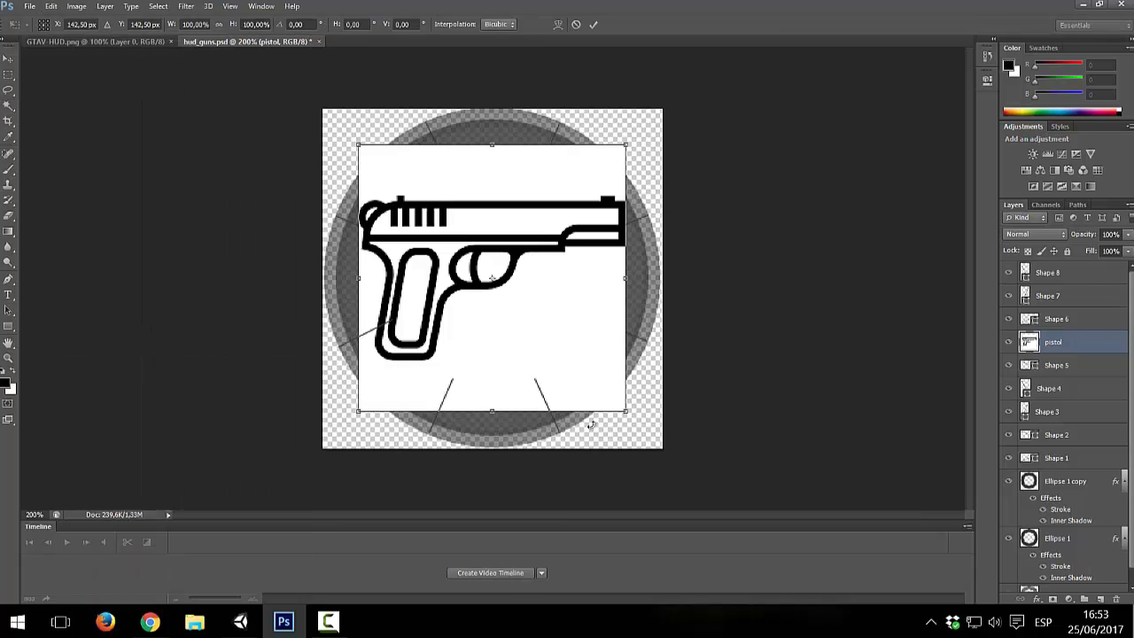
{"action": "mouse_move", "coordinate": [586, 387]}
{"action": "left_mouse_down"}
{"action": "mouse_move", "coordinate": [456, 268]}
{"action": "mouse_move", "coordinate": [435, 228]}
{"action": "mouse_move", "coordinate": [417, 225]}
{"action": "mouse_move", "coordinate": [507, 158]}
{"action": "mouse_move", "coordinate": [500, 134]}
{"action": "left_mouse_up"}
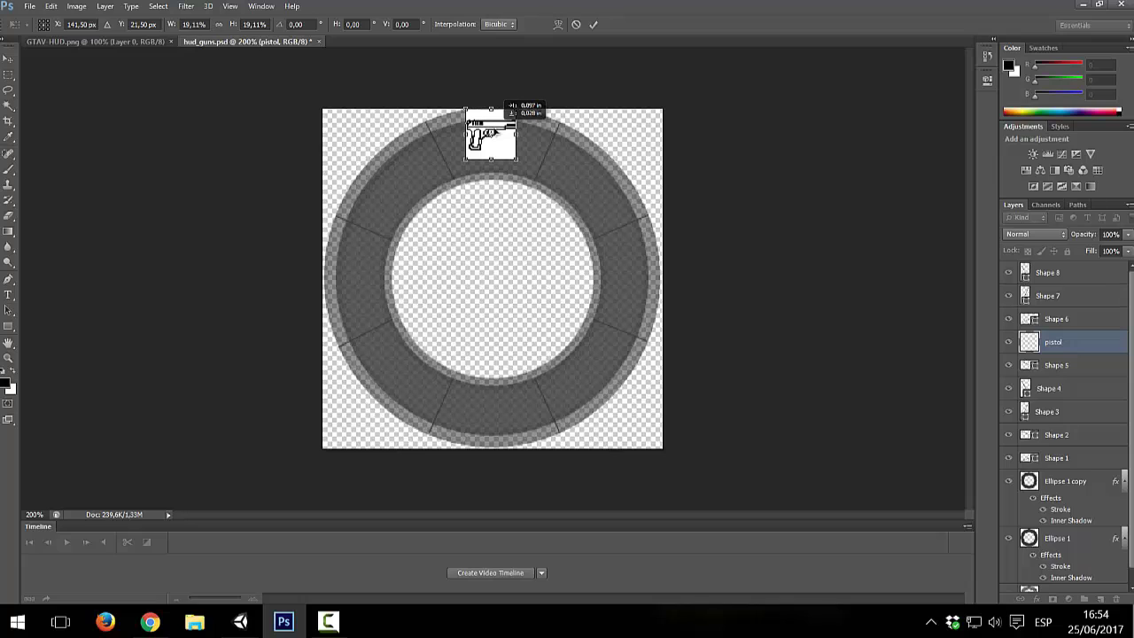
{"action": "left_click_drag", "start_coordinate": [496, 131], "coordinate": [502, 137]}
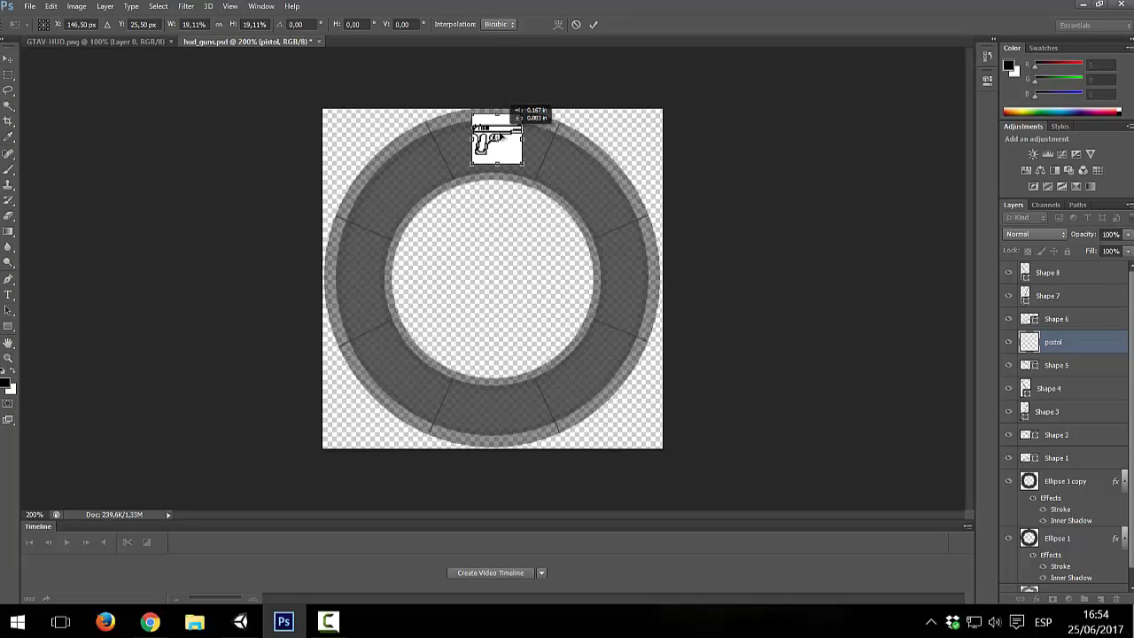
- Commit the pistol's new size and position, then deselect so only the pistol shape remains
{"action": "key", "text": "Return"}
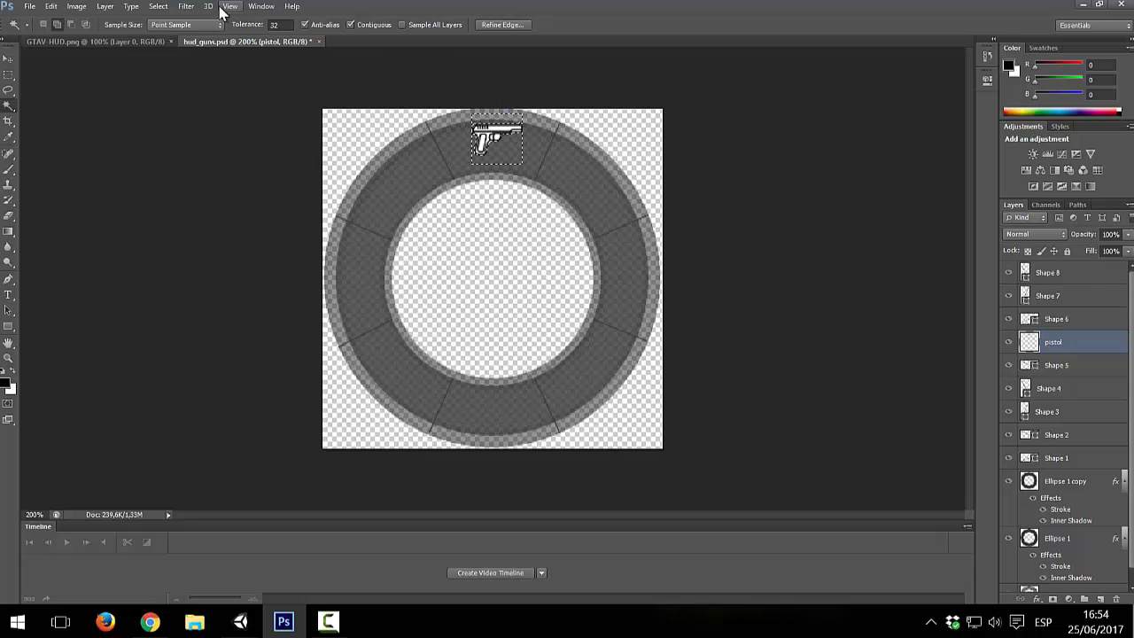
{"action": "left_click", "coordinate": [158, 8]}
{"action": "left_click", "coordinate": [182, 39]}
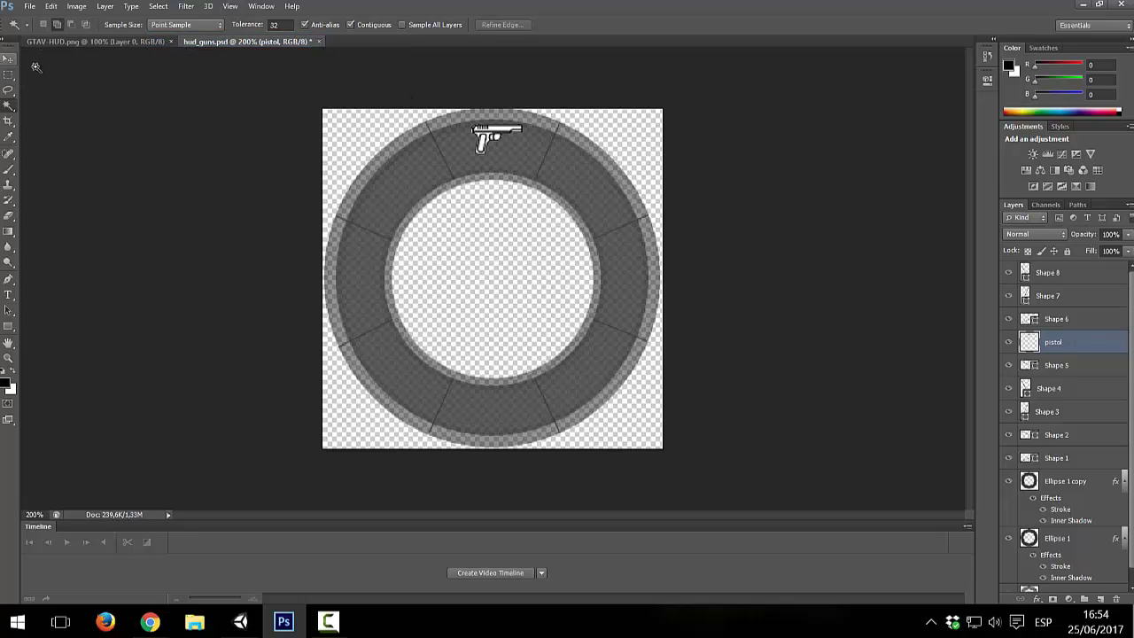
{"action": "left_click", "coordinate": [105, 7]}
{"action": "mouse_move", "coordinate": [162, 87]}
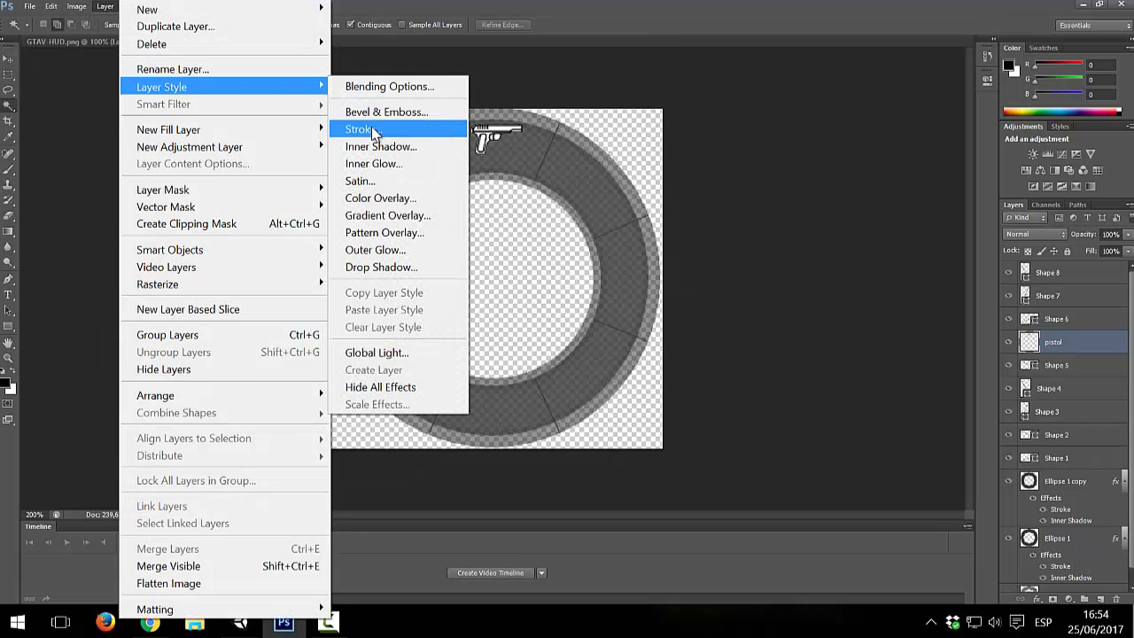
- Add a Stroke layer style of size 2 px in near-black to the pistol layer
{"action": "left_click", "coordinate": [376, 130]}
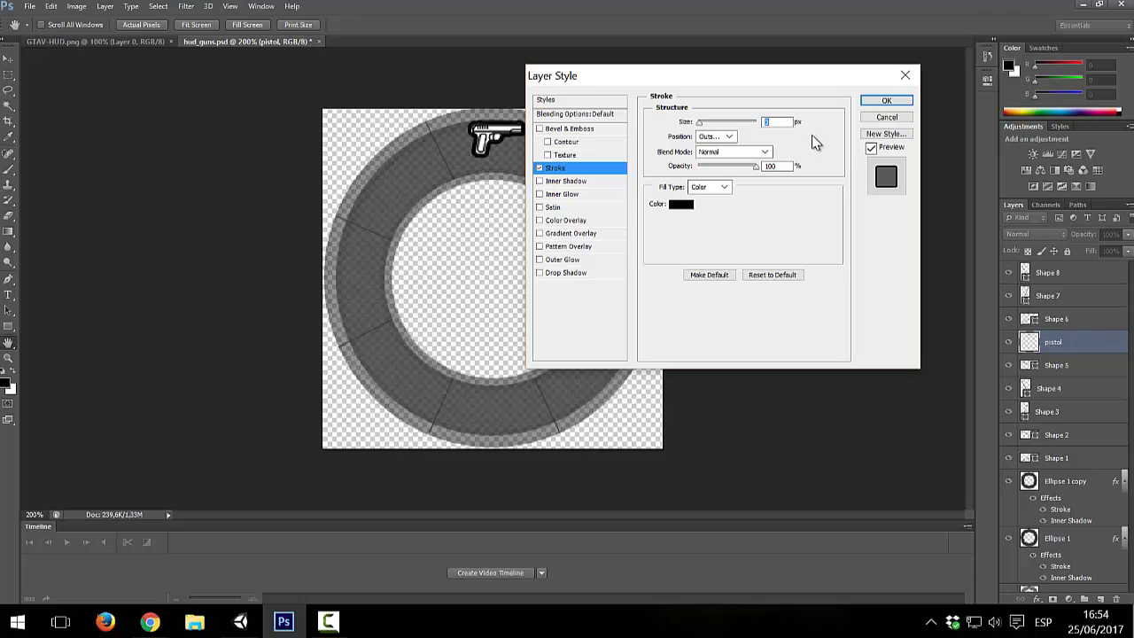
{"action": "left_click_drag", "start_coordinate": [770, 82], "coordinate": [872, 96]}
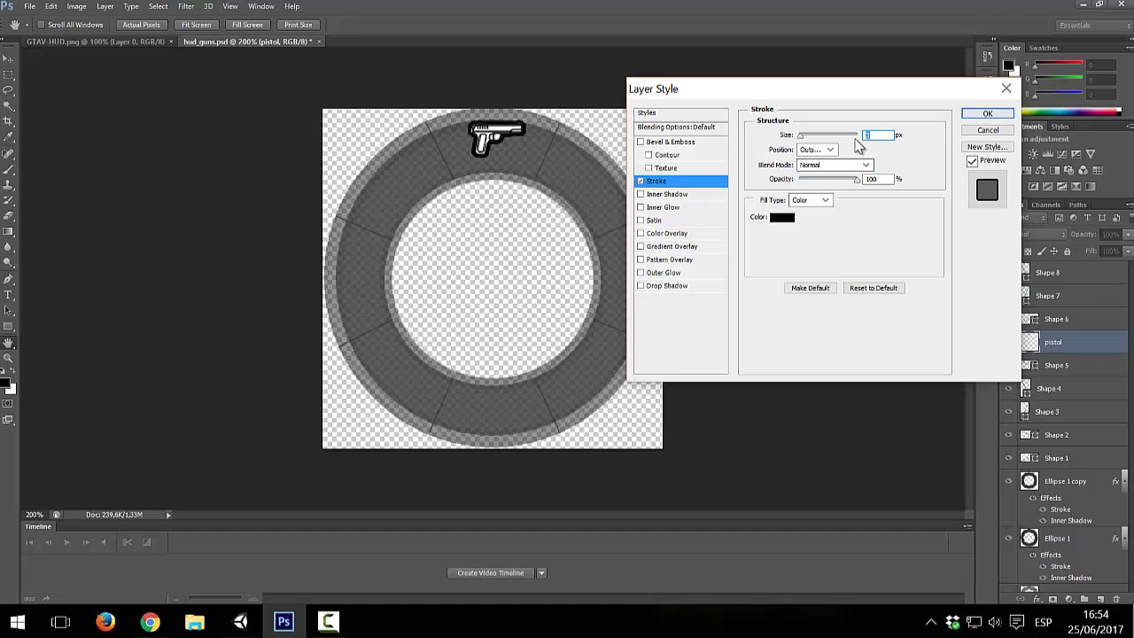
{"action": "type", "text": "2"}
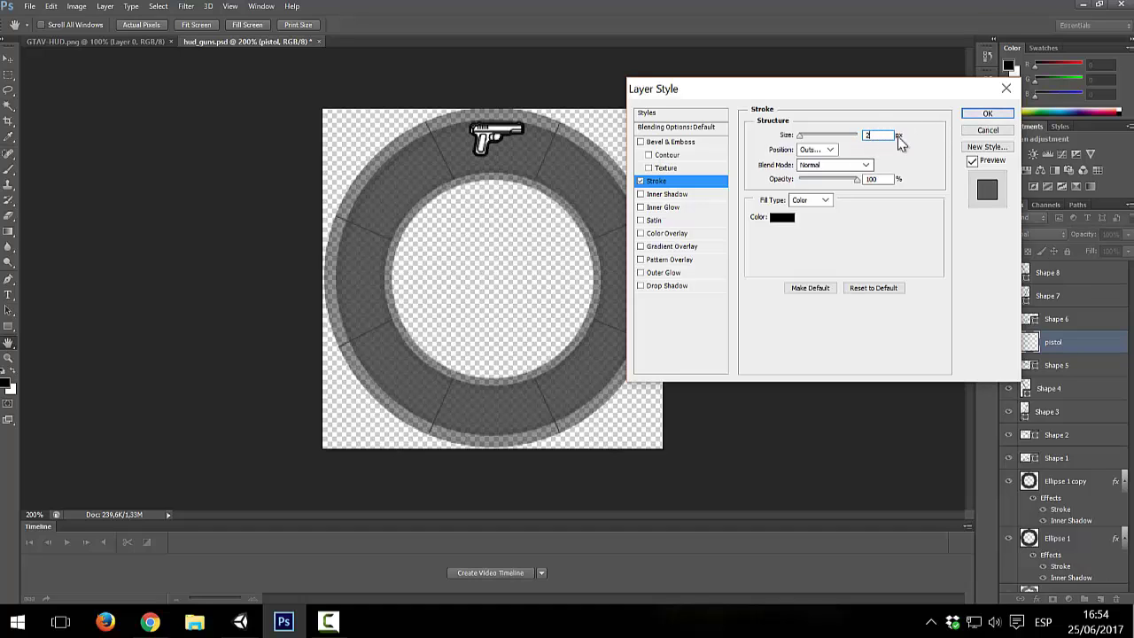
{"action": "left_click", "coordinate": [783, 221]}
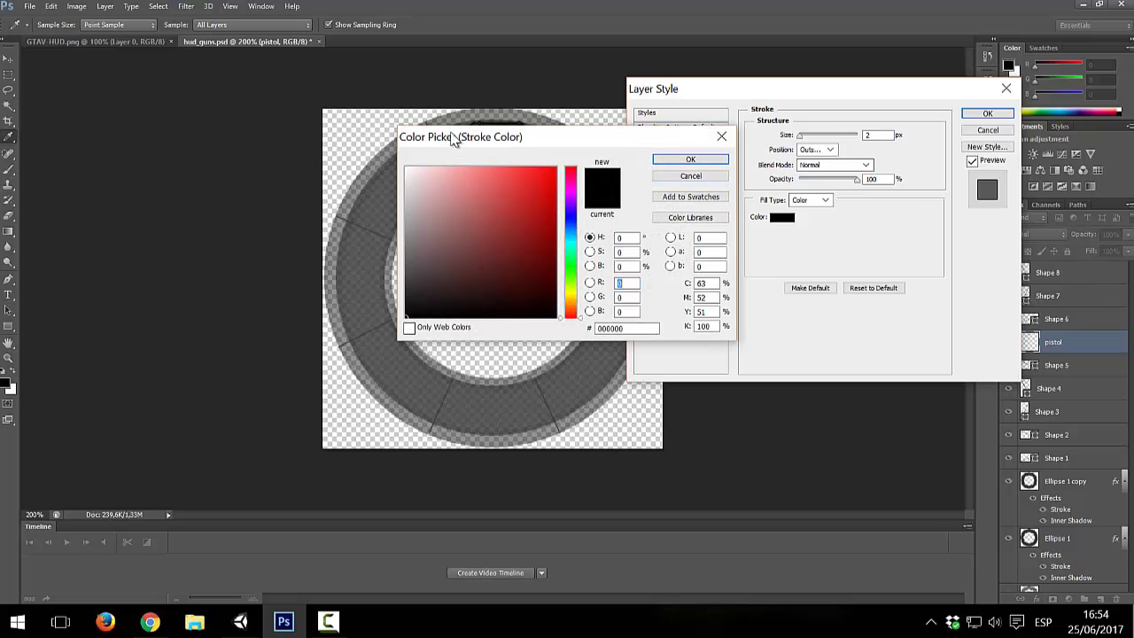
{"action": "left_click_drag", "start_coordinate": [453, 140], "coordinate": [635, 166]}
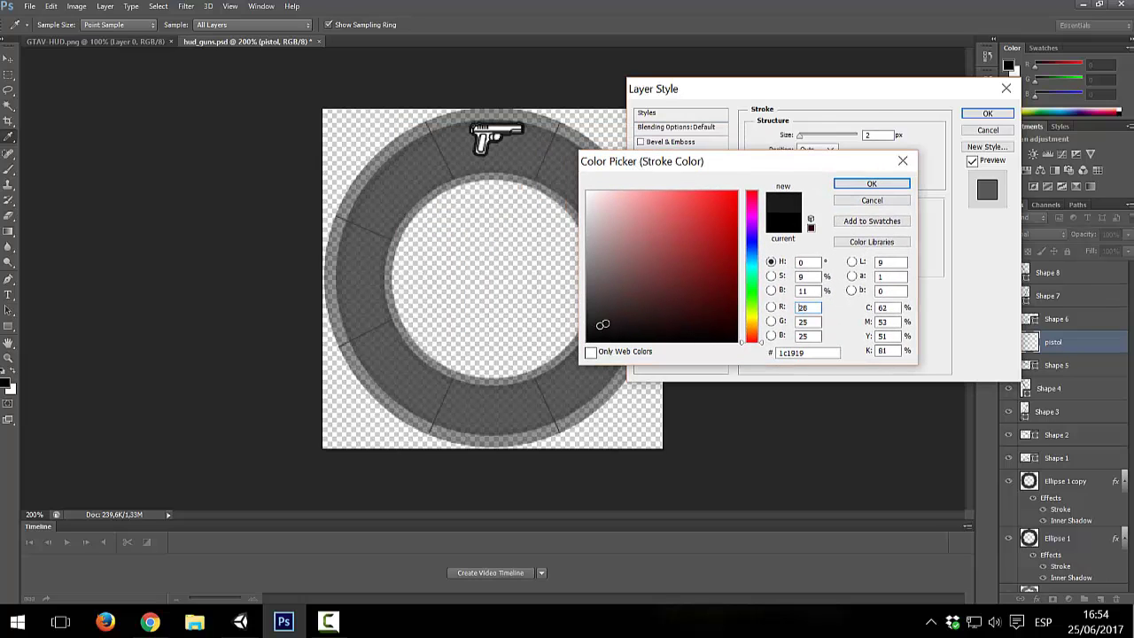
{"action": "left_click_drag", "start_coordinate": [603, 312], "coordinate": [594, 287]}
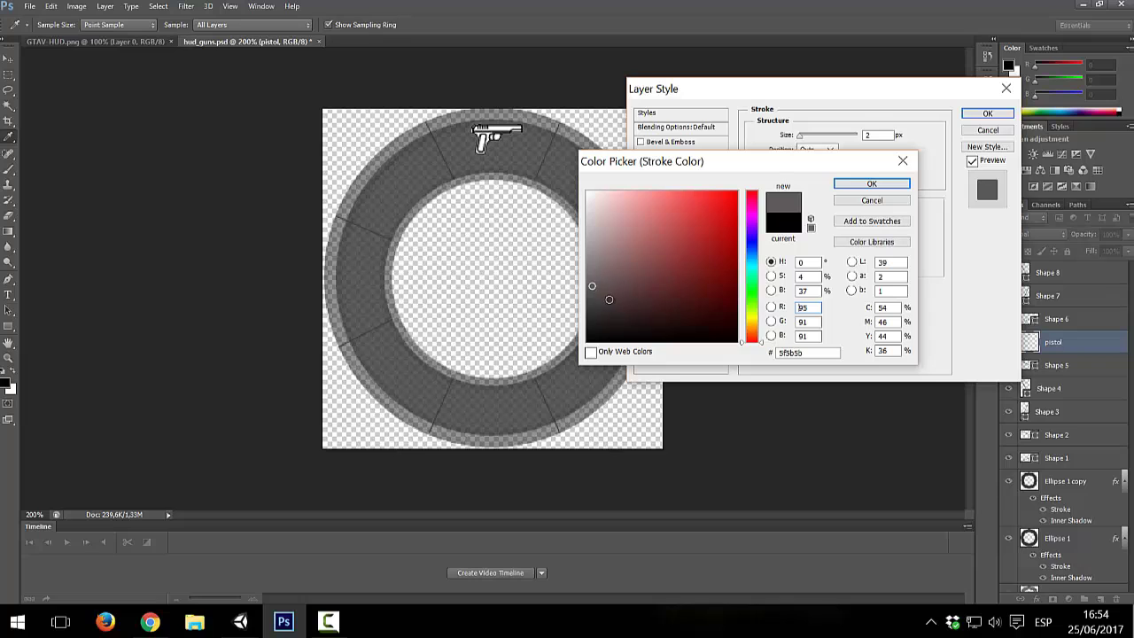
{"action": "left_click", "coordinate": [606, 308]}
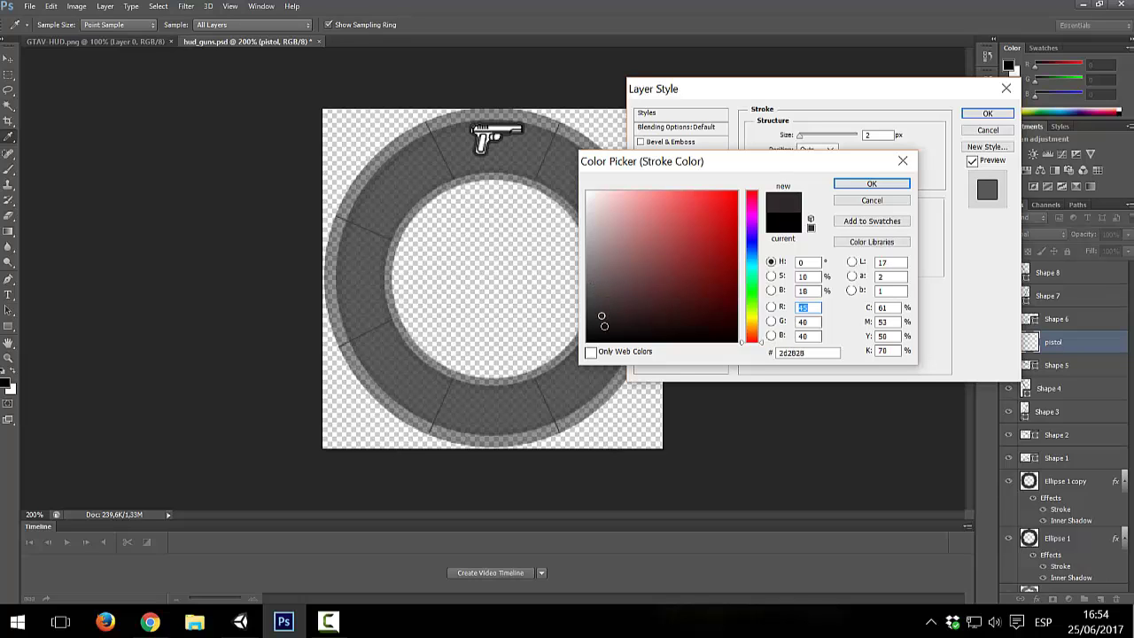
{"action": "left_click", "coordinate": [604, 330]}
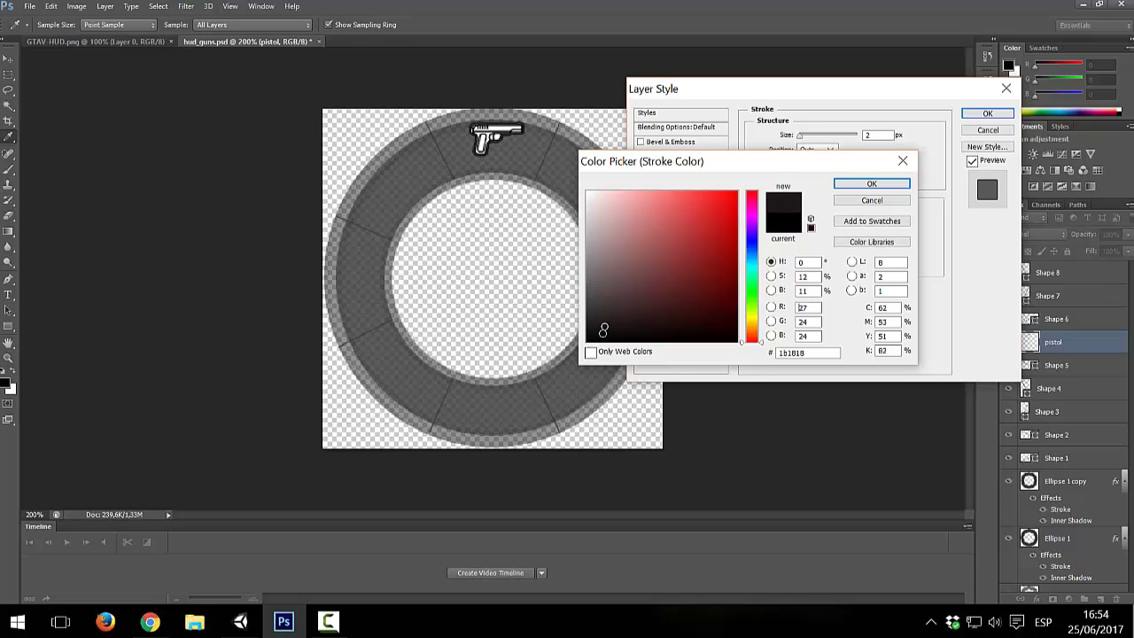
{"action": "left_click", "coordinate": [872, 184]}
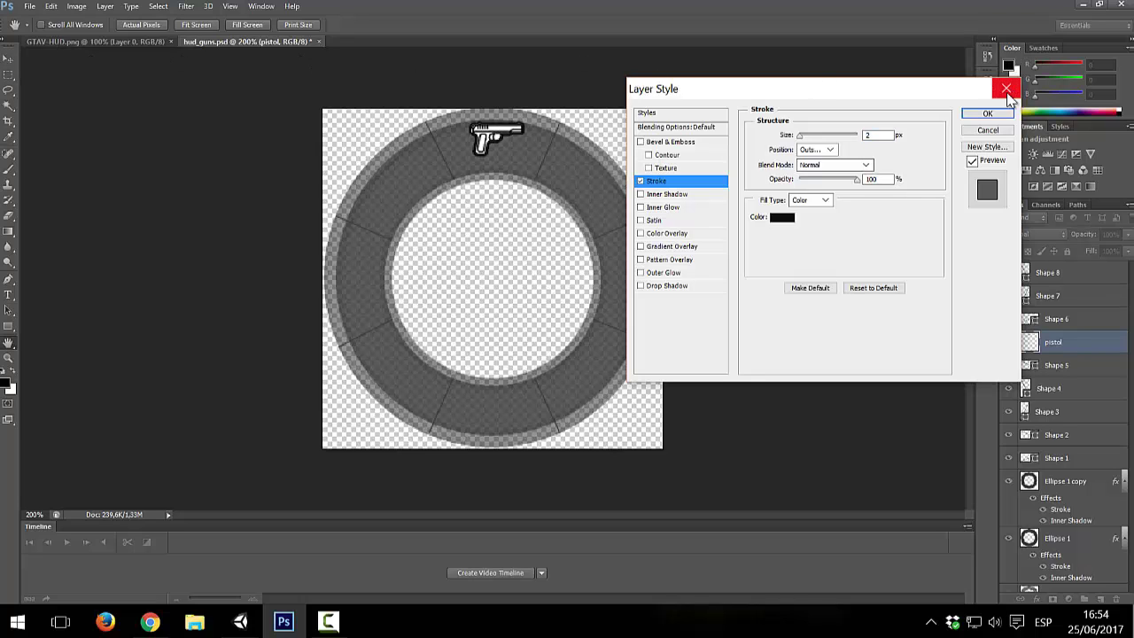
{"action": "left_click", "coordinate": [984, 113]}
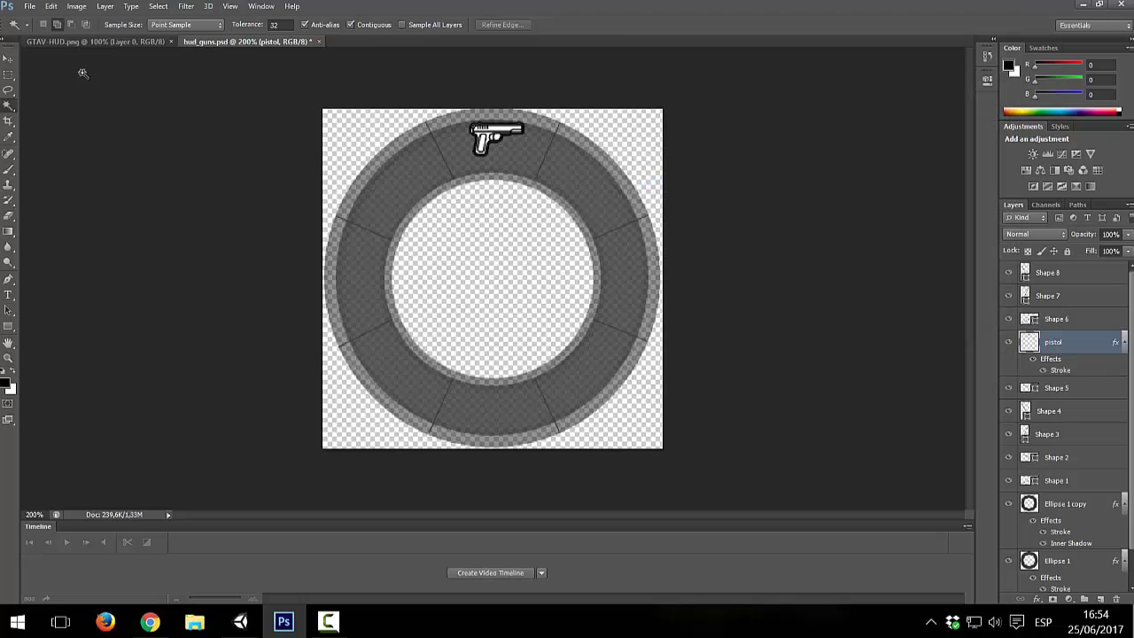
- Nudge the pistol with the Move tool to centre it in the top segment and zoom in
{"action": "left_click", "coordinate": [9, 65]}
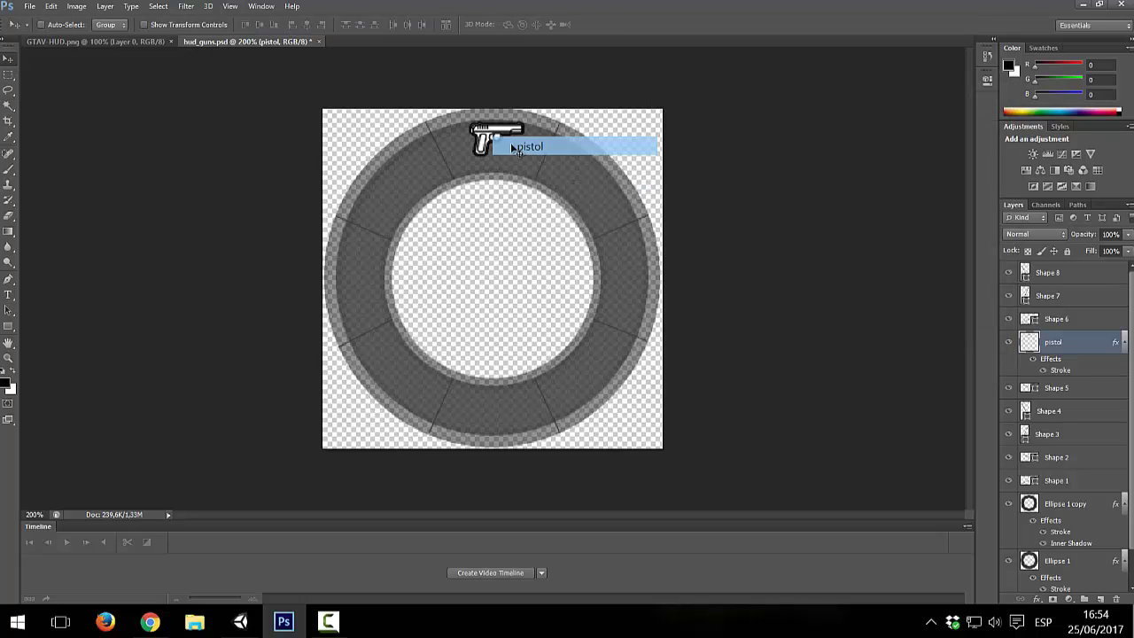
{"action": "left_click_drag", "start_coordinate": [498, 140], "coordinate": [487, 145]}
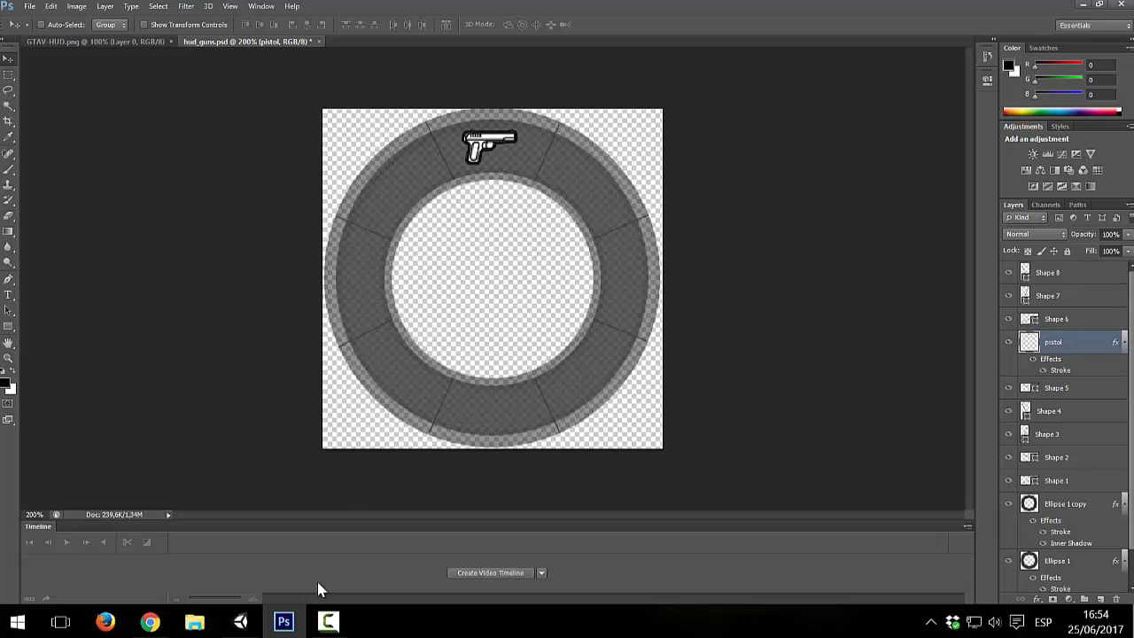
{"action": "key", "text": "w"}
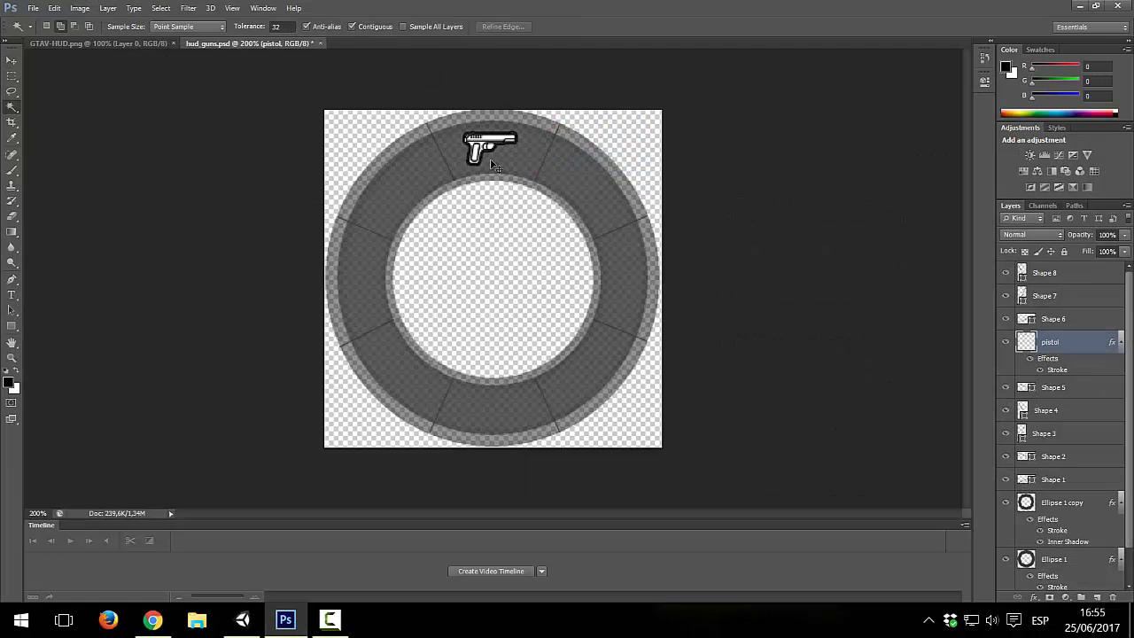
{"action": "key", "text": "ctrl+plus"}
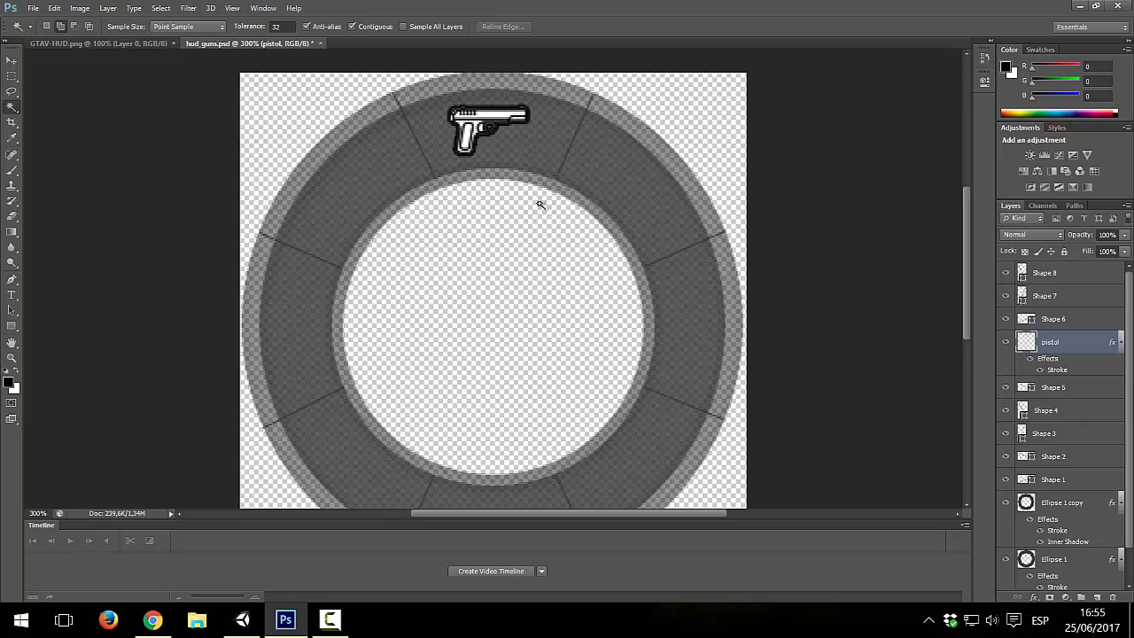
{"action": "scroll", "coordinate": [539, 205], "scroll_direction": "down", "scroll_amount": 2}
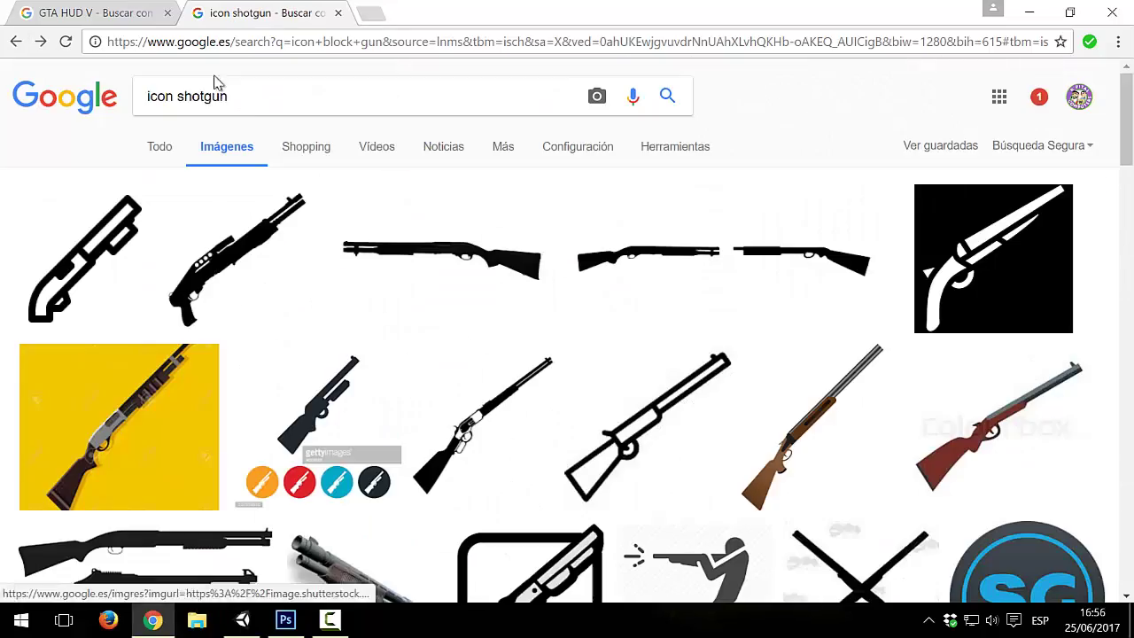
- Change the image search query from the previous weapon to 'uzi'
{"action": "type", "text": "white"}
{"action": "key", "text": "Return"}
{"action": "left_click_drag", "start_coordinate": [174, 97], "coordinate": [229, 100]}
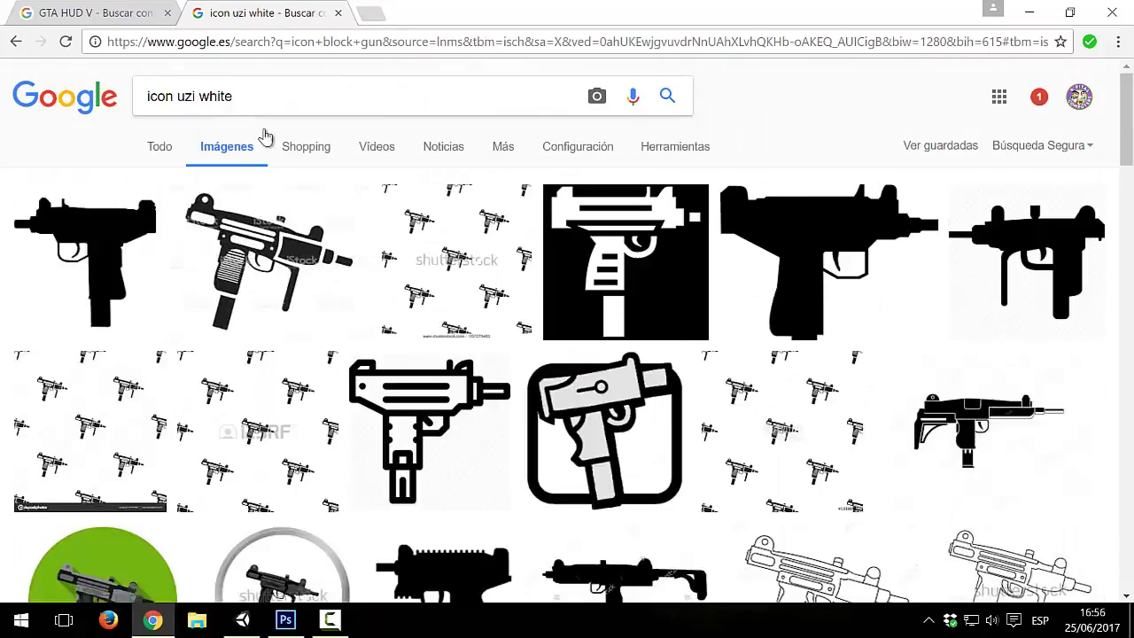
{"action": "key", "text": "ctrl+v"}
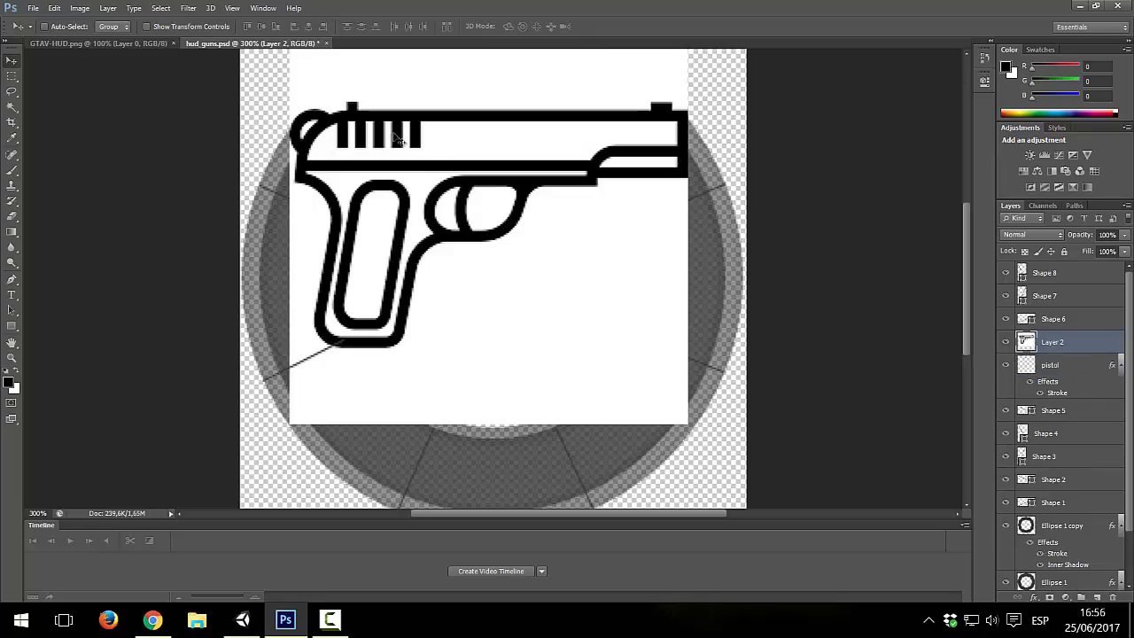
{"action": "key", "text": "ctrl+z"}
{"action": "left_click", "coordinate": [108, 8]}
{"action": "type", "text": "uzi"}
{"action": "key", "text": "Return"}
{"action": "key", "text": "ctrl+v"}
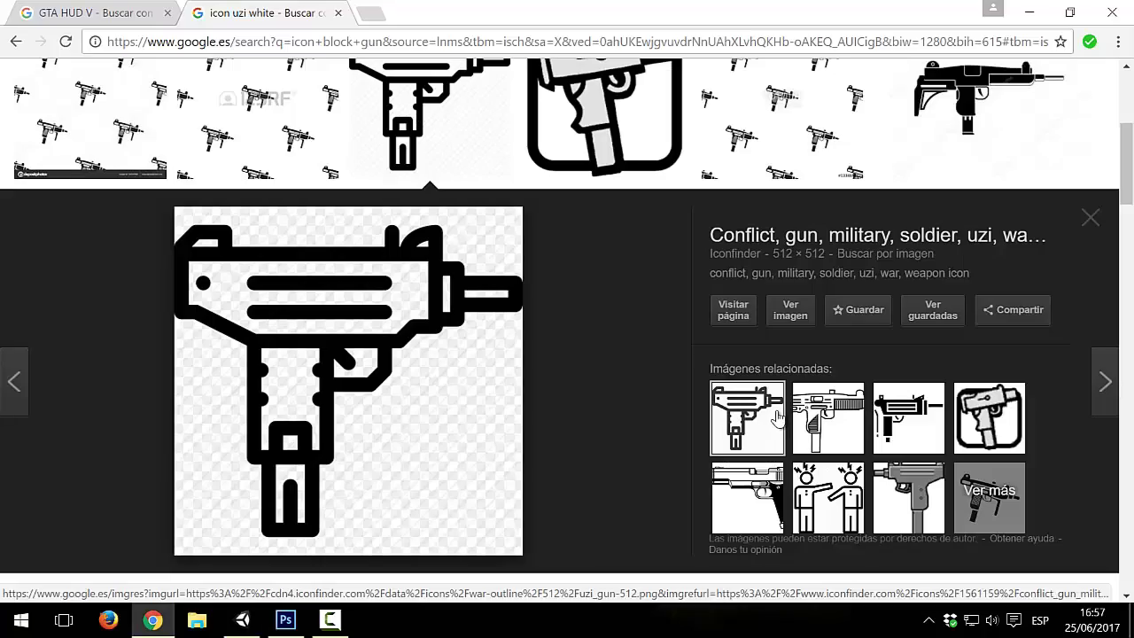
- Browse the uzi image results and preview a larger uzi image
{"action": "scroll", "coordinate": [571, 443], "scroll_direction": "down", "scroll_amount": 3}
{"action": "scroll", "coordinate": [567, 436], "scroll_direction": "down", "scroll_amount": 5}
{"action": "scroll", "coordinate": [567, 436], "scroll_direction": "down", "scroll_amount": 4}
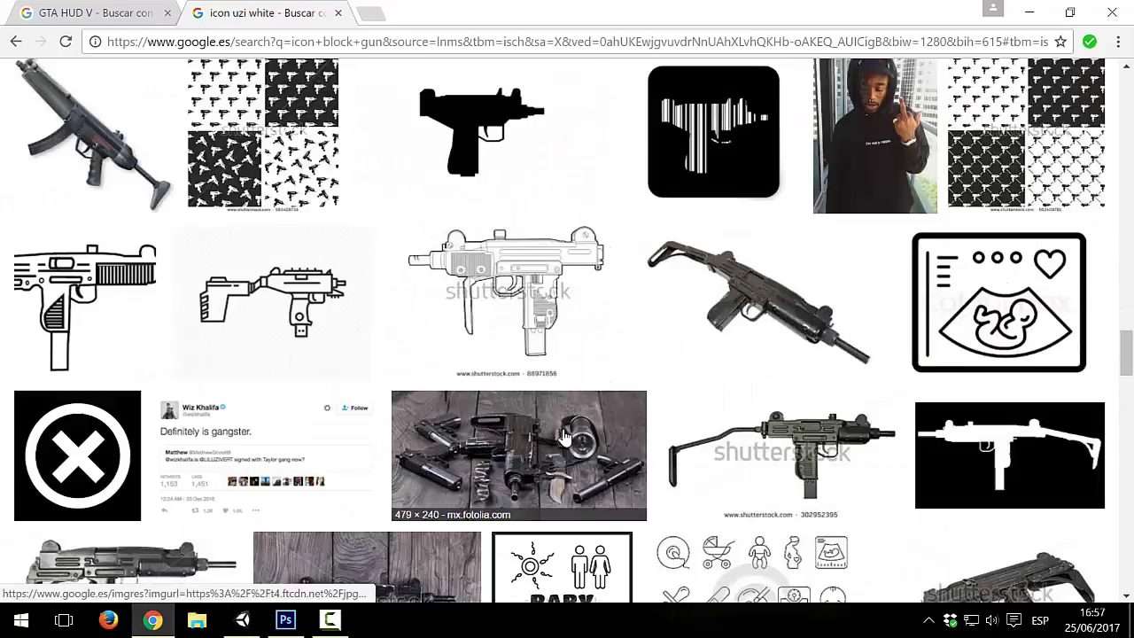
{"action": "scroll", "coordinate": [567, 436], "scroll_direction": "down", "scroll_amount": 4}
{"action": "scroll", "coordinate": [287, 355], "scroll_direction": "down", "scroll_amount": 4}
{"action": "scroll", "coordinate": [429, 307], "scroll_direction": "down", "scroll_amount": 4}
{"action": "scroll", "coordinate": [429, 307], "scroll_direction": "up", "scroll_amount": 5}
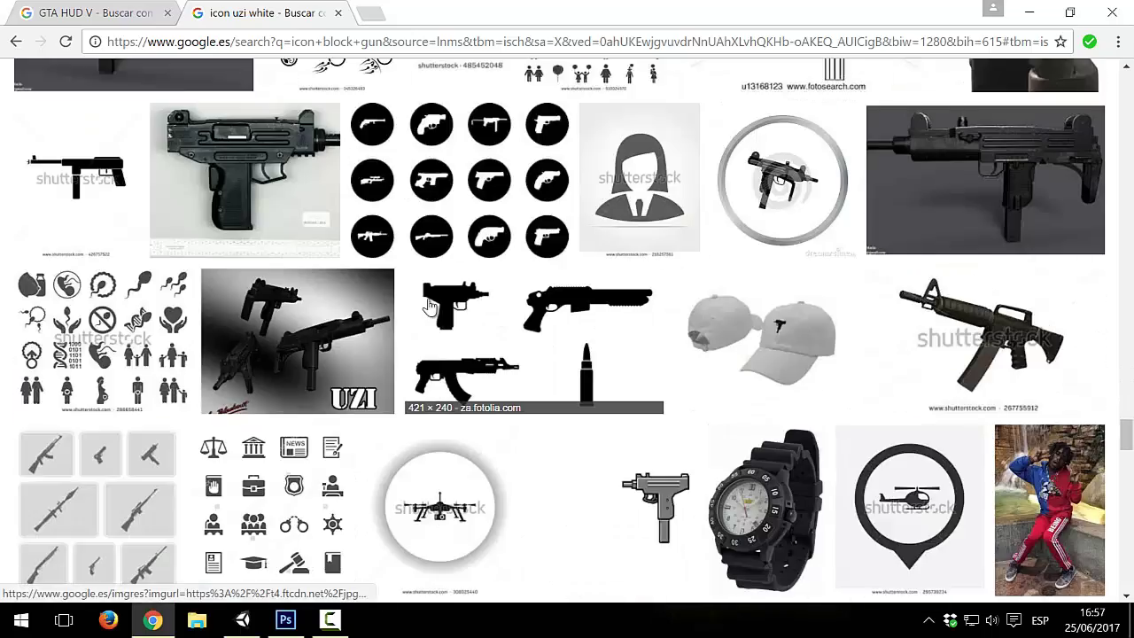
{"action": "scroll", "coordinate": [399, 266], "scroll_direction": "up", "scroll_amount": 5}
{"action": "scroll", "coordinate": [354, 355], "scroll_direction": "up", "scroll_amount": 5}
{"action": "scroll", "coordinate": [709, 265], "scroll_direction": "up", "scroll_amount": 5}
{"action": "scroll", "coordinate": [1063, 178], "scroll_direction": "down", "scroll_amount": 2}
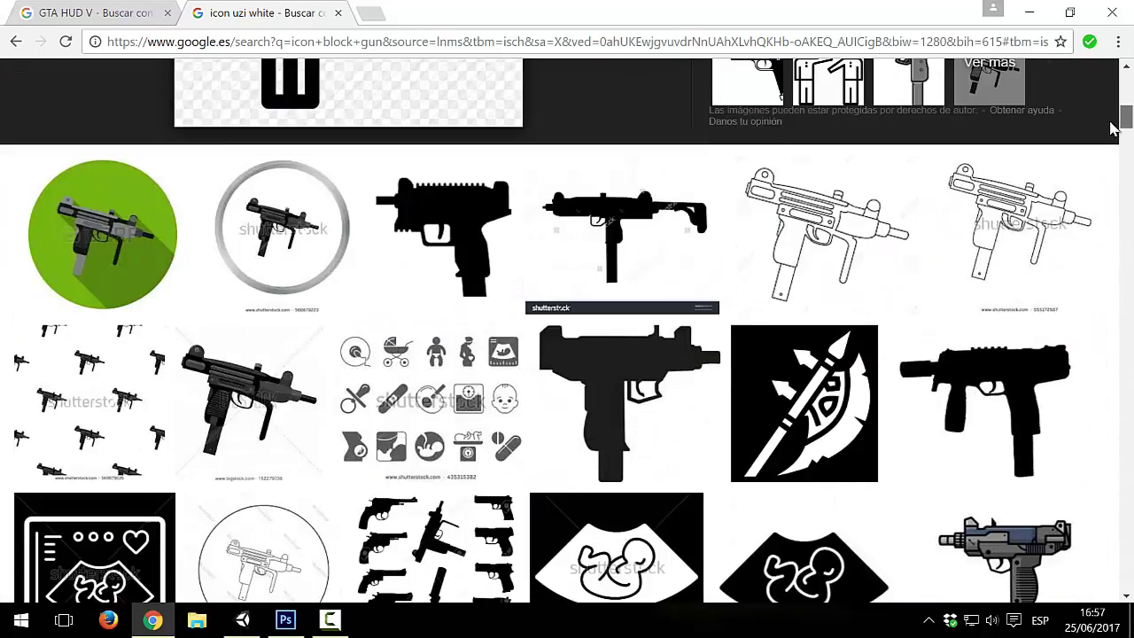
{"action": "left_click", "coordinate": [824, 239]}
- Copy the simple black Noun Project uzi icon and switch back to Photoshop
{"action": "scroll", "coordinate": [749, 347], "scroll_direction": "down", "scroll_amount": 5}
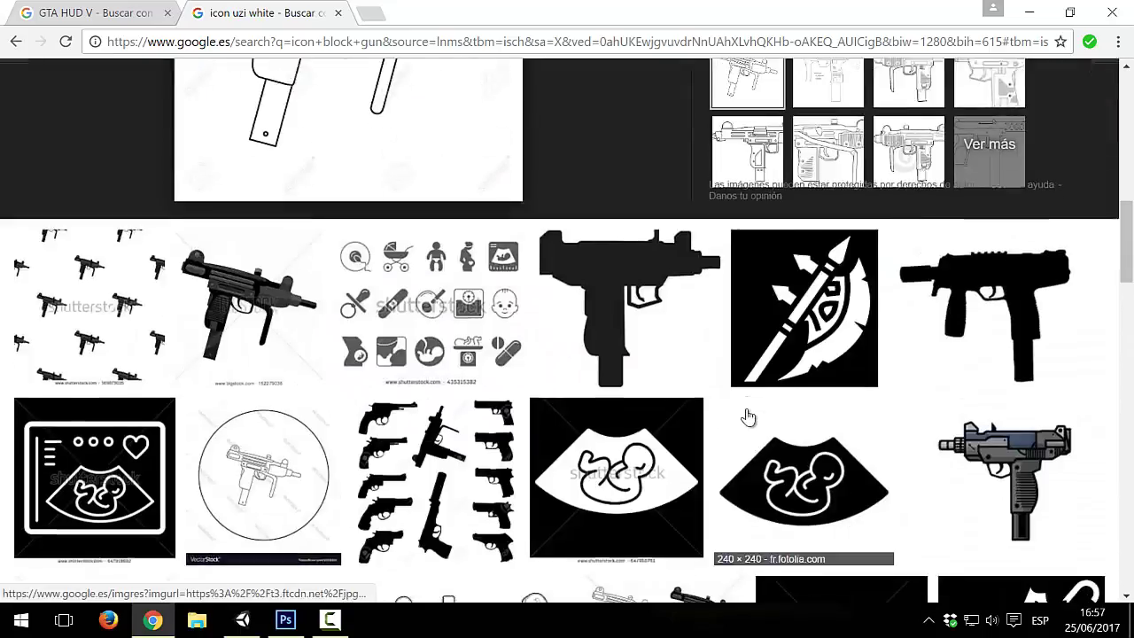
{"action": "scroll", "coordinate": [750, 347], "scroll_direction": "down", "scroll_amount": 5}
{"action": "scroll", "coordinate": [753, 310], "scroll_direction": "down", "scroll_amount": 5}
{"action": "scroll", "coordinate": [763, 215], "scroll_direction": "down", "scroll_amount": 5}
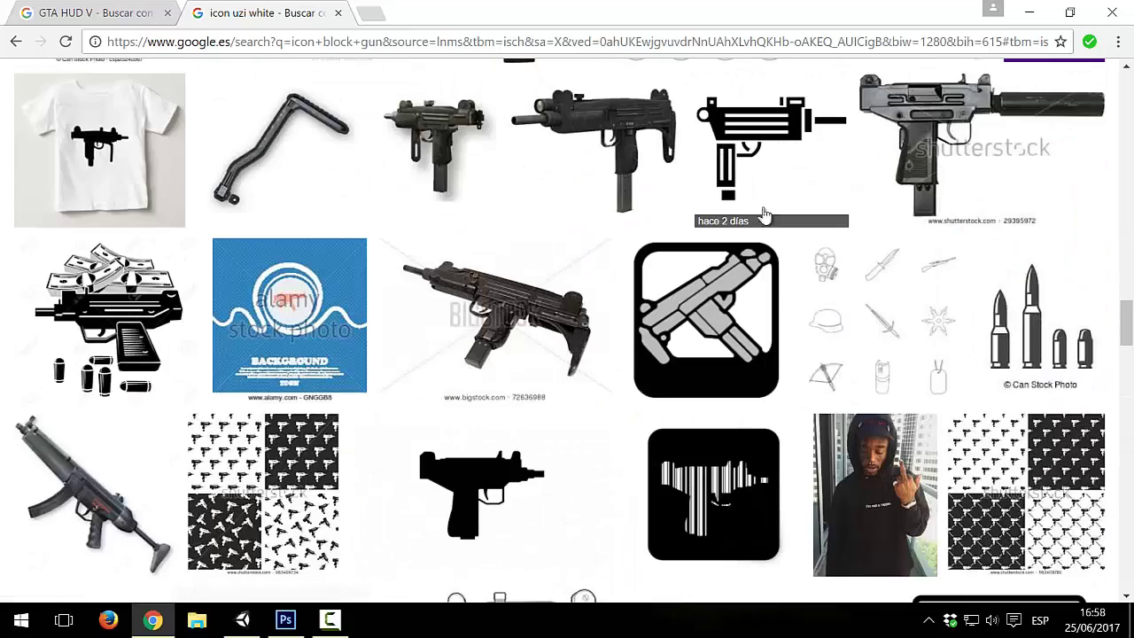
{"action": "left_click", "coordinate": [759, 130]}
{"action": "right_click", "coordinate": [304, 342]}
{"action": "left_click", "coordinate": [443, 260]}
{"action": "key", "text": "alt+Tab"}
- Abandon the earlier inverted, shrunk paste and close the scratch document without saving
{"action": "key", "text": "ctrl+Tab"}
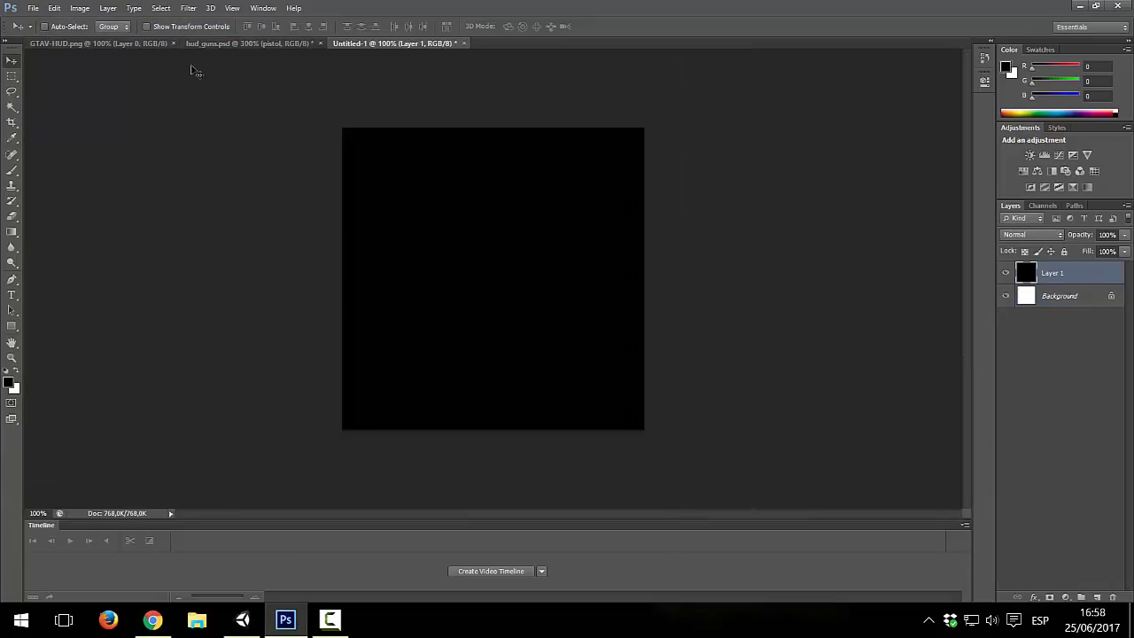
{"action": "left_click", "coordinate": [80, 8]}
{"action": "left_click", "coordinate": [355, 254]}
{"action": "left_click", "coordinate": [54, 8]}
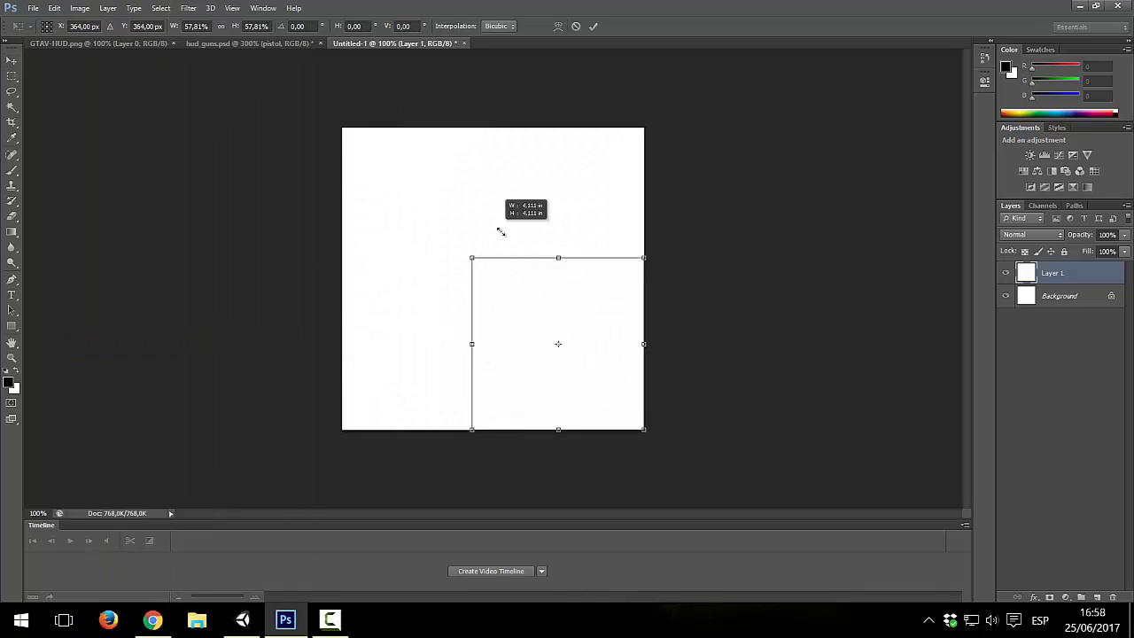
{"action": "left_click_drag", "start_coordinate": [499, 228], "coordinate": [455, 200]}
{"action": "key", "text": "ctrl+alt+z"}
{"action": "key", "text": "ctrl+alt+z"}
{"action": "left_click", "coordinate": [463, 42]}
{"action": "left_click", "coordinate": [571, 240]}
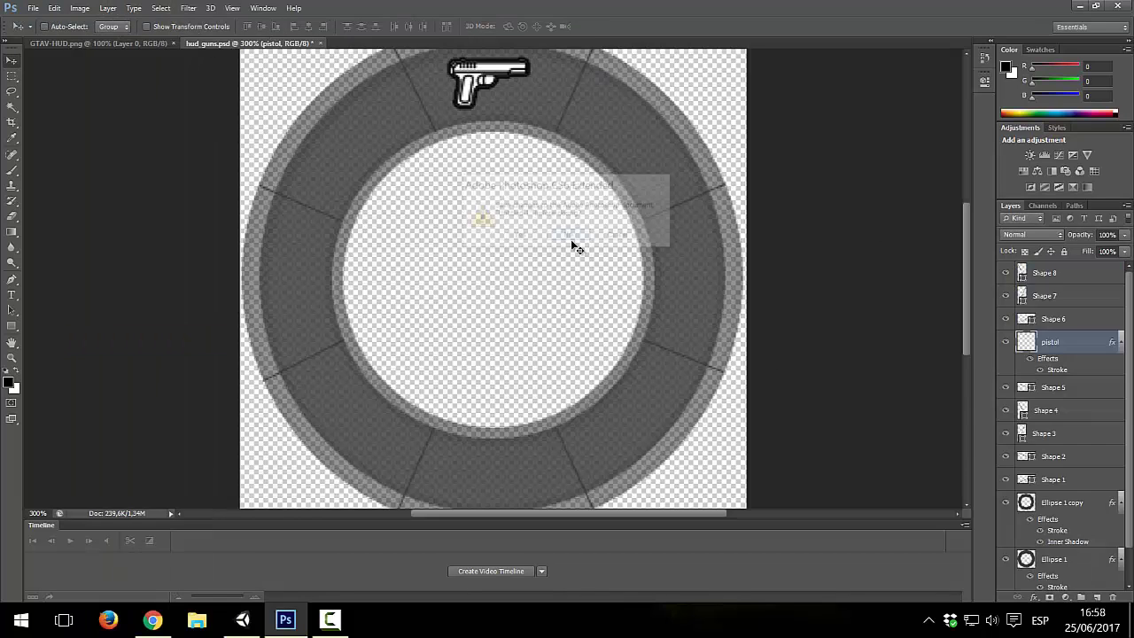
- Paste a screenshot of the browser's uzi preview into a new document and copy the uzi area
{"action": "key", "text": "alt+Tab"}
{"action": "key", "text": "Print"}
{"action": "key", "text": "alt+Tab"}
{"action": "key", "text": "ctrl+n"}
{"action": "key", "text": "Return"}
{"action": "key", "text": "ctrl+v"}
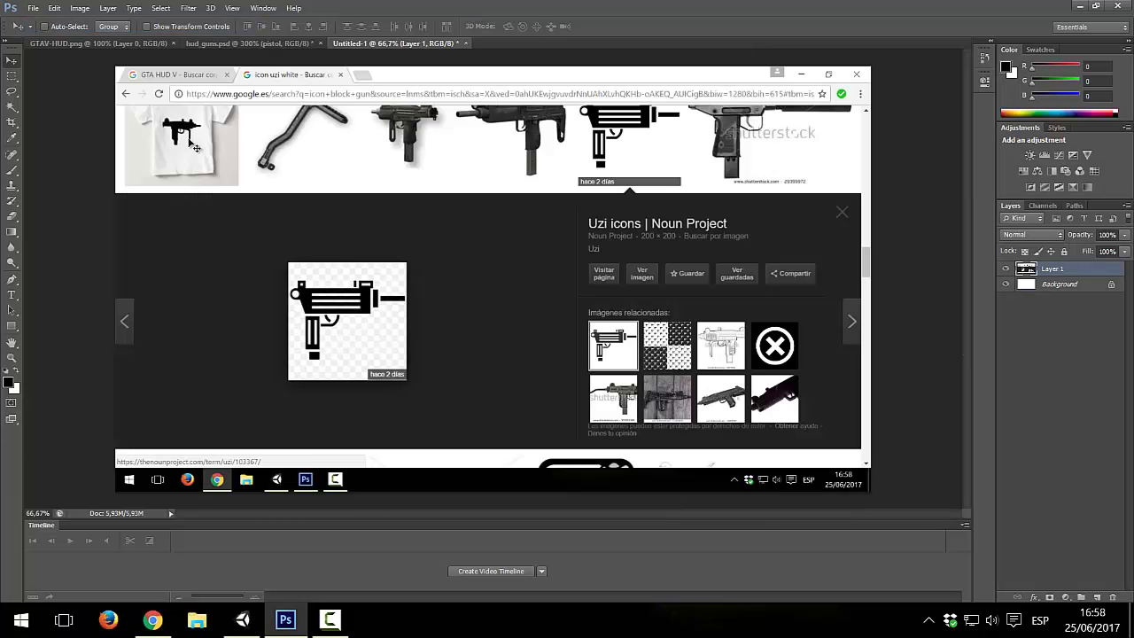
{"action": "left_click_drag", "start_coordinate": [287, 258], "coordinate": [432, 381]}
{"action": "key", "text": "ctrl+c"}
- Paste the uzi into its own new document and invert it to white on black
{"action": "key", "text": "ctrl+n"}
{"action": "key", "text": "Return"}
{"action": "key", "text": "ctrl+v"}
{"action": "left_click", "coordinate": [79, 8]}
{"action": "left_click", "coordinate": [297, 245]}
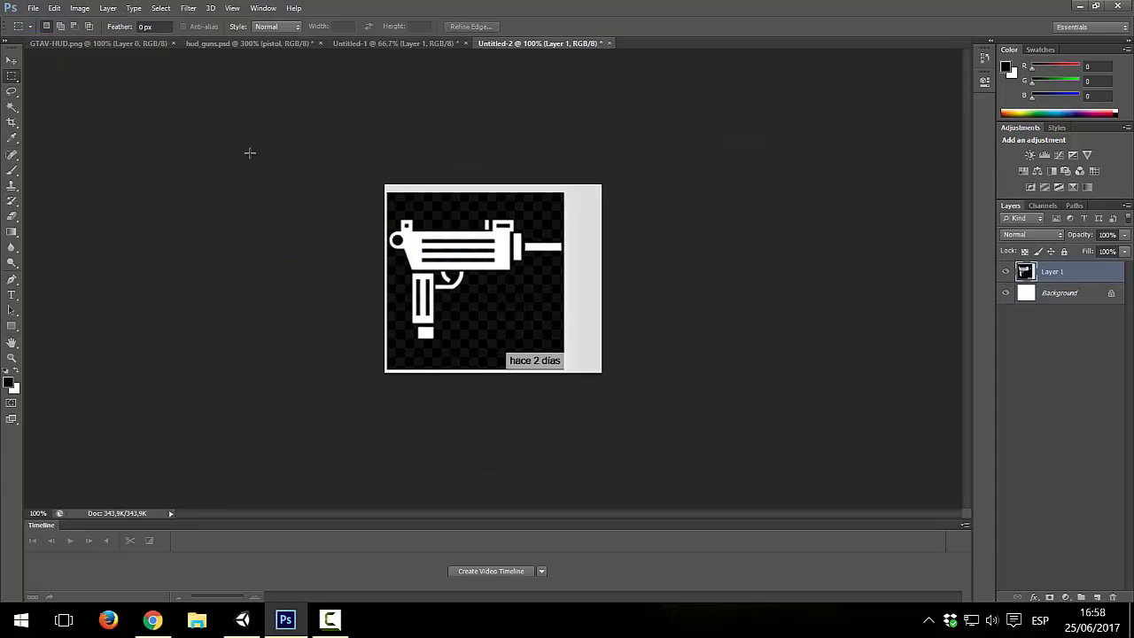
- Magic-wand the white gun shapes on Layer 1 and delete the background around them
{"action": "key", "text": "w"}
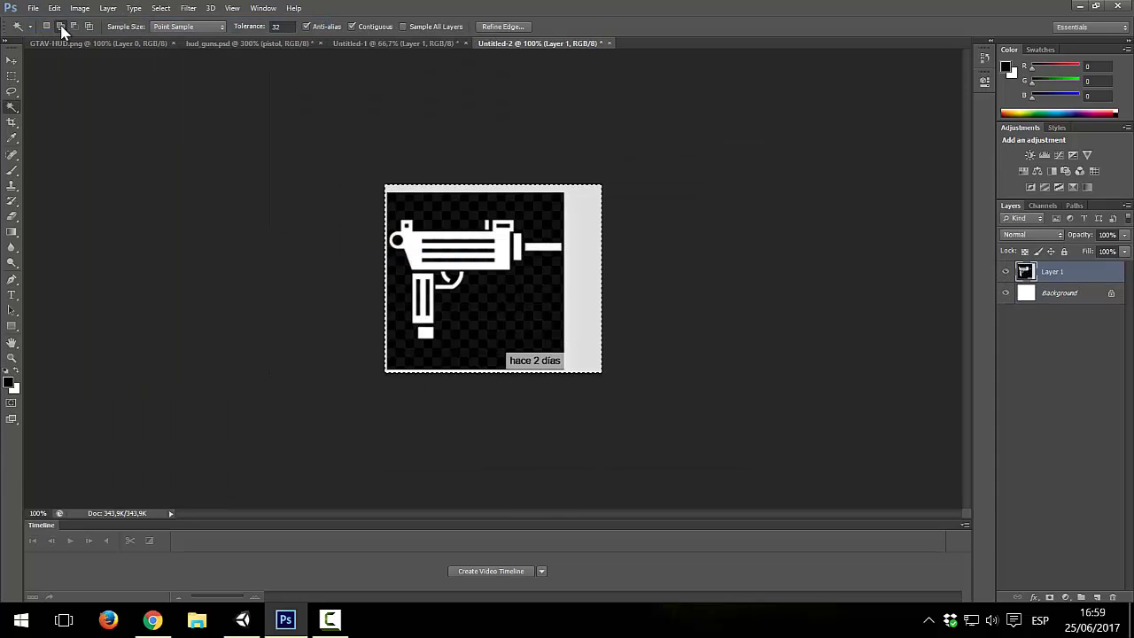
{"action": "left_click", "coordinate": [471, 192]}
{"action": "left_click", "coordinate": [1052, 293]}
{"action": "key", "text": "Delete"}
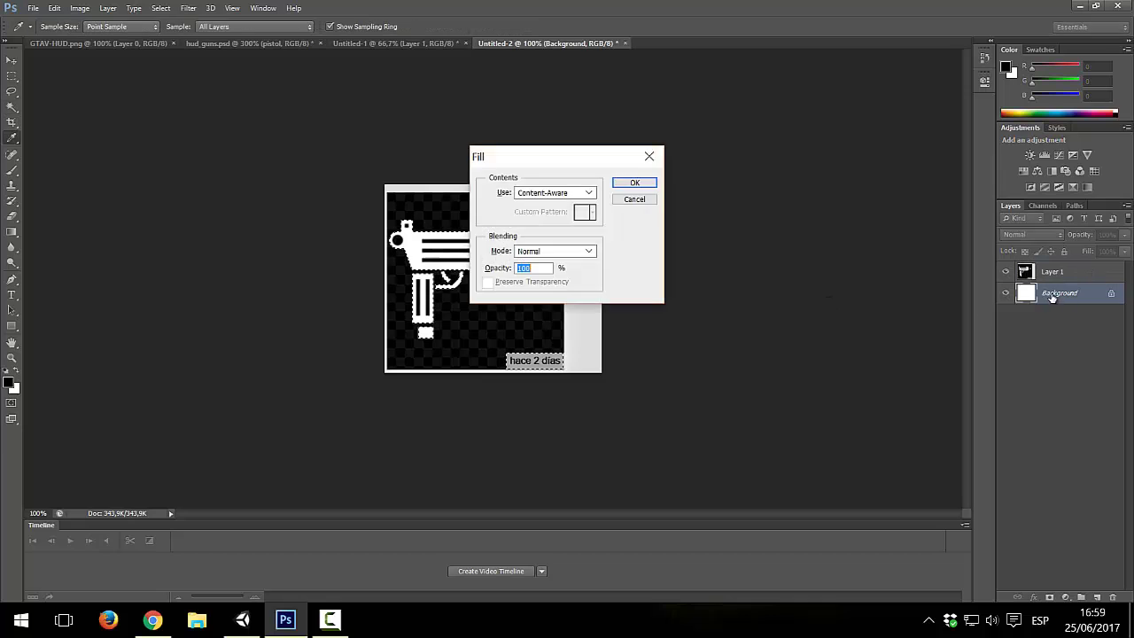
{"action": "key", "text": "Escape"}
{"action": "left_click", "coordinate": [1052, 271]}
{"action": "left_click", "coordinate": [160, 8]}
{"action": "left_click", "coordinate": [192, 75]}
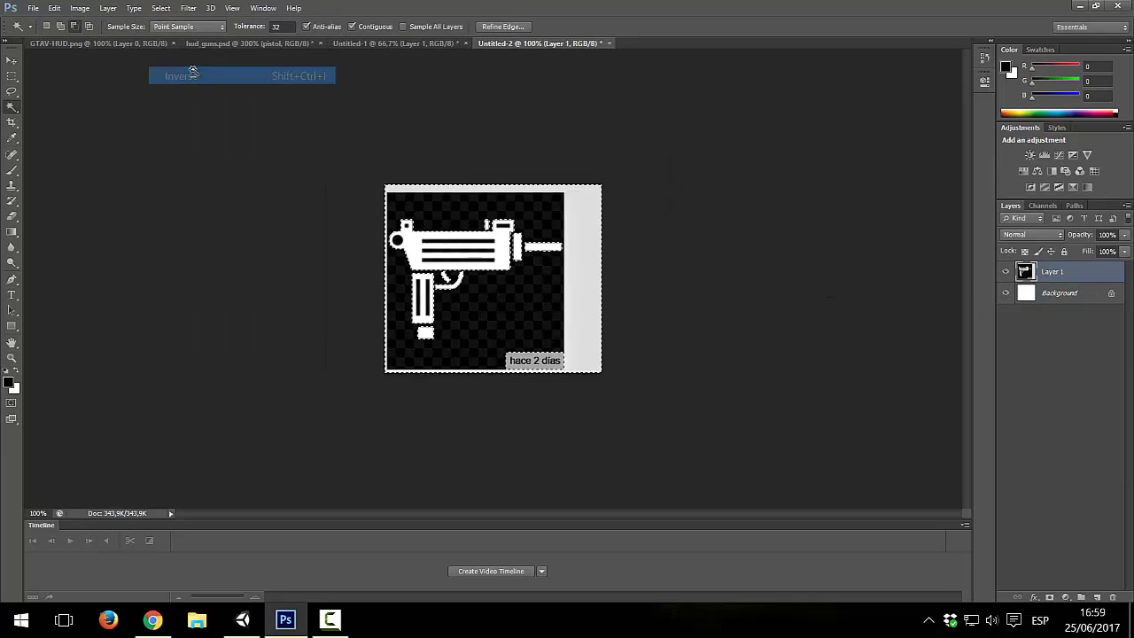
{"action": "key", "text": "Delete"}
{"action": "key", "text": "ctrl+z"}
{"action": "key", "text": "ctrl+z"}
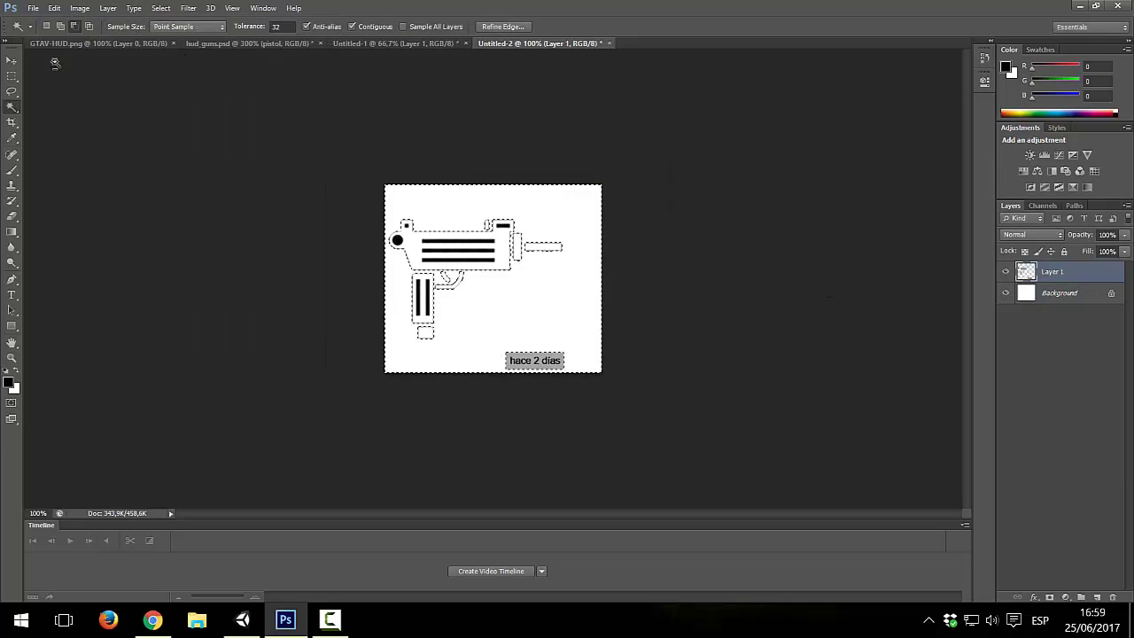
- Copy the isolated uzi into hud_guns.psd as Layer 2 and start Free Transform on it
{"action": "key", "text": "m"}
{"action": "left_click", "coordinate": [160, 8]}
{"action": "left_click", "coordinate": [192, 75]}
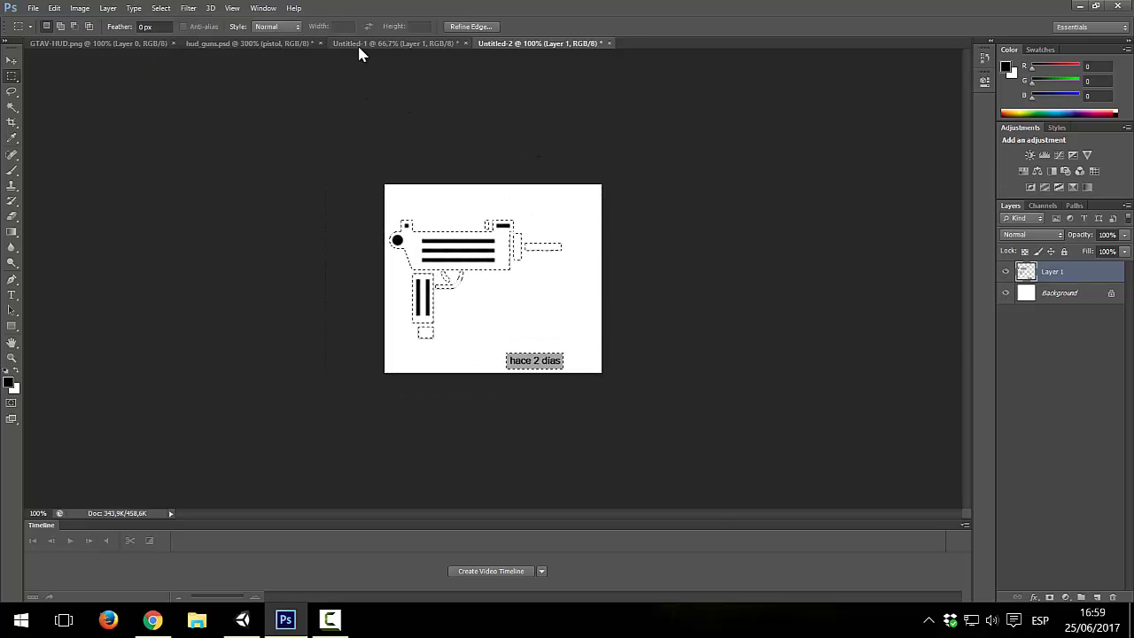
{"action": "key", "text": "ctrl+c"}
{"action": "left_click", "coordinate": [248, 42]}
{"action": "key", "text": "ctrl+v"}
{"action": "left_click", "coordinate": [54, 8]}
{"action": "left_click", "coordinate": [98, 236]}
- Shrink the uzi and fit it inside the wheel's upper-right segment
{"action": "left_click_drag", "start_coordinate": [754, 506], "coordinate": [369, 163]}
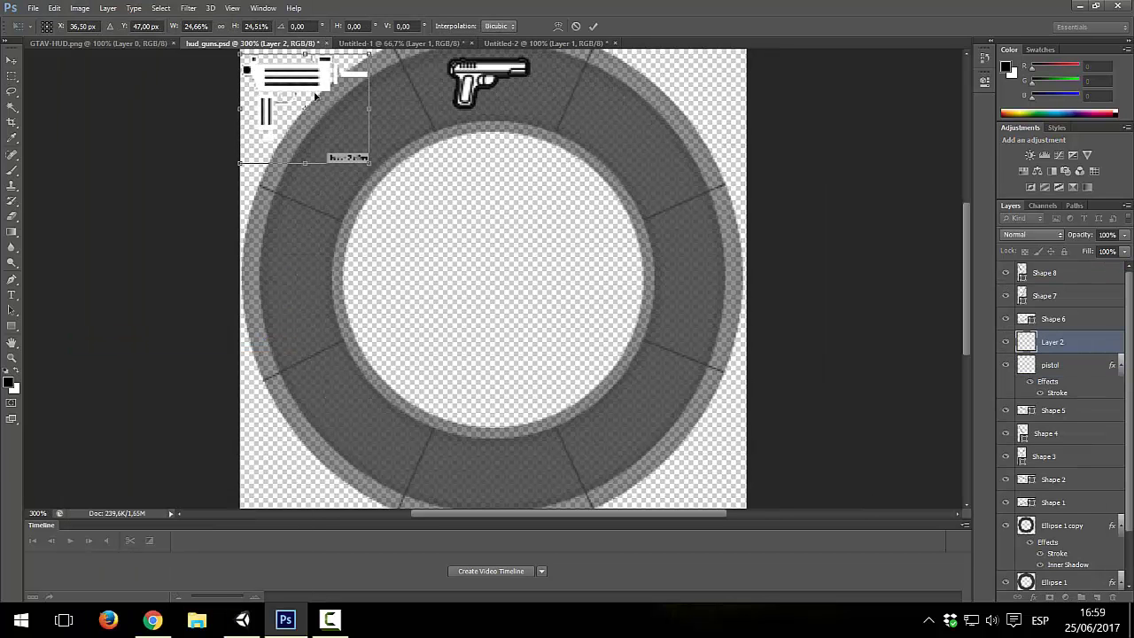
{"action": "left_click_drag", "start_coordinate": [316, 96], "coordinate": [664, 151]}
{"action": "left_click_drag", "start_coordinate": [721, 222], "coordinate": [683, 177]}
{"action": "left_click_drag", "start_coordinate": [653, 124], "coordinate": [644, 133]}
{"action": "key", "text": "Return"}
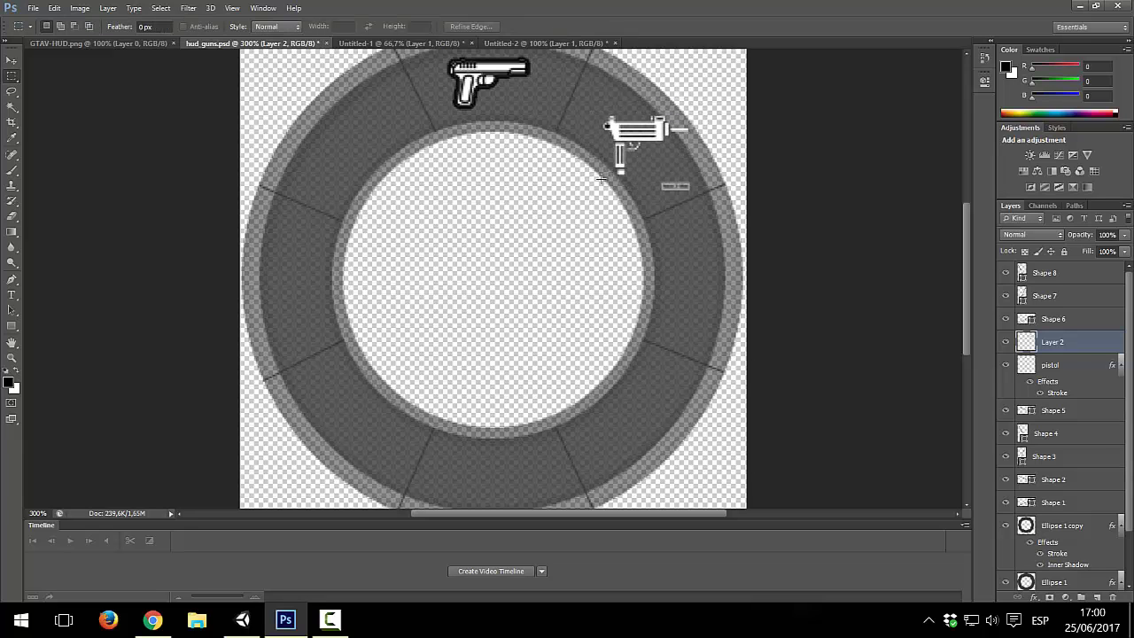
- Add a 2 px black Stroke layer style to the uzi
{"action": "left_click", "coordinate": [160, 8]}
{"action": "left_click", "coordinate": [151, 8]}
{"action": "left_click", "coordinate": [108, 8]}
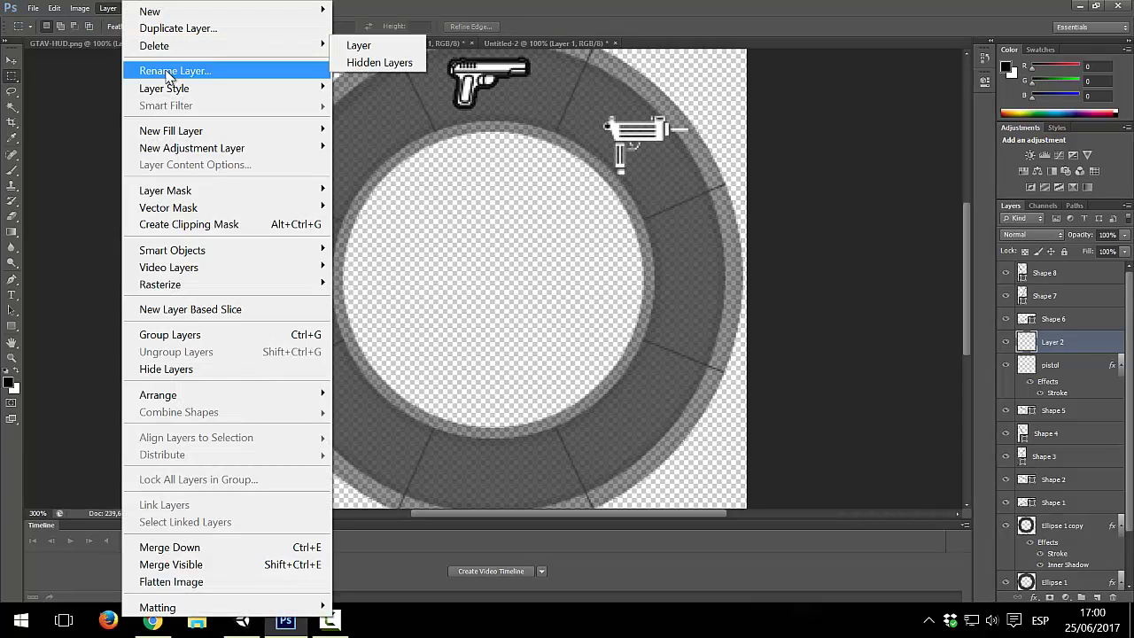
{"action": "left_click", "coordinate": [367, 131]}
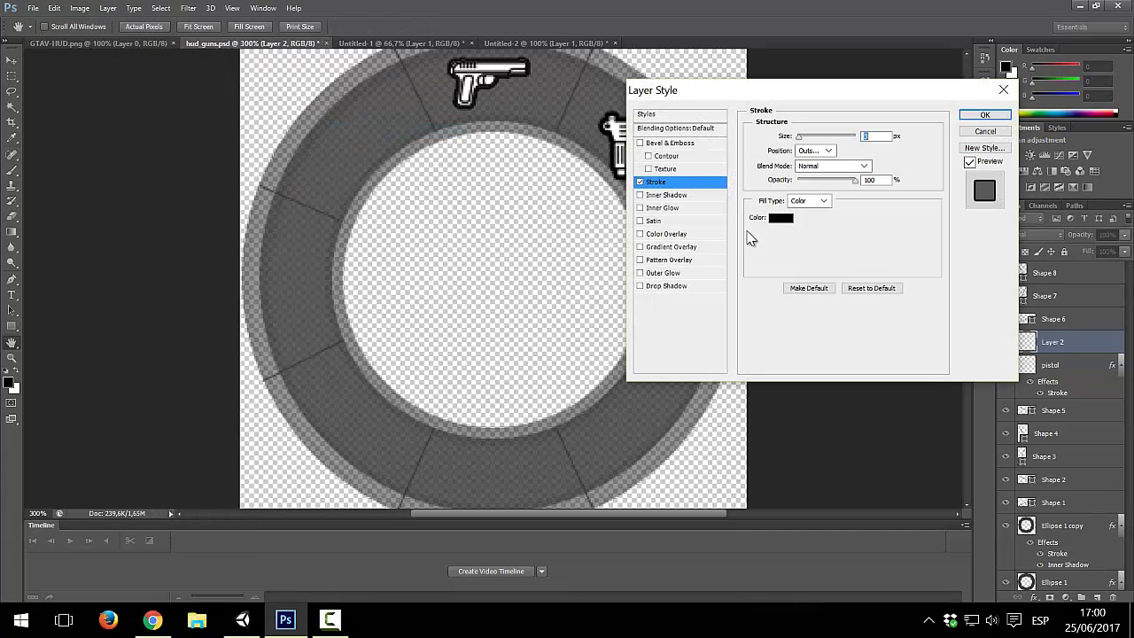
{"action": "left_click_drag", "start_coordinate": [793, 95], "coordinate": [795, 237]}
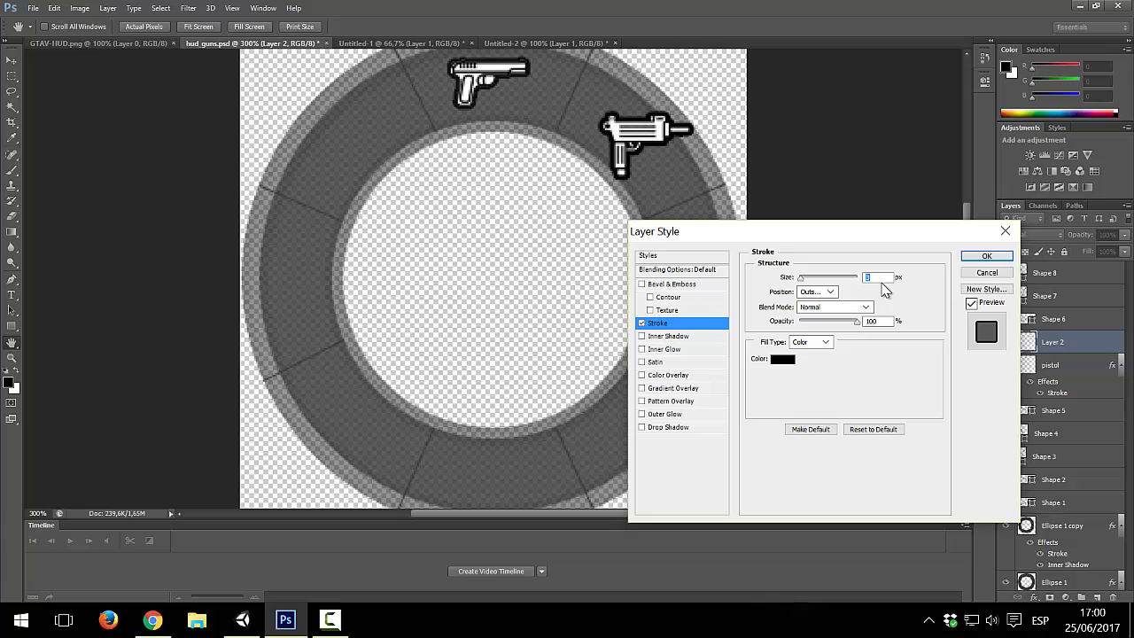
{"action": "type", "text": "2"}
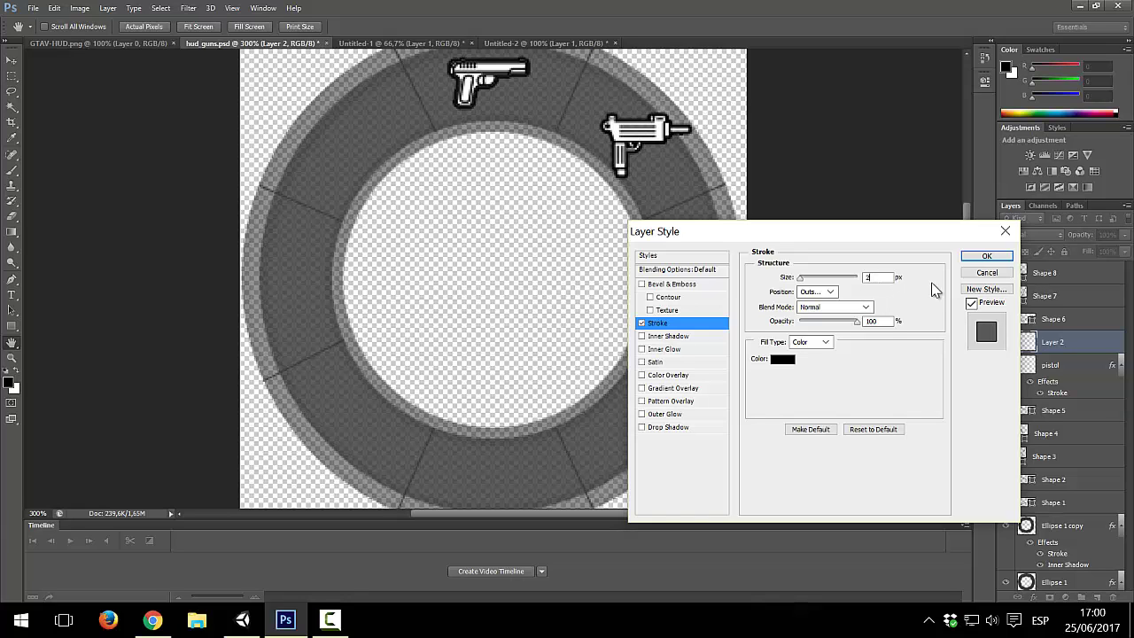
{"action": "left_click", "coordinate": [986, 256]}
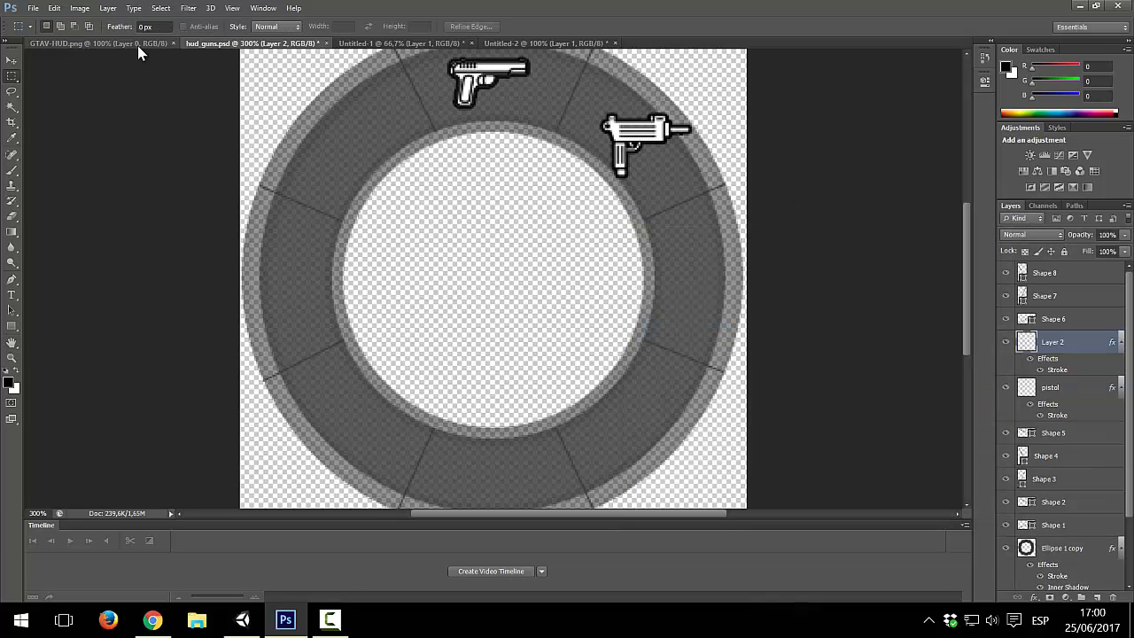
- Open Brightness/Contrast for the uzi layer and lower Brightness to -52
{"action": "left_click", "coordinate": [85, 8]}
{"action": "left_click", "coordinate": [340, 55]}
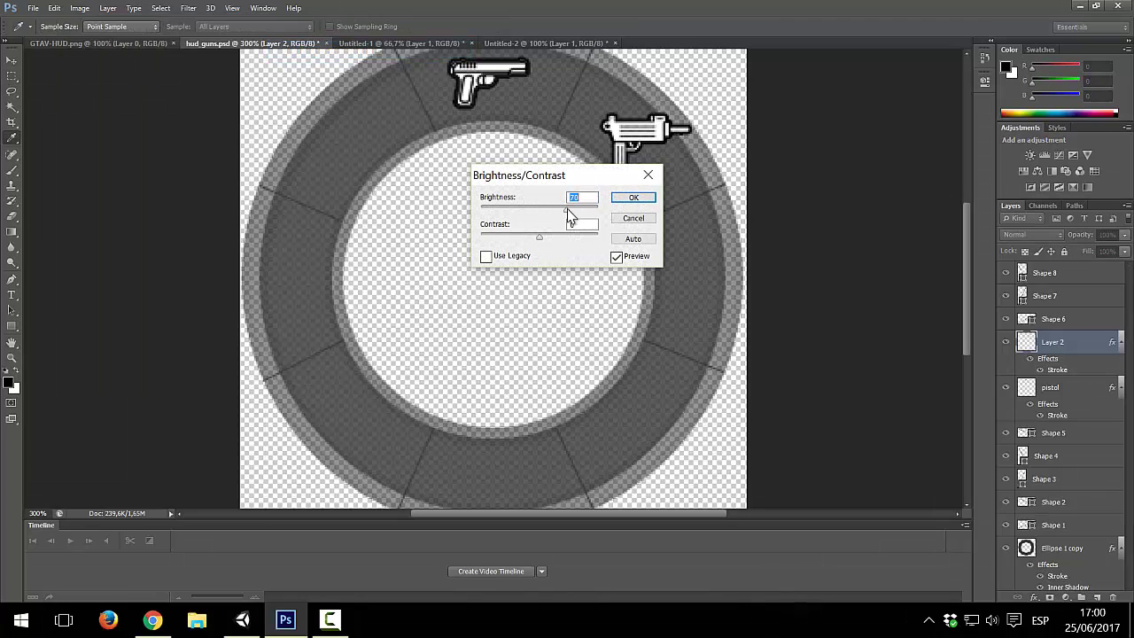
{"action": "left_click_drag", "start_coordinate": [542, 215], "coordinate": [516, 217]}
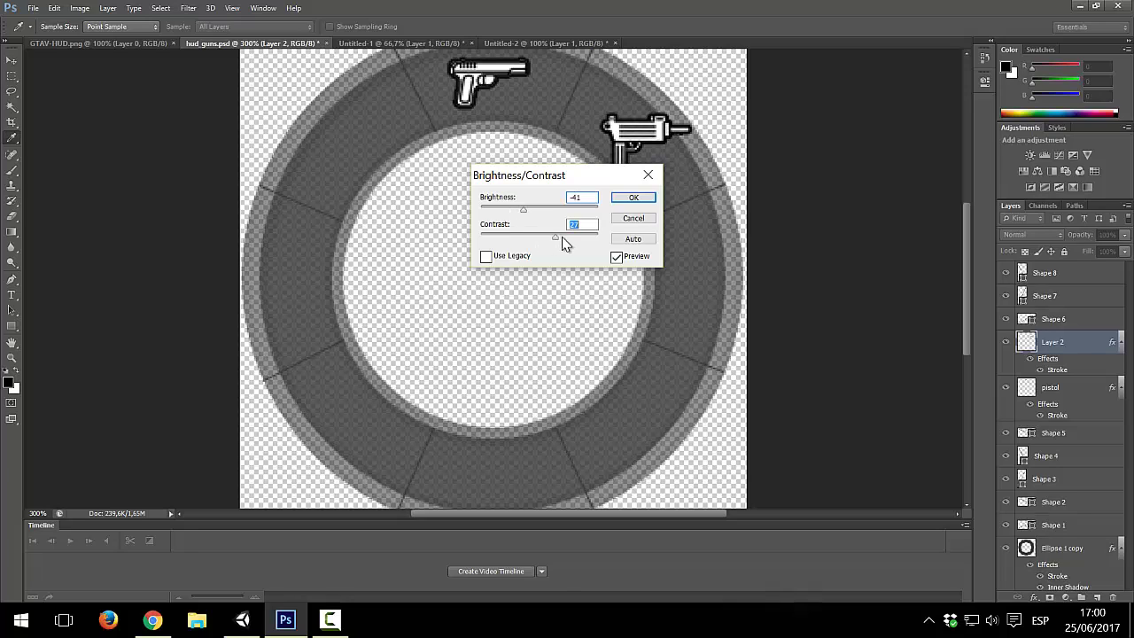
- Keep Brightness -41 on the uzi icon layer, zoom out, and switch to Chrome
{"action": "left_click", "coordinate": [634, 197]}
{"action": "key", "text": "ctrl+minus"}
{"action": "key", "text": "m"}
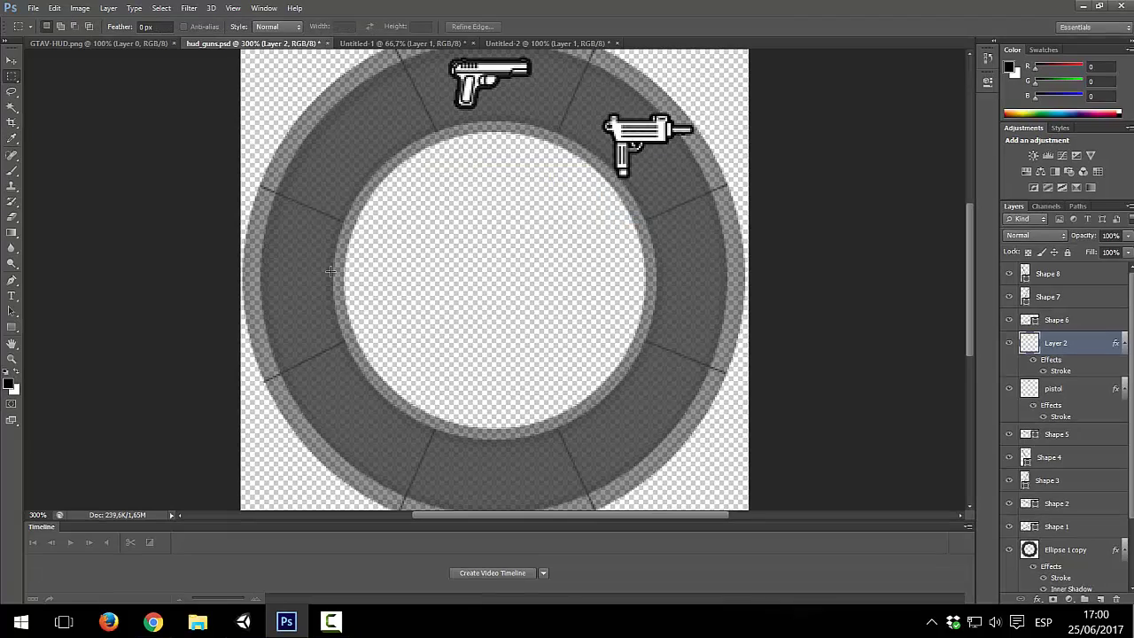
{"action": "left_click", "coordinate": [153, 622]}
- Change the image search from uzi to 'icon escopeta white' and scroll through the shotgun results
{"action": "scroll", "coordinate": [567, 354], "scroll_direction": "up", "scroll_amount": 5}
{"action": "double_click", "coordinate": [186, 96]}
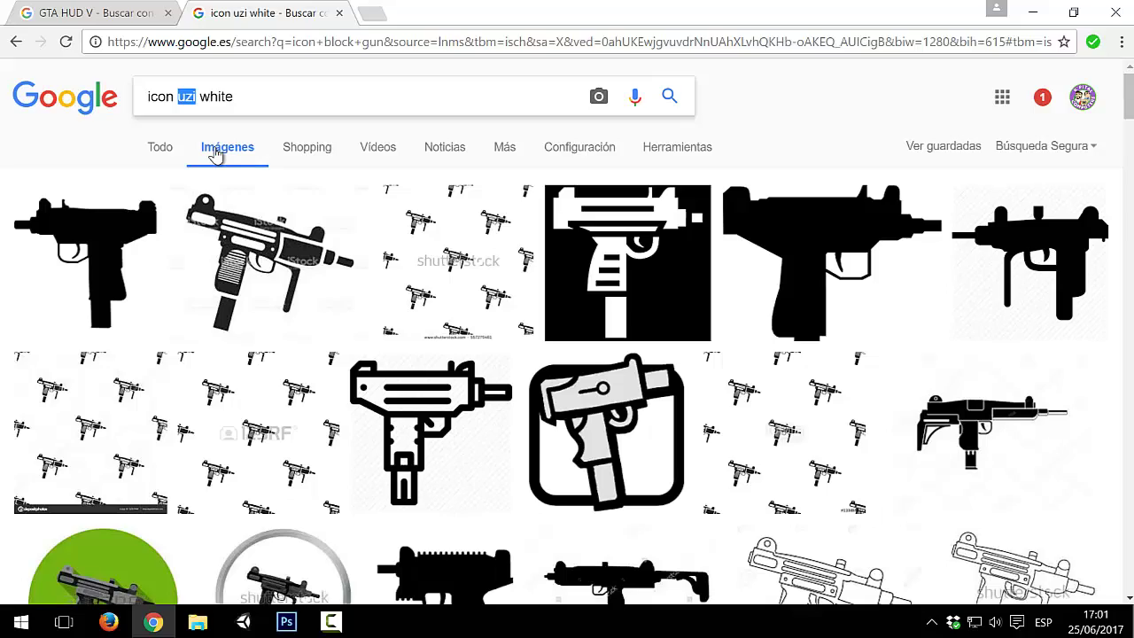
{"action": "type", "text": "escopeta"}
{"action": "key", "text": "Return"}
{"action": "scroll", "coordinate": [645, 347], "scroll_direction": "down", "scroll_amount": 10}
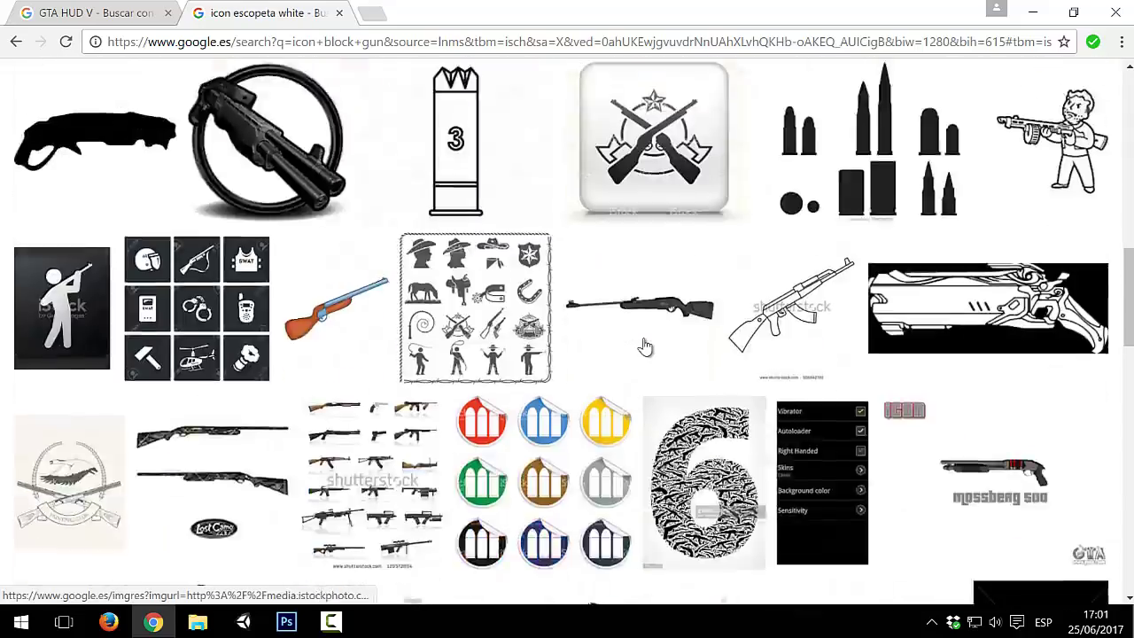
{"action": "scroll", "coordinate": [645, 347], "scroll_direction": "down", "scroll_amount": 5}
{"action": "scroll", "coordinate": [620, 341], "scroll_direction": "down", "scroll_amount": 5}
{"action": "scroll", "coordinate": [567, 332], "scroll_direction": "down", "scroll_amount": 5}
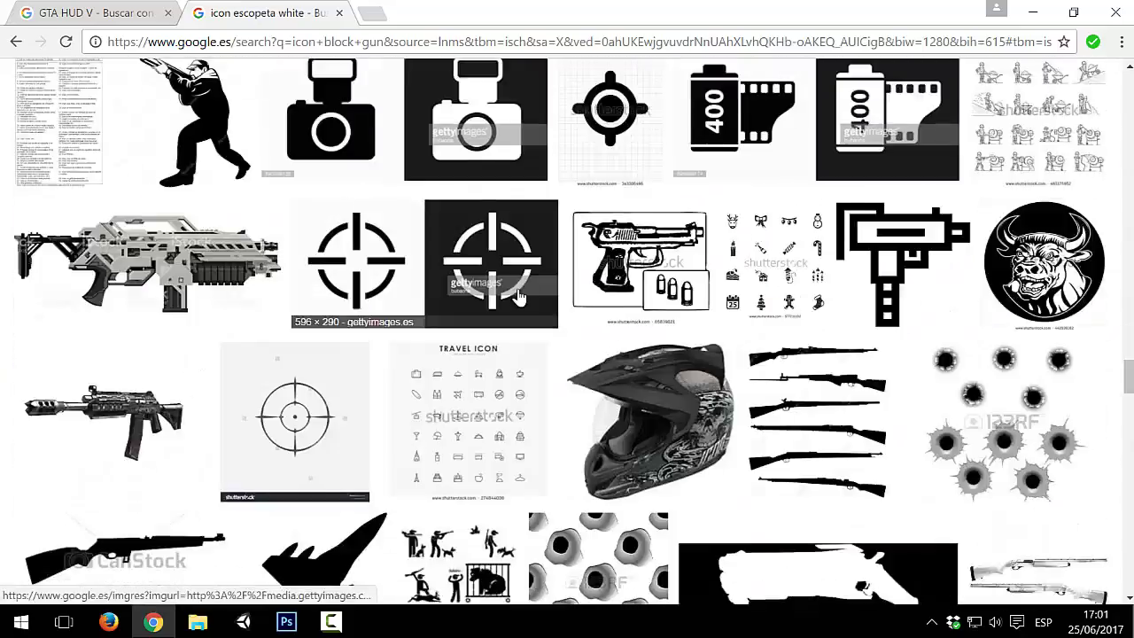
{"action": "scroll", "coordinate": [485, 319], "scroll_direction": "down", "scroll_amount": 5}
{"action": "scroll", "coordinate": [485, 319], "scroll_direction": "down", "scroll_amount": 5}
{"action": "scroll", "coordinate": [478, 328], "scroll_direction": "down", "scroll_amount": 5}
{"action": "scroll", "coordinate": [471, 337], "scroll_direction": "down", "scroll_amount": 5}
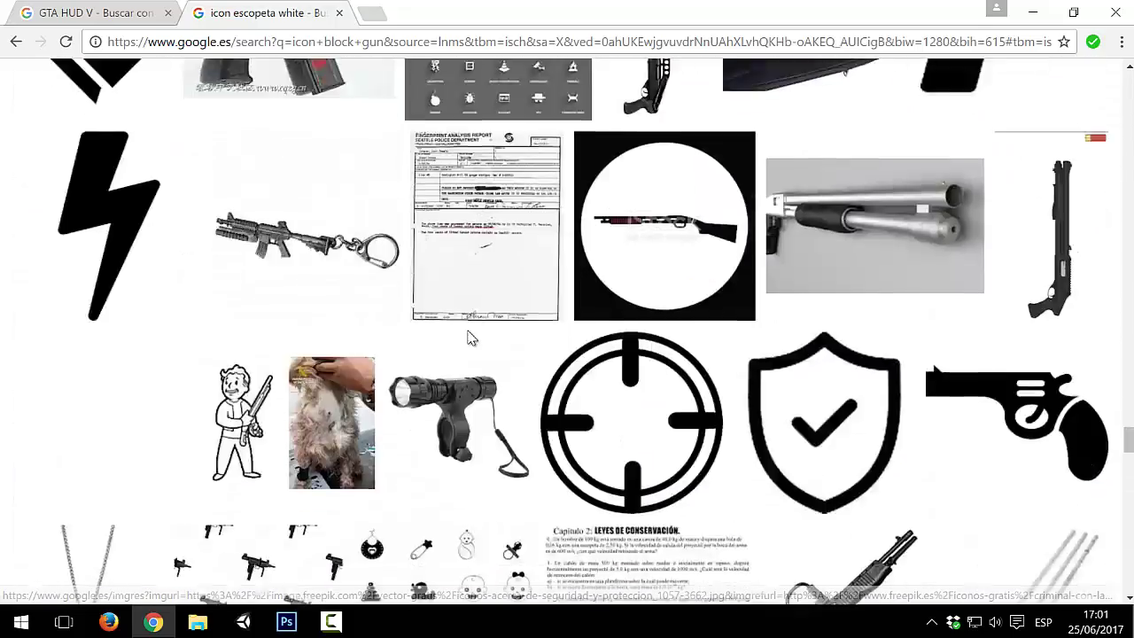
{"action": "scroll", "coordinate": [468, 339], "scroll_direction": "down", "scroll_amount": 5}
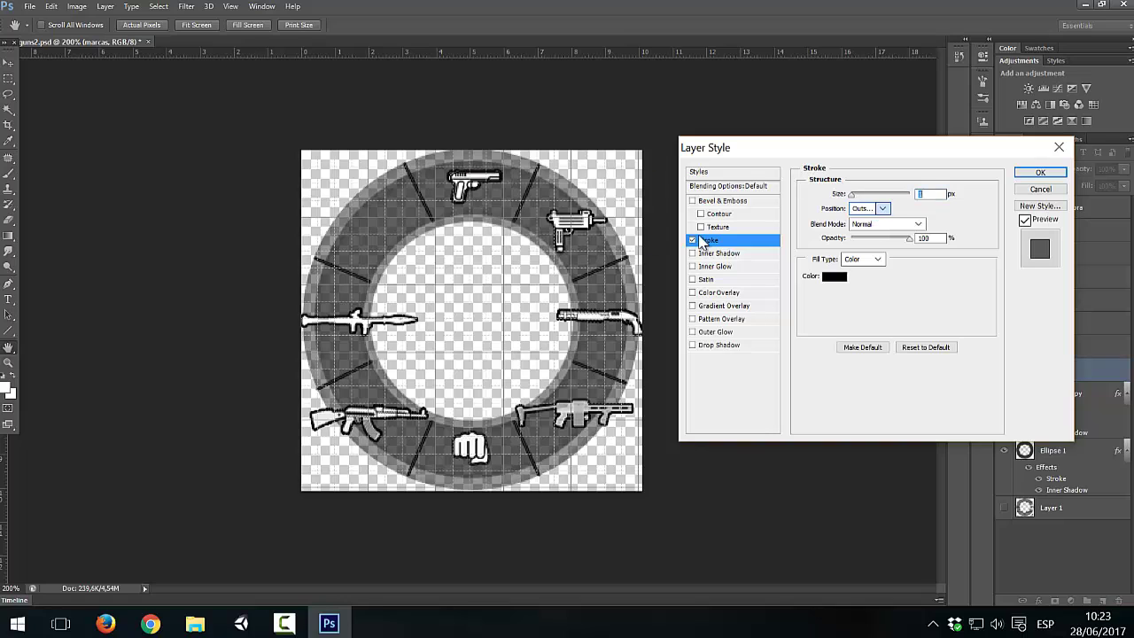
- Set the marcas layer's stroke to 2 px, positioned inside
{"action": "left_click", "coordinate": [868, 208]}
{"action": "left_click", "coordinate": [864, 221]}
{"action": "type", "text": "2"}
{"action": "key", "text": "Return"}
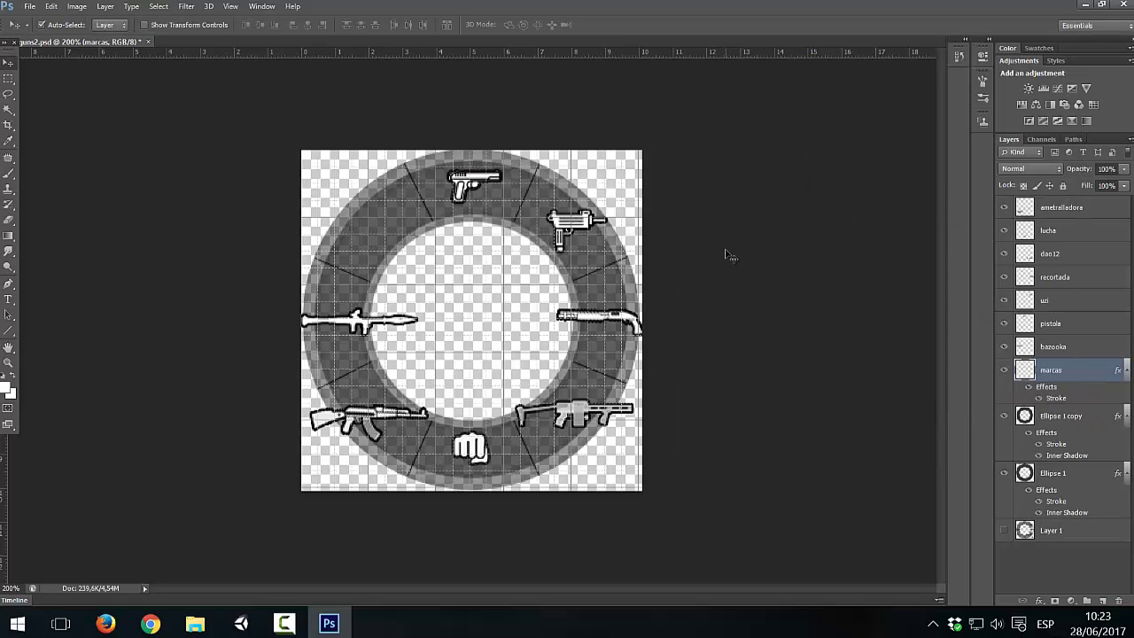
- Check Layer 1's stroke settings without changing them, then hide all the weapon icon layers
{"action": "left_click", "coordinate": [1079, 416]}
{"action": "left_click", "coordinate": [1054, 473]}
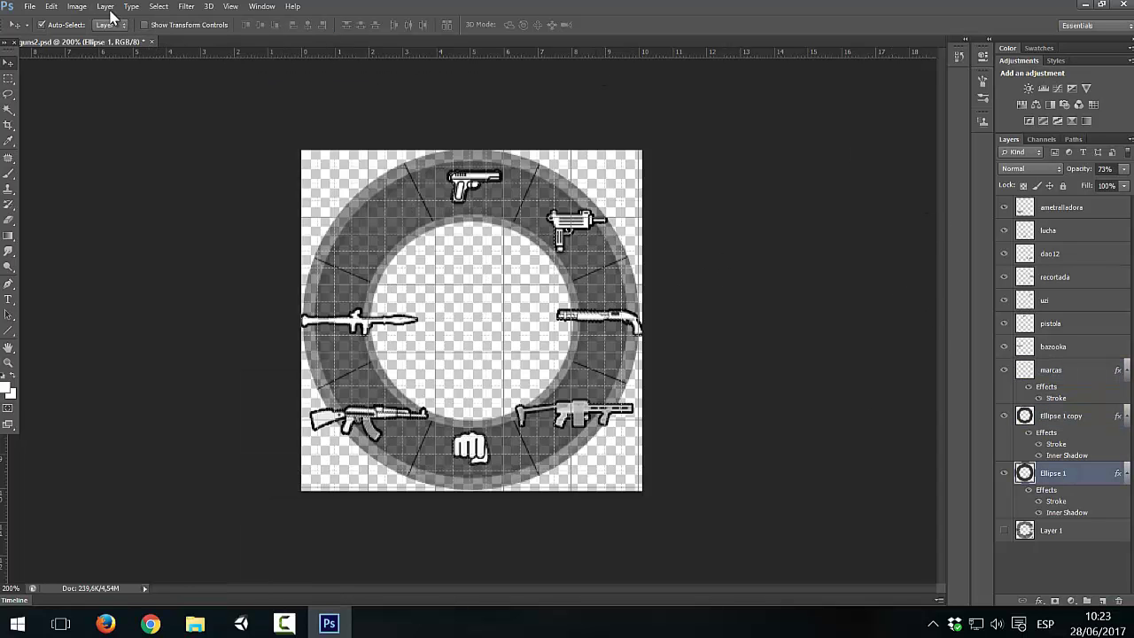
{"action": "left_click", "coordinate": [105, 6]}
{"action": "left_click", "coordinate": [105, 7]}
{"action": "left_click", "coordinate": [372, 131]}
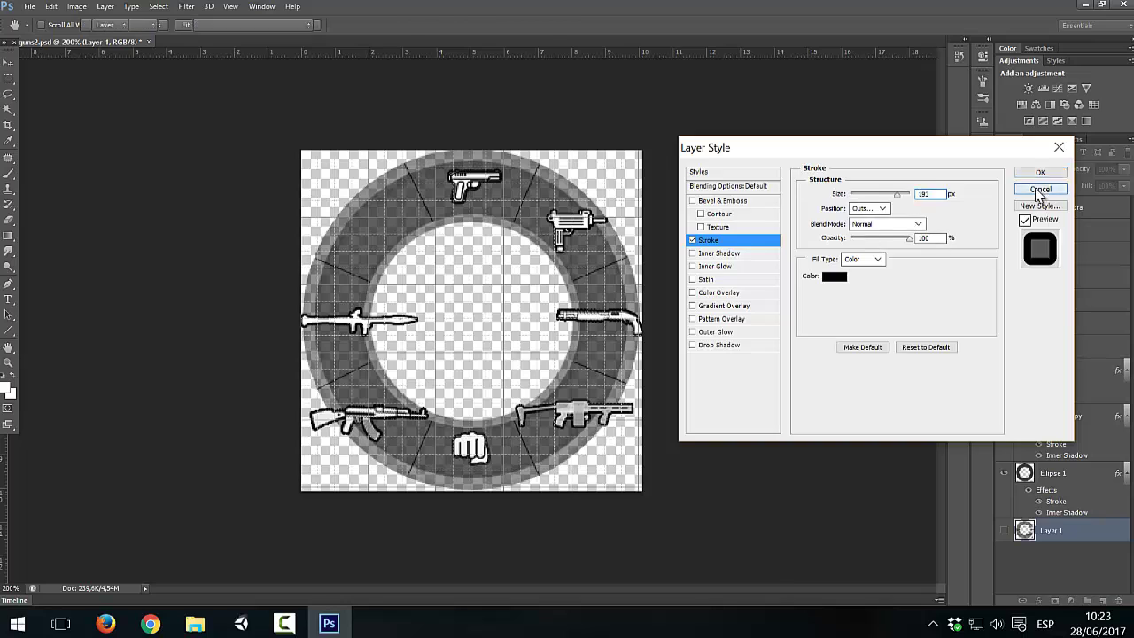
{"action": "left_click", "coordinate": [1040, 190]}
{"action": "left_click", "coordinate": [1054, 473]}
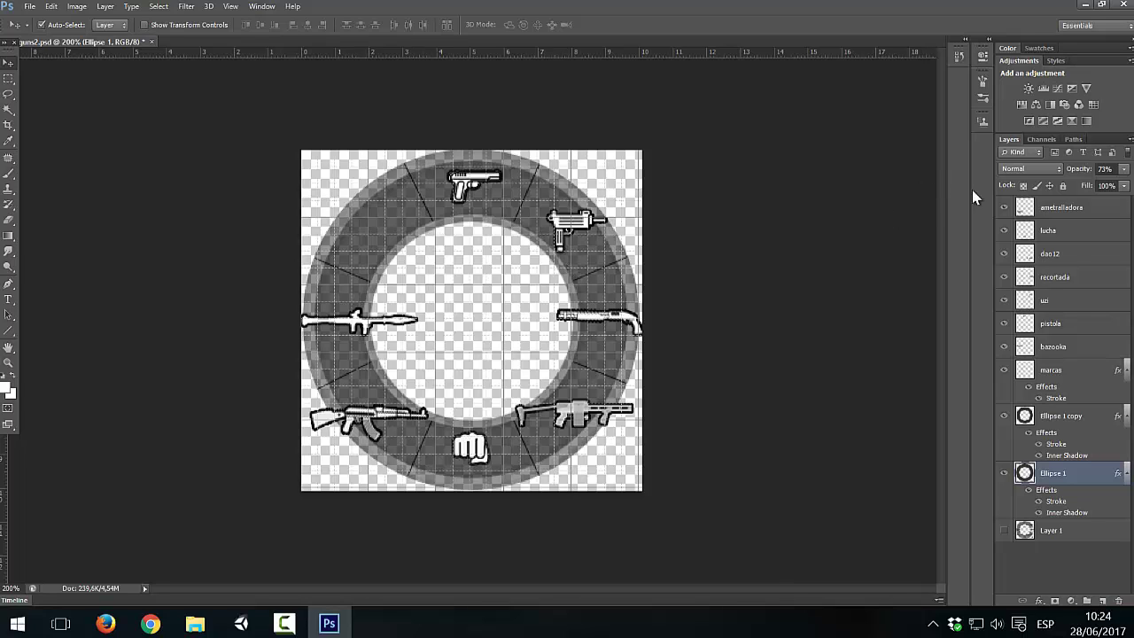
{"action": "left_click_drag", "start_coordinate": [1004, 207], "coordinate": [1005, 370]}
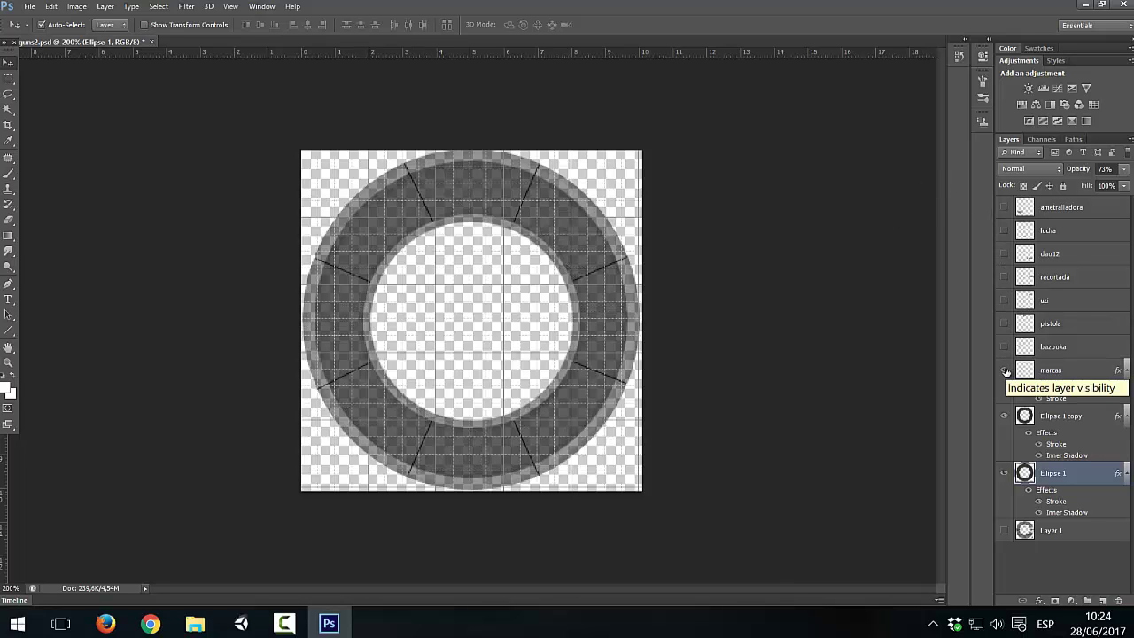
- Create a new layer named marcas, then undo it
{"action": "left_click", "coordinate": [104, 7]}
{"action": "left_click", "coordinate": [355, 18]}
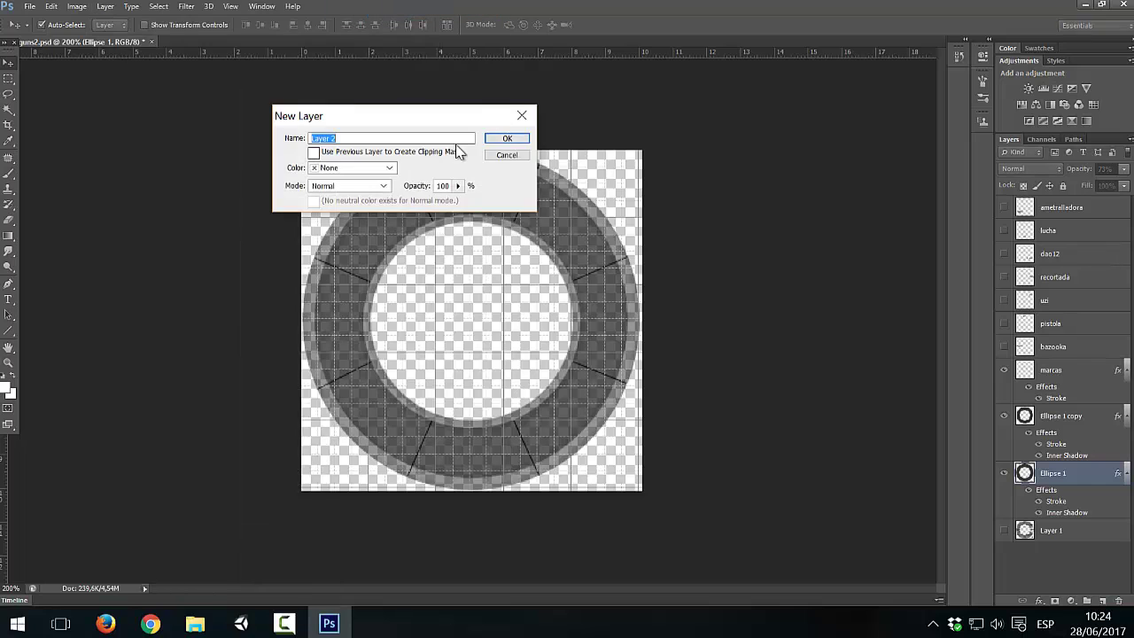
{"action": "type", "text": "marcas"}
{"action": "key", "text": "Return"}
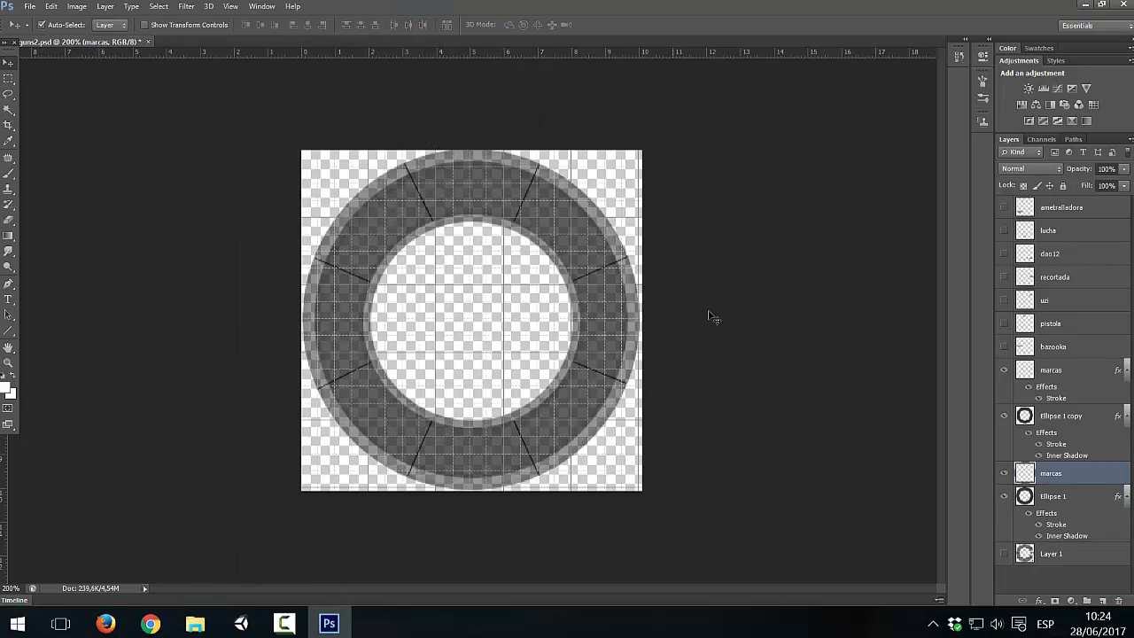
{"action": "key", "text": "ctrl+z"}
- Zoom to 400% and draw a black 3 pt line over the top-left divider
{"action": "key", "text": "ctrl+plus"}
{"action": "key", "text": "ctrl+plus"}
{"action": "scroll", "coordinate": [523, 438], "scroll_direction": "up", "scroll_amount": 1}
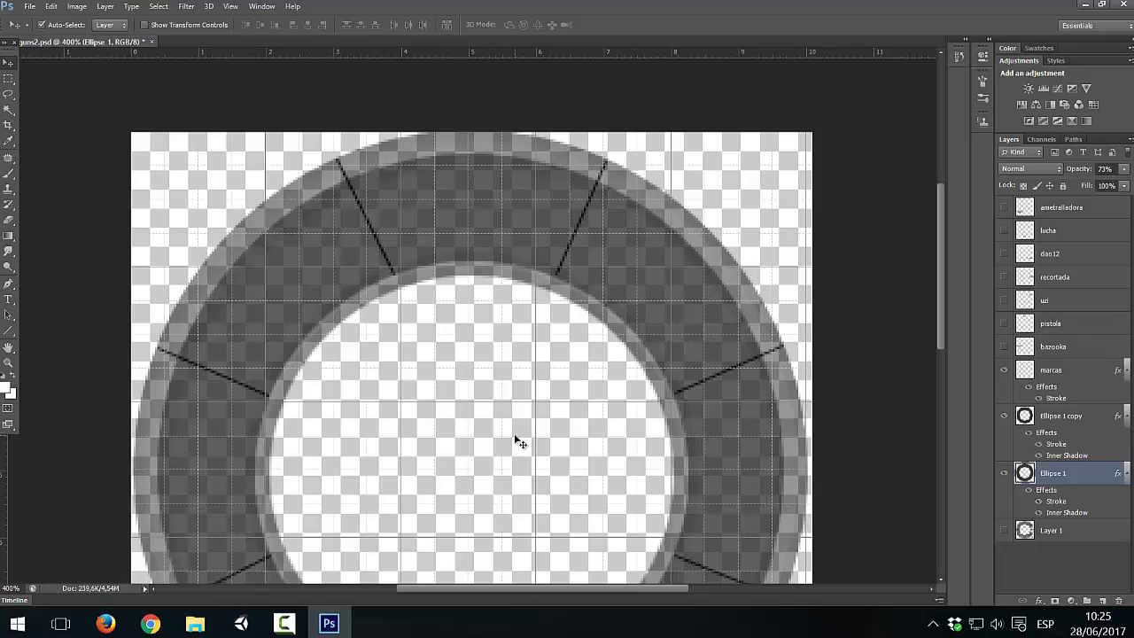
{"action": "key", "text": "u"}
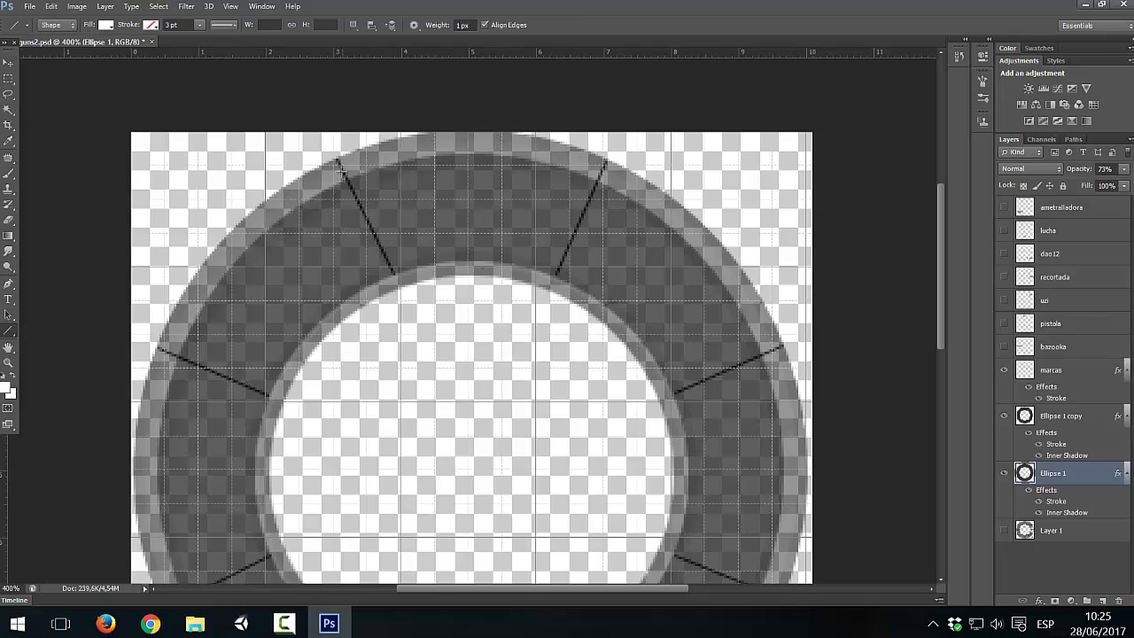
{"action": "left_click_drag", "start_coordinate": [338, 159], "coordinate": [399, 282]}
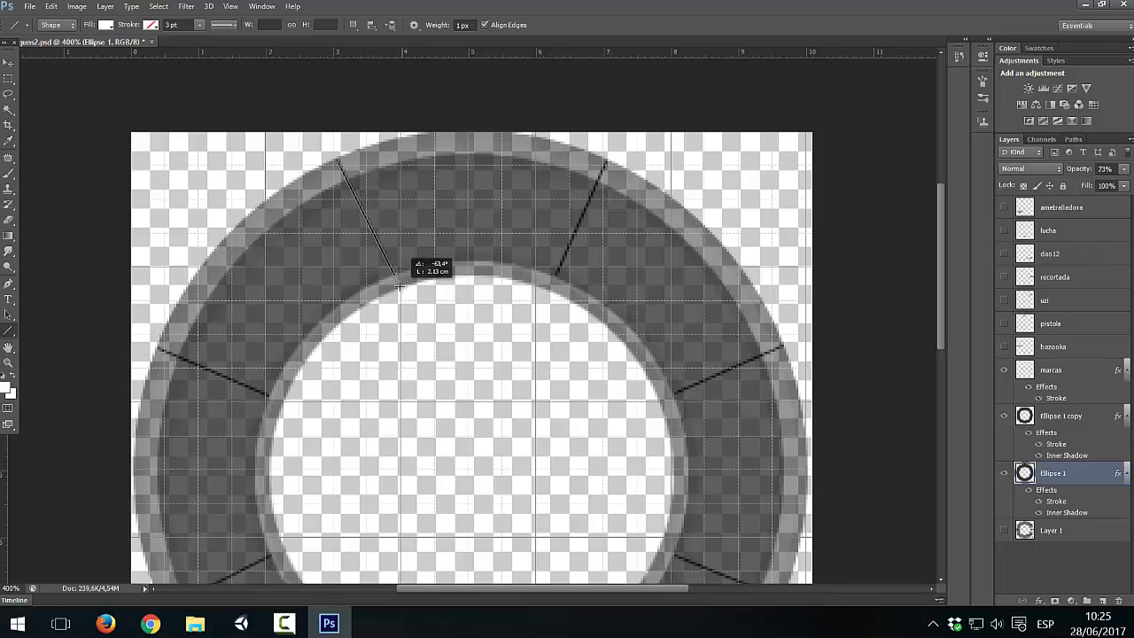
{"action": "left_click", "coordinate": [108, 26]}
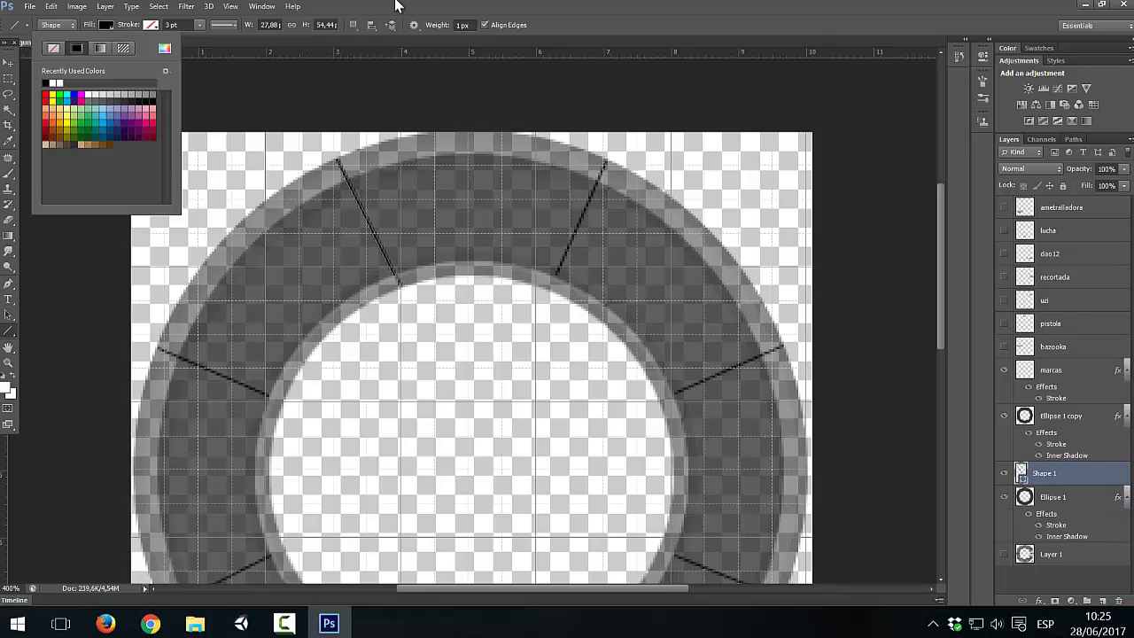
{"action": "left_click", "coordinate": [165, 48]}
{"action": "left_click", "coordinate": [764, 64]}
{"action": "left_click", "coordinate": [151, 25]}
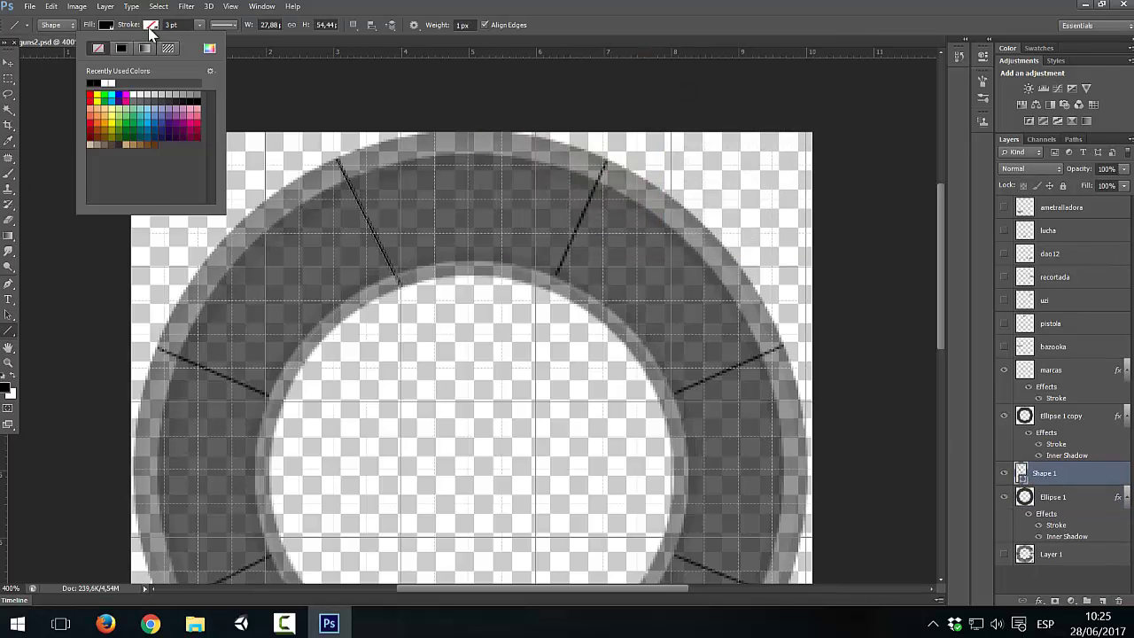
{"action": "left_click", "coordinate": [151, 25]}
{"action": "left_click", "coordinate": [150, 25]}
{"action": "left_click", "coordinate": [106, 49]}
- Trace the top-right, lower-right, lower-left and upper-left dividers with more black lines
{"action": "left_click", "coordinate": [632, 352]}
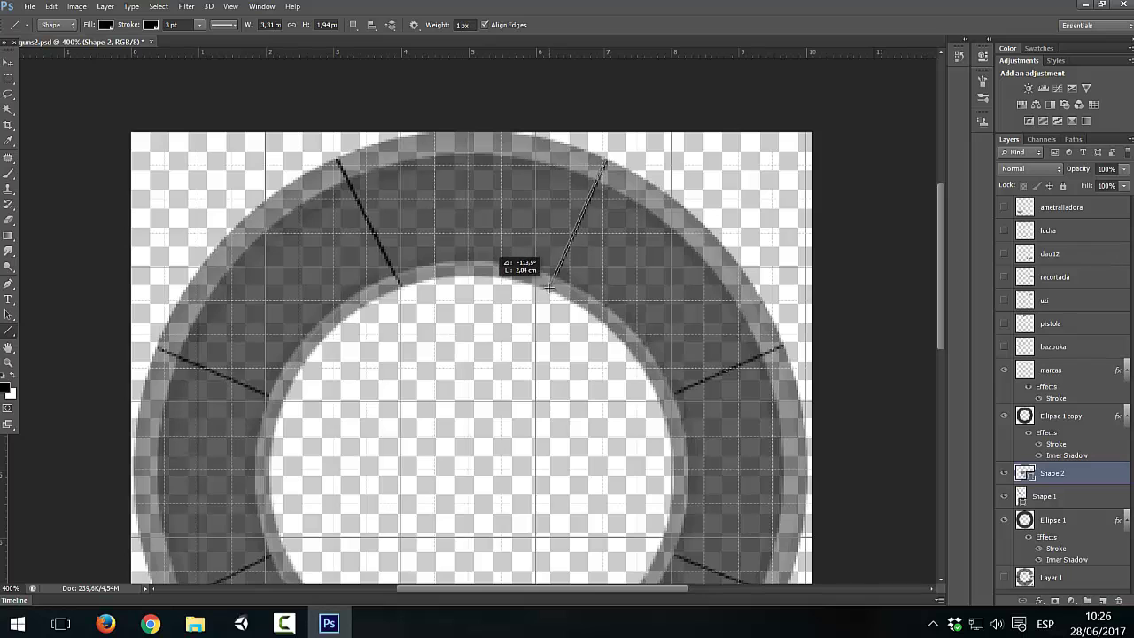
{"action": "left_click_drag", "start_coordinate": [556, 276], "coordinate": [551, 288]}
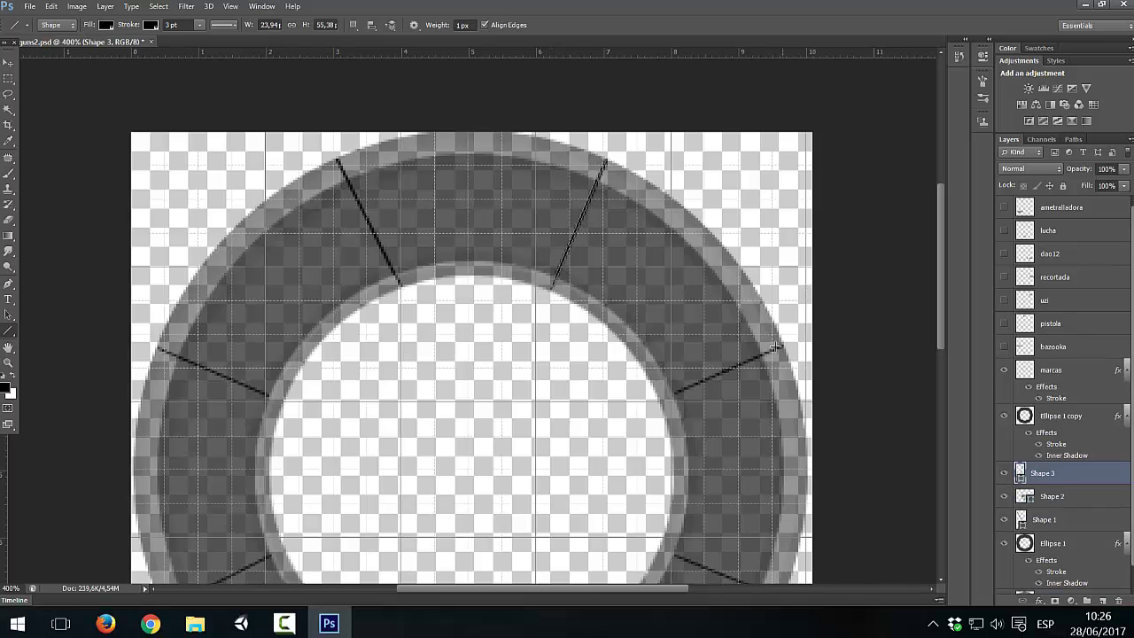
{"action": "mouse_move", "coordinate": [775, 348]}
{"action": "left_mouse_down"}
{"action": "mouse_move", "coordinate": [662, 275]}
{"action": "mouse_move", "coordinate": [660, 288]}
{"action": "left_mouse_up"}
{"action": "scroll", "coordinate": [779, 337], "scroll_direction": "down", "scroll_amount": 3}
{"action": "scroll", "coordinate": [780, 337], "scroll_direction": "down", "scroll_amount": 3}
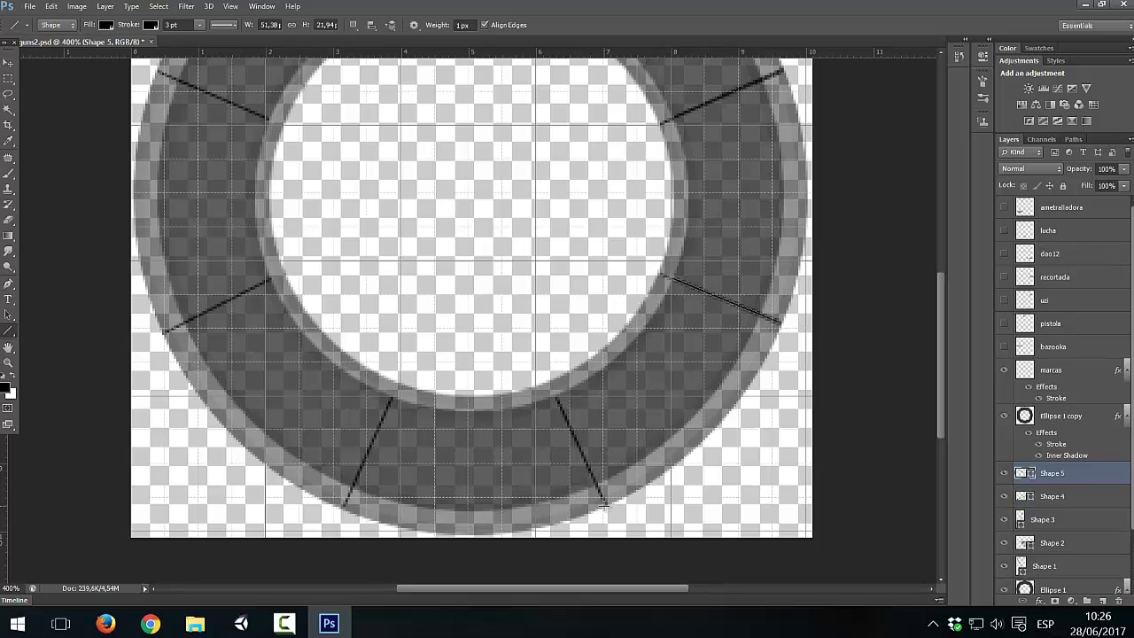
{"action": "left_click_drag", "start_coordinate": [603, 505], "coordinate": [554, 386]}
{"action": "left_click_drag", "start_coordinate": [346, 509], "coordinate": [397, 387]}
{"action": "left_click_drag", "start_coordinate": [164, 332], "coordinate": [284, 270]}
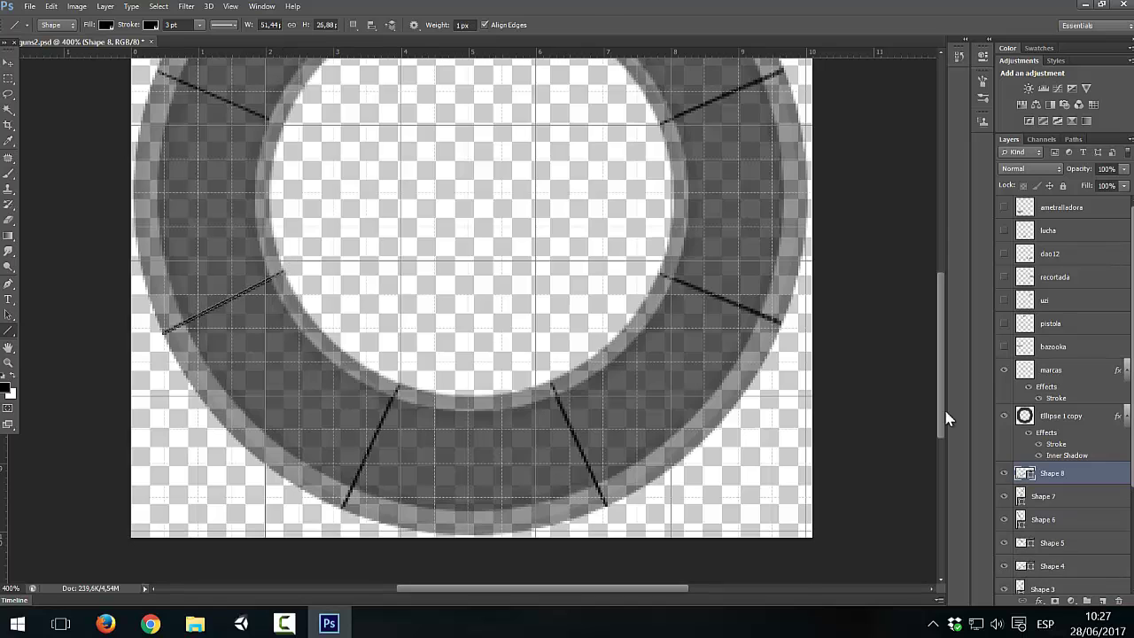
{"action": "scroll", "coordinate": [946, 419], "scroll_direction": "up", "scroll_amount": 3}
{"action": "left_click_drag", "start_coordinate": [161, 198], "coordinate": [284, 256]}
{"action": "scroll", "coordinate": [924, 266], "scroll_direction": "up", "scroll_amount": 5}
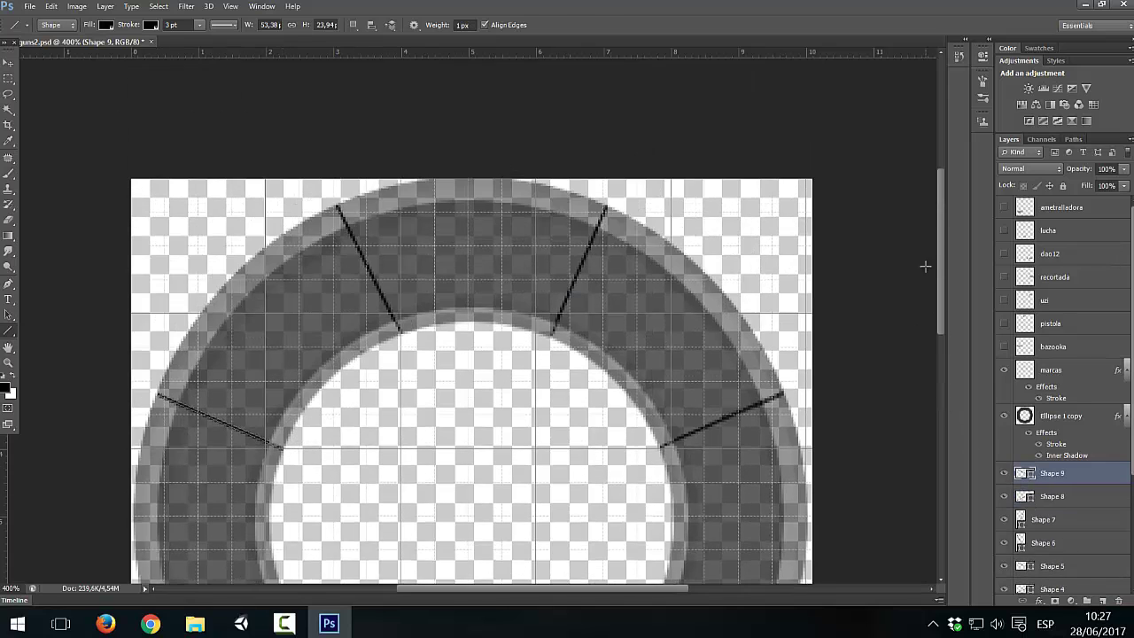
- Zoom out and remove the stray line drawn near the ring centre
{"action": "key", "text": "ctrl+minus"}
{"action": "key", "text": "ctrl+minus"}
{"action": "left_click_drag", "start_coordinate": [426, 325], "coordinate": [479, 306]}
{"action": "key", "text": "m"}
{"action": "left_click_drag", "start_coordinate": [409, 288], "coordinate": [499, 358]}
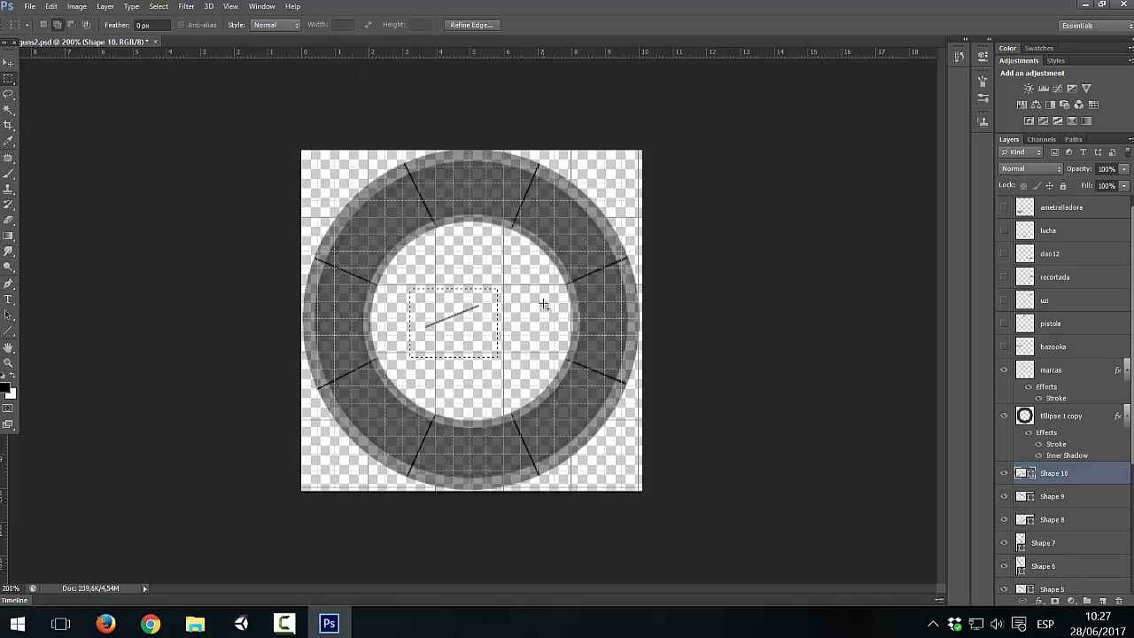
{"action": "key", "text": "ctrl+alt+z"}
{"action": "key", "text": "ctrl+alt+z"}
{"action": "key", "text": "v"}
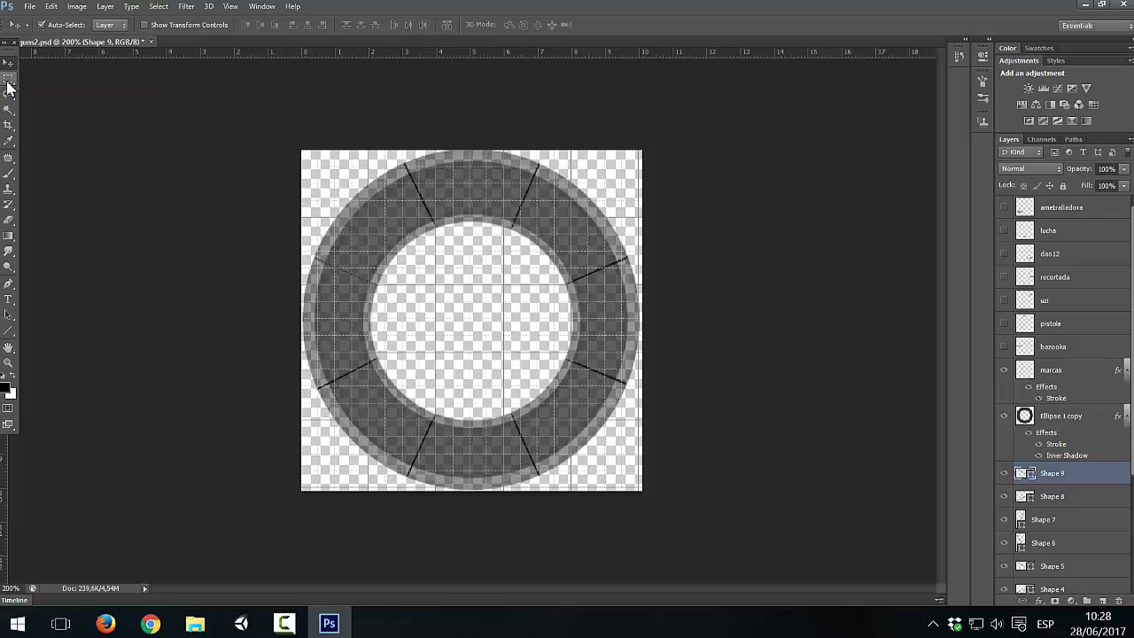
- Turn on Satin for the Ellipse 1 copy layer, trying and removing Outer Glow and Bevel & Emboss
{"action": "left_click", "coordinate": [1088, 416]}
{"action": "key", "text": "alt+l"}
{"action": "key", "text": "y"}
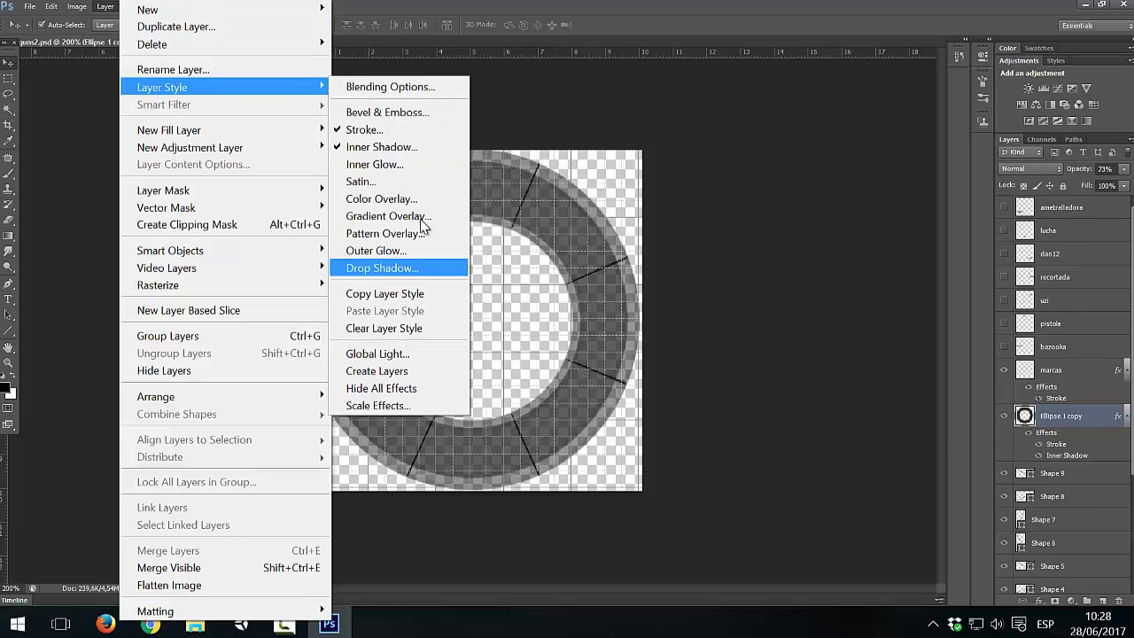
{"action": "key", "text": "Return"}
{"action": "left_click", "coordinate": [693, 280]}
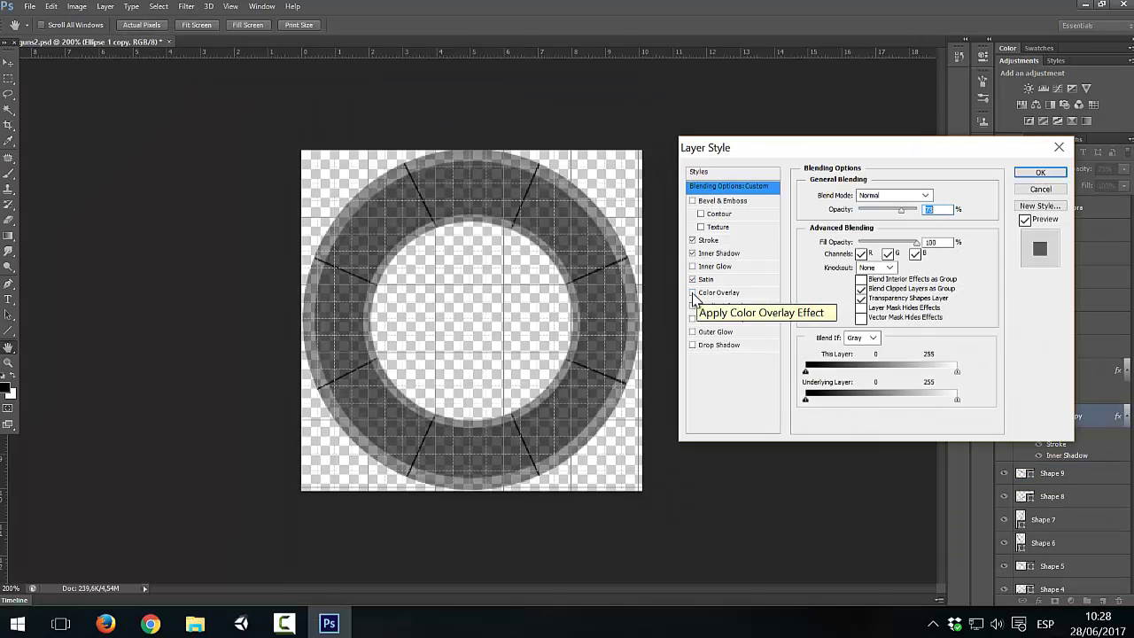
{"action": "left_click", "coordinate": [693, 293]}
{"action": "left_click", "coordinate": [693, 292]}
{"action": "left_click", "coordinate": [694, 334]}
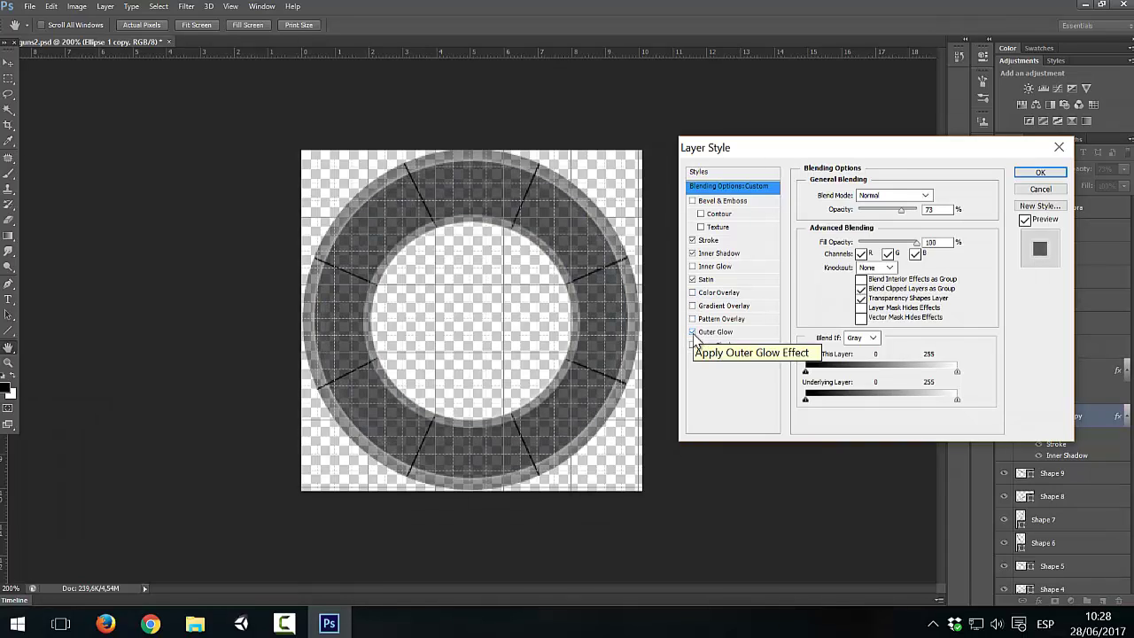
{"action": "left_click", "coordinate": [692, 332]}
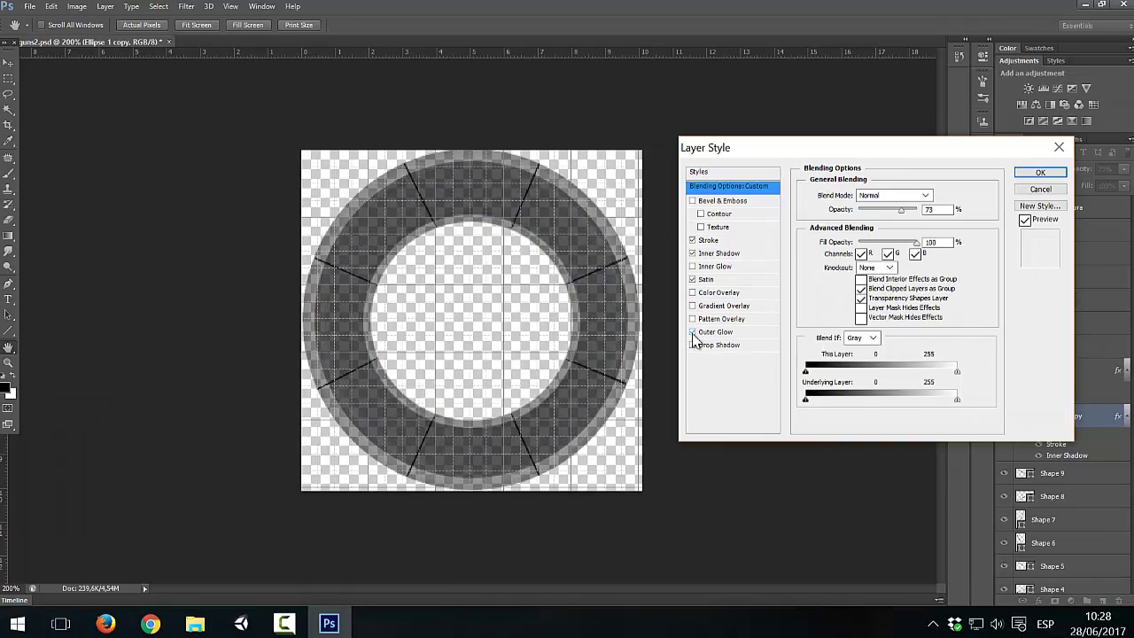
{"action": "left_click", "coordinate": [692, 201]}
{"action": "left_click", "coordinate": [693, 201]}
- Give the ring a 4 px inside stroke with solid colour fill and apply the style
{"action": "left_click", "coordinate": [692, 201]}
{"action": "left_click", "coordinate": [693, 201]}
{"action": "left_click", "coordinate": [742, 241]}
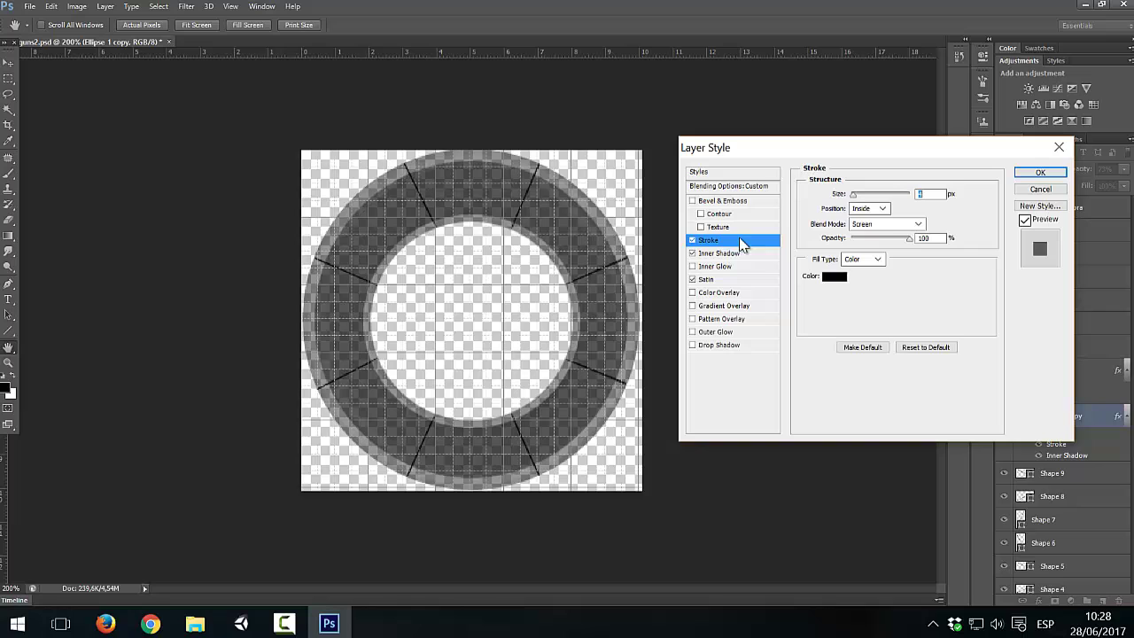
{"action": "type", "text": "4"}
{"action": "left_click", "coordinate": [868, 208]}
{"action": "left_click", "coordinate": [864, 220]}
{"action": "left_click", "coordinate": [869, 208]}
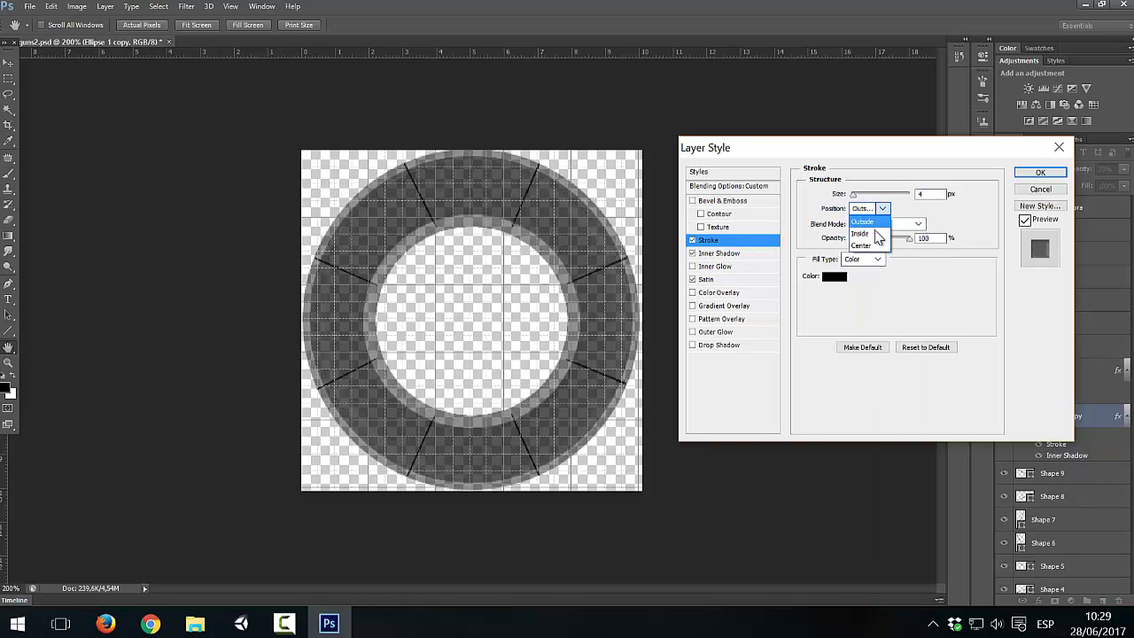
{"action": "left_click", "coordinate": [860, 233]}
{"action": "left_click", "coordinate": [864, 258]}
{"action": "left_click", "coordinate": [864, 271]}
{"action": "left_click", "coordinate": [864, 259]}
{"action": "left_click", "coordinate": [864, 259]}
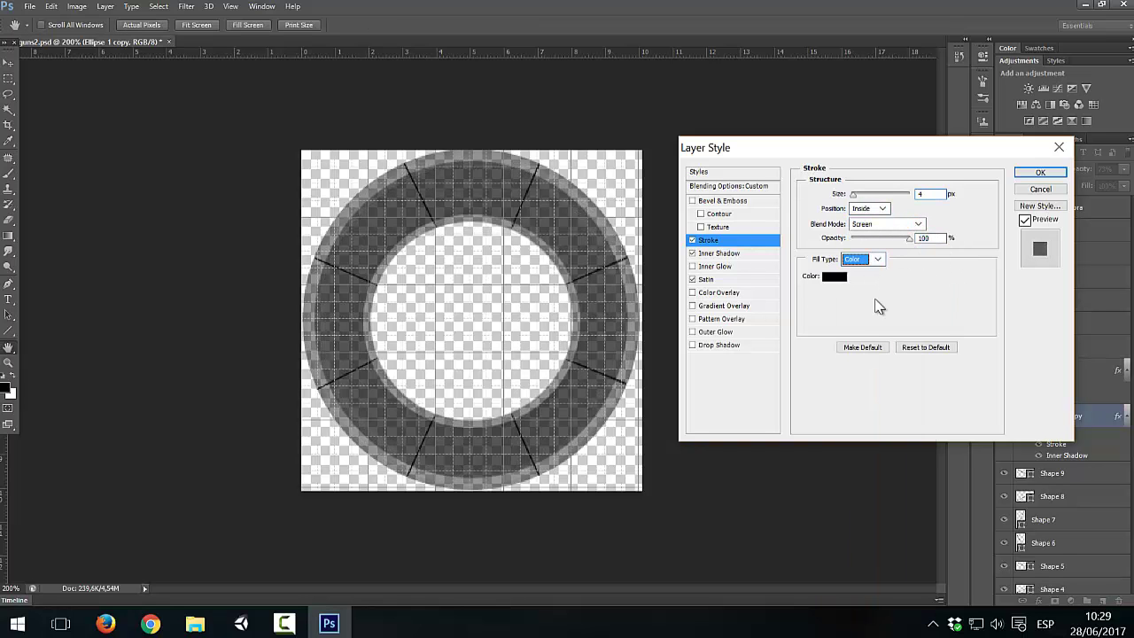
{"action": "left_click", "coordinate": [1033, 174]}
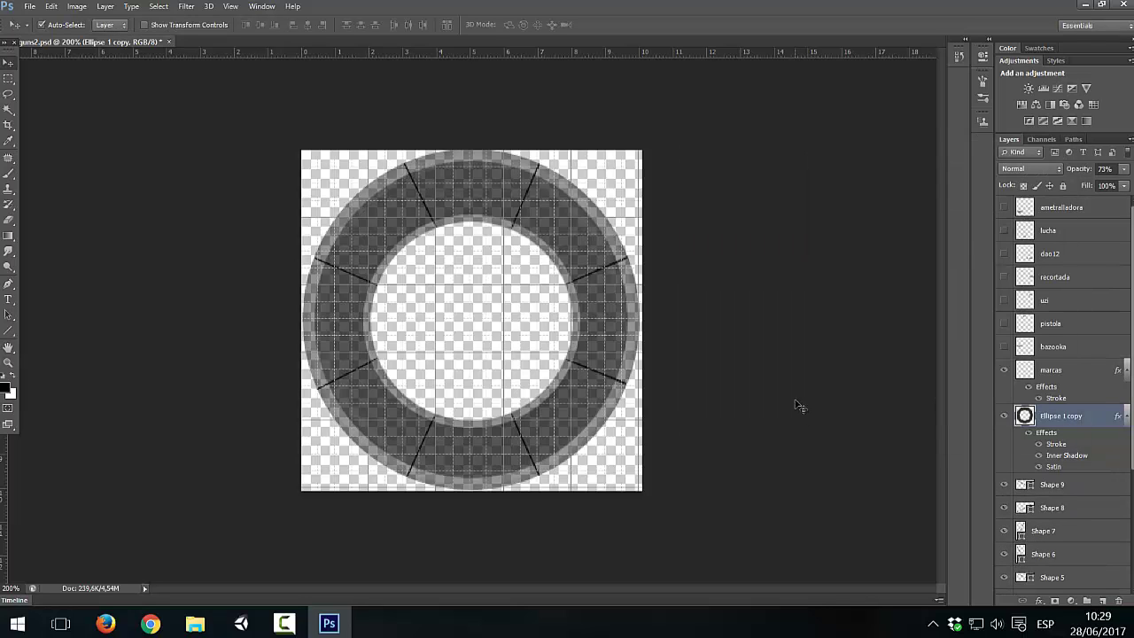
- Inspect Shape 9's layer style opacity without changes, then select the Ellipse 1 layer
{"action": "double_click", "coordinate": [1077, 485]}
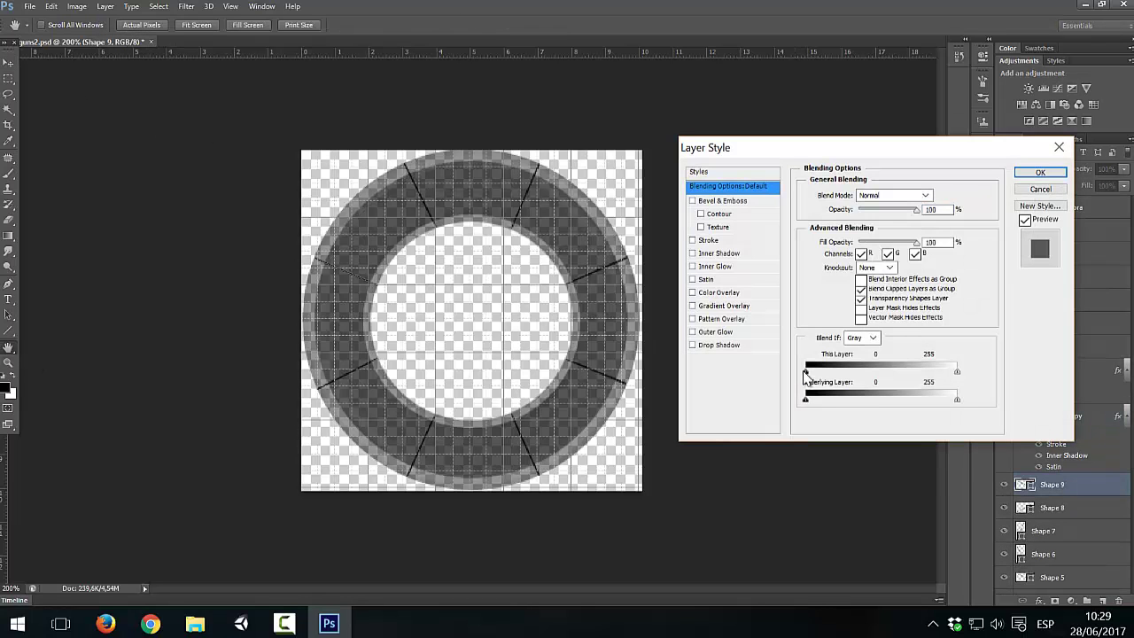
{"action": "left_click", "coordinate": [916, 212]}
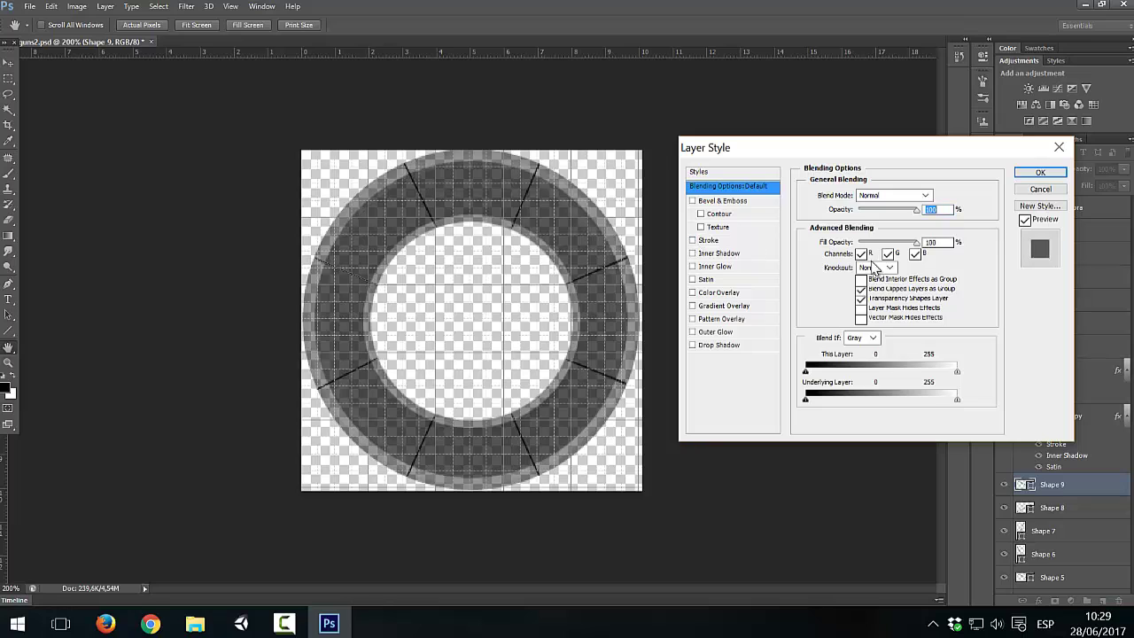
{"action": "left_click", "coordinate": [864, 337]}
{"action": "key", "text": "Escape"}
{"action": "key", "text": "Escape"}
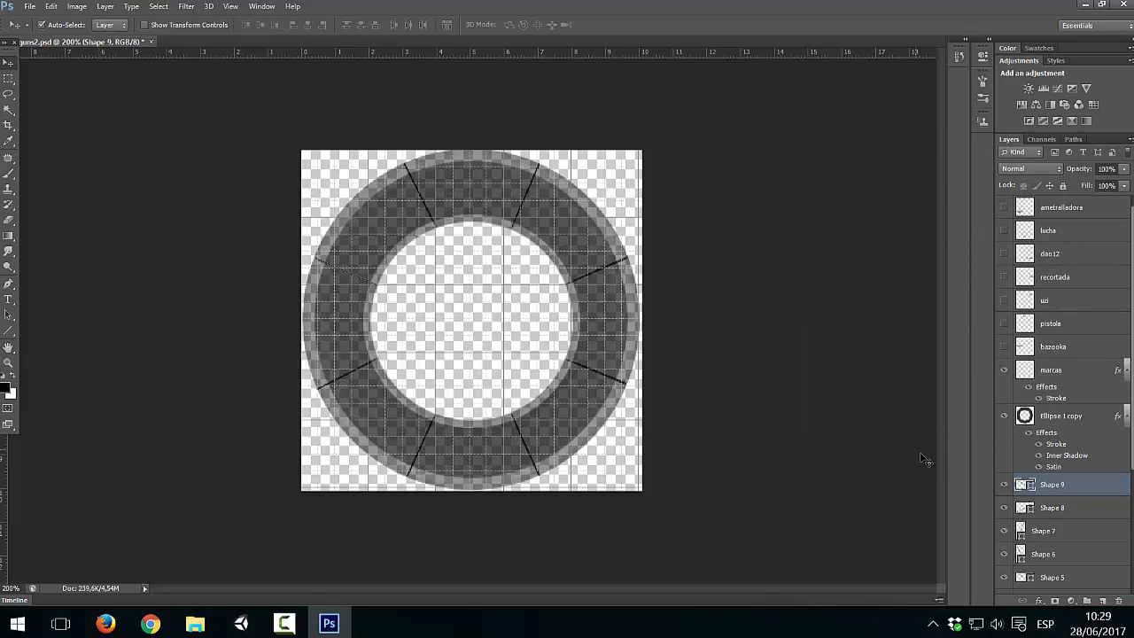
{"action": "left_click", "coordinate": [1099, 487]}
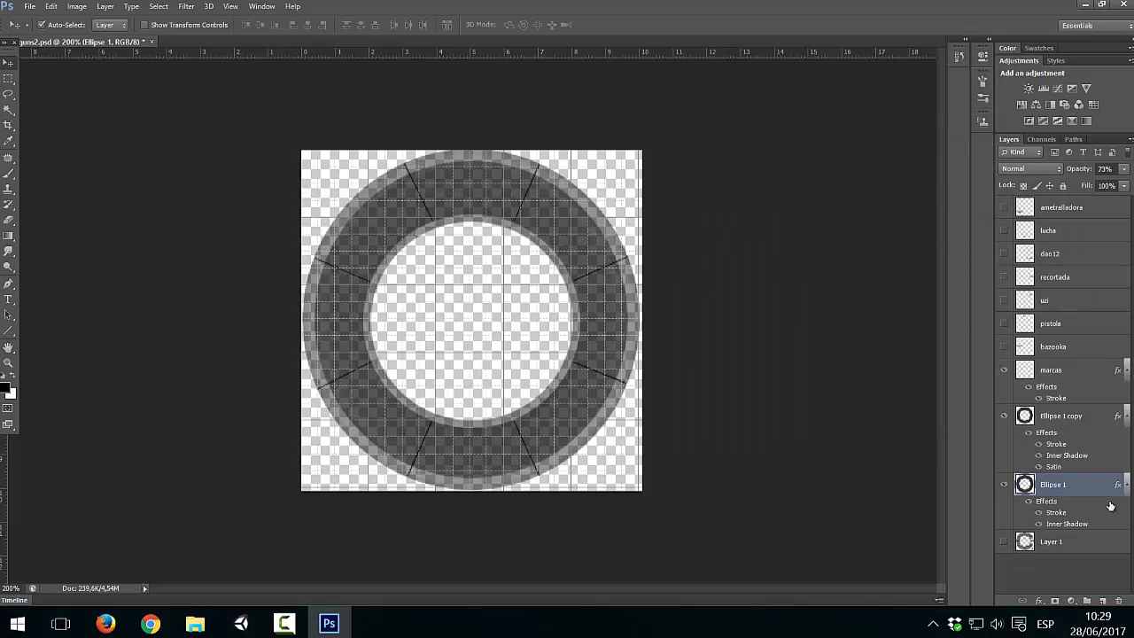
- Select marcas and add a new layer named marcas2 with the Line tool active
{"action": "left_click", "coordinate": [1024, 370]}
{"action": "left_click", "coordinate": [7, 388]}
{"action": "left_click", "coordinate": [778, 75]}
{"action": "key", "text": "u"}
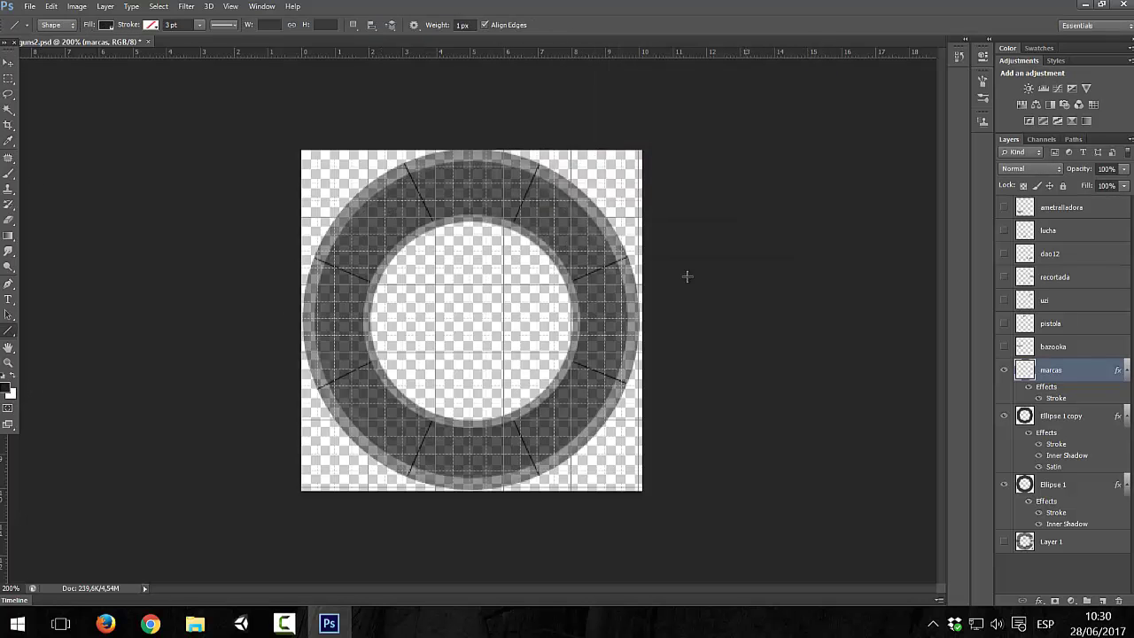
{"action": "left_click", "coordinate": [105, 6]}
{"action": "left_click", "coordinate": [354, 11]}
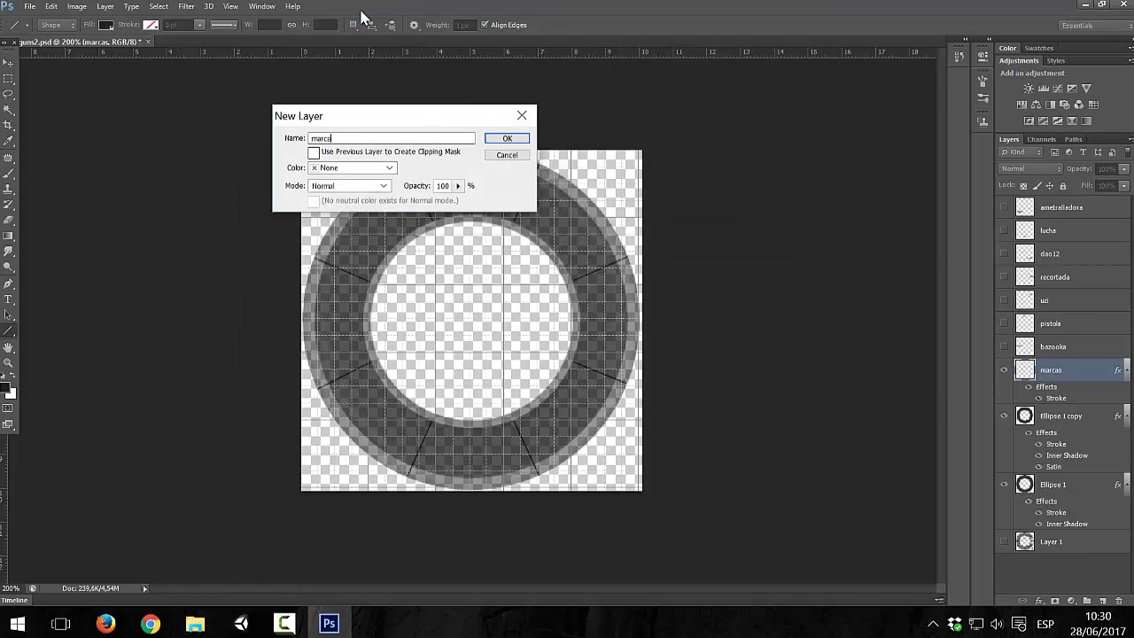
{"action": "type", "text": "marcas2"}
{"action": "key", "text": "Return"}
{"action": "key", "text": "ctrl+plus"}
- Draw lines over the upper-left and upper-right divider marks and merge them into marcas2
{"action": "left_click", "coordinate": [200, 25]}
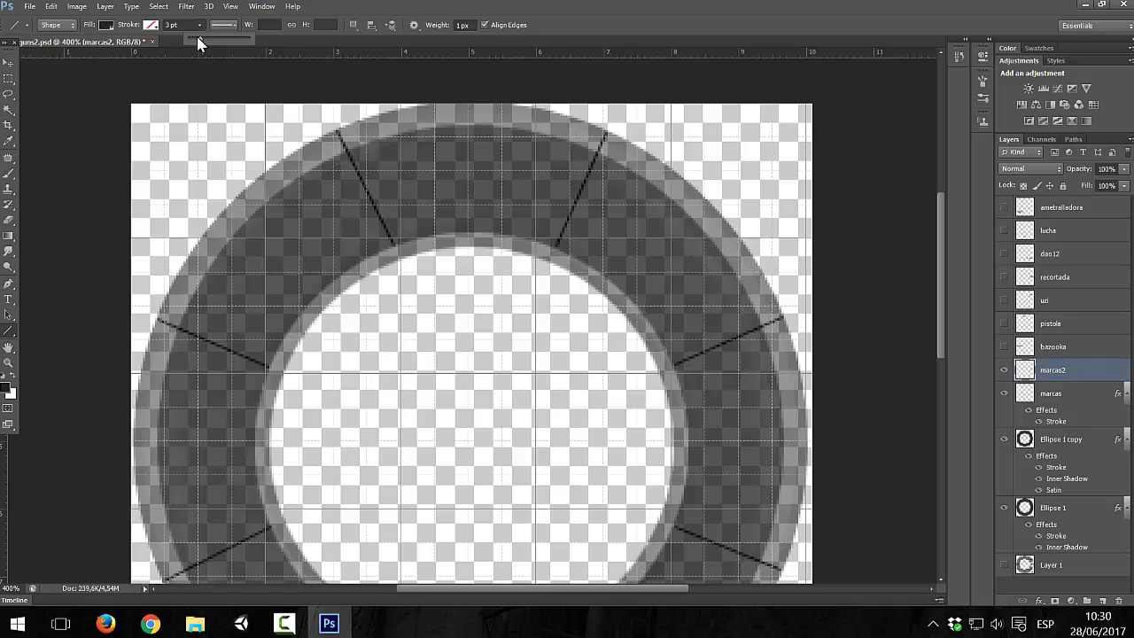
{"action": "left_click_drag", "start_coordinate": [337, 132], "coordinate": [399, 254]}
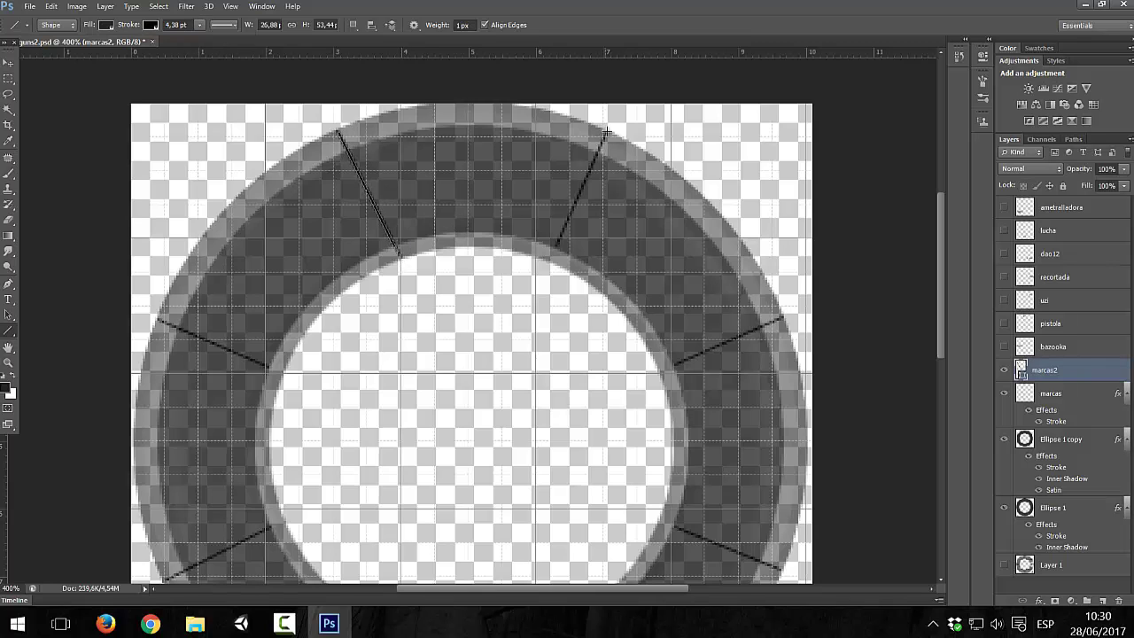
{"action": "left_click_drag", "start_coordinate": [606, 131], "coordinate": [550, 258]}
{"action": "key", "text": "ctrl+e"}
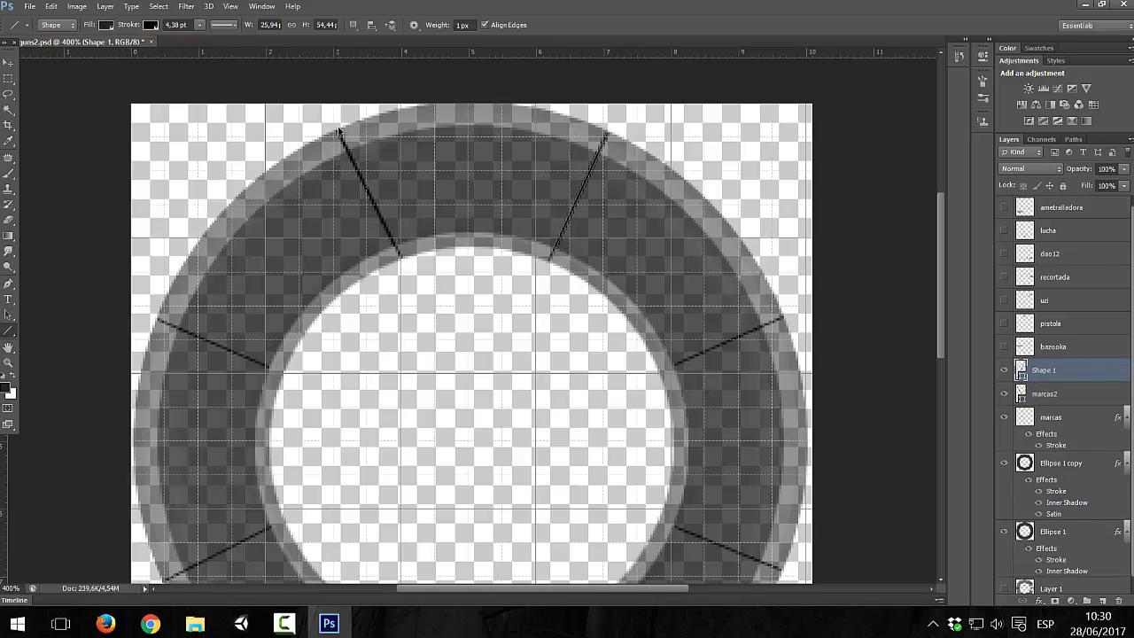
{"action": "left_click", "coordinate": [105, 25]}
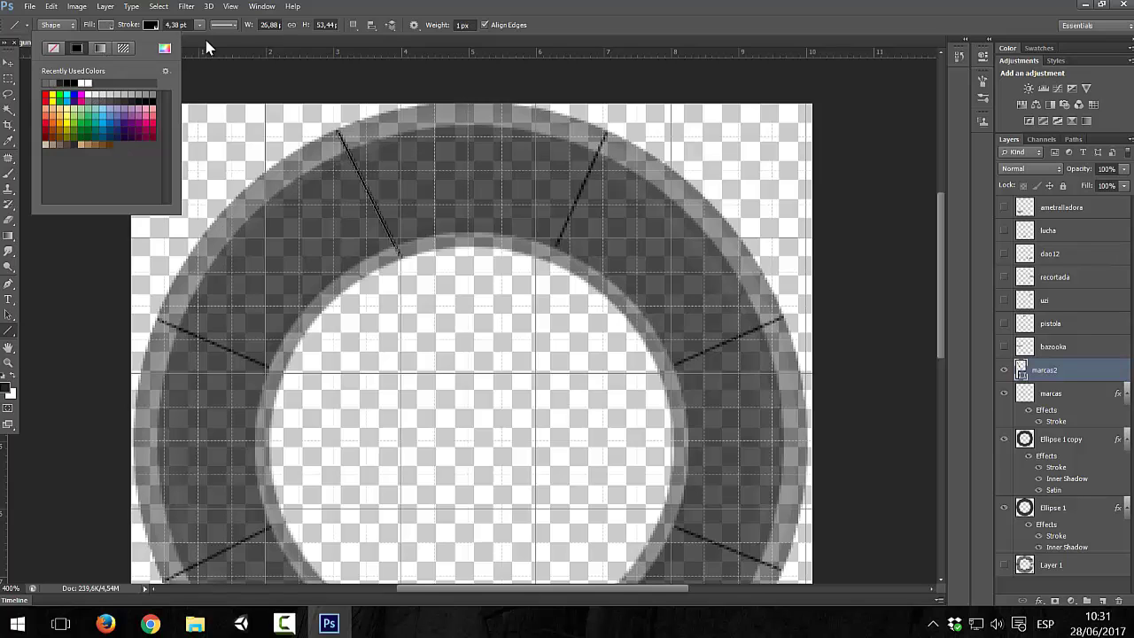
{"action": "left_click_drag", "start_coordinate": [337, 131], "coordinate": [400, 255]}
- Try red and pink for the upper-left divider line, settling on dark grey
{"action": "left_click", "coordinate": [8, 388]}
{"action": "left_click", "coordinate": [588, 106]}
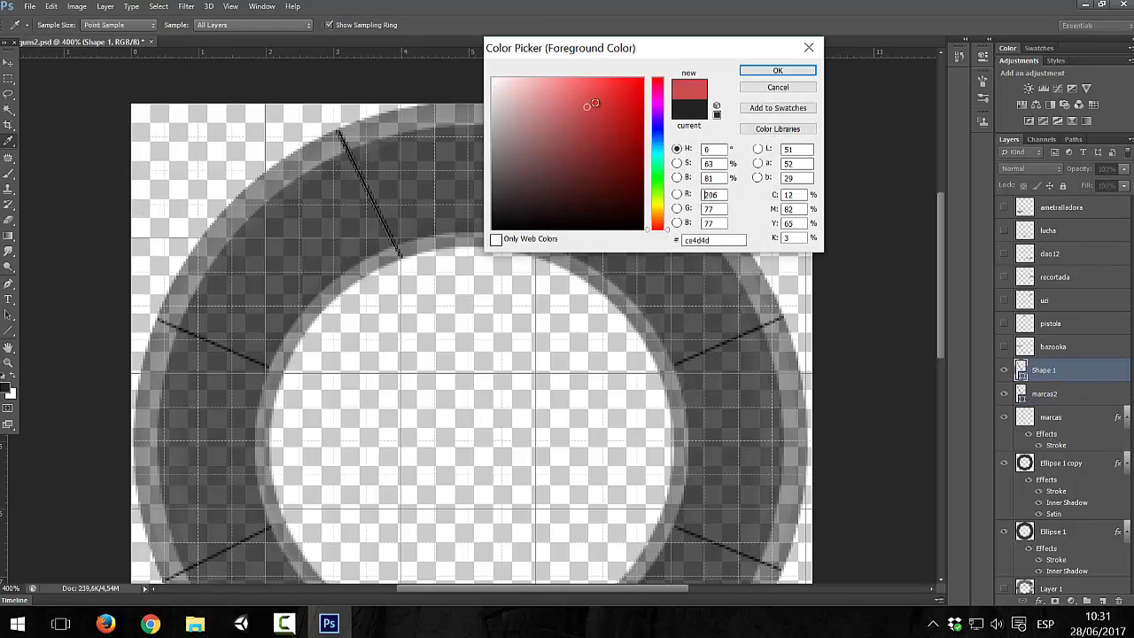
{"action": "left_click", "coordinate": [757, 68]}
{"action": "key", "text": "ctrl+e"}
{"action": "left_click", "coordinate": [106, 24]}
{"action": "left_click", "coordinate": [91, 83]}
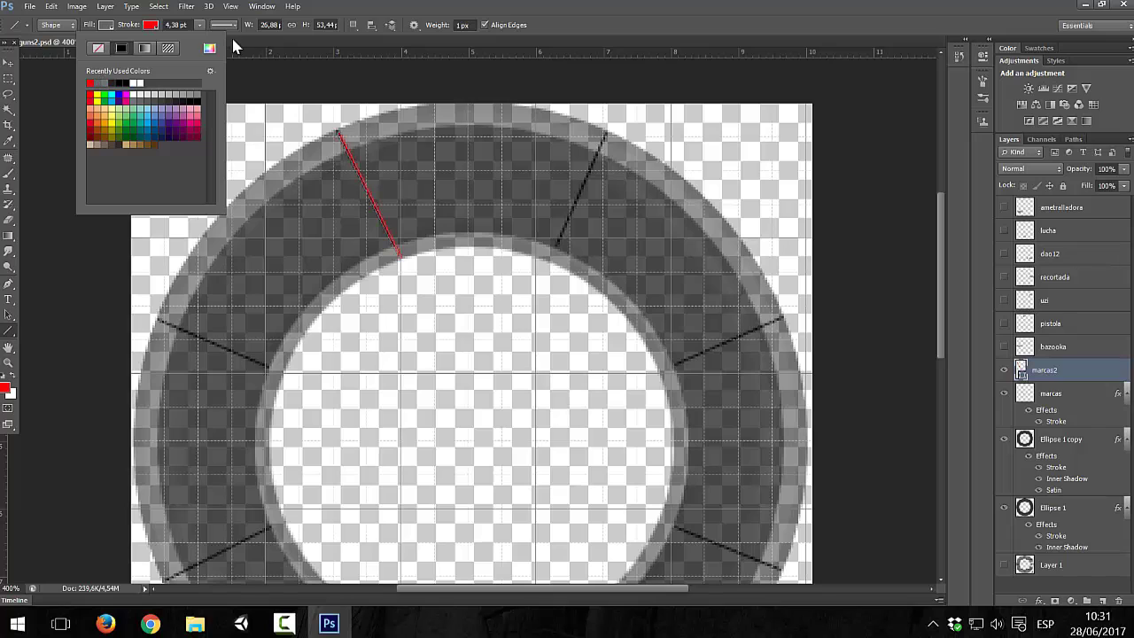
{"action": "left_click", "coordinate": [173, 92]}
{"action": "left_click", "coordinate": [92, 81]}
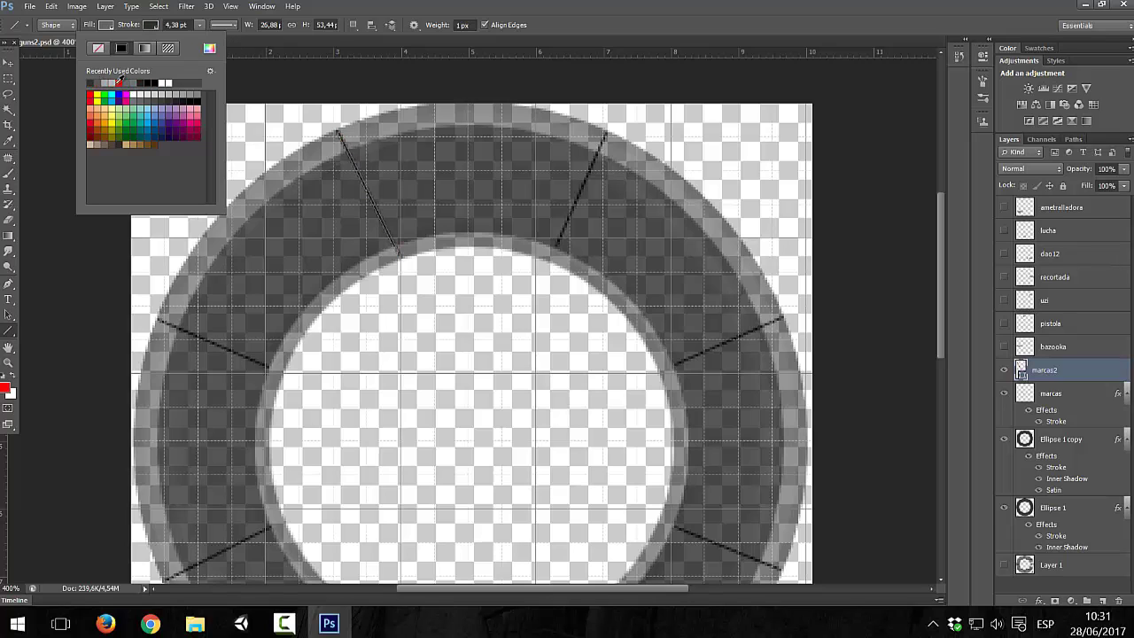
{"action": "left_click", "coordinate": [189, 114]}
{"action": "left_click", "coordinate": [112, 83]}
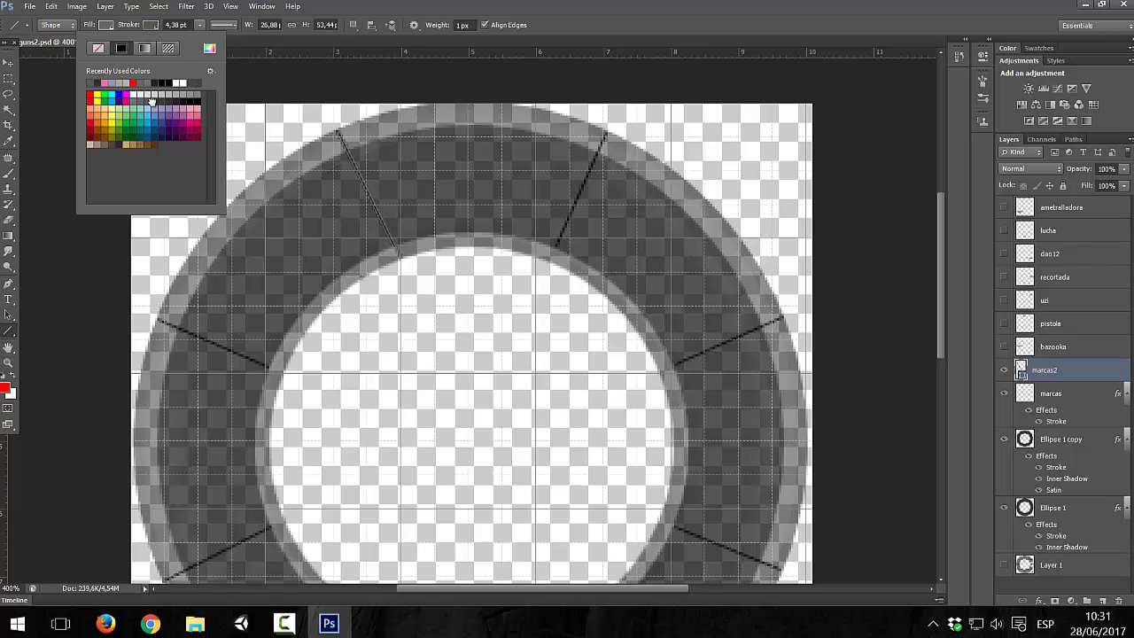
- Switch the line stroke to lighter grey and retrace the upper-left and upper-right divider marks
{"action": "left_click", "coordinate": [138, 94]}
{"action": "left_click", "coordinate": [421, 42]}
{"action": "left_click_drag", "start_coordinate": [605, 133], "coordinate": [549, 259]}
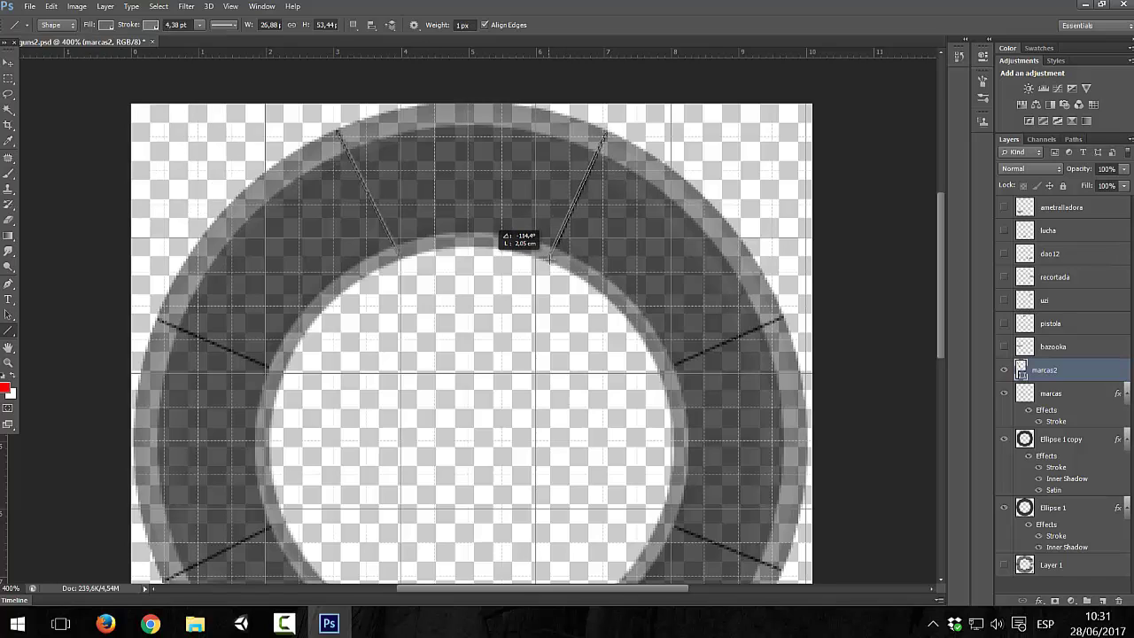
{"action": "mouse_move", "coordinate": [336, 131]}
{"action": "left_mouse_down"}
{"action": "mouse_move", "coordinate": [384, 195]}
{"action": "mouse_move", "coordinate": [400, 255]}
{"action": "left_mouse_up"}
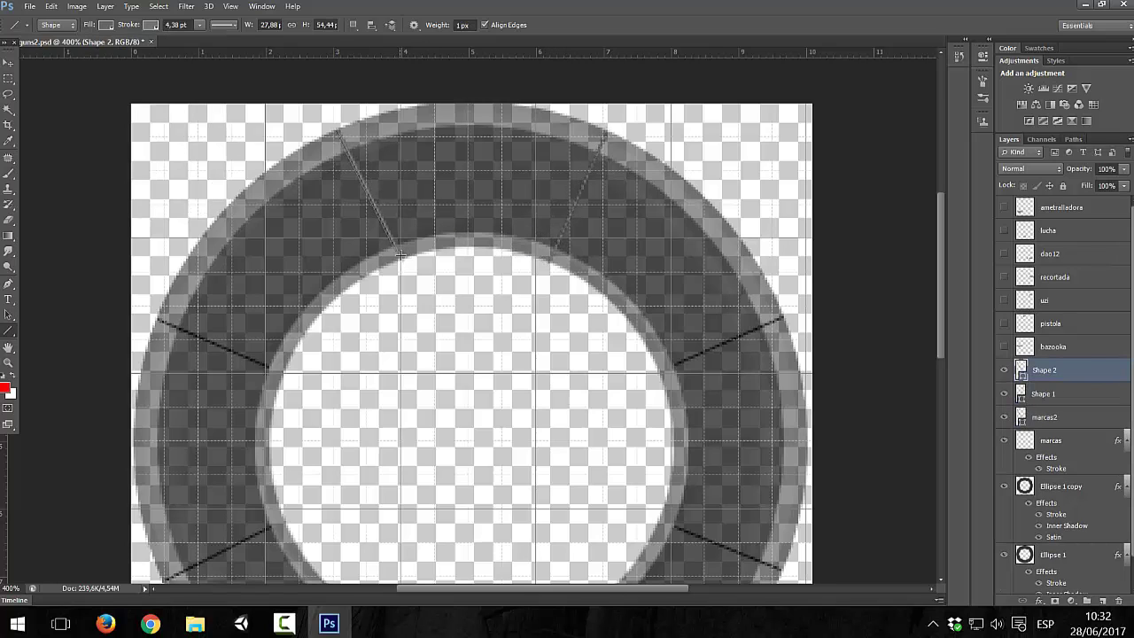
{"action": "left_click_drag", "start_coordinate": [606, 133], "coordinate": [551, 255]}
{"action": "mouse_move", "coordinate": [336, 133]}
{"action": "left_mouse_down"}
{"action": "mouse_move", "coordinate": [403, 238]}
{"action": "mouse_move", "coordinate": [397, 248]}
{"action": "left_mouse_up"}
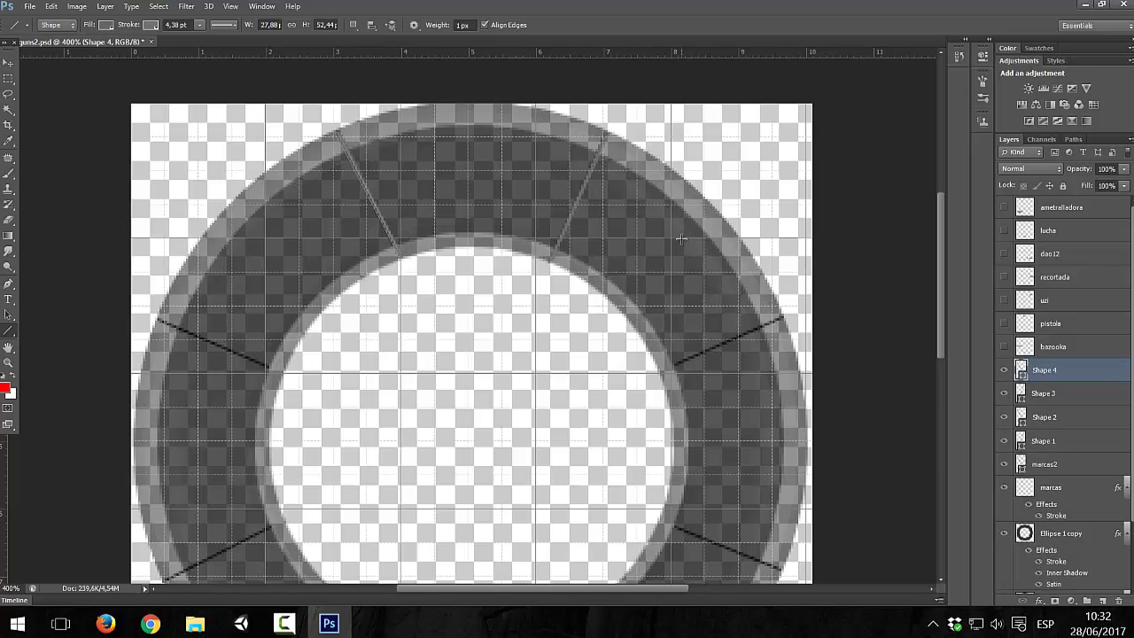
- Trace the right-side and lower-right divider marks with grey lines
{"action": "left_click_drag", "start_coordinate": [781, 317], "coordinate": [659, 370]}
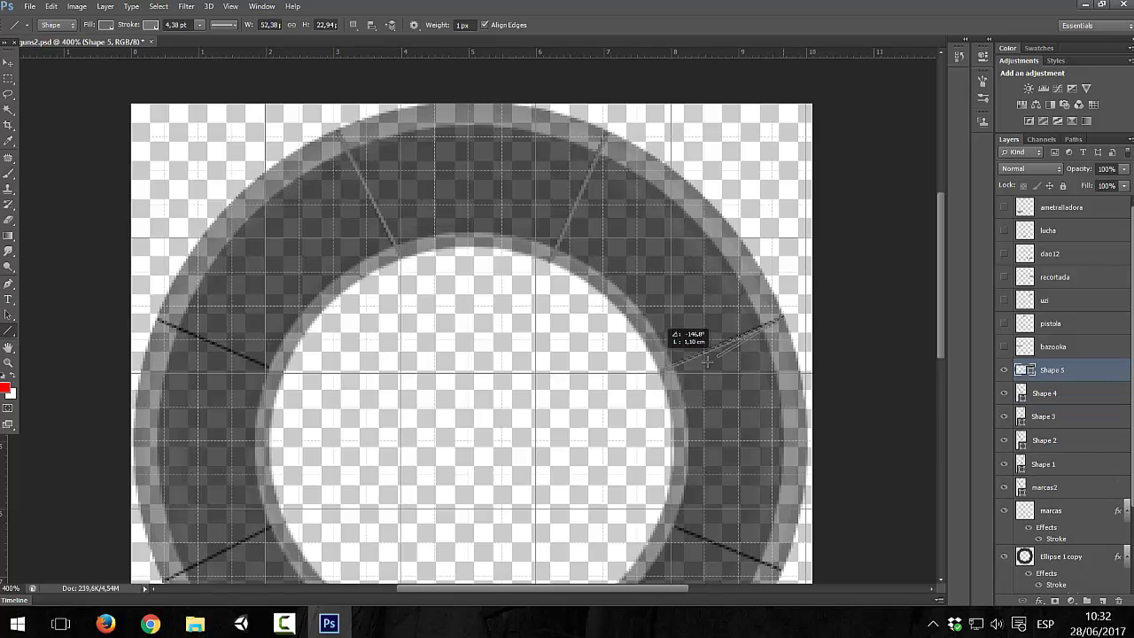
{"action": "left_click_drag", "start_coordinate": [783, 316], "coordinate": [659, 370]}
{"action": "scroll", "coordinate": [659, 371], "scroll_direction": "down", "scroll_amount": 5}
{"action": "left_click_drag", "start_coordinate": [776, 377], "coordinate": [674, 335]}
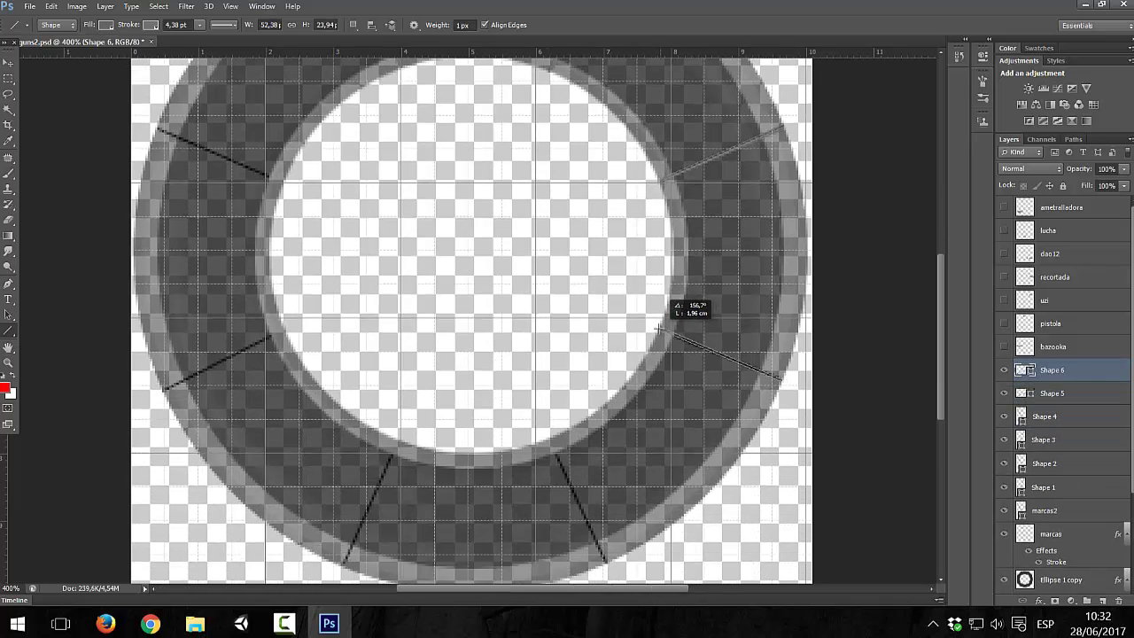
{"action": "left_click_drag", "start_coordinate": [777, 377], "coordinate": [673, 335]}
{"action": "left_click_drag", "start_coordinate": [780, 379], "coordinate": [658, 328]}
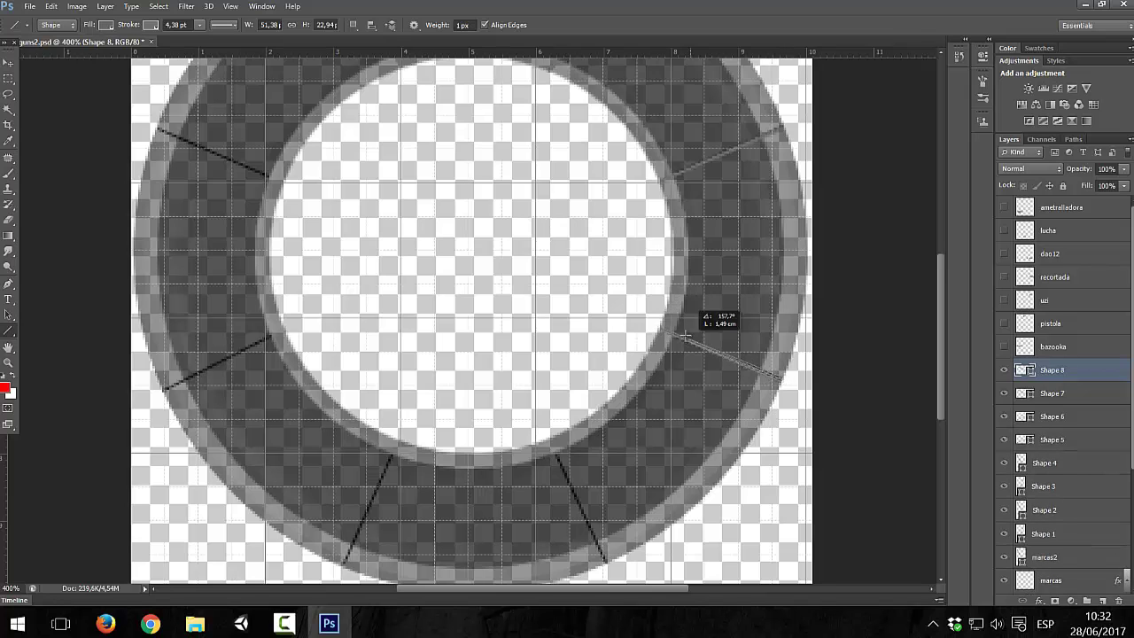
{"action": "scroll", "coordinate": [659, 328], "scroll_direction": "down", "scroll_amount": 3}
{"action": "mouse_move", "coordinate": [557, 343]}
{"action": "left_mouse_down"}
{"action": "mouse_move", "coordinate": [604, 456]}
{"action": "mouse_move", "coordinate": [556, 343]}
{"action": "left_mouse_up"}
- Trace the lower-left and left divider marks, adding the final lines across the ring
{"action": "left_click_drag", "start_coordinate": [344, 458], "coordinate": [397, 338]}
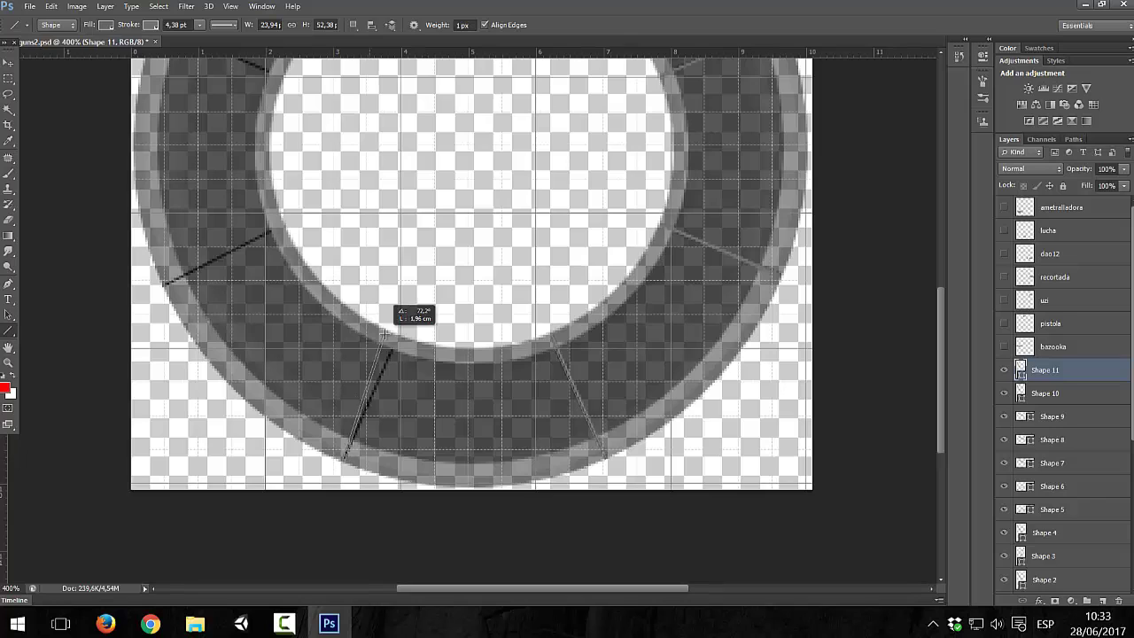
{"action": "left_click_drag", "start_coordinate": [346, 454], "coordinate": [397, 337]}
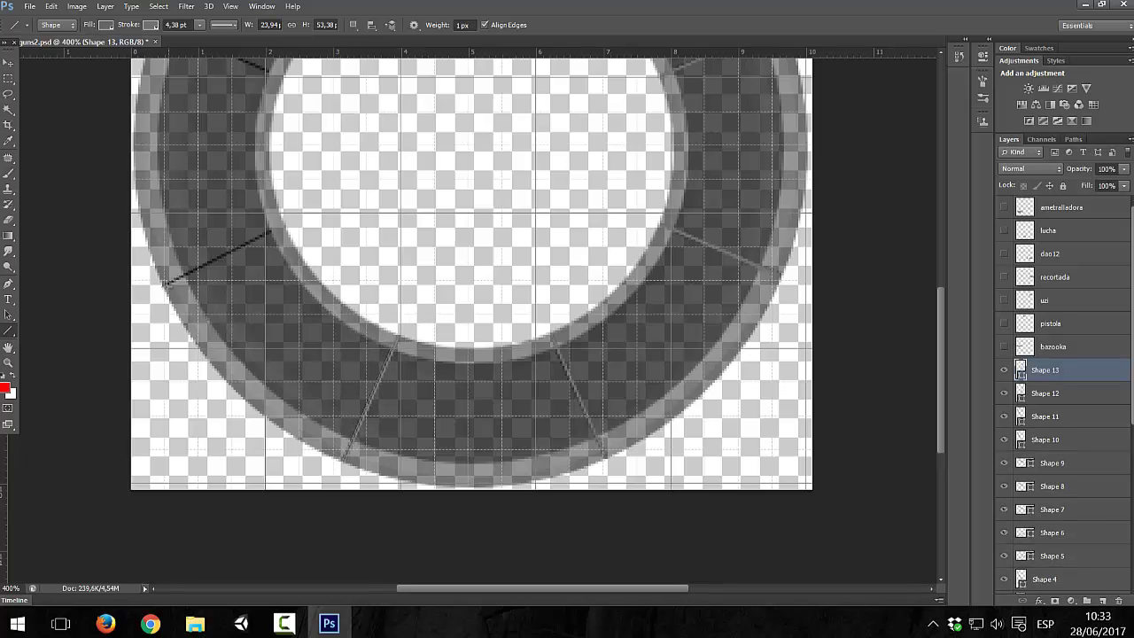
{"action": "left_click_drag", "start_coordinate": [166, 283], "coordinate": [280, 225]}
{"action": "scroll", "coordinate": [306, 237], "scroll_direction": "up", "scroll_amount": 5}
{"action": "scroll", "coordinate": [305, 236], "scroll_direction": "up", "scroll_amount": 2}
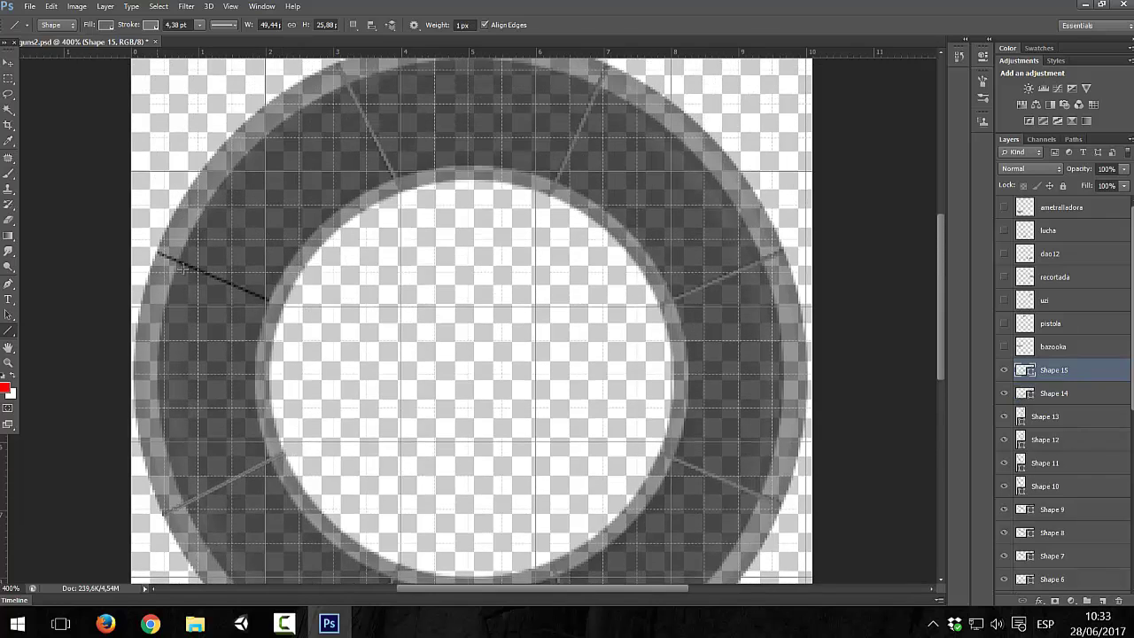
{"action": "left_click_drag", "start_coordinate": [160, 252], "coordinate": [284, 303]}
{"action": "left_click_drag", "start_coordinate": [159, 255], "coordinate": [284, 304]}
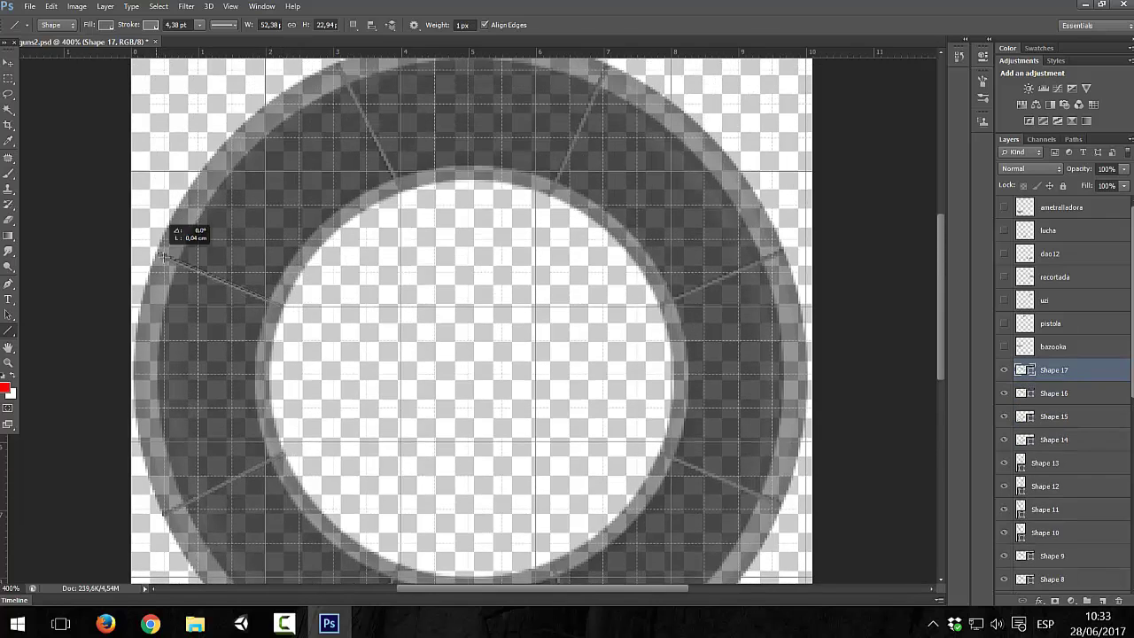
{"action": "left_click_drag", "start_coordinate": [158, 254], "coordinate": [283, 304]}
{"action": "left_click", "coordinate": [331, 314]}
{"action": "left_click_drag", "start_coordinate": [159, 254], "coordinate": [275, 305]}
- Turn on the lucha layer to show the fist icon at the bottom of the ring
{"action": "scroll", "coordinate": [550, 307], "scroll_direction": "down", "scroll_amount": 3}
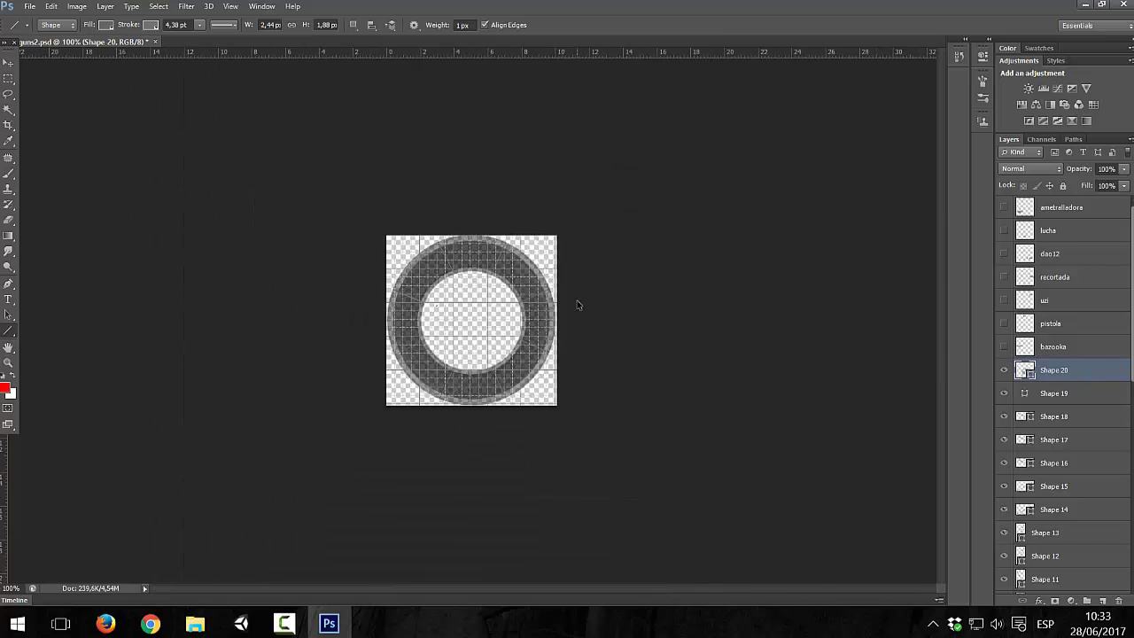
{"action": "scroll", "coordinate": [521, 311], "scroll_direction": "up", "scroll_amount": 2}
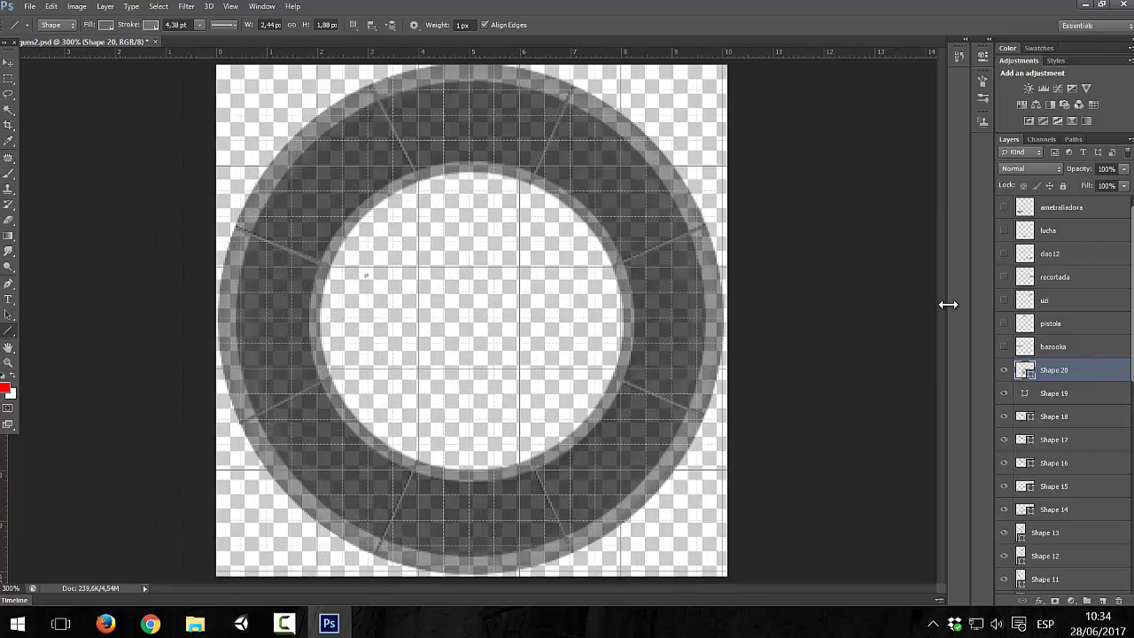
{"action": "left_click", "coordinate": [1005, 231]}
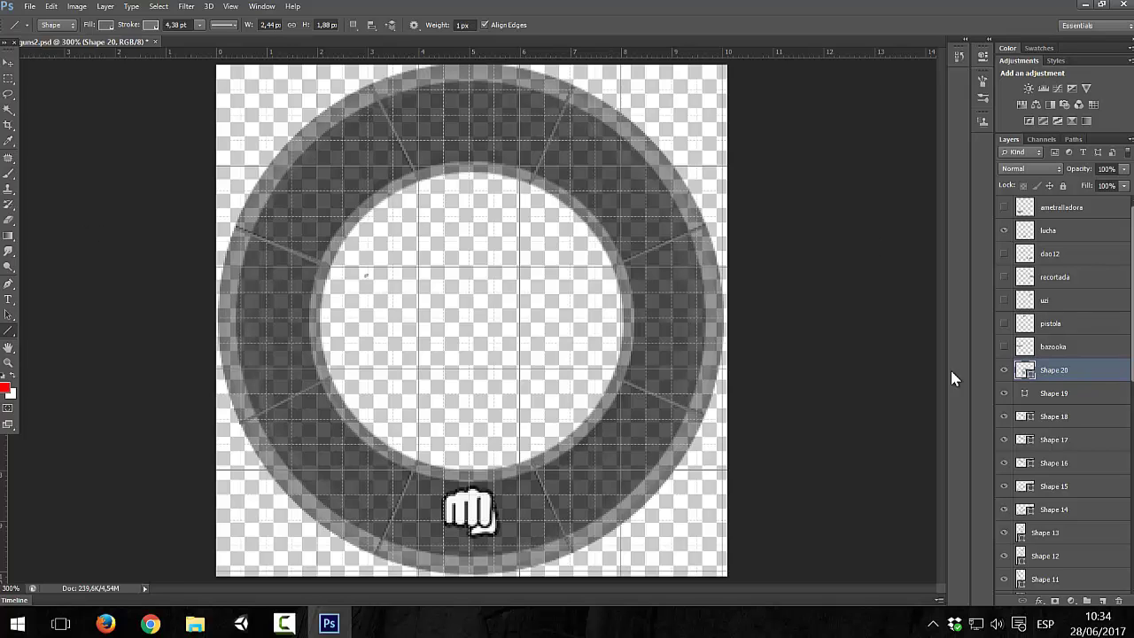
- On the Ellipse 1 layer, try a Magic Wand selection of the ring's inner circle, then deselect
{"action": "left_click", "coordinate": [9, 113]}
{"action": "scroll", "coordinate": [1103, 403], "scroll_direction": "down", "scroll_amount": 5}
{"action": "scroll", "coordinate": [1103, 404], "scroll_direction": "down", "scroll_amount": 5}
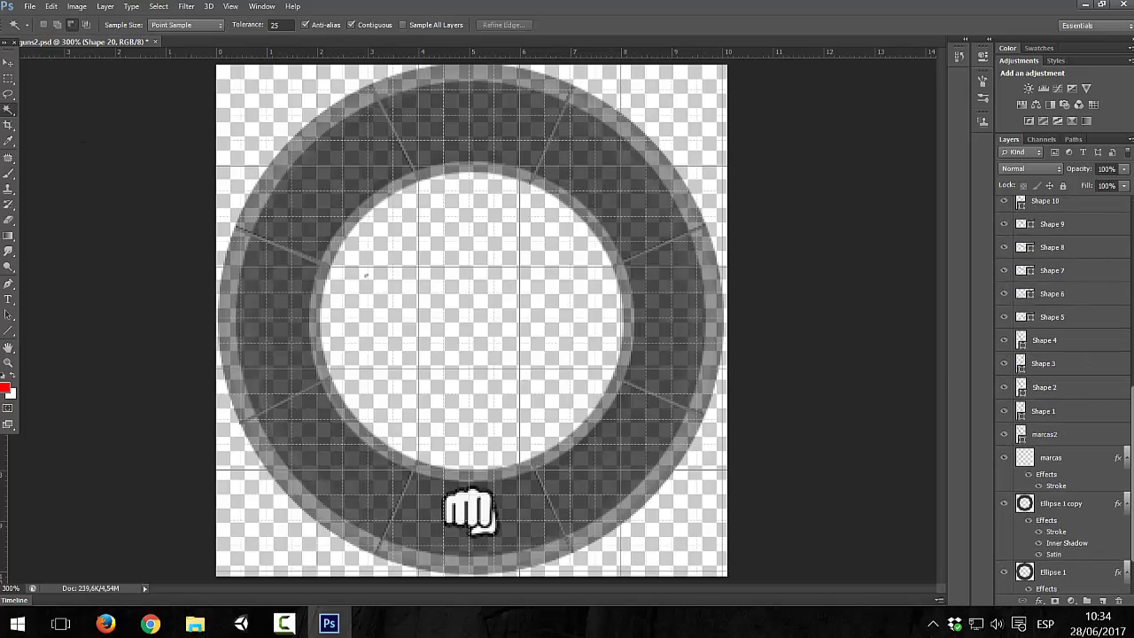
{"action": "scroll", "coordinate": [1063, 496], "scroll_direction": "down", "scroll_amount": 2}
{"action": "left_click", "coordinate": [1061, 457]}
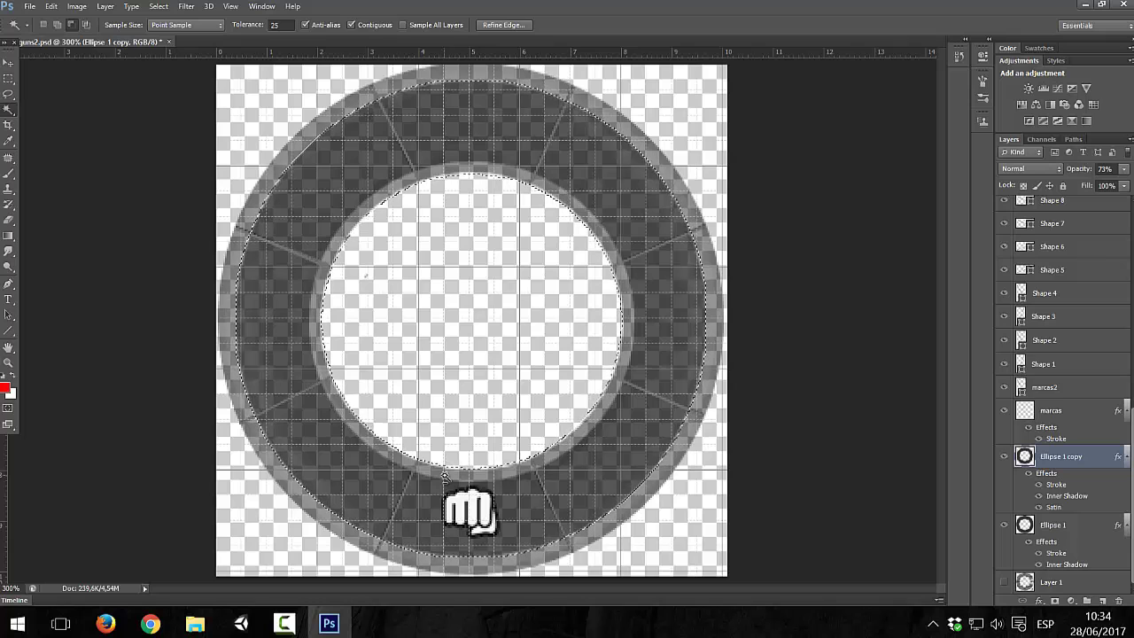
{"action": "left_click", "coordinate": [1066, 529]}
{"action": "left_click", "coordinate": [492, 488]}
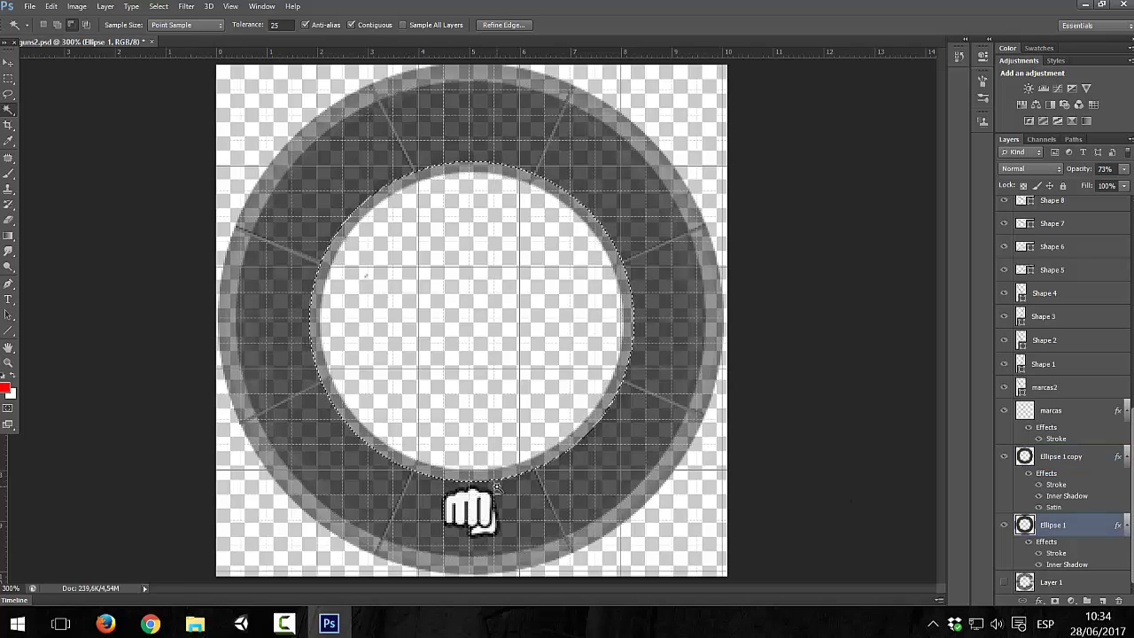
{"action": "key", "text": "ctrl+d"}
{"action": "left_click", "coordinate": [9, 79]}
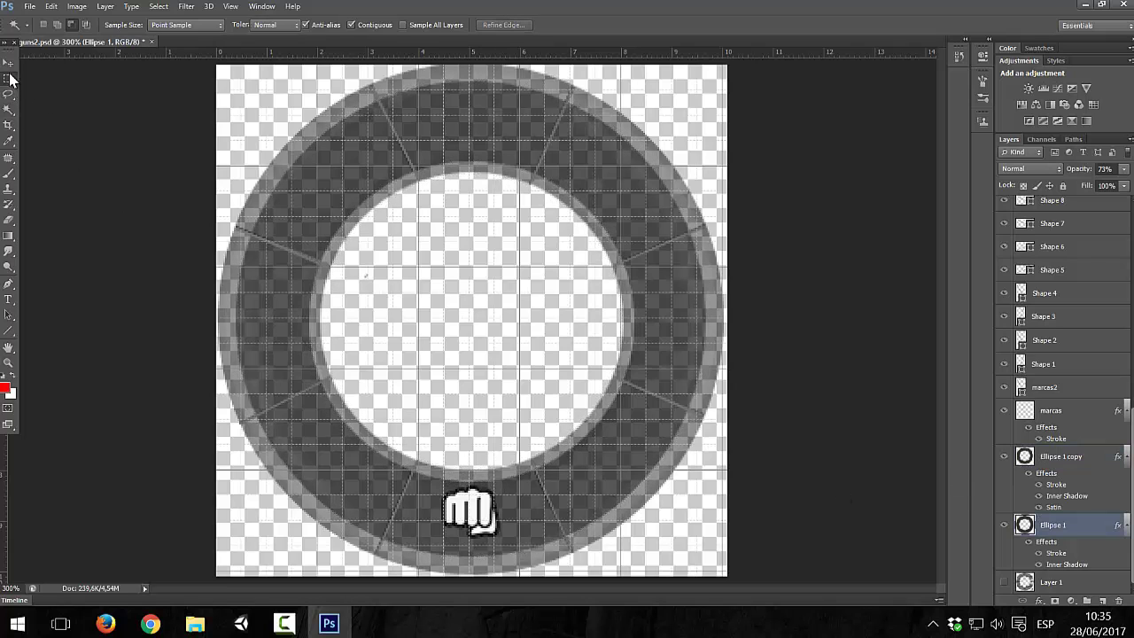
- Draw an elliptical selection along the ring's lower inner edge, then trace a Lasso outline
{"action": "left_click_drag", "start_coordinate": [365, 356], "coordinate": [581, 482]}
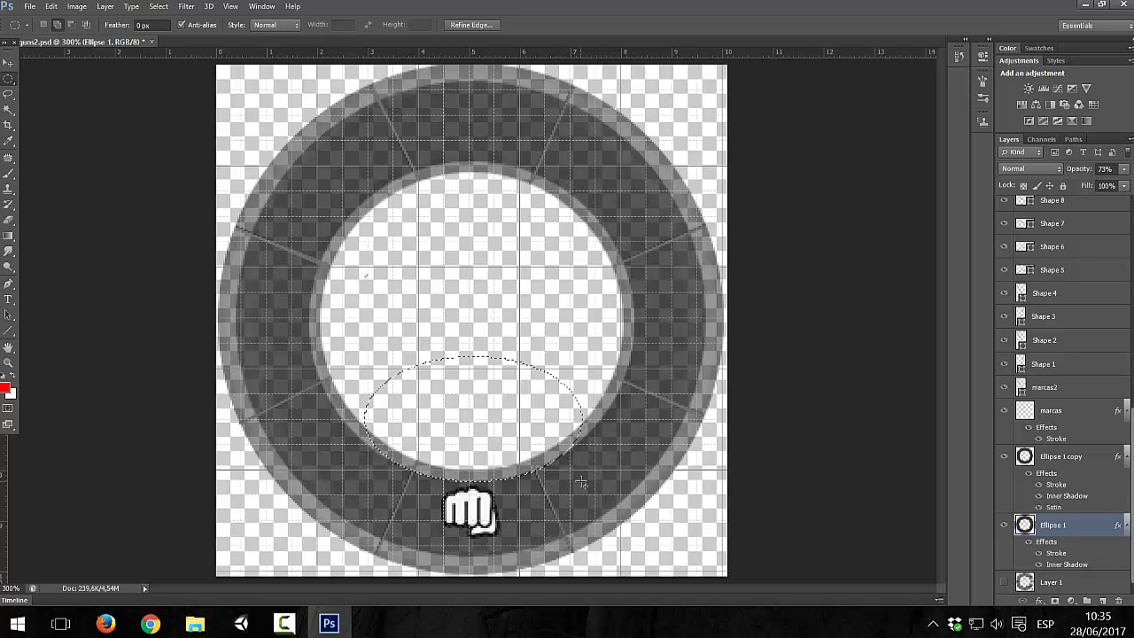
{"action": "right_click", "coordinate": [9, 78]}
{"action": "left_click", "coordinate": [53, 102]}
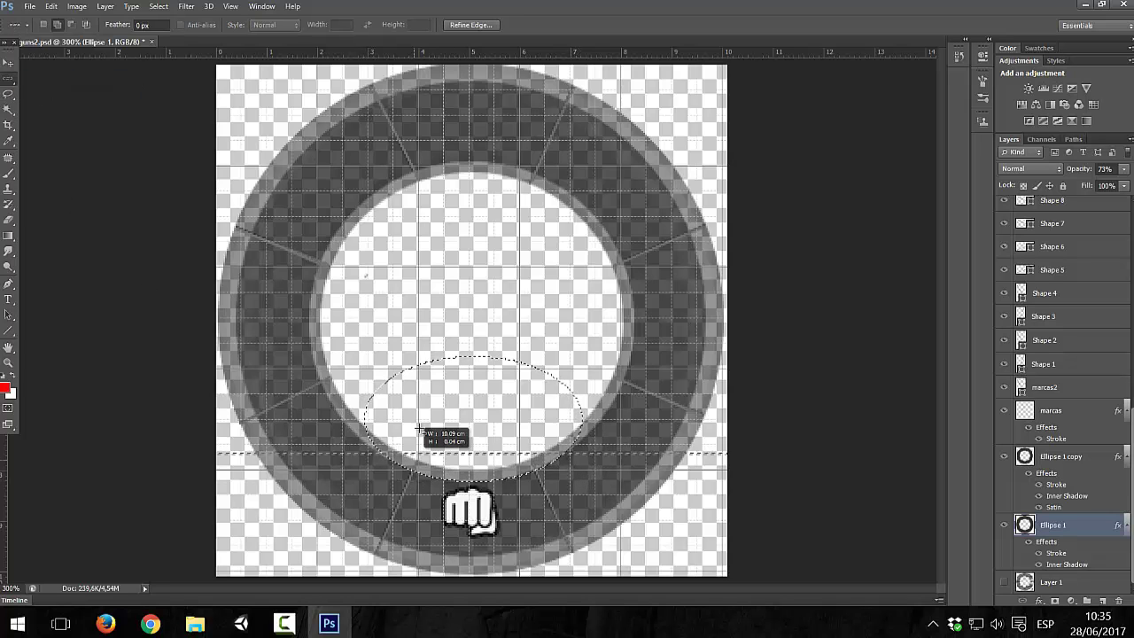
{"action": "right_click", "coordinate": [10, 80]}
{"action": "left_click", "coordinate": [53, 79]}
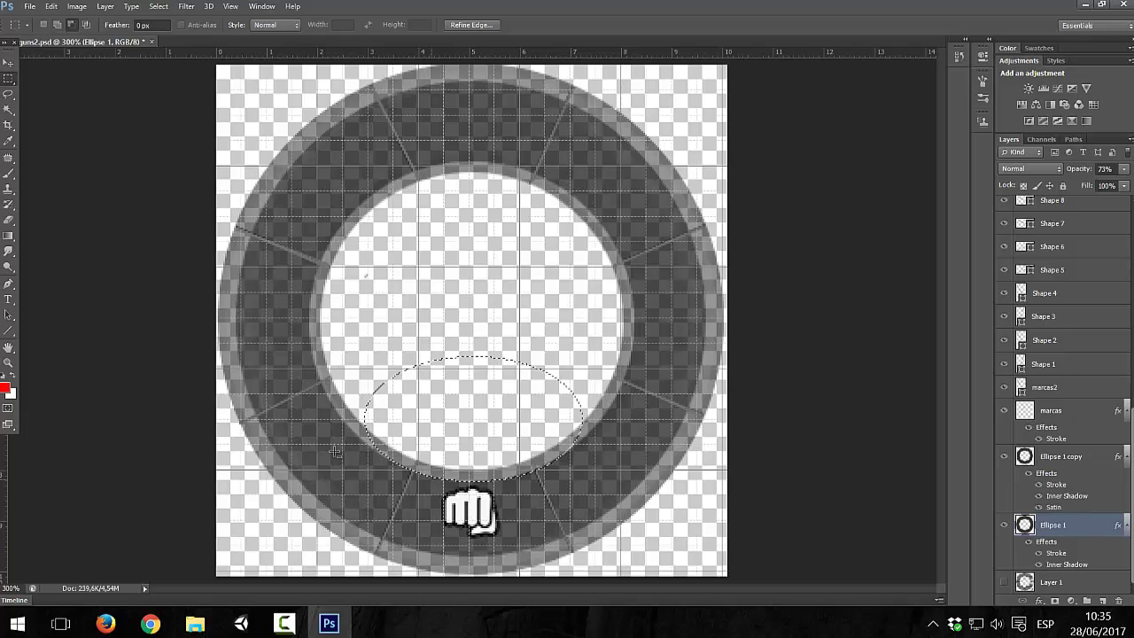
{"action": "key", "text": "l"}
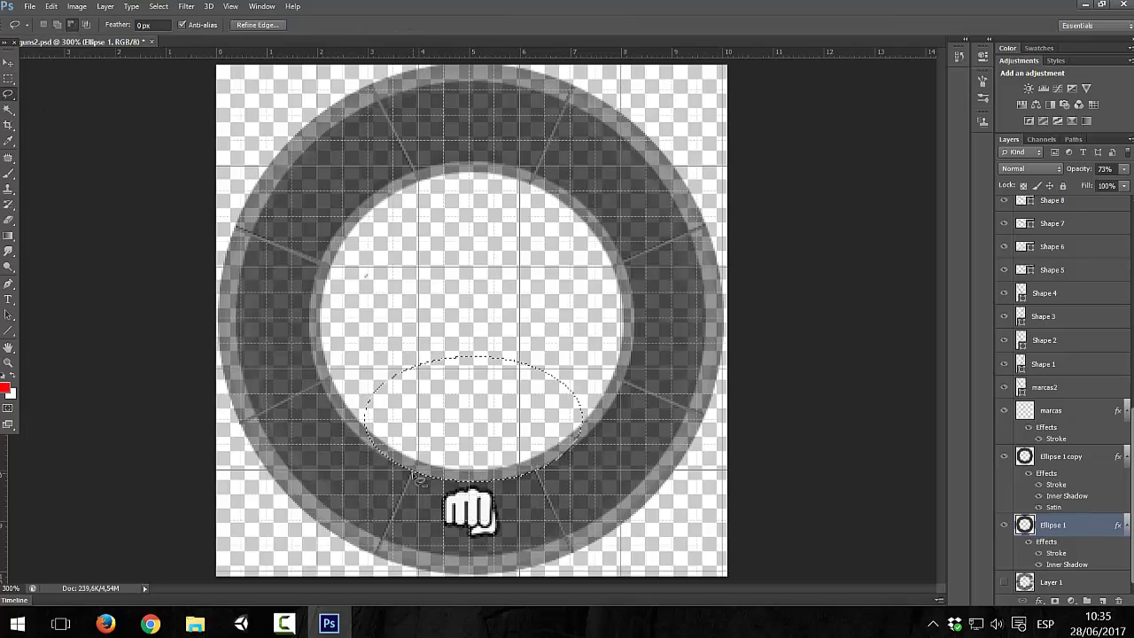
{"action": "left_click_drag", "start_coordinate": [540, 463], "coordinate": [356, 442]}
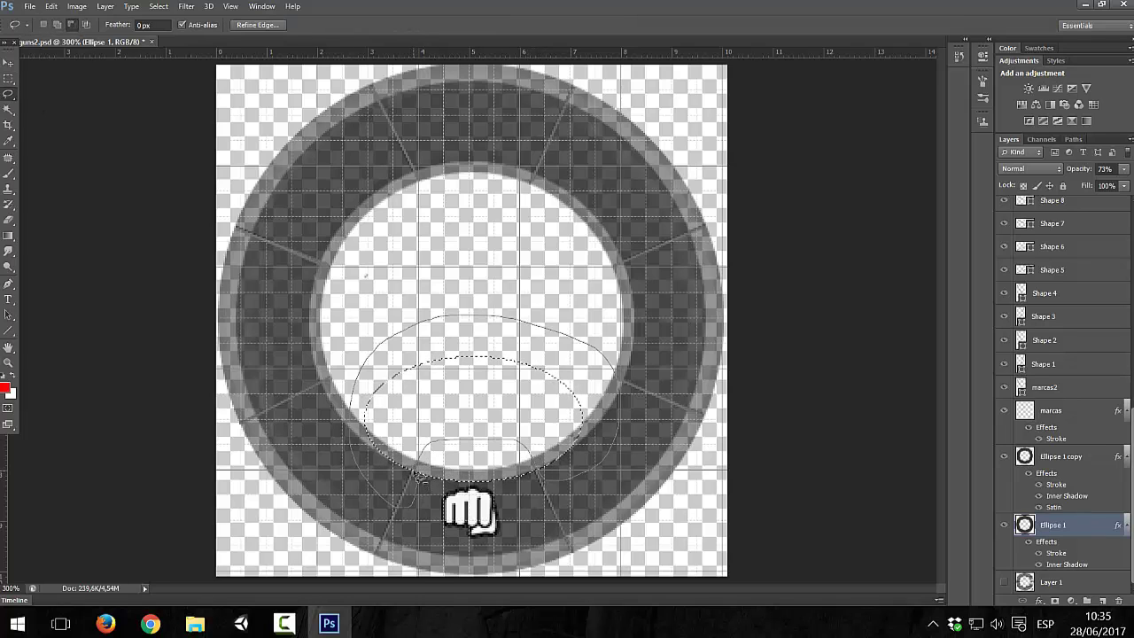
{"action": "key", "text": "ctrl+plus"}
{"action": "key", "text": "ctrl+plus"}
{"action": "key", "text": "ctrl+plus"}
{"action": "scroll", "coordinate": [943, 344], "scroll_direction": "down", "scroll_amount": 5}
- Set Magic Wand Tolerance to 25 and trim the selection to the rim's lower curve
{"action": "mouse_move", "coordinate": [355, 248]}
{"action": "left_mouse_down"}
{"action": "mouse_move", "coordinate": [553, 254]}
{"action": "mouse_move", "coordinate": [603, 232]}
{"action": "left_mouse_up"}
{"action": "key", "text": "w"}
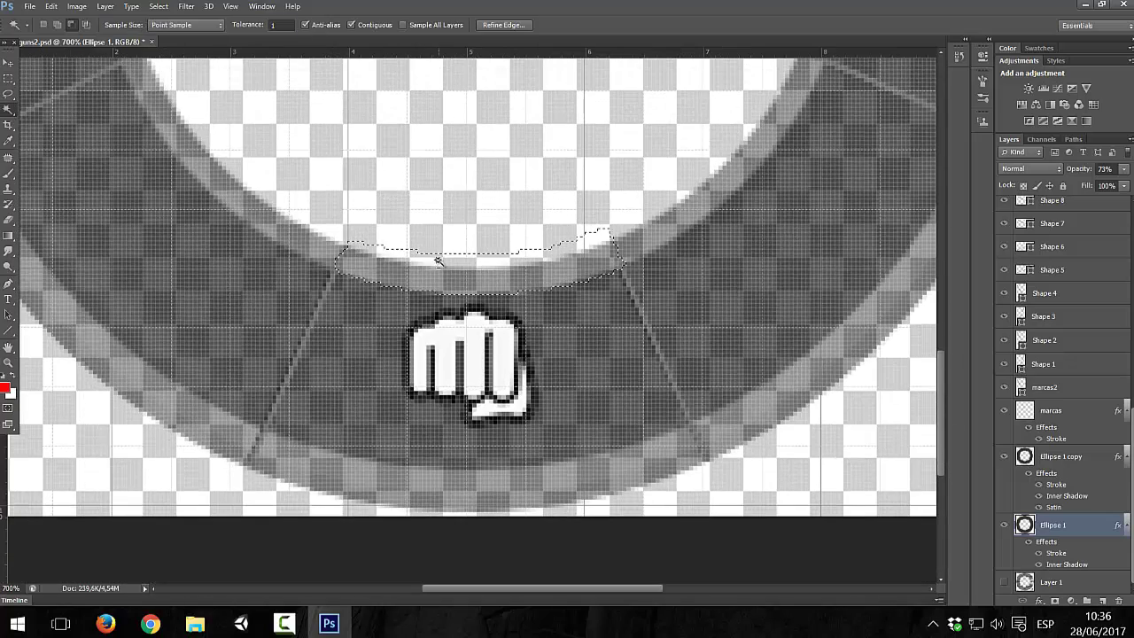
{"action": "double_click", "coordinate": [283, 25]}
{"action": "type", "text": "25"}
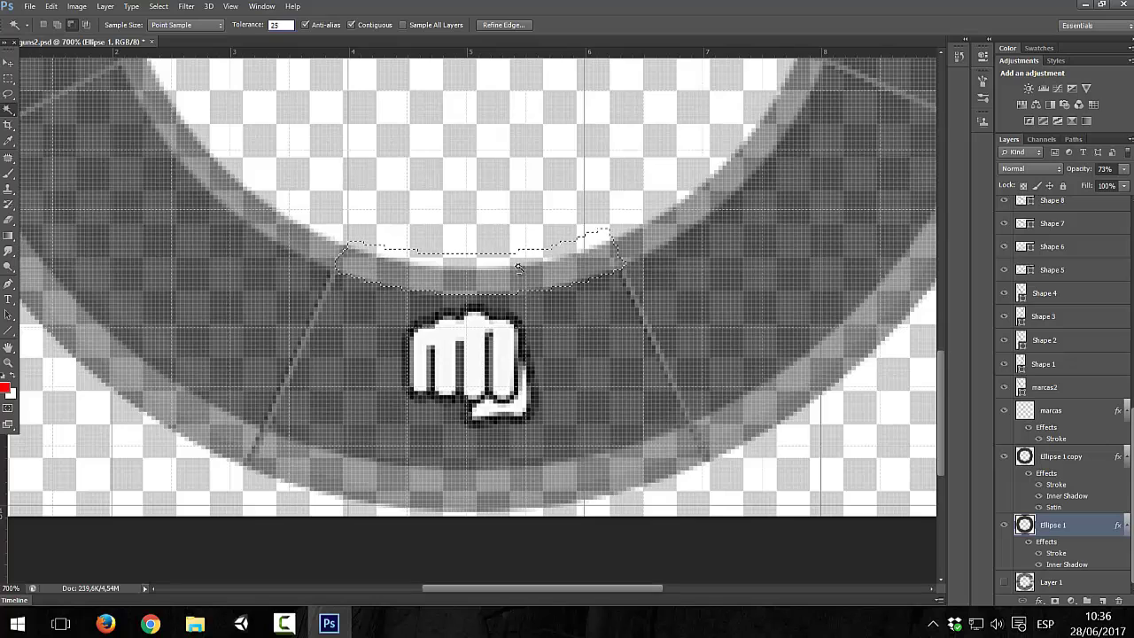
{"action": "type", "text": "l"}
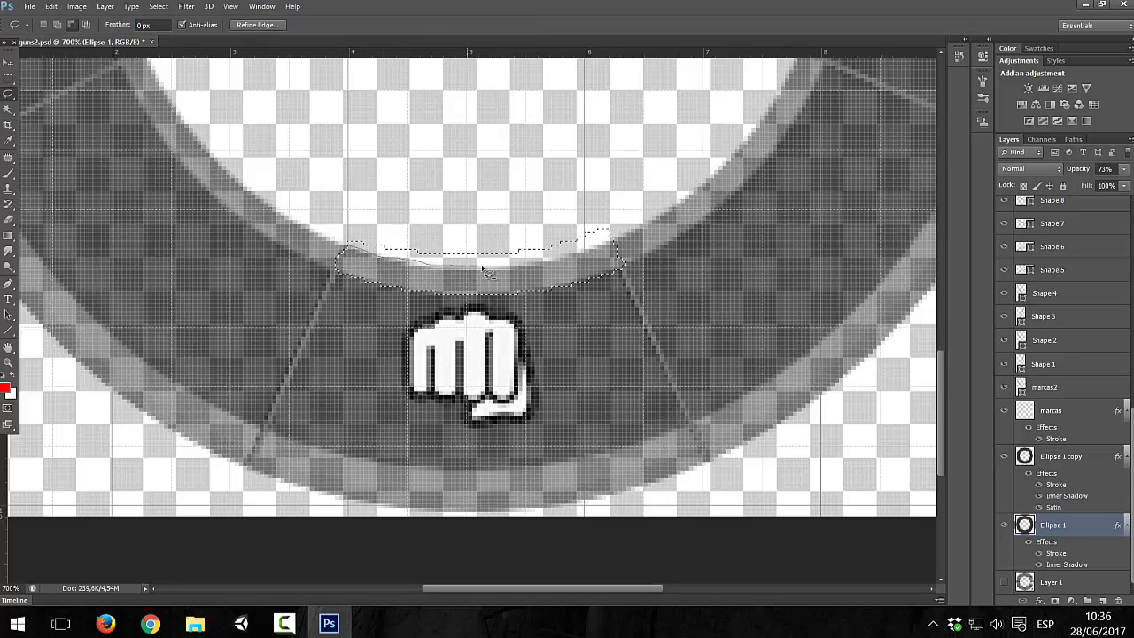
{"action": "mouse_move", "coordinate": [351, 251]}
{"action": "left_mouse_down"}
{"action": "mouse_move", "coordinate": [636, 277]}
{"action": "mouse_move", "coordinate": [652, 289]}
{"action": "left_mouse_up"}
- Look through the Image adjustments, then bring up the New Layer settings from the Layer menu
{"action": "left_click", "coordinate": [76, 6]}
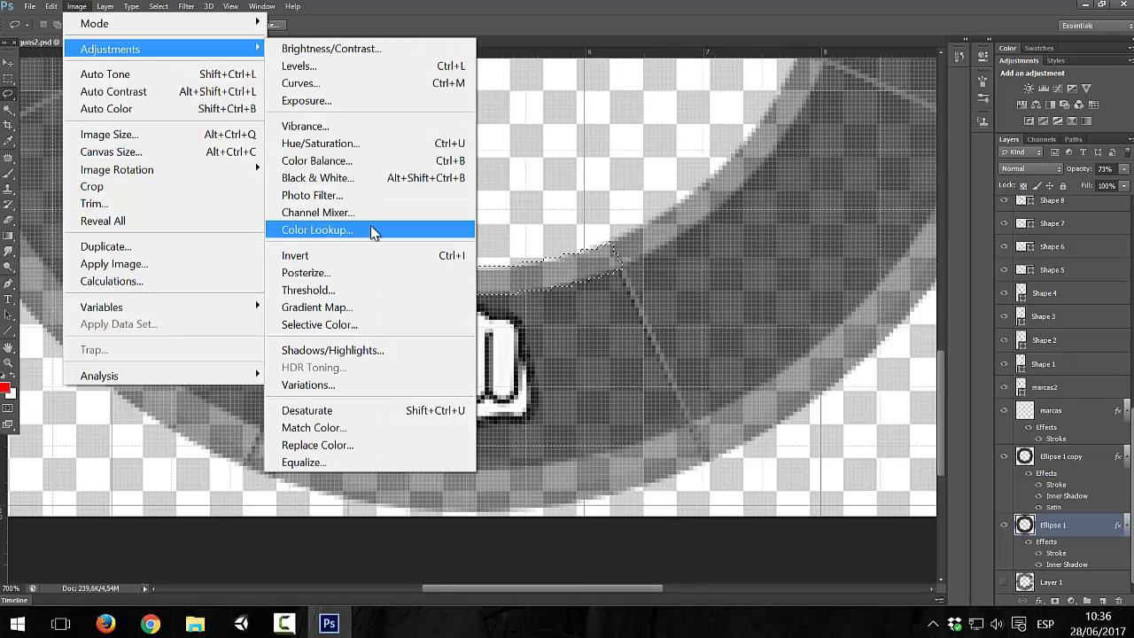
{"action": "left_click", "coordinate": [417, 7]}
{"action": "left_click", "coordinate": [105, 6]}
- Create a new layer named lucha_led
{"action": "left_click", "coordinate": [390, 9]}
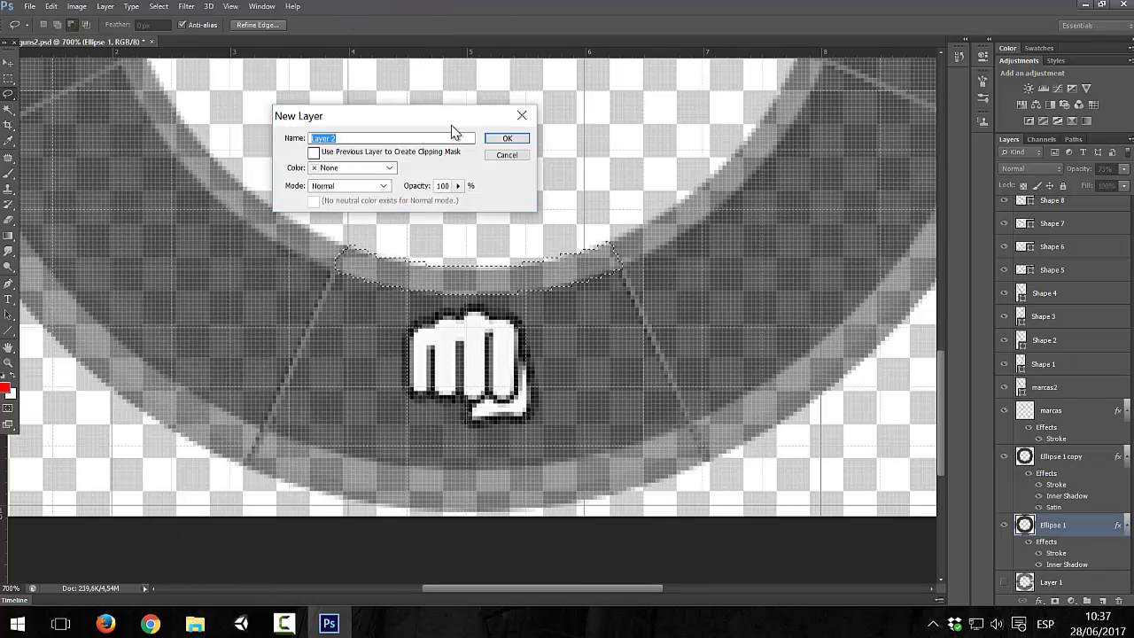
{"action": "type", "text": "lucha_led"}
{"action": "key", "text": "Return"}
- After a failed Color Balance attempt, set the foreground colour to bright green
{"action": "left_click", "coordinate": [105, 6]}
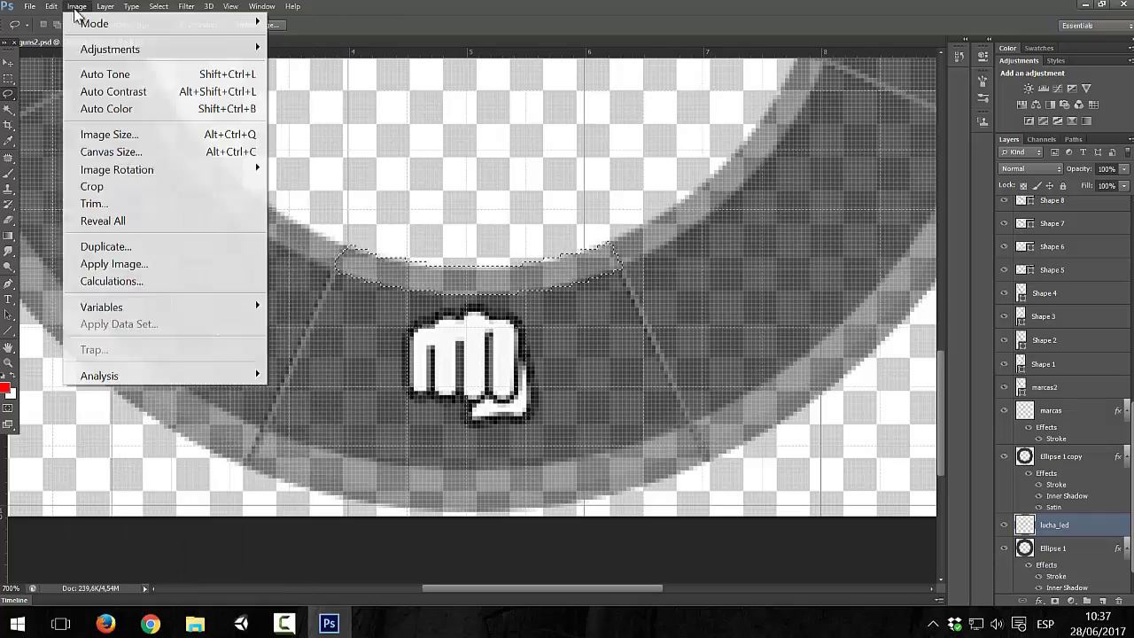
{"action": "left_click", "coordinate": [372, 155]}
{"action": "left_click", "coordinate": [571, 236]}
{"action": "left_click", "coordinate": [4, 387]}
{"action": "left_click", "coordinate": [798, 78]}
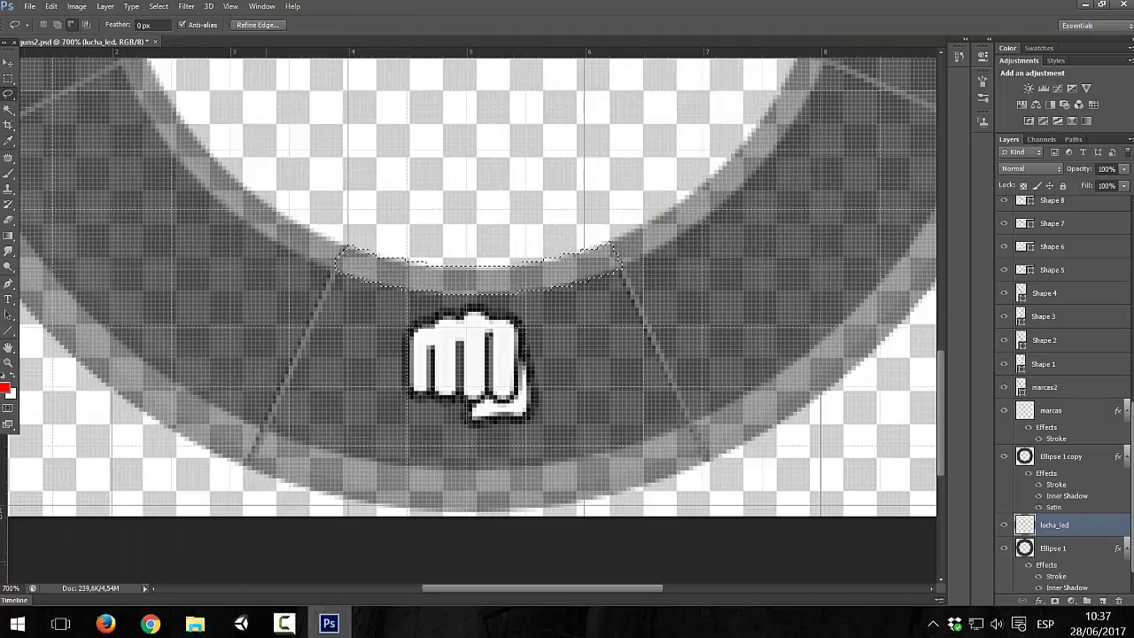
{"action": "left_click", "coordinate": [5, 387]}
{"action": "left_click", "coordinate": [600, 94]}
{"action": "left_click", "coordinate": [797, 78]}
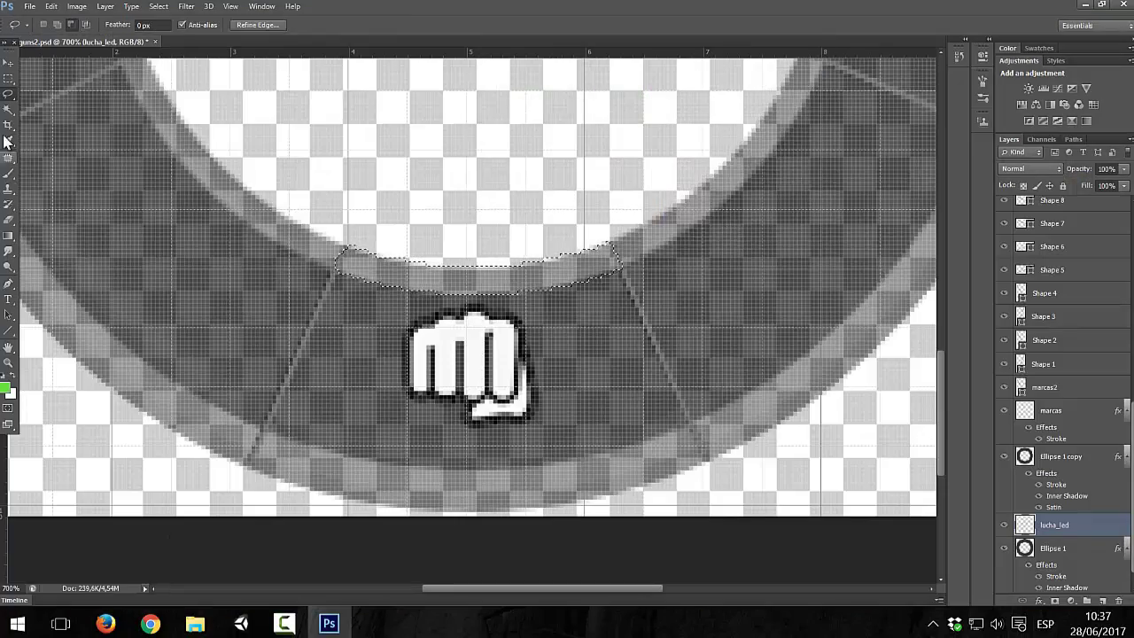
- Brush the selected arc green, lower the layer opacity to 74% and deselect
{"action": "key", "text": "b"}
{"action": "left_click_drag", "start_coordinate": [365, 263], "coordinate": [589, 262]}
{"action": "left_click", "coordinate": [1123, 168]}
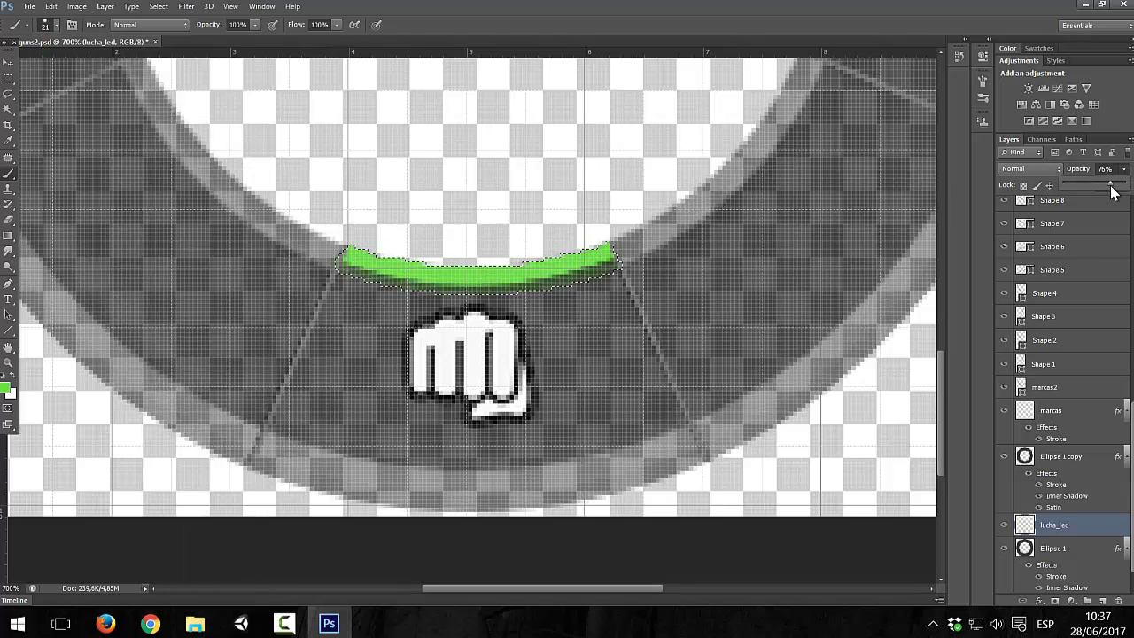
{"action": "left_click_drag", "start_coordinate": [1128, 185], "coordinate": [1106, 186]}
{"action": "left_click", "coordinate": [158, 6]}
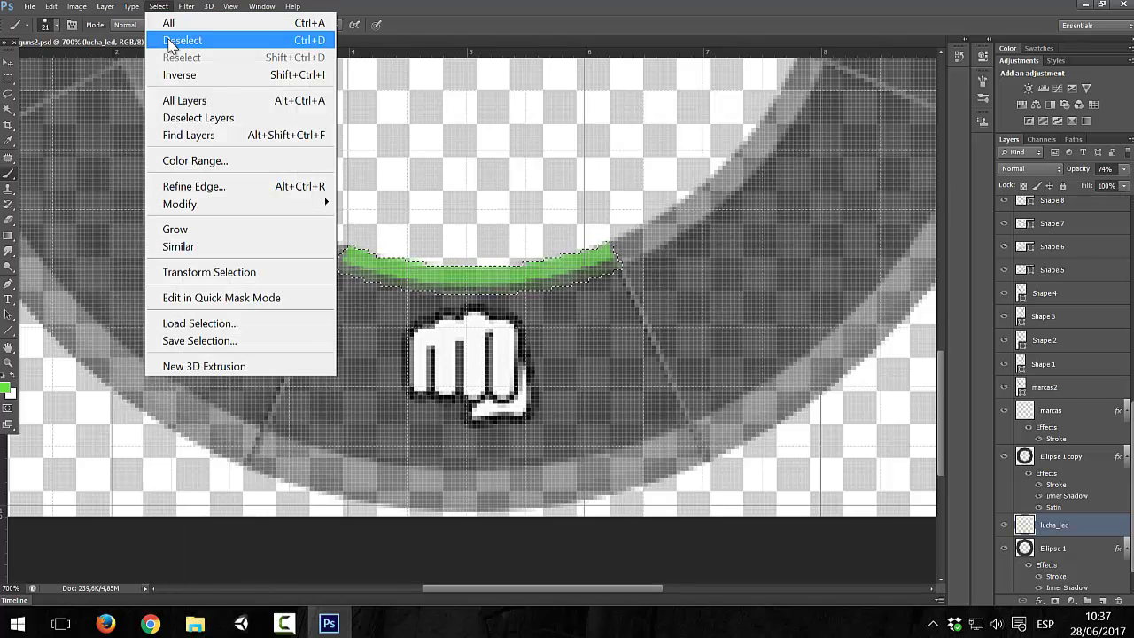
{"action": "left_click", "coordinate": [171, 41]}
{"action": "scroll", "coordinate": [649, 196], "scroll_direction": "up", "scroll_amount": 1}
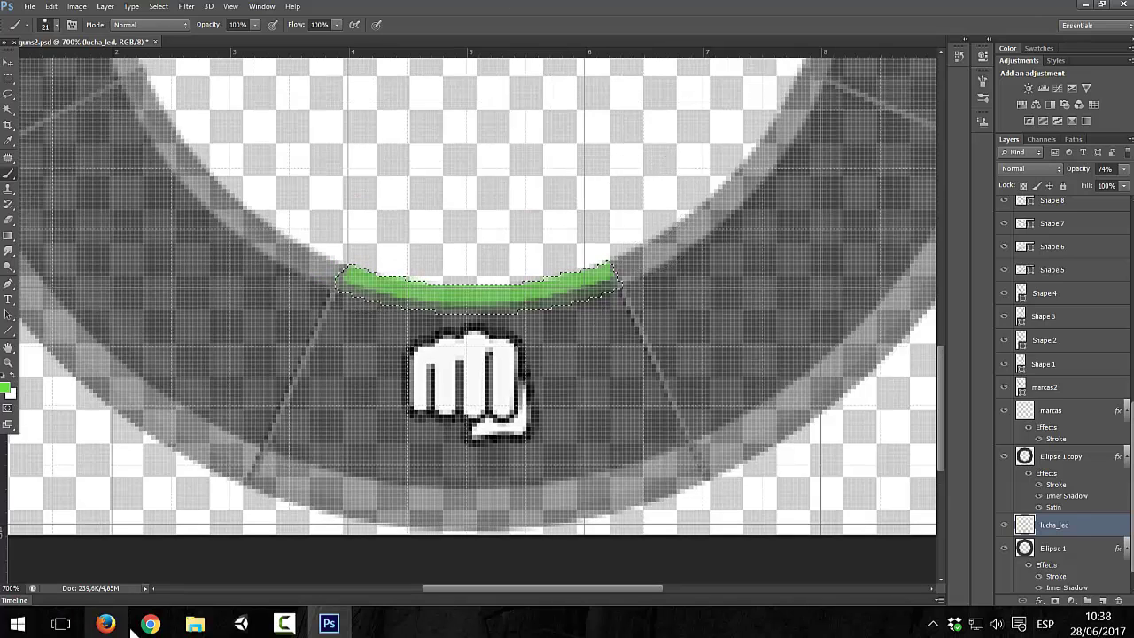
{"action": "left_click", "coordinate": [54, 24]}
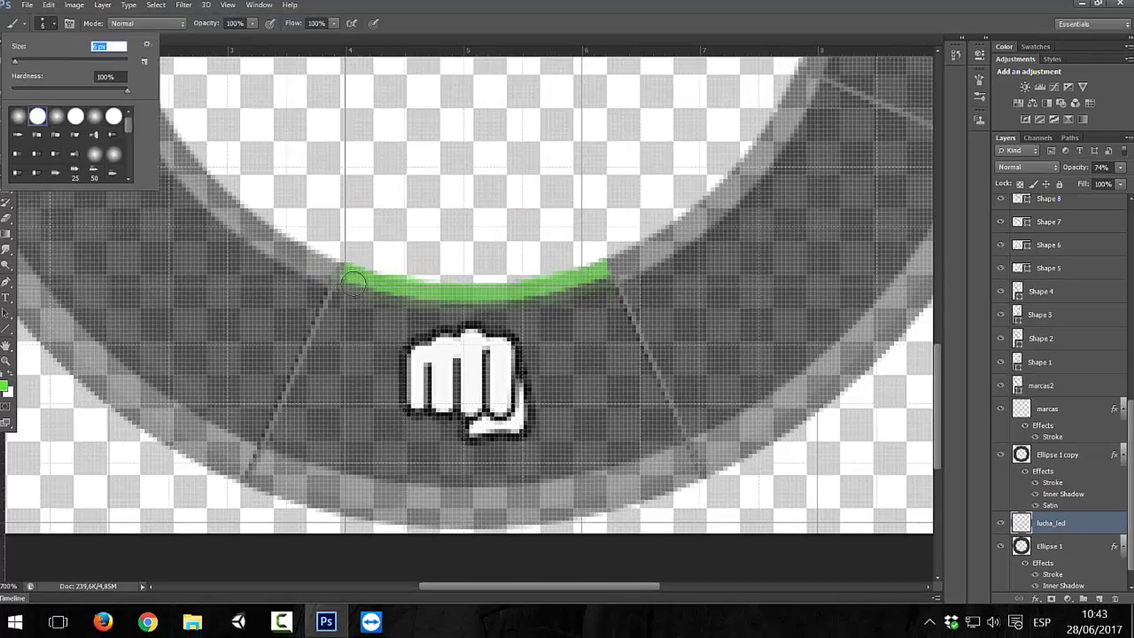
- Clear the selection and drag lucha_led above the Ellipse layers so the green arc shows
{"action": "key", "text": "Return"}
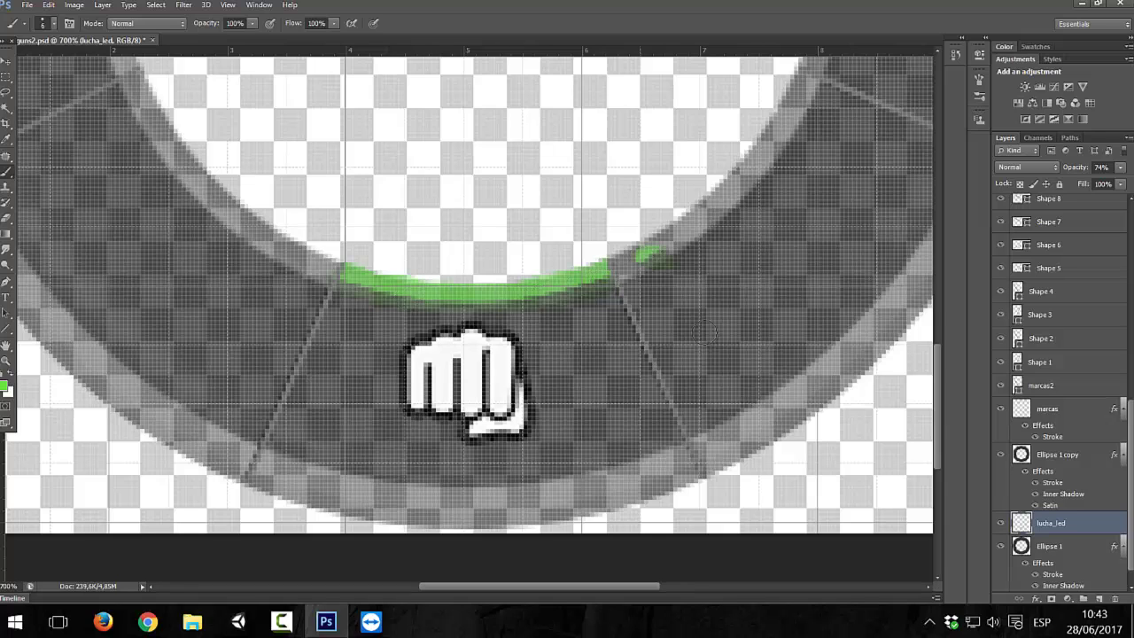
{"action": "key", "text": "w"}
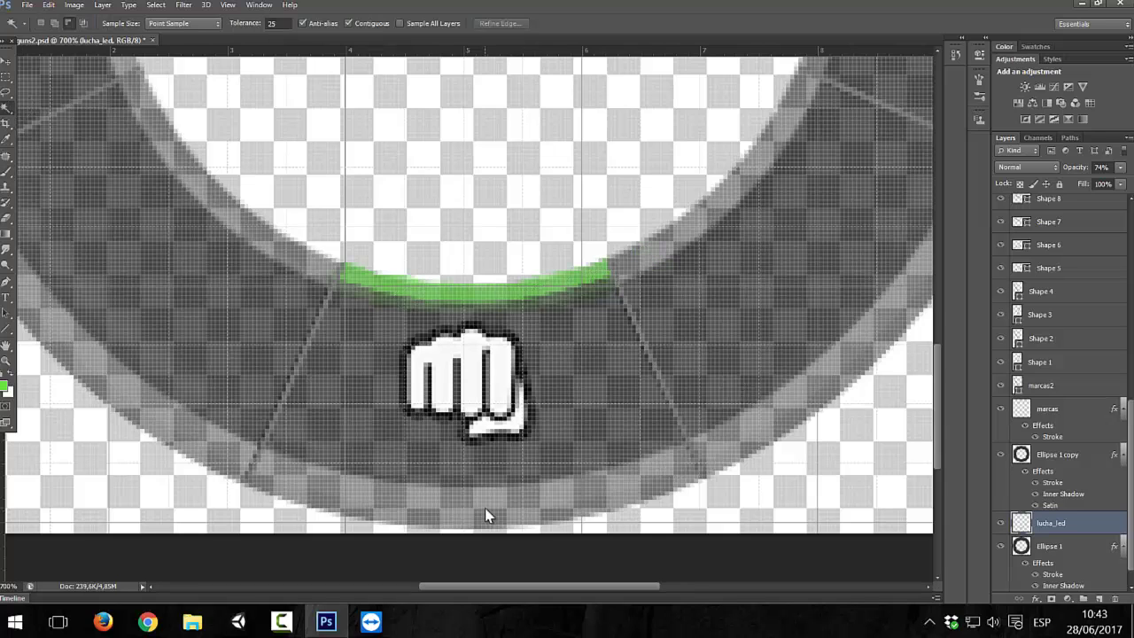
{"action": "left_click", "coordinate": [1021, 455], "text": "ctrl"}
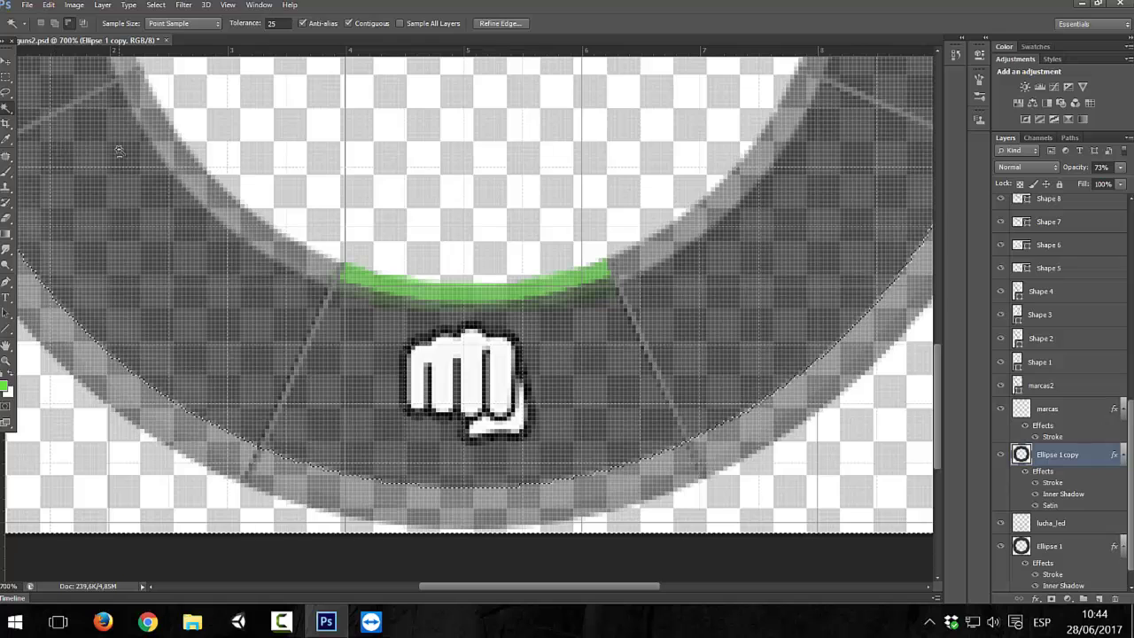
{"action": "left_click", "coordinate": [155, 5]}
{"action": "left_click", "coordinate": [173, 42]}
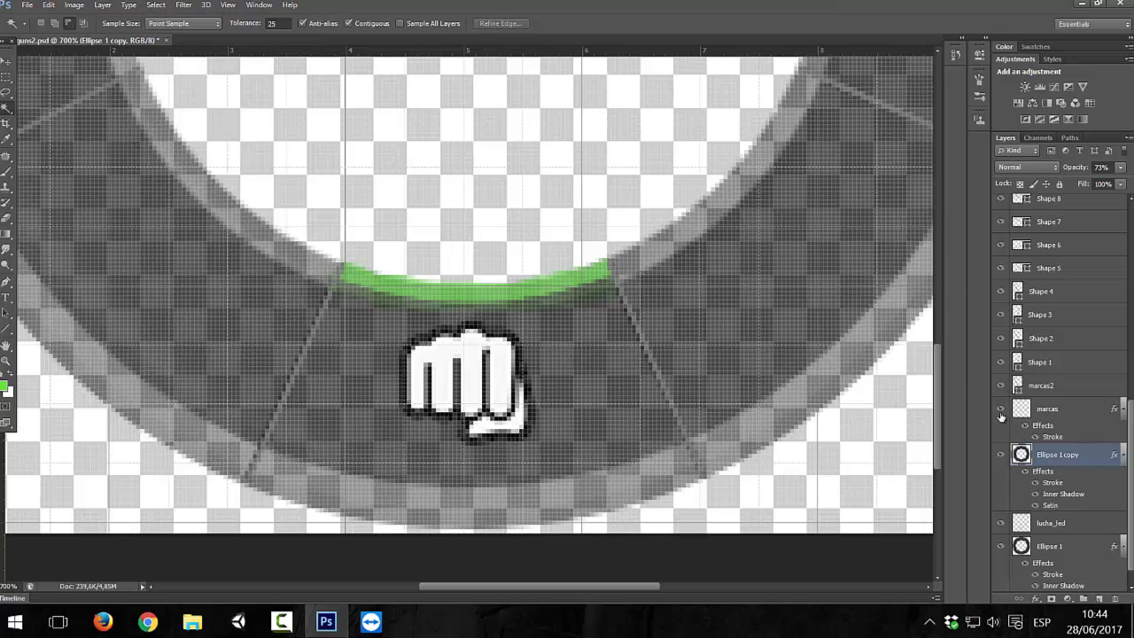
{"action": "mouse_move", "coordinate": [1050, 523]}
{"action": "left_mouse_down"}
{"action": "mouse_move", "coordinate": [1029, 204]}
{"action": "mouse_move", "coordinate": [1063, 302]}
{"action": "left_mouse_up"}
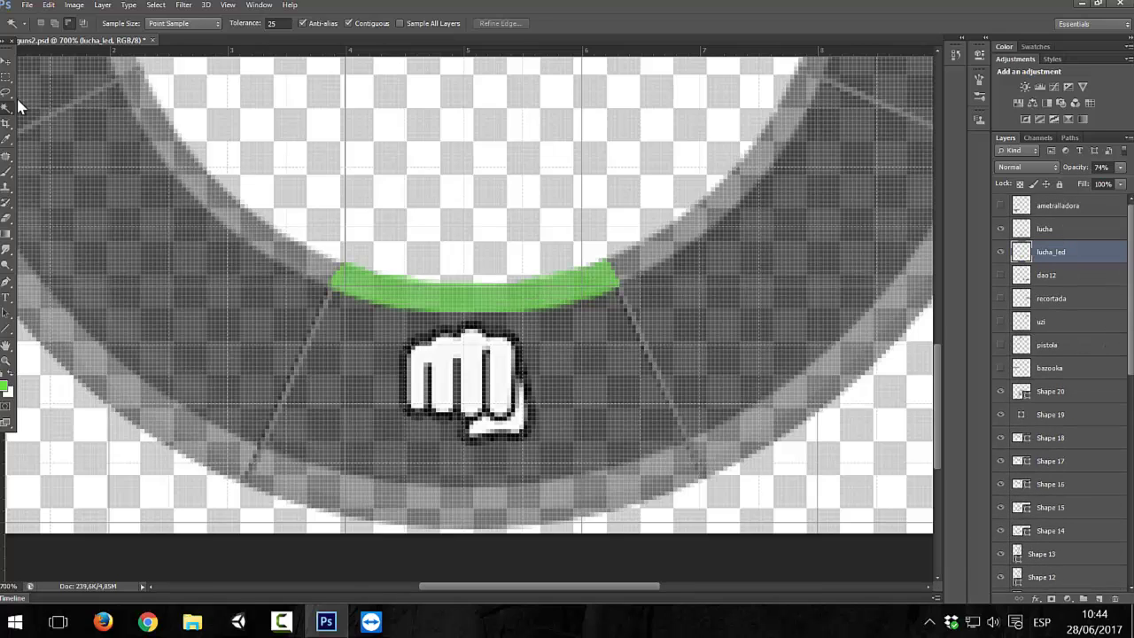
{"action": "left_click", "coordinate": [8, 216]}
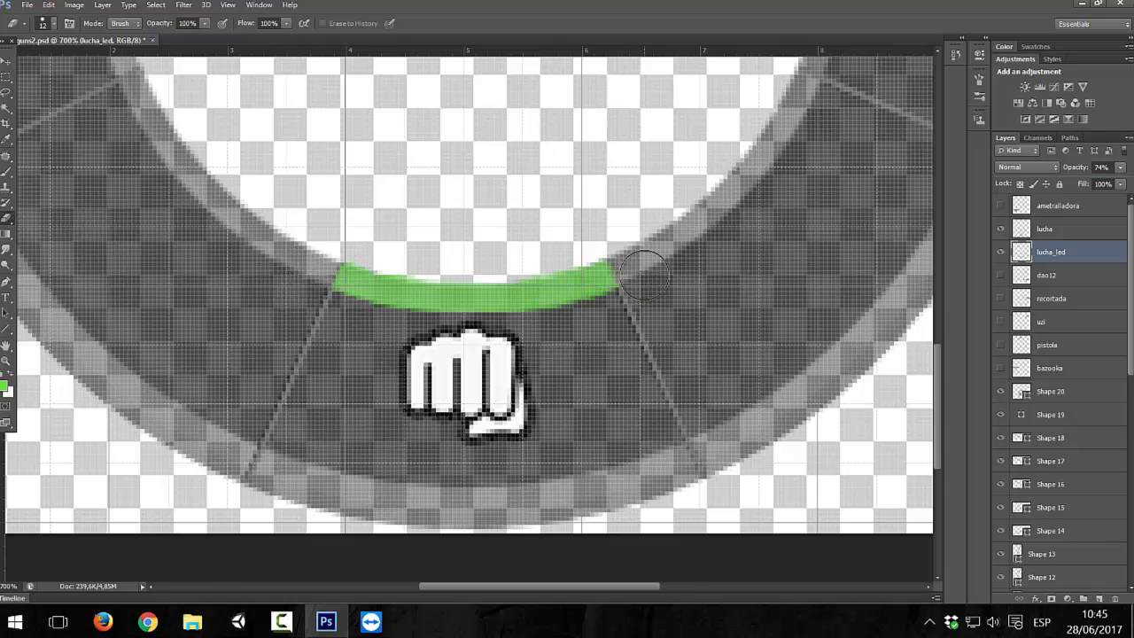
{"action": "scroll", "coordinate": [648, 220], "scroll_direction": "down", "scroll_amount": 4}
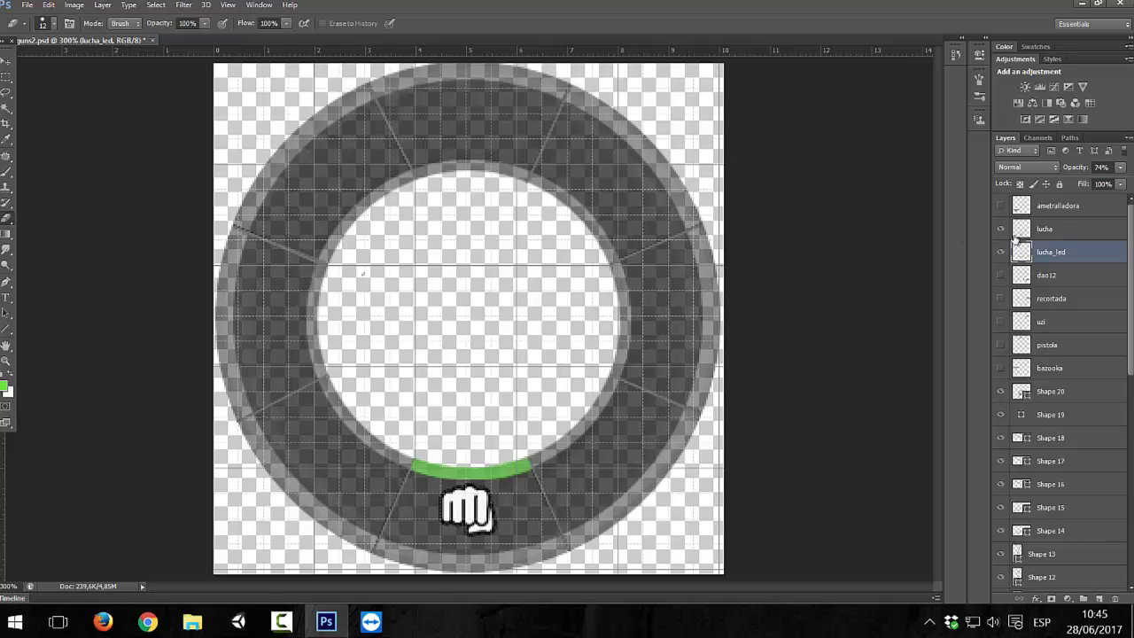
- Toggle the Ellipse 1 ring layers off and on to compare the view
{"action": "scroll", "coordinate": [1016, 266], "scroll_direction": "down", "scroll_amount": 10}
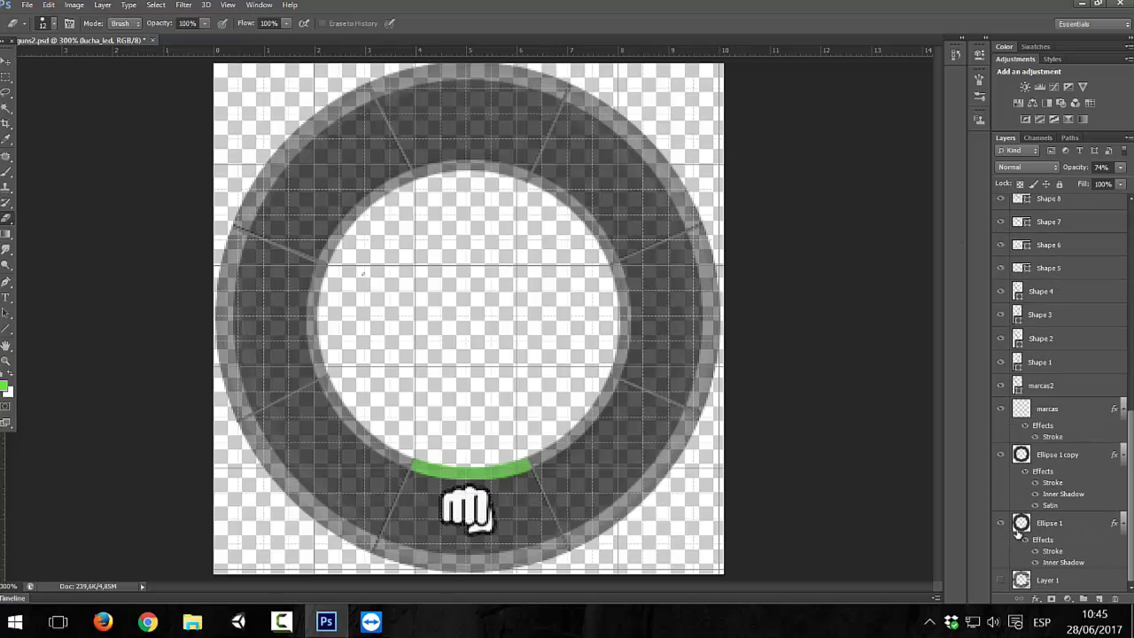
{"action": "scroll", "coordinate": [1019, 532], "scroll_direction": "up", "scroll_amount": 2}
{"action": "scroll", "coordinate": [1037, 496], "scroll_direction": "up", "scroll_amount": 2}
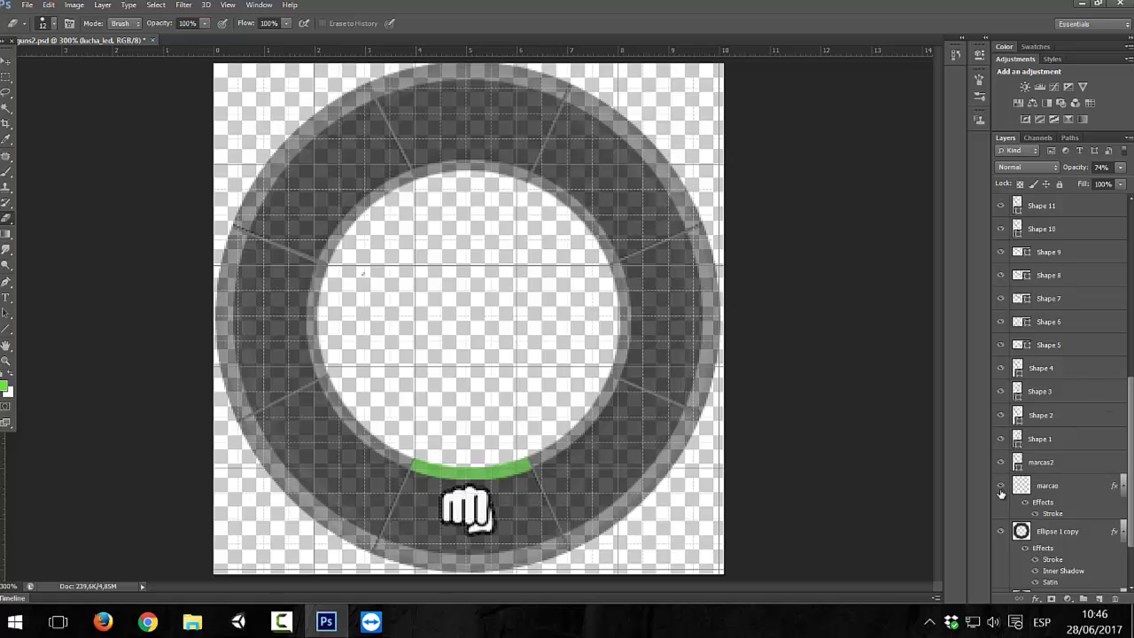
{"action": "scroll", "coordinate": [1002, 478], "scroll_direction": "down", "scroll_amount": 3}
{"action": "left_click", "coordinate": [1001, 455]}
{"action": "left_click", "coordinate": [1001, 454]}
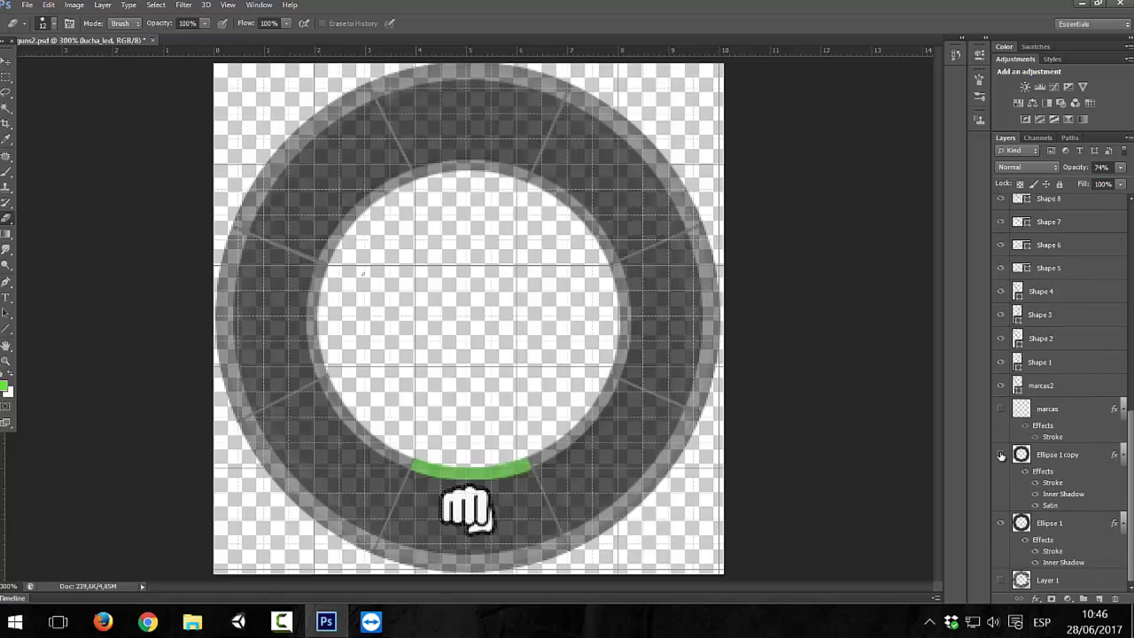
{"action": "left_click", "coordinate": [1002, 523]}
{"action": "left_click", "coordinate": [1001, 522]}
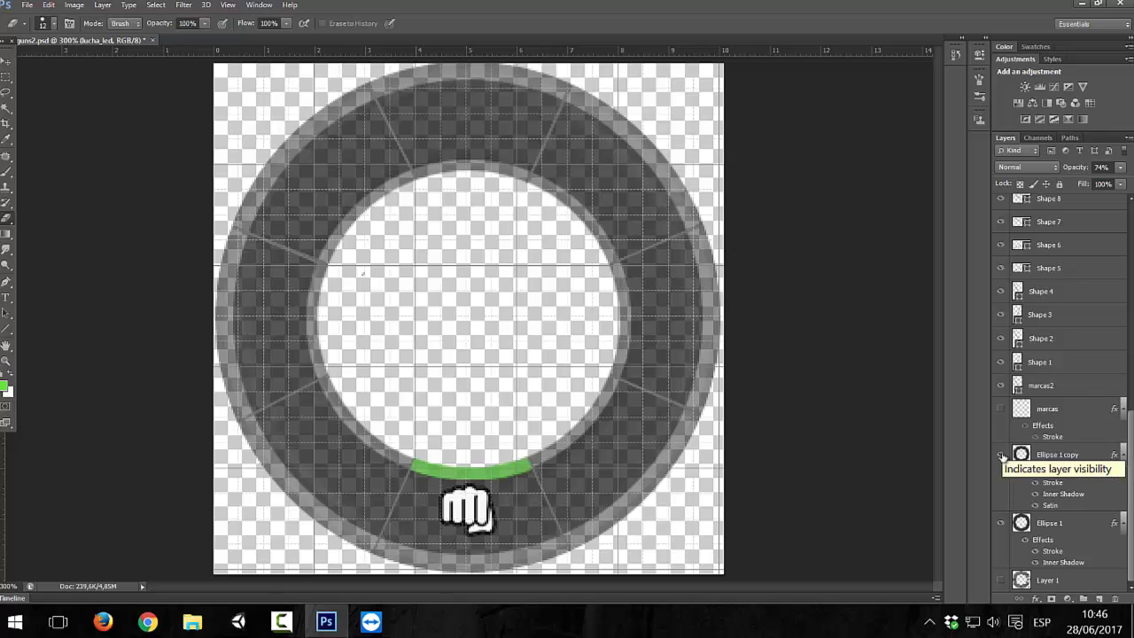
- Select the divider Shape layers (Shape 18 through Shape 11) and merge them into one layer
{"action": "left_click", "coordinate": [1041, 385]}
{"action": "left_click", "coordinate": [1041, 362], "text": "shift"}
{"action": "mouse_move", "coordinate": [1041, 338]}
{"action": "left_mouse_down"}
{"action": "mouse_move", "coordinate": [1050, 199]}
{"action": "mouse_move", "coordinate": [1056, 271]}
{"action": "left_mouse_up"}
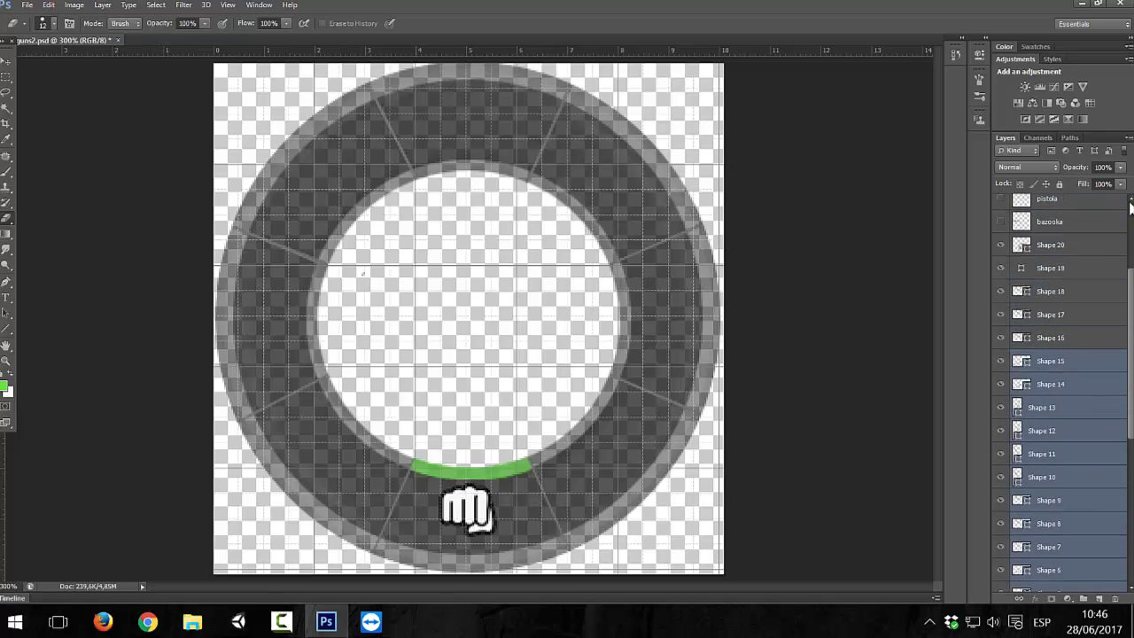
{"action": "right_click", "coordinate": [1055, 296]}
{"action": "left_click", "coordinate": [720, 430]}
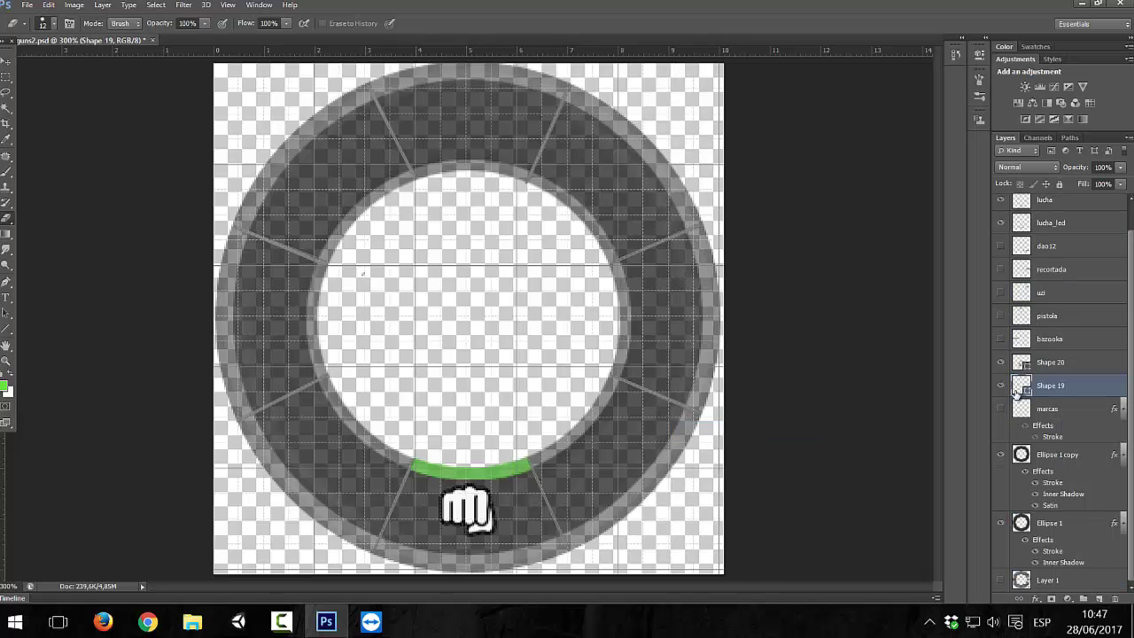
{"action": "left_click", "coordinate": [1001, 385]}
{"action": "left_click", "coordinate": [1001, 386]}
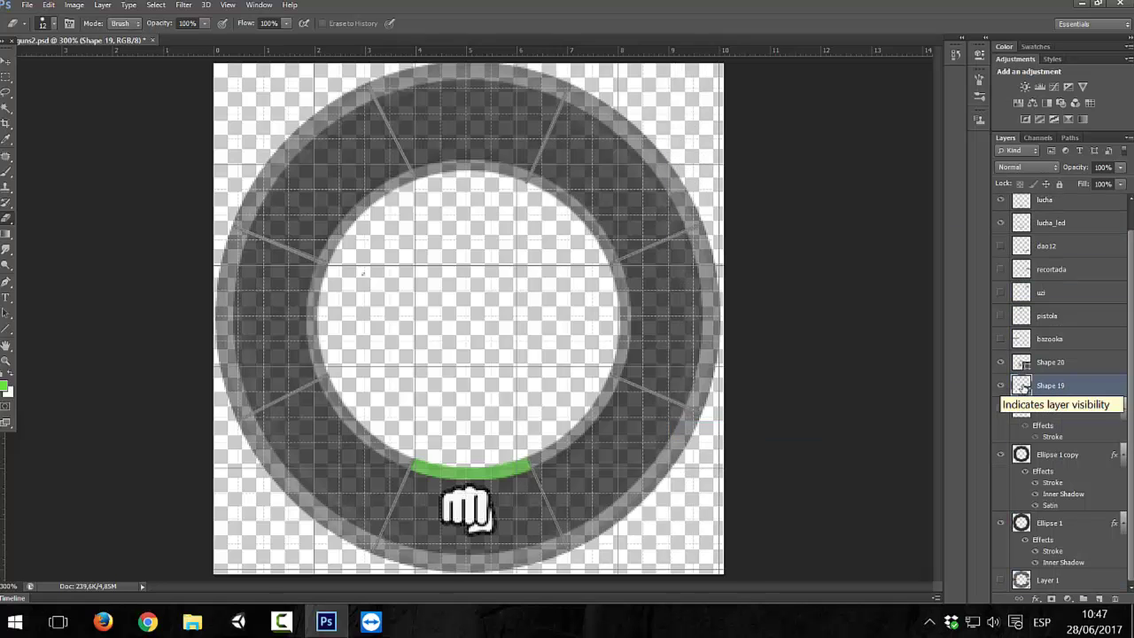
{"action": "key", "text": "ctrl+z"}
{"action": "right_click", "coordinate": [1043, 408]}
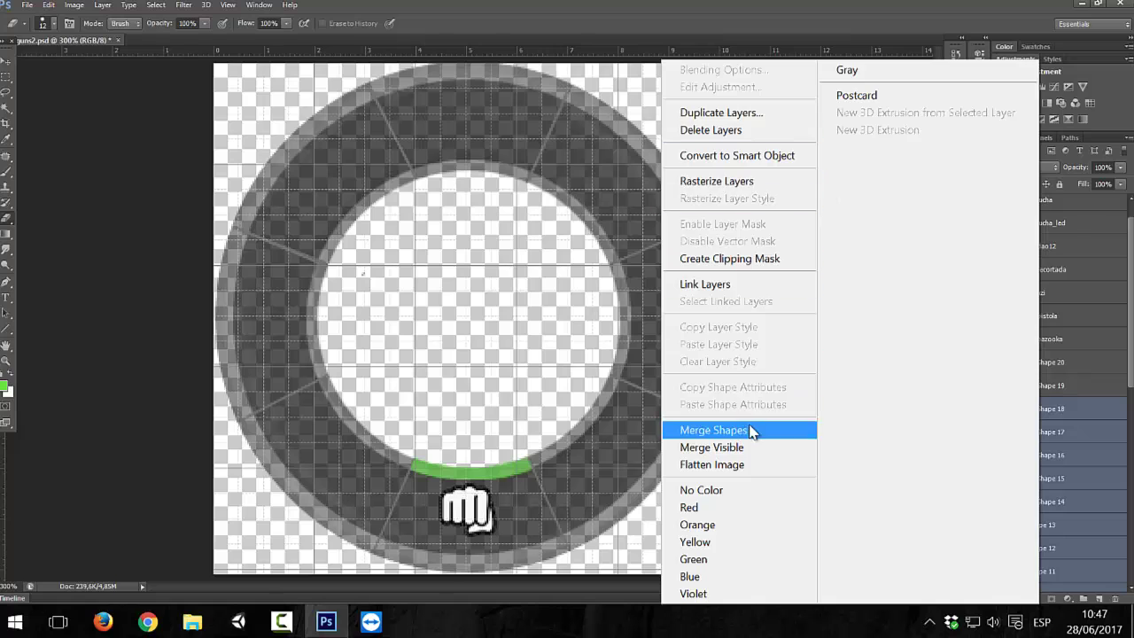
{"action": "left_click", "coordinate": [1050, 386], "text": "ctrl"}
{"action": "right_click", "coordinate": [1044, 409]}
{"action": "key", "text": "Escape"}
{"action": "key", "text": "ctrl+e"}
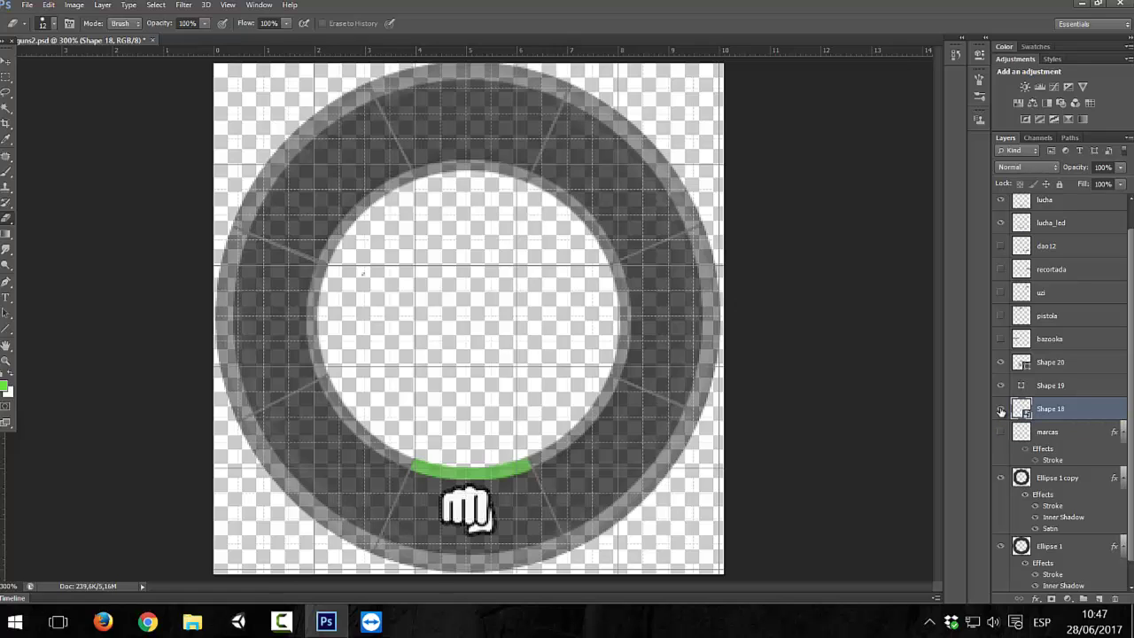
- Hide the merged dividers and both Ellipse rings, leaving only the green arc and fist
{"action": "left_click", "coordinate": [1002, 409]}
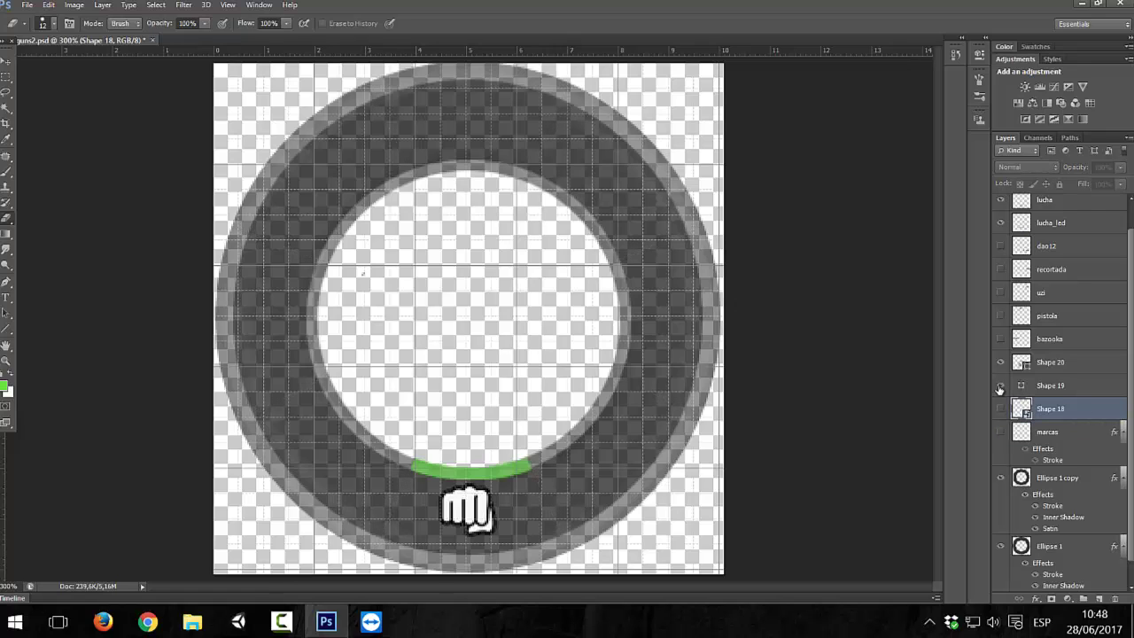
{"action": "scroll", "coordinate": [1001, 364], "scroll_direction": "down", "scroll_amount": 1}
{"action": "left_click", "coordinate": [1000, 523]}
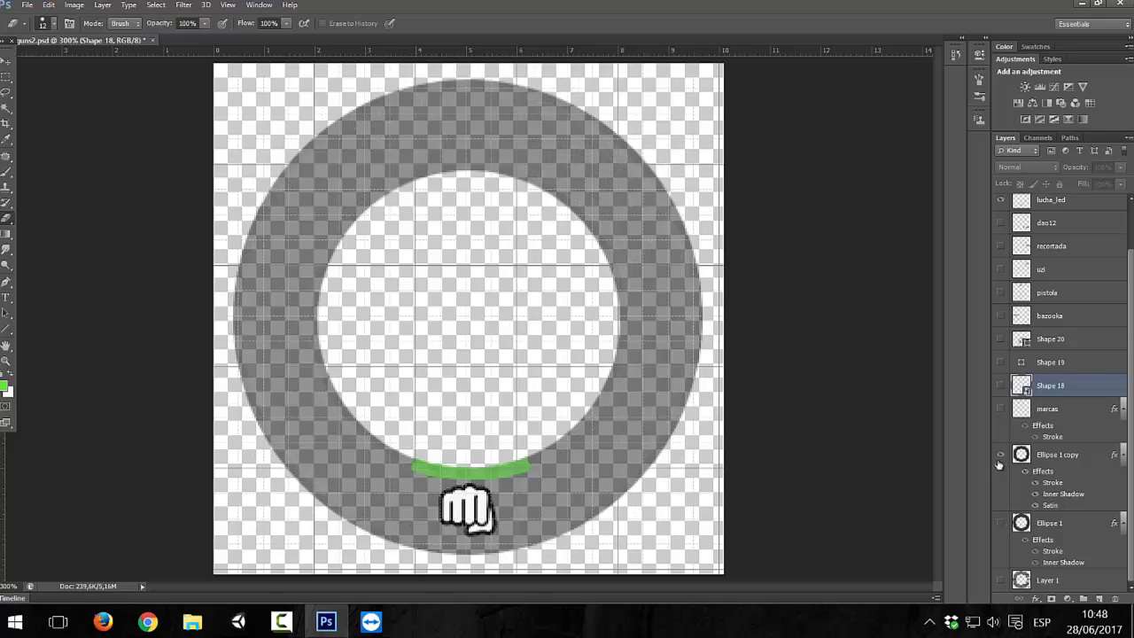
{"action": "left_click", "coordinate": [1000, 455]}
{"action": "key", "text": "ctrl+alt+shift+s"}
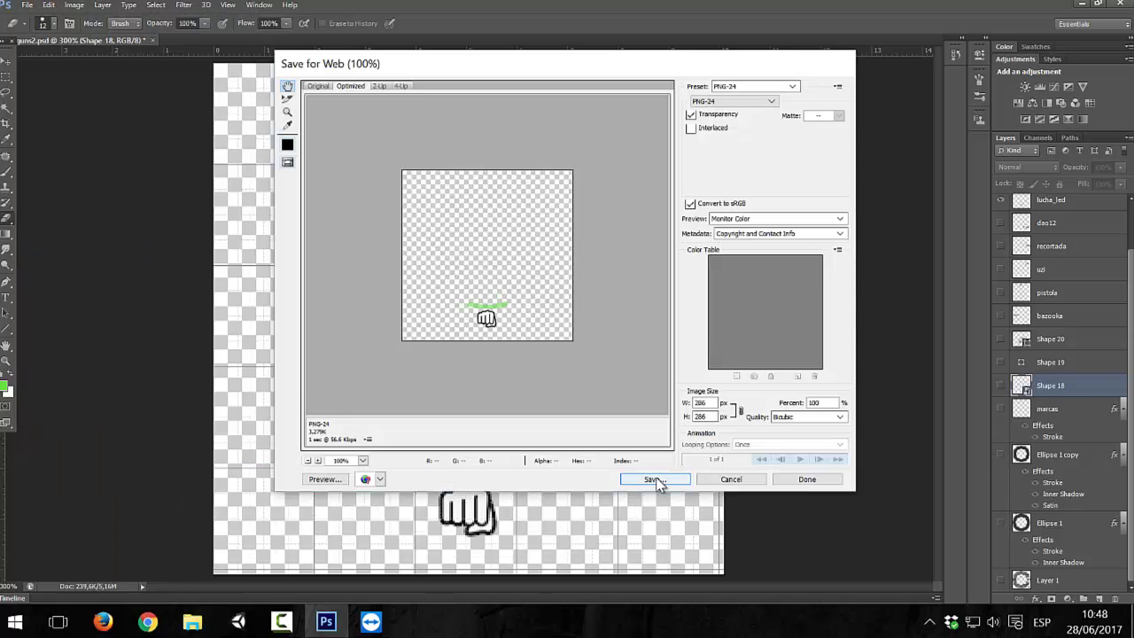
- Save a first PNG export of the arc and fist under an edited file name
{"action": "left_click", "coordinate": [655, 483]}
{"action": "left_click", "coordinate": [503, 502]}
{"action": "key", "text": "BackSpace"}
{"action": "key", "text": "BackSpace"}
{"action": "key", "text": "BackSpace"}
{"action": "type", "text": "pistola"}
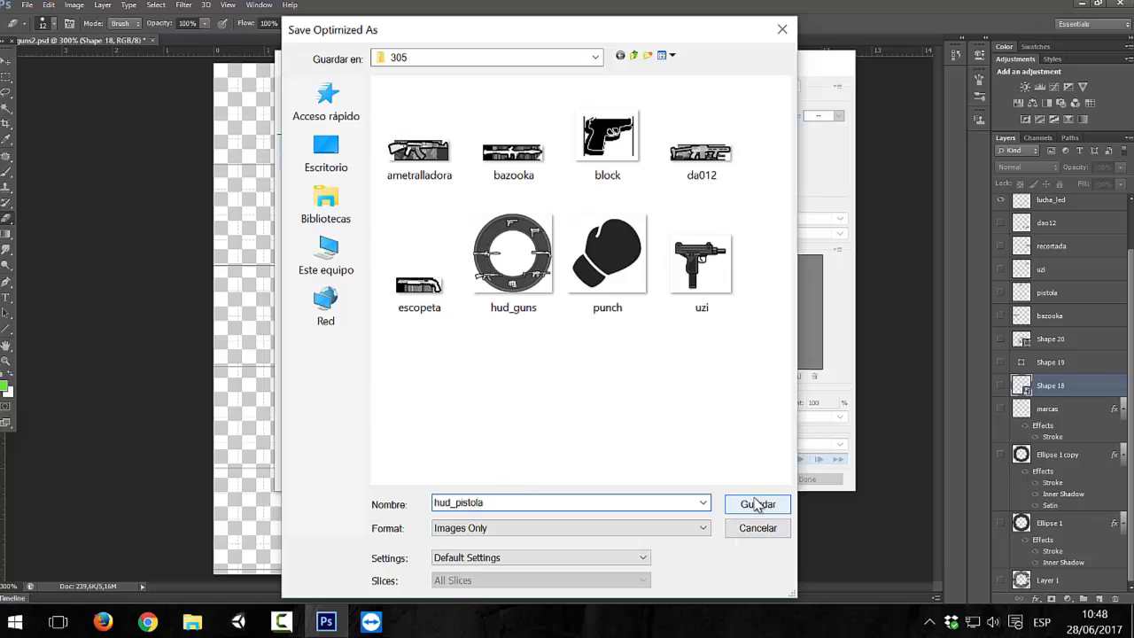
{"action": "left_click", "coordinate": [759, 503]}
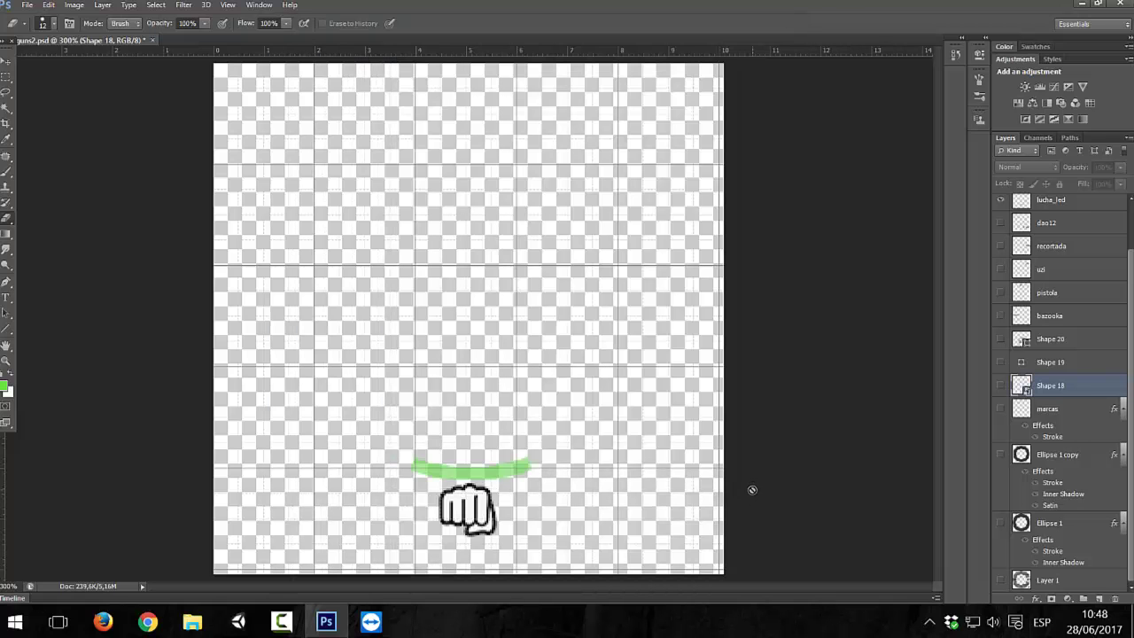
- Re-export the arc and fist as a PNG named hud_pistola in the 305 folder
{"action": "key", "text": "ctrl+alt+shift+s"}
{"action": "left_click", "coordinate": [655, 479]}
{"action": "left_click", "coordinate": [582, 534]}
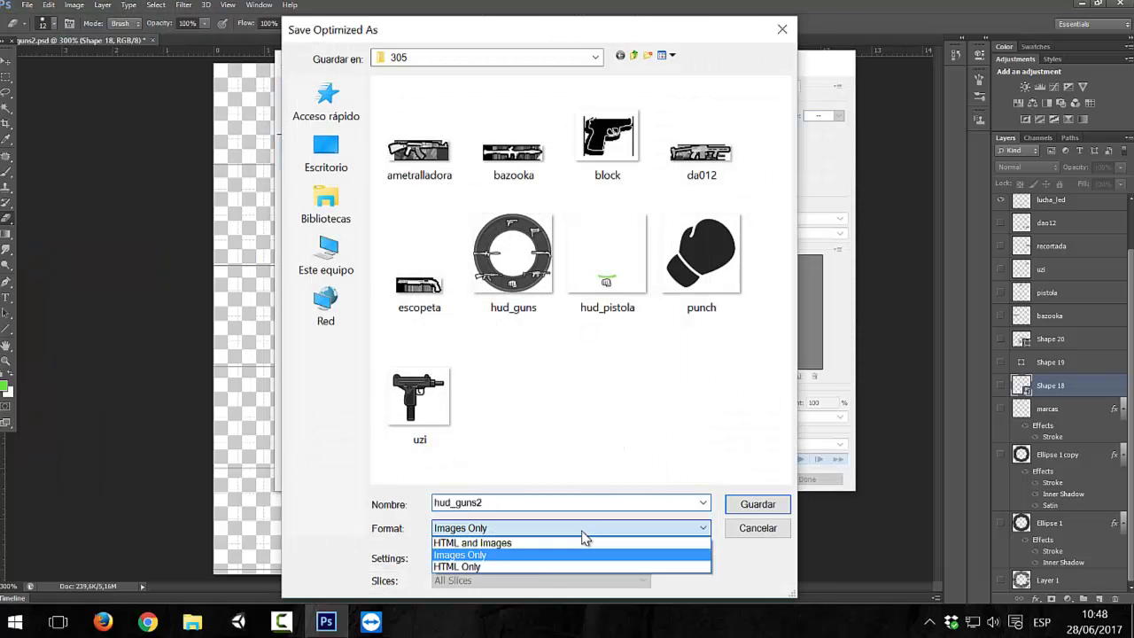
{"action": "key", "text": "Escape"}
{"action": "key", "text": "Escape"}
{"action": "key", "text": "Return"}
{"action": "type", "text": "hud_pistola"}
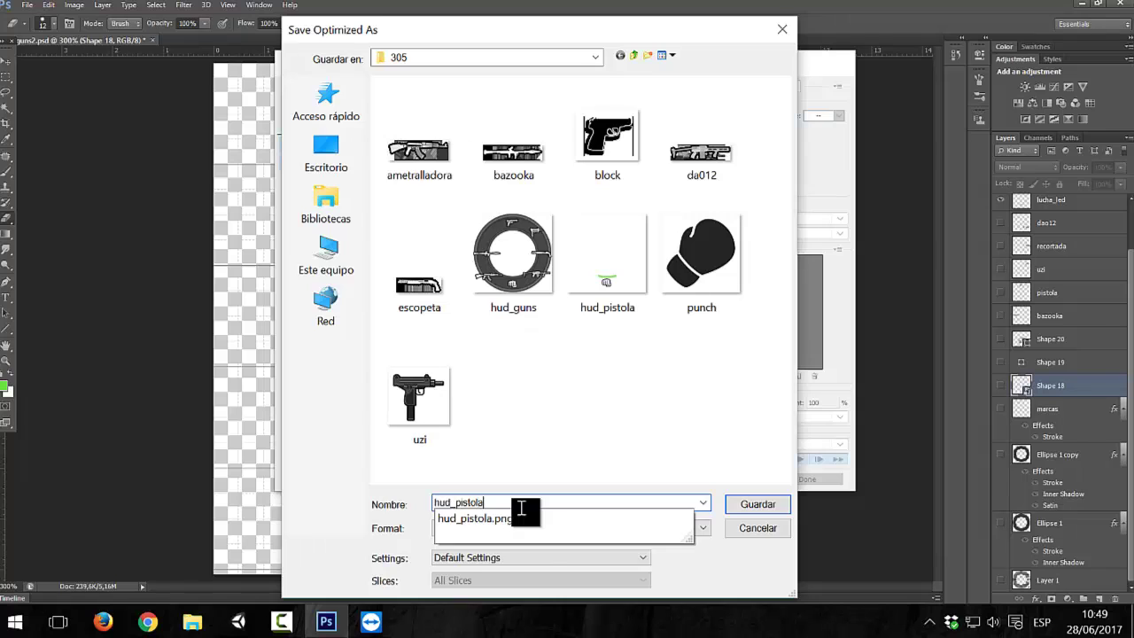
{"action": "key", "text": "Return"}
{"action": "left_click", "coordinate": [1002, 523]}
{"action": "left_click", "coordinate": [1001, 523]}
- Change the Ellipse 1 copy ring's Layer Style stroke to 1 px
{"action": "left_click", "coordinate": [1001, 523]}
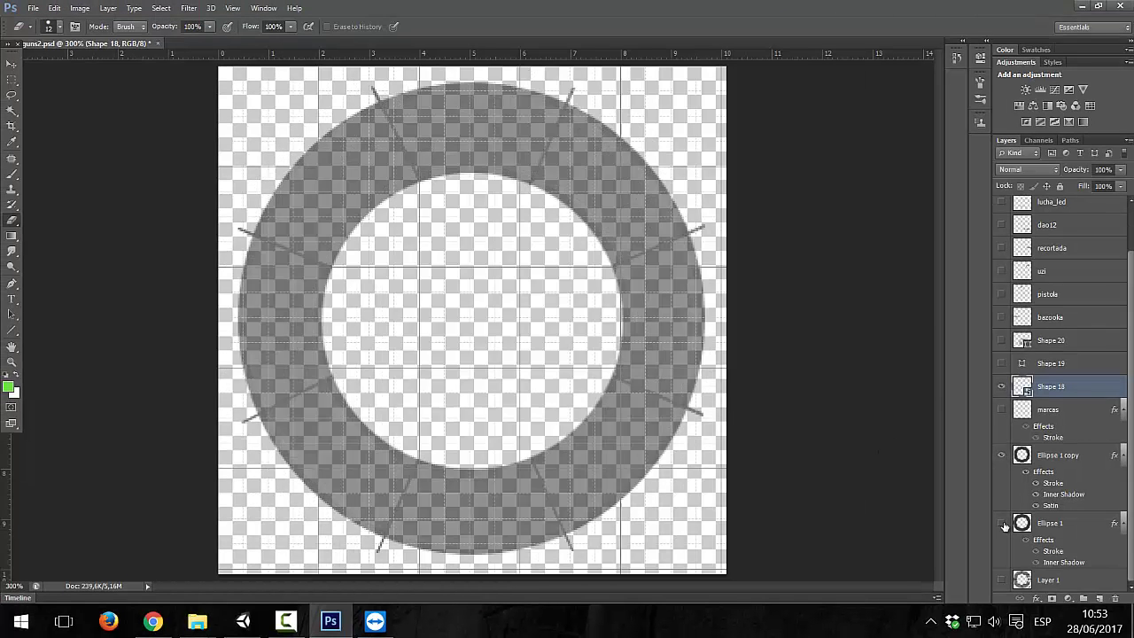
{"action": "left_click", "coordinate": [1001, 523]}
{"action": "left_click", "coordinate": [108, 8]}
{"action": "left_click", "coordinate": [1058, 454]}
{"action": "left_click", "coordinate": [108, 8]}
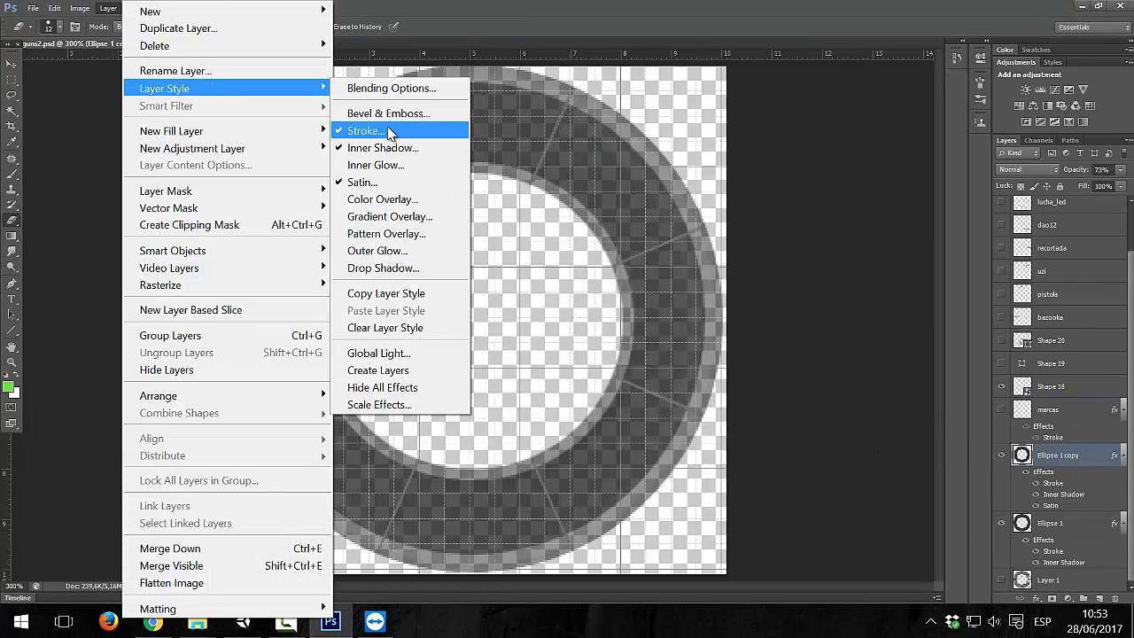
{"action": "left_click", "coordinate": [381, 89]}
{"action": "left_click", "coordinate": [707, 240]}
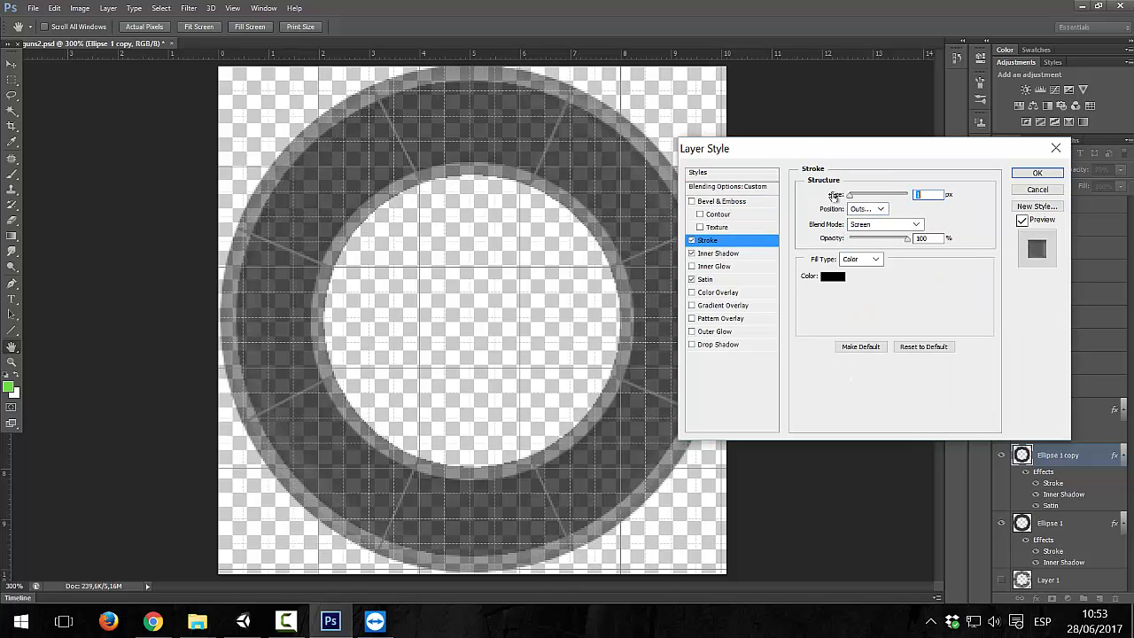
{"action": "key", "text": "Tab"}
{"action": "left_click", "coordinate": [1037, 173]}
- Export the ring over hud_guns.png, copy it into Unity's hud folder and run the game
{"action": "key", "text": "ctrl+alt+shift+s"}
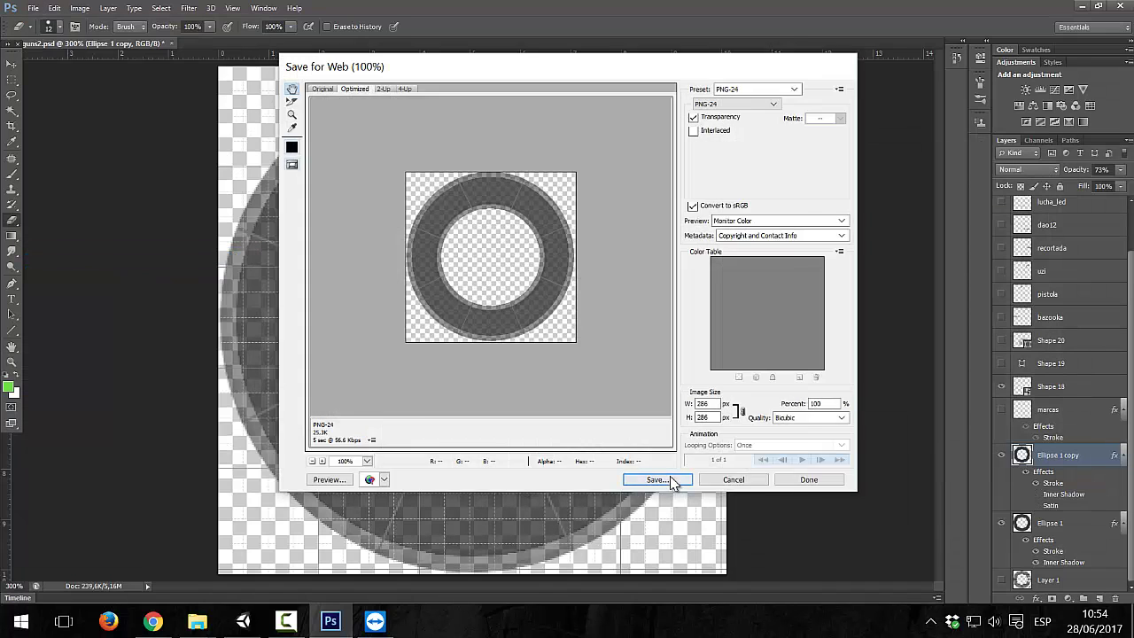
{"action": "left_click", "coordinate": [657, 479]}
{"action": "left_click", "coordinate": [646, 305]}
{"action": "left_click", "coordinate": [197, 621]}
{"action": "left_click", "coordinate": [240, 541]}
{"action": "left_click_drag", "start_coordinate": [354, 275], "coordinate": [874, 417]}
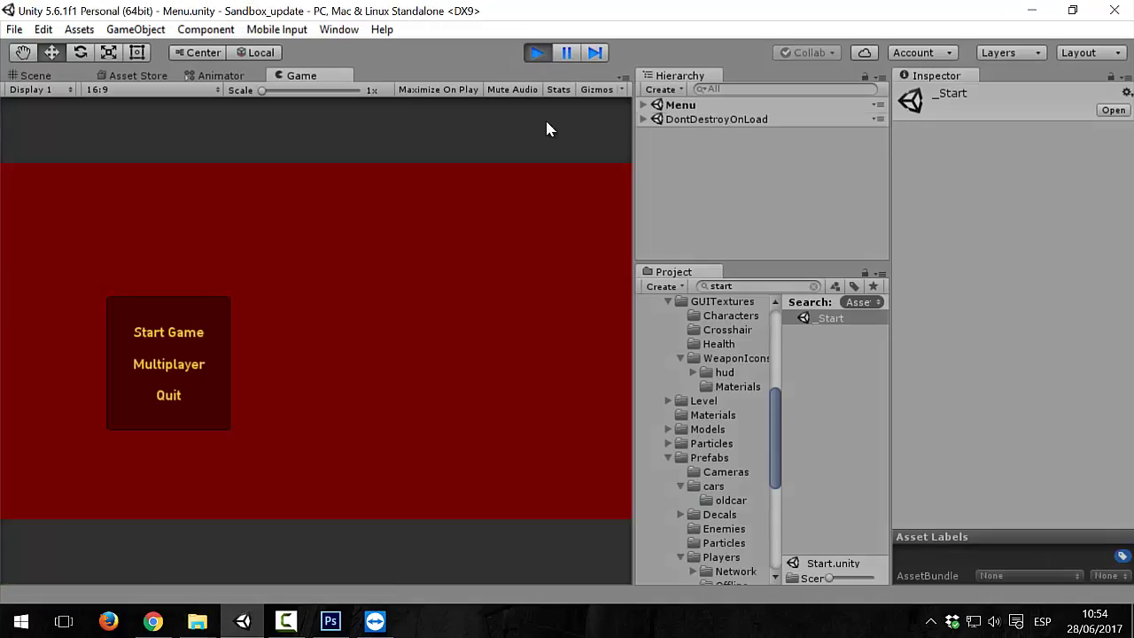
{"action": "left_click", "coordinate": [168, 331]}
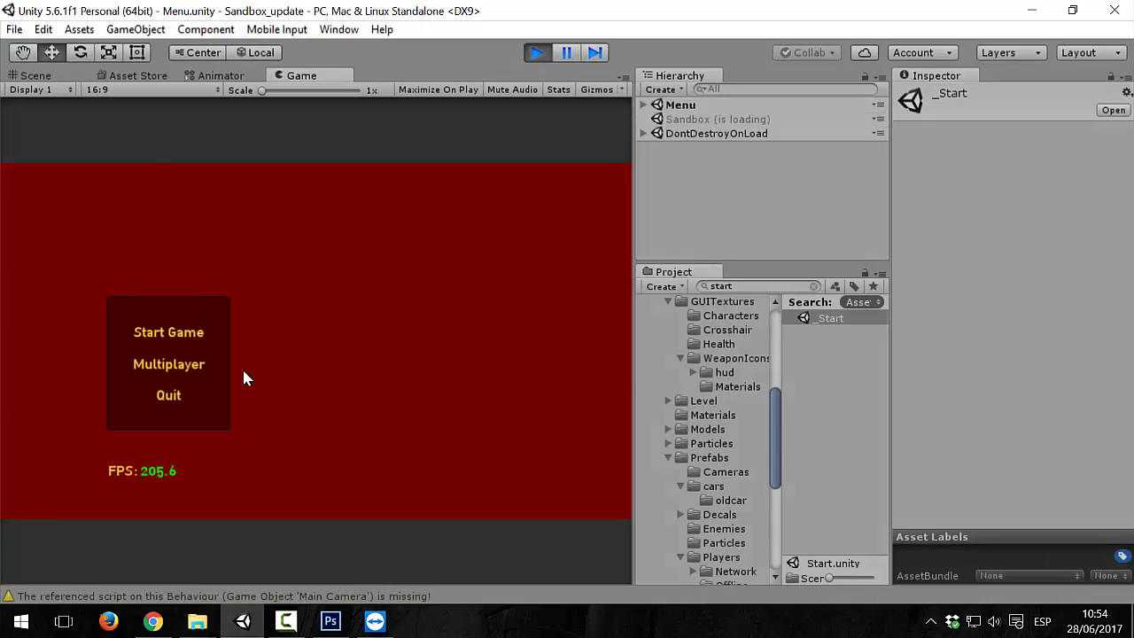